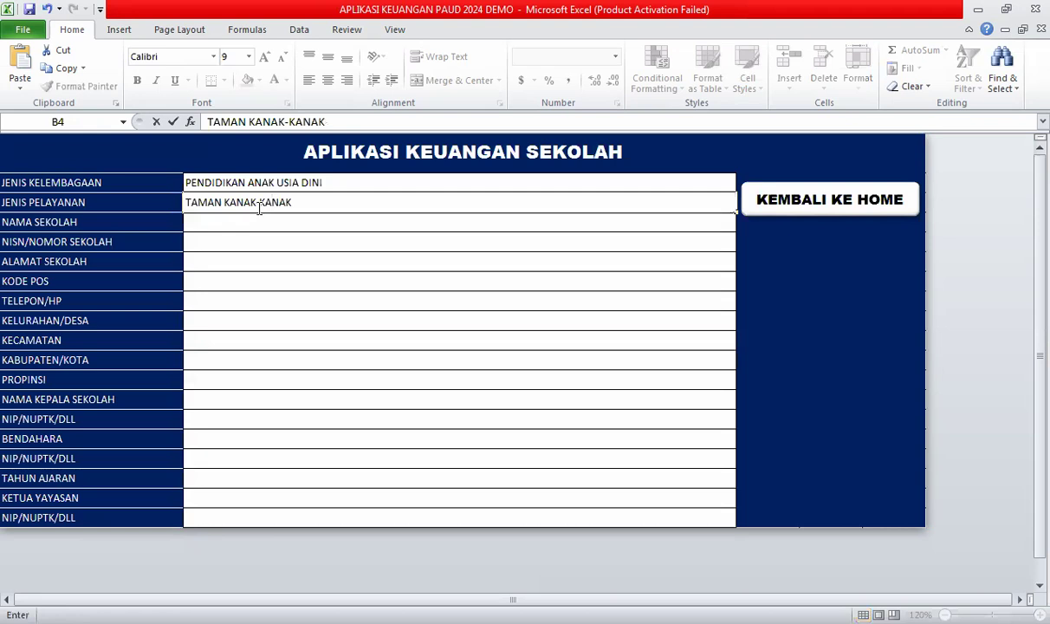
Confirm the TAMAN KANAK-KANAK service type and enter the school name TK PRIMANUSA.
key("Return")
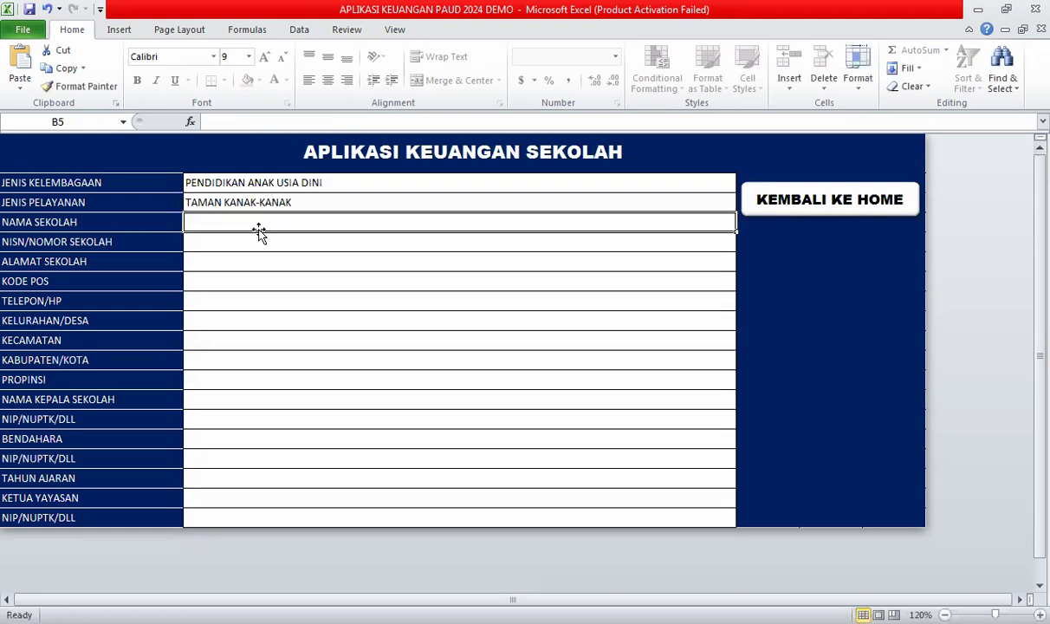
type("TK")
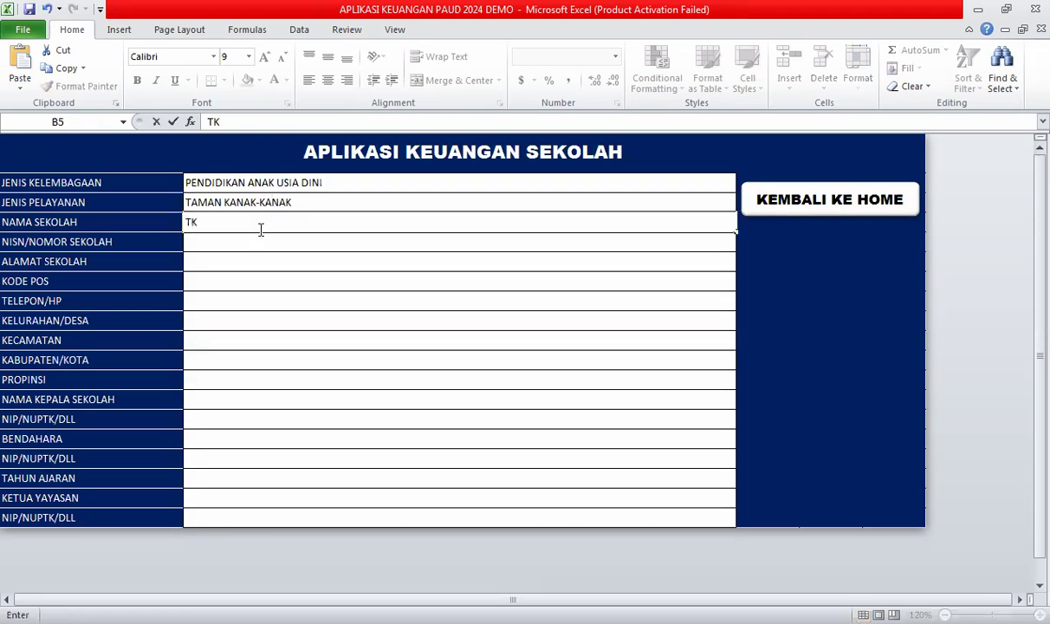
type(" PRIMANS")
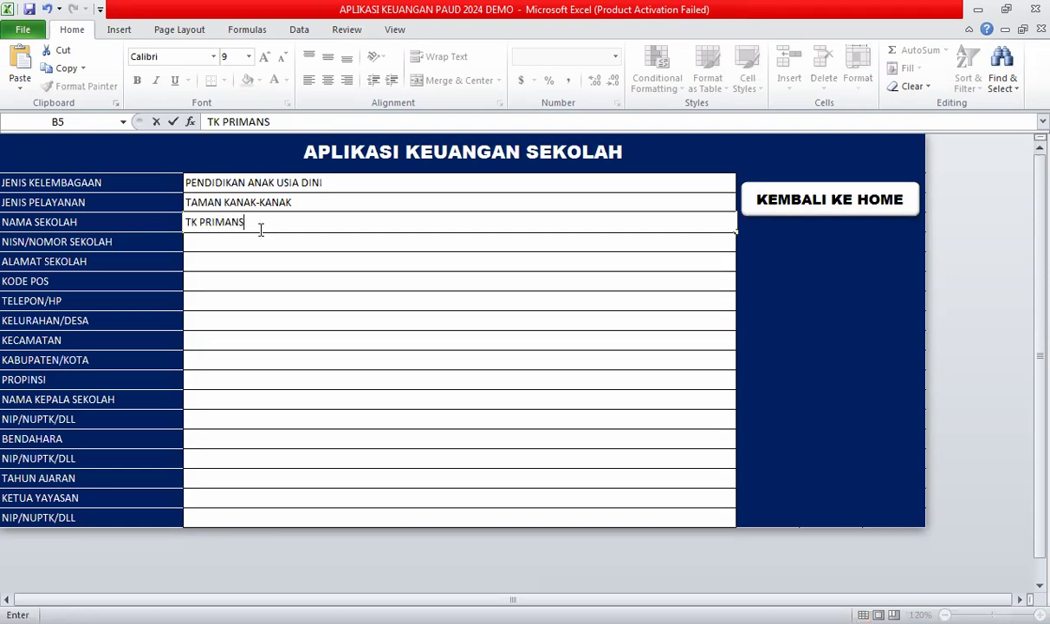
key("BackSpace")
type("USA")
key("Return")
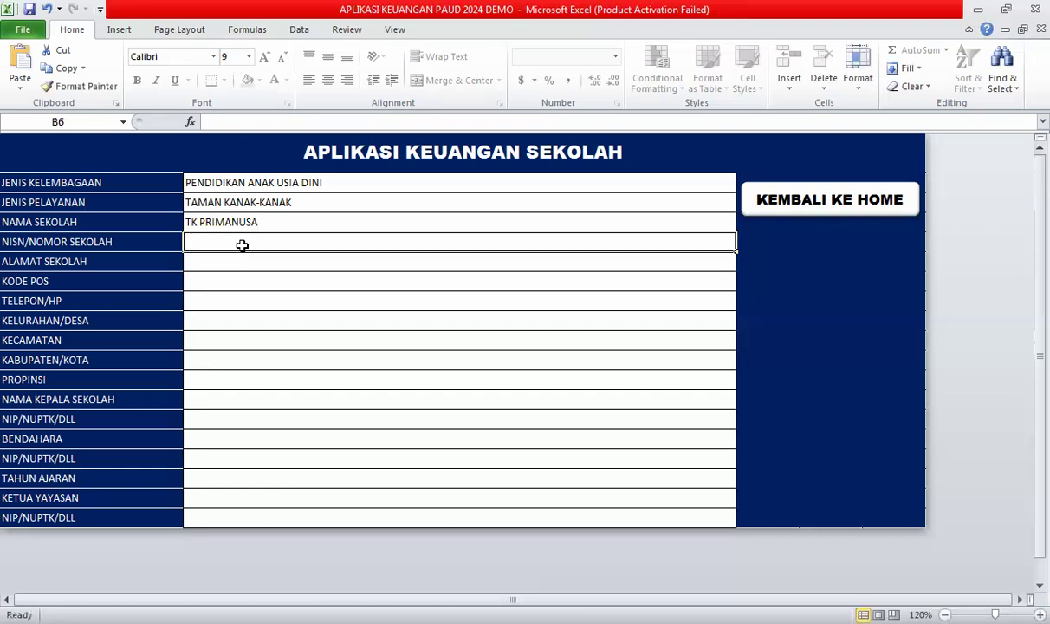
Enter the street address Jl. Cipta Karya, then move down to the village row.
left_click(227, 263)
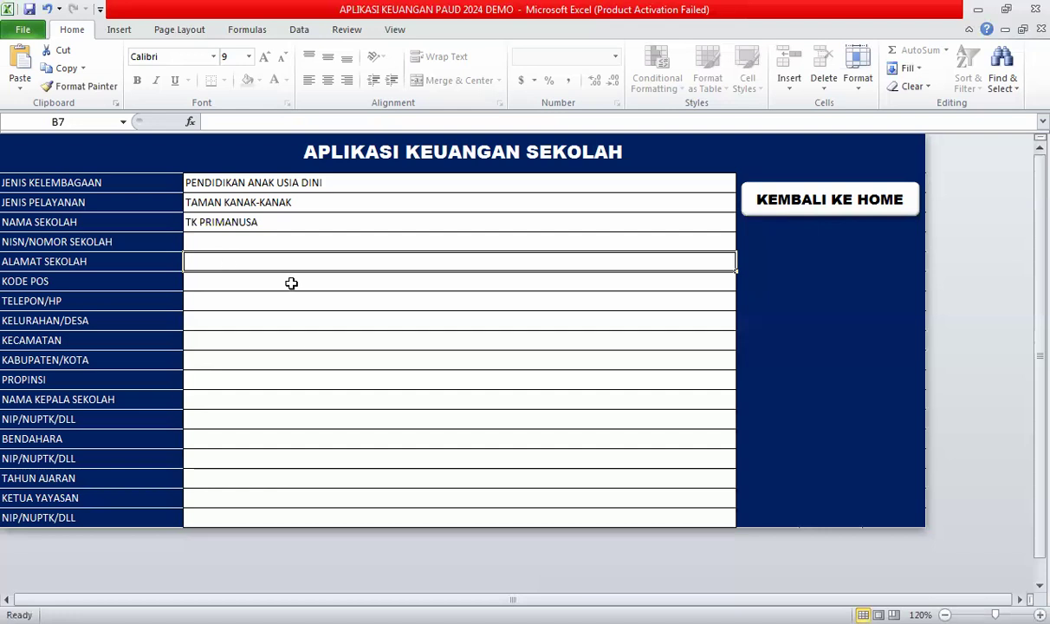
type("Jl. ")
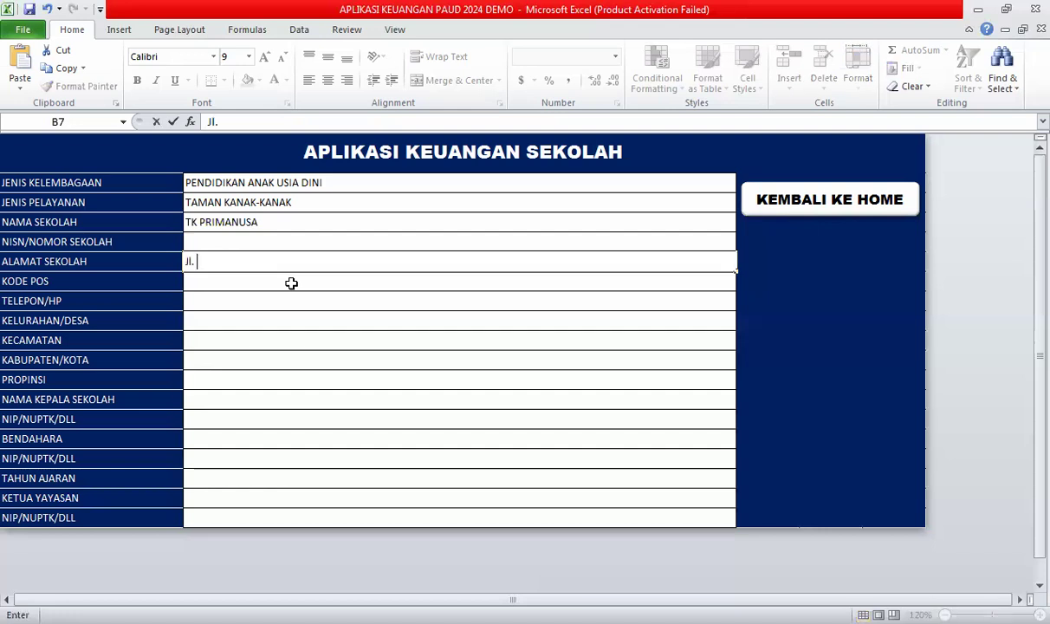
type("Cipt")
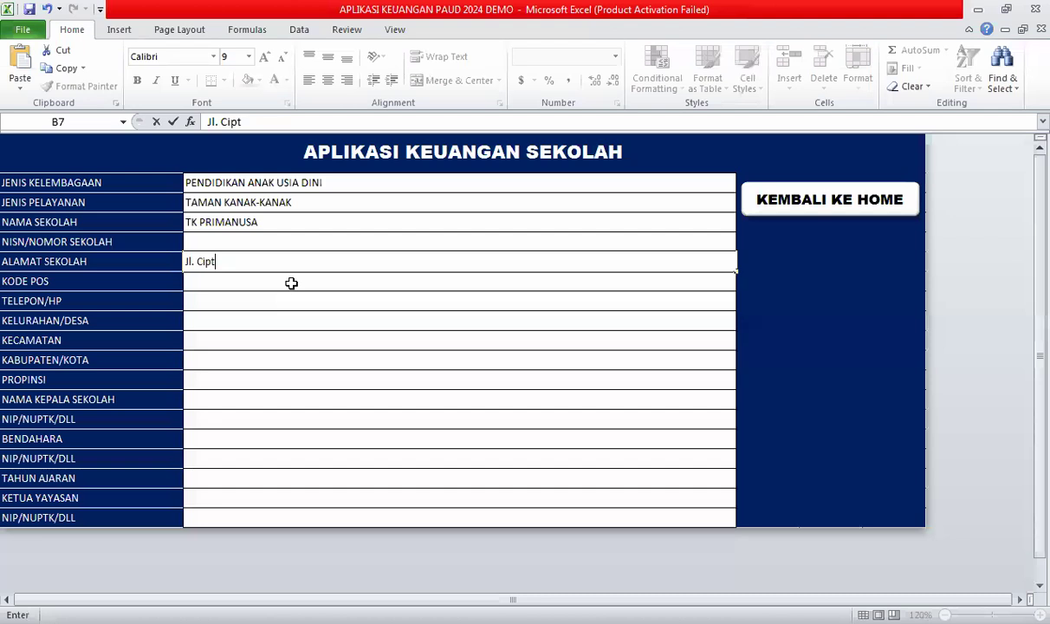
type("a Karya")
left_click(256, 283)
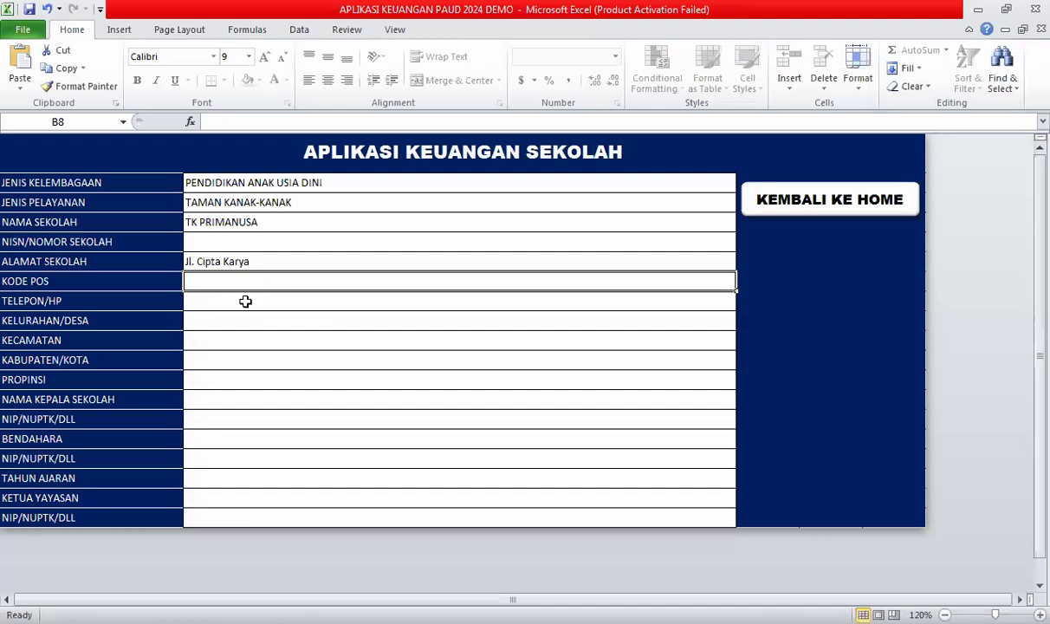
left_click(245, 302)
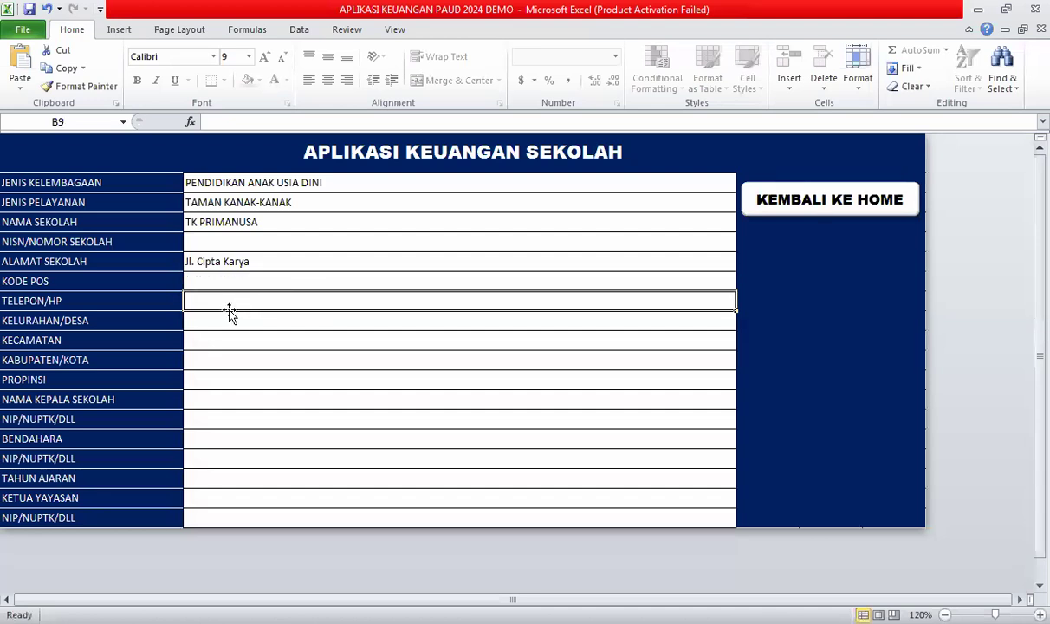
key("Up")
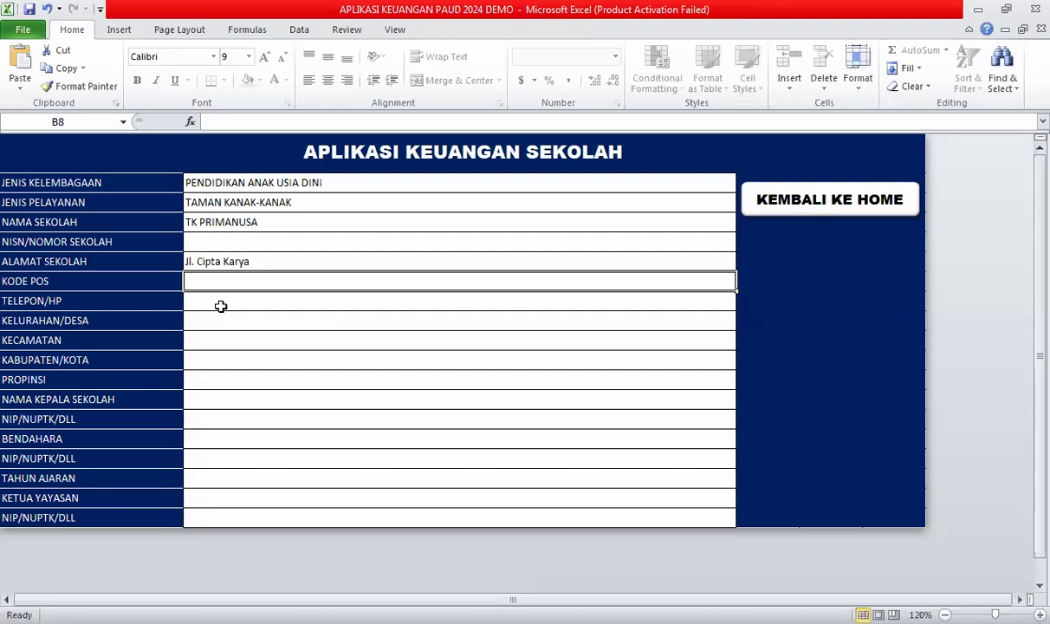
key("Down")
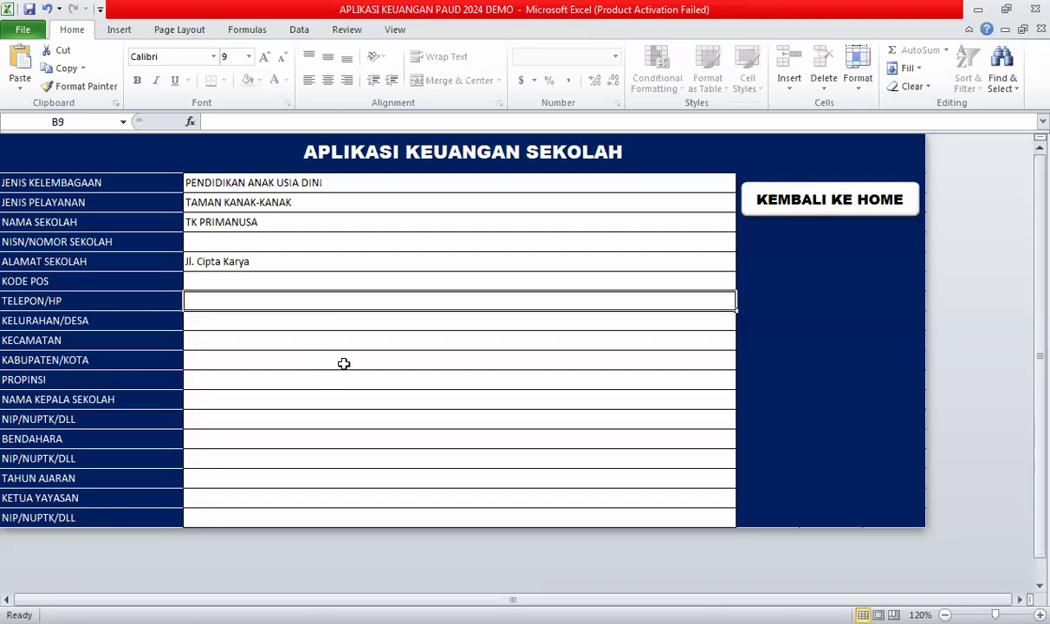
left_click(213, 322)
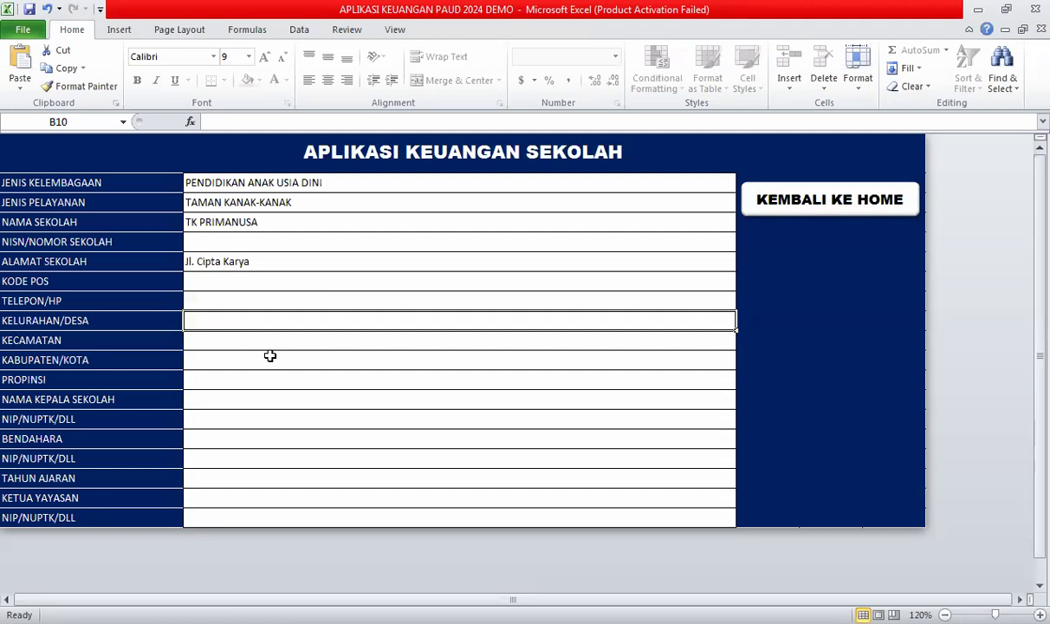
Enter the village Sidomulyo Barat and the district Tuah Madani.
type("S")
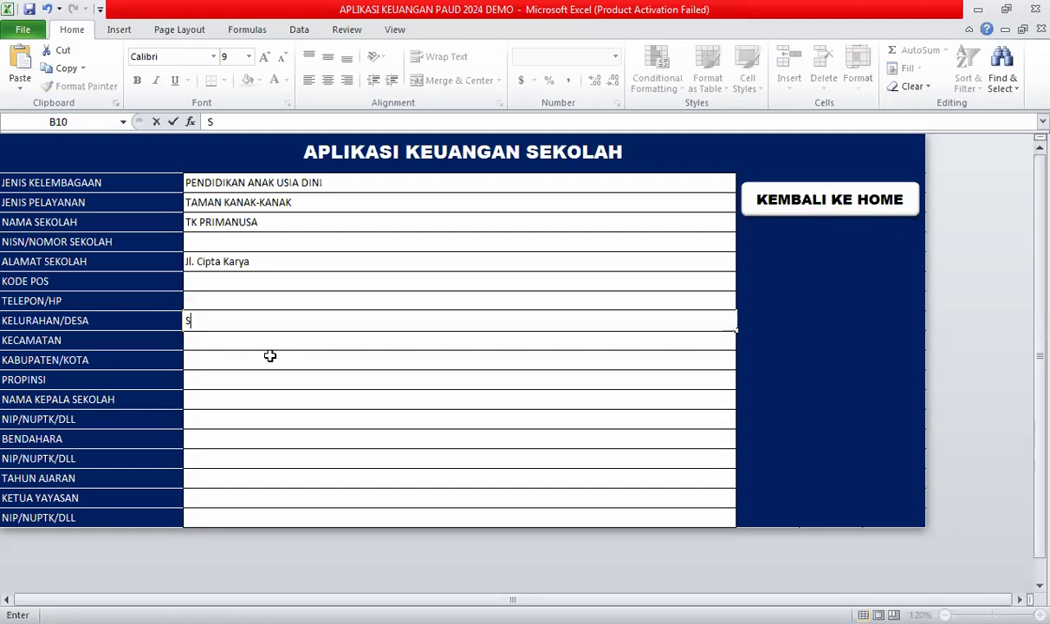
type("idomuln")
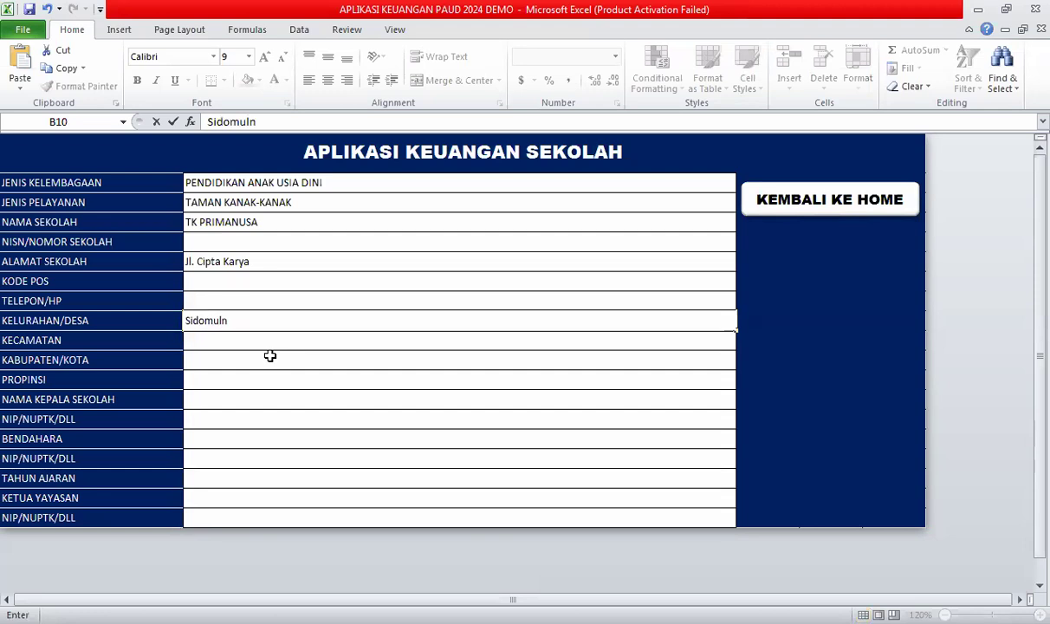
type("yo")
key("BackSpace")
key("BackSpace")
key("BackSpace")
type("yo B")
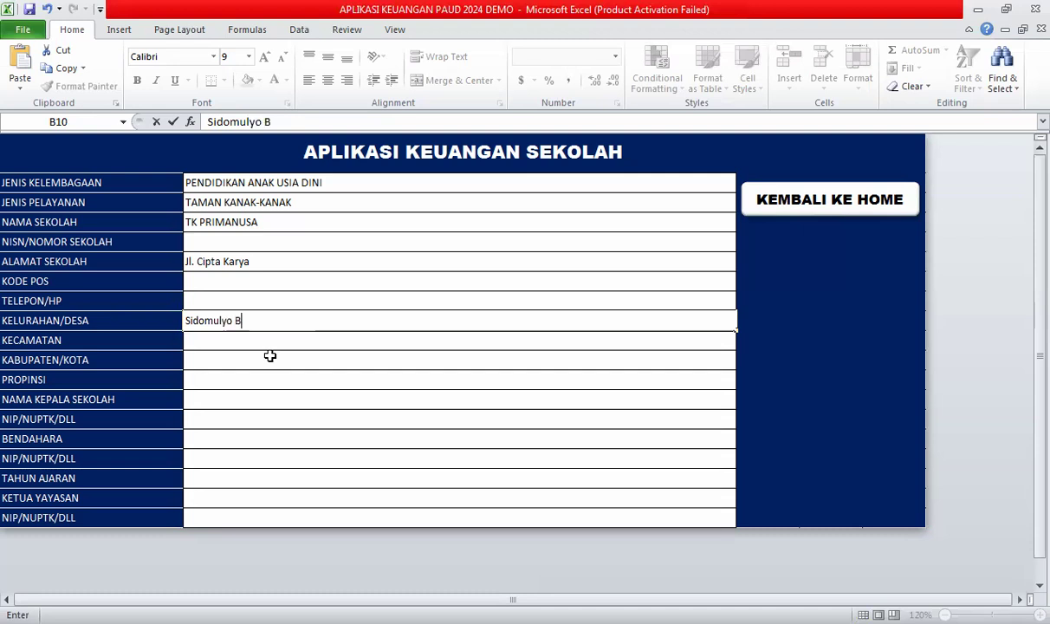
type("arat")
key("Return")
left_click(229, 340)
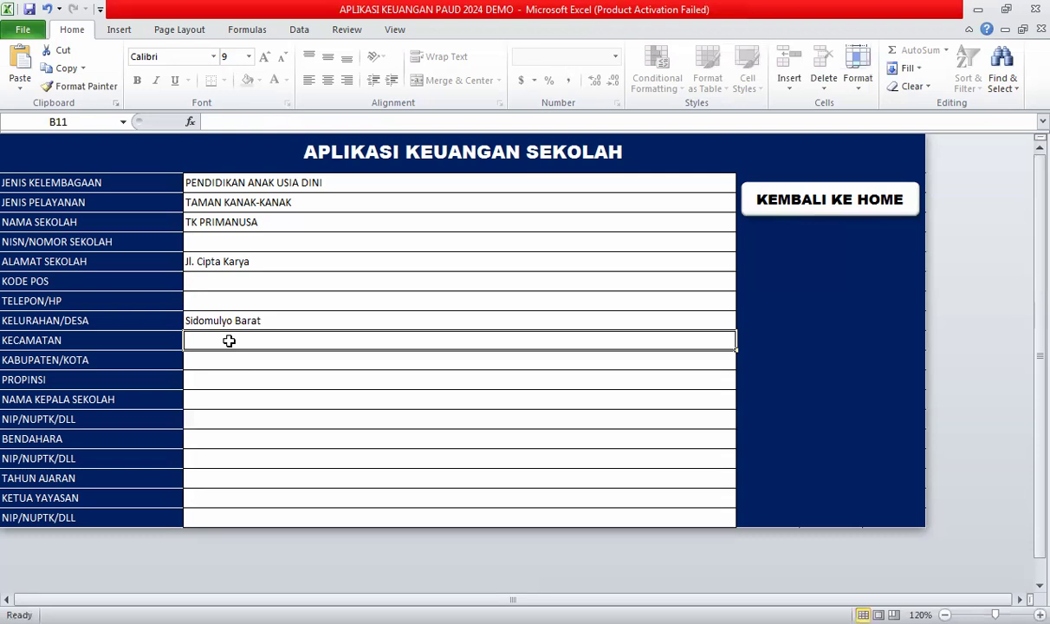
type("Tua")
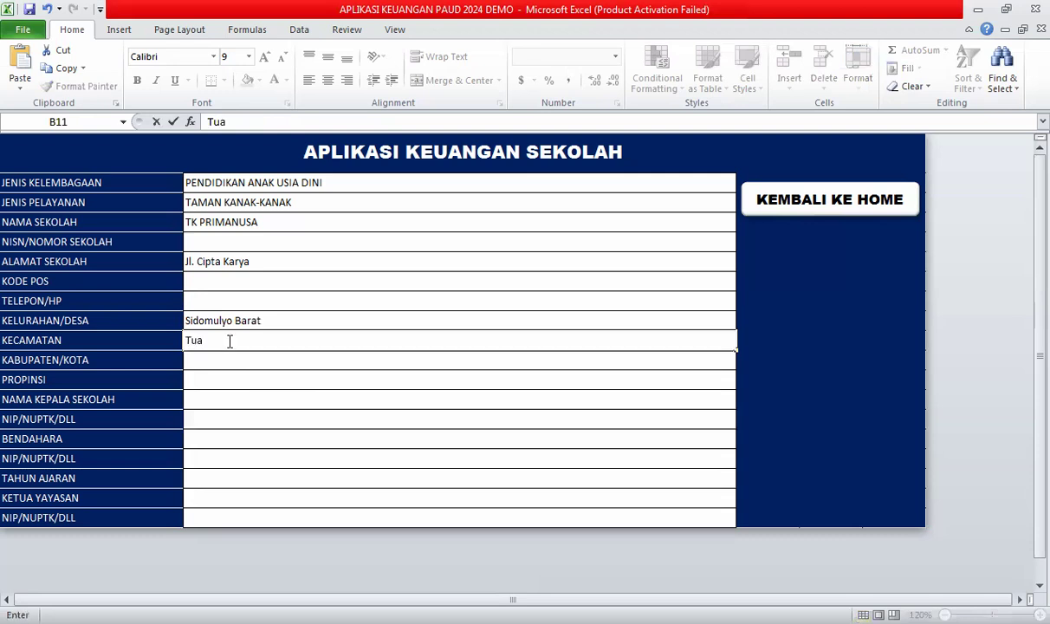
type("h Madani")
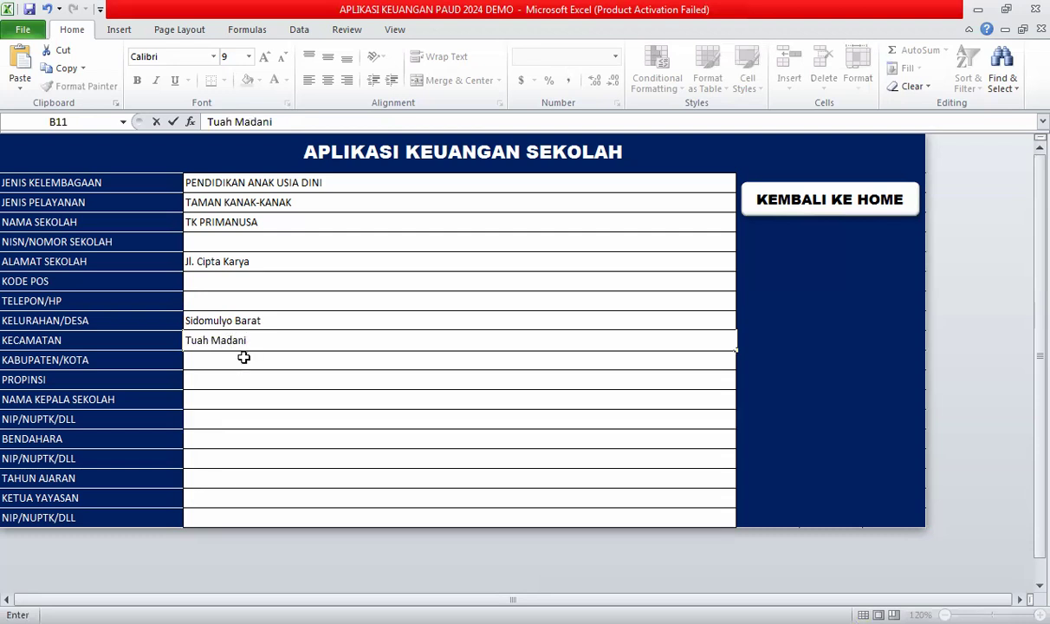
key("Return")
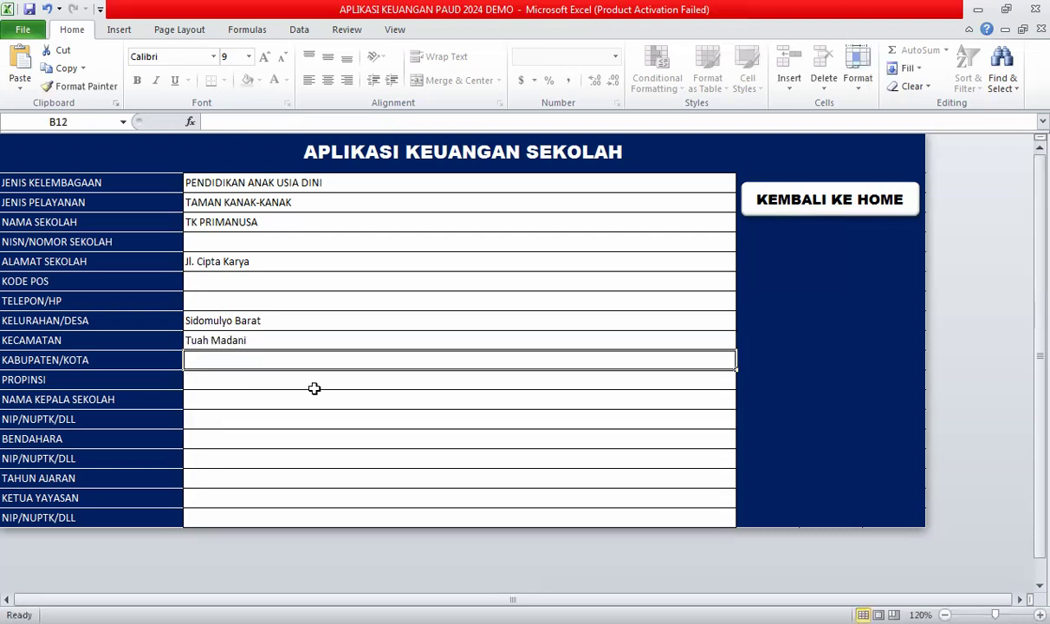
Enter the city Pekanbaru and the province Riau.
type("Pekanb")
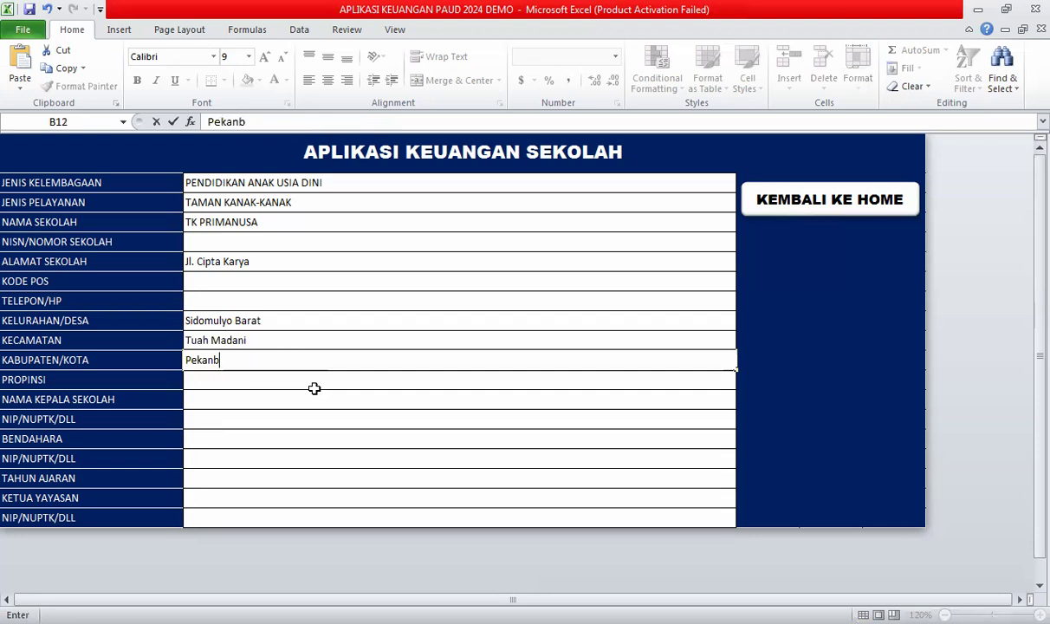
type("aru")
key("Return")
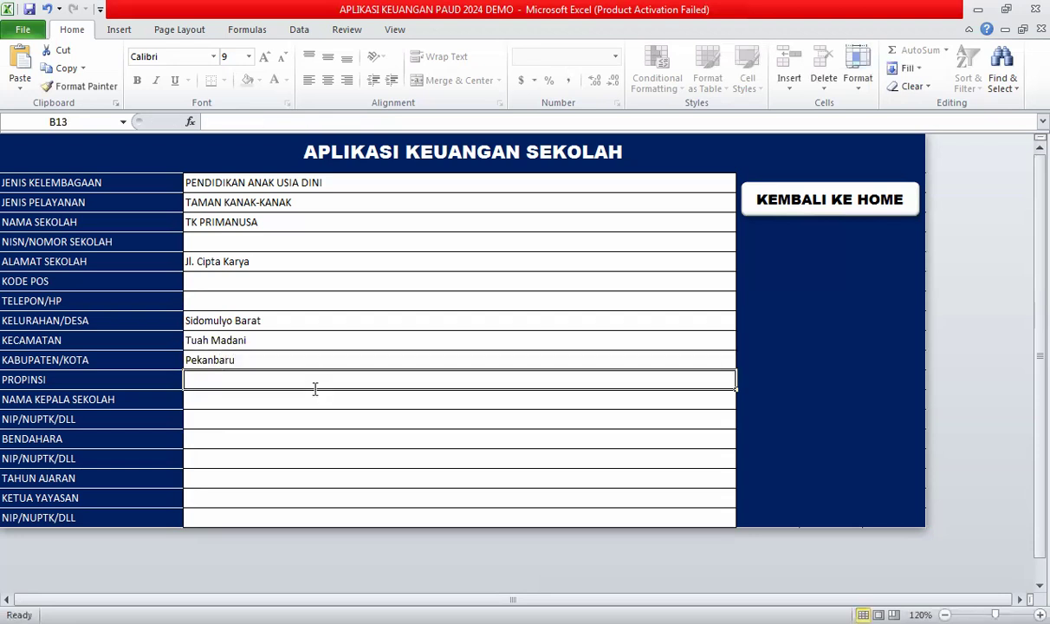
type("Riau")
key("Return")
key("Return")
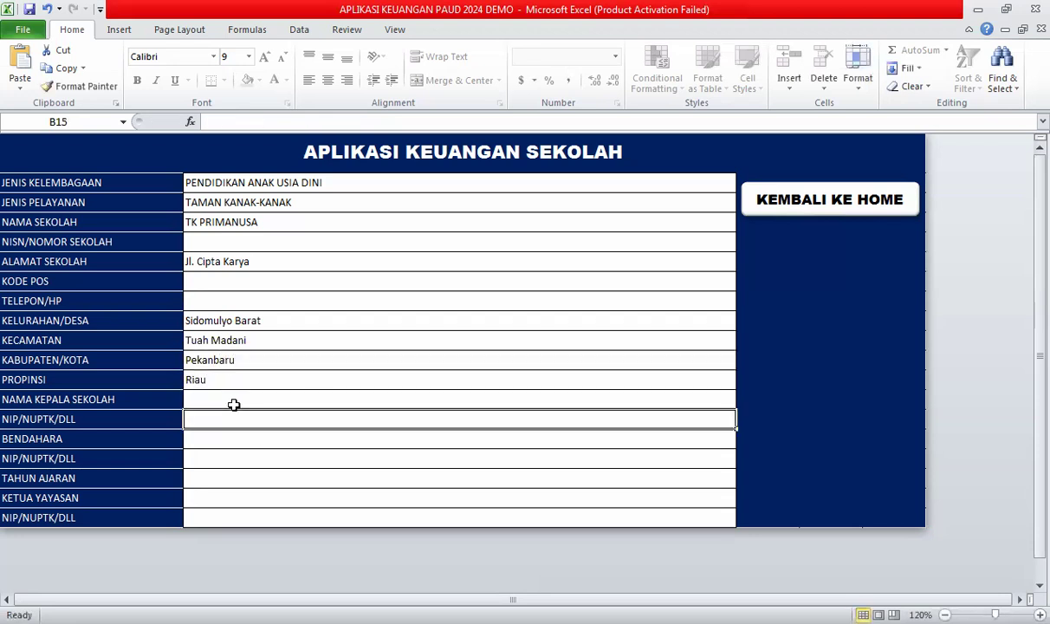
left_click(234, 405)
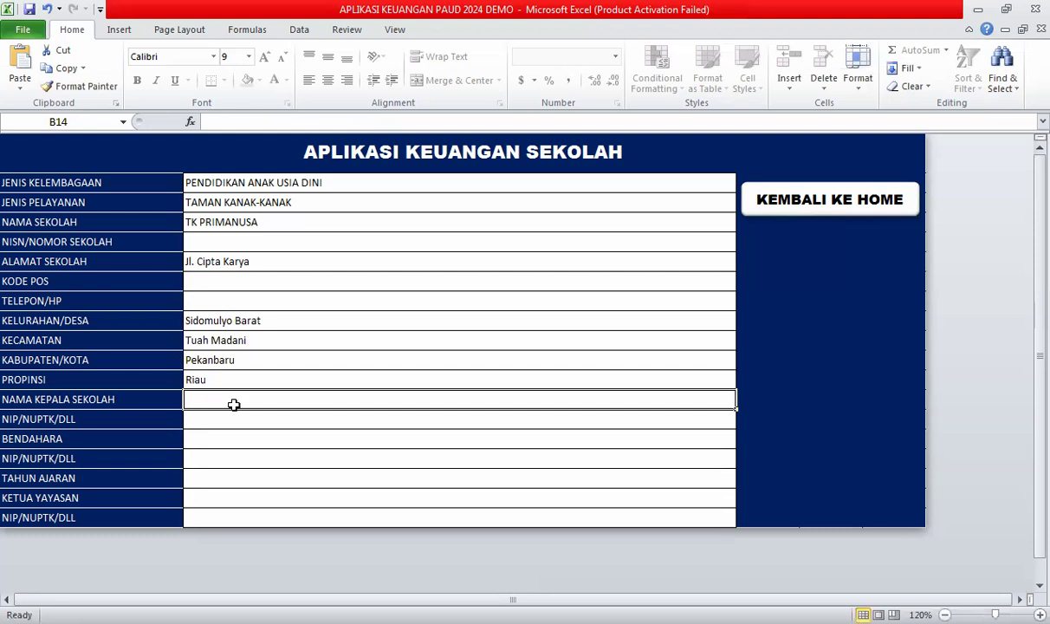
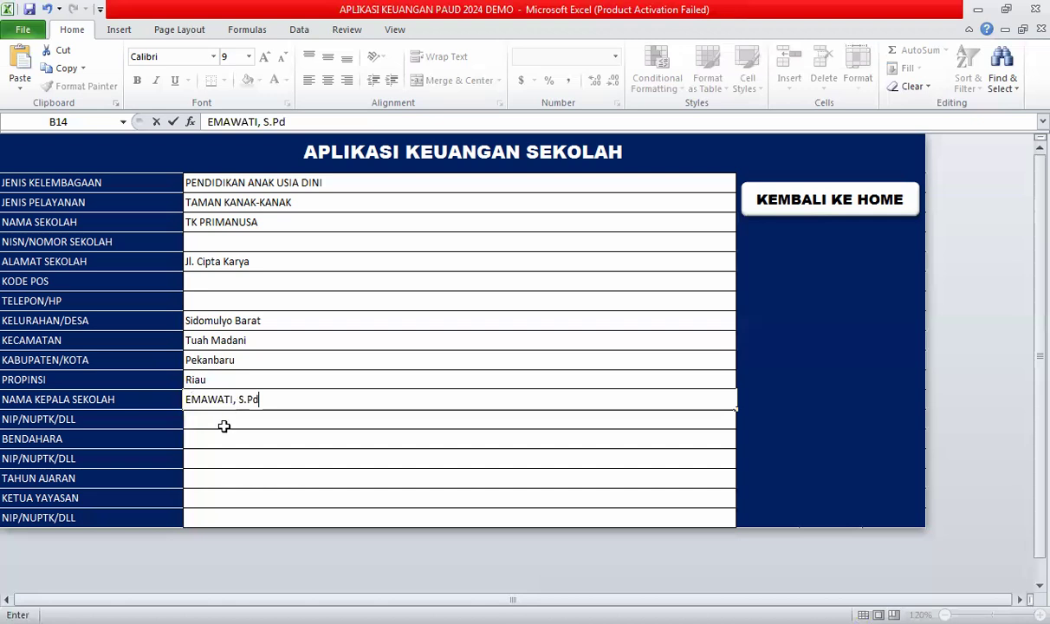
Enter the headmaster's name and NIP number.
key("Return")
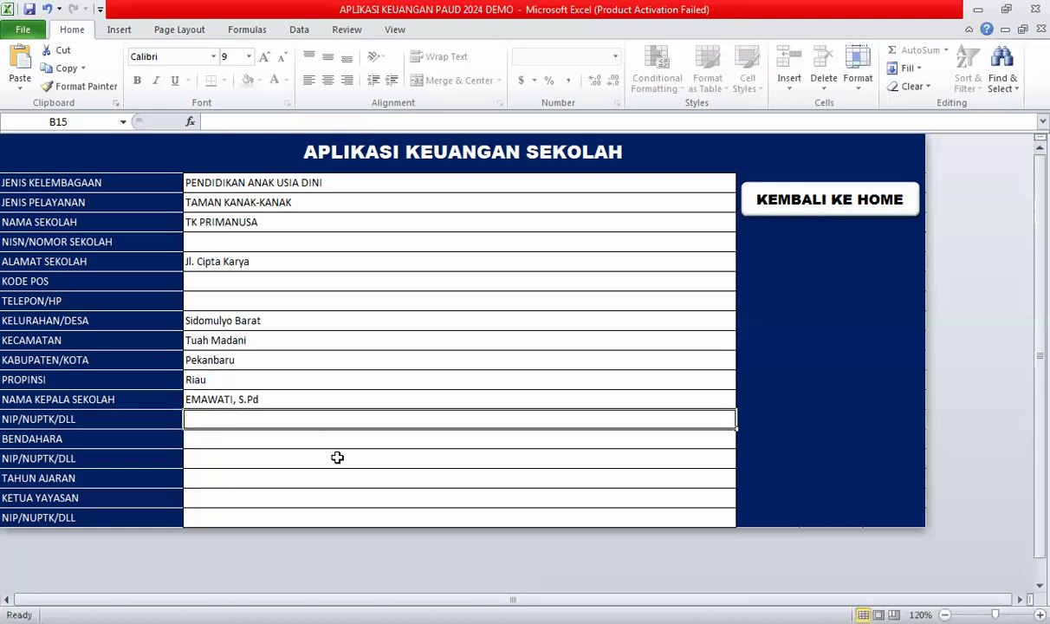
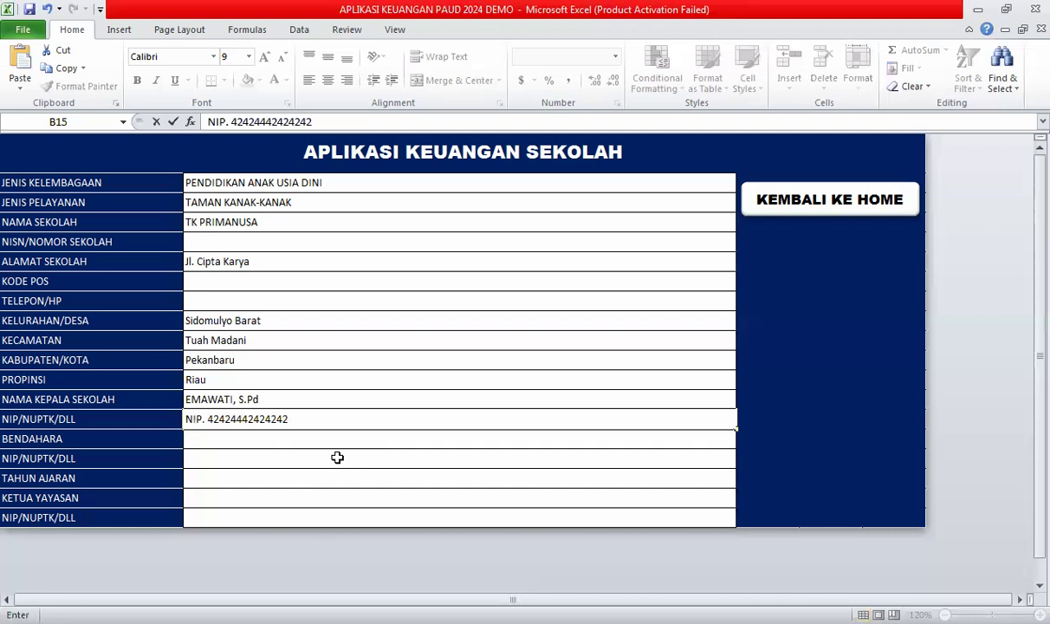
key("Return")
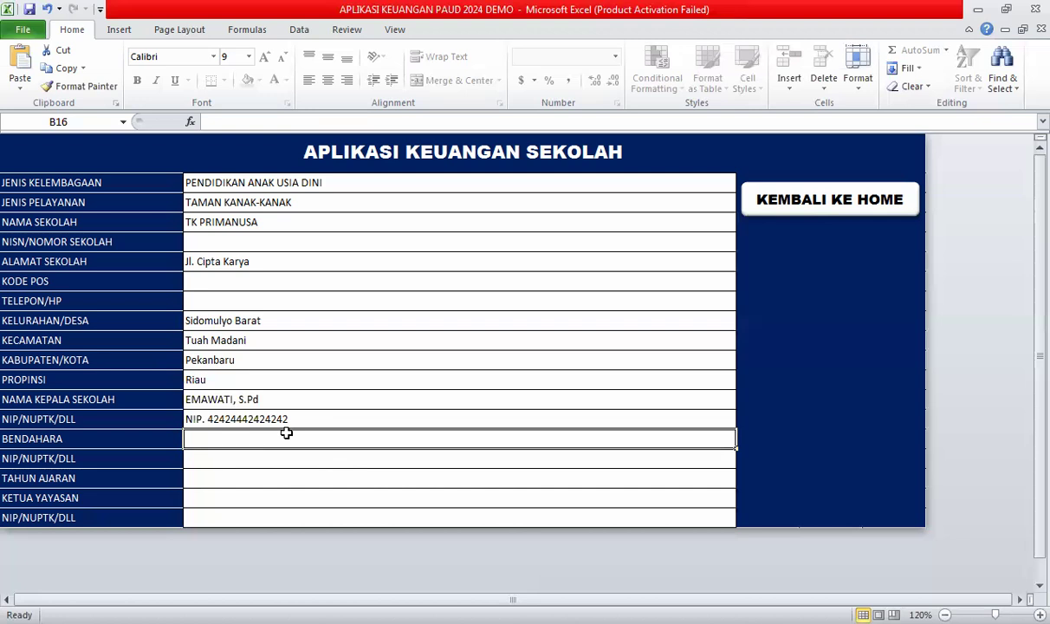
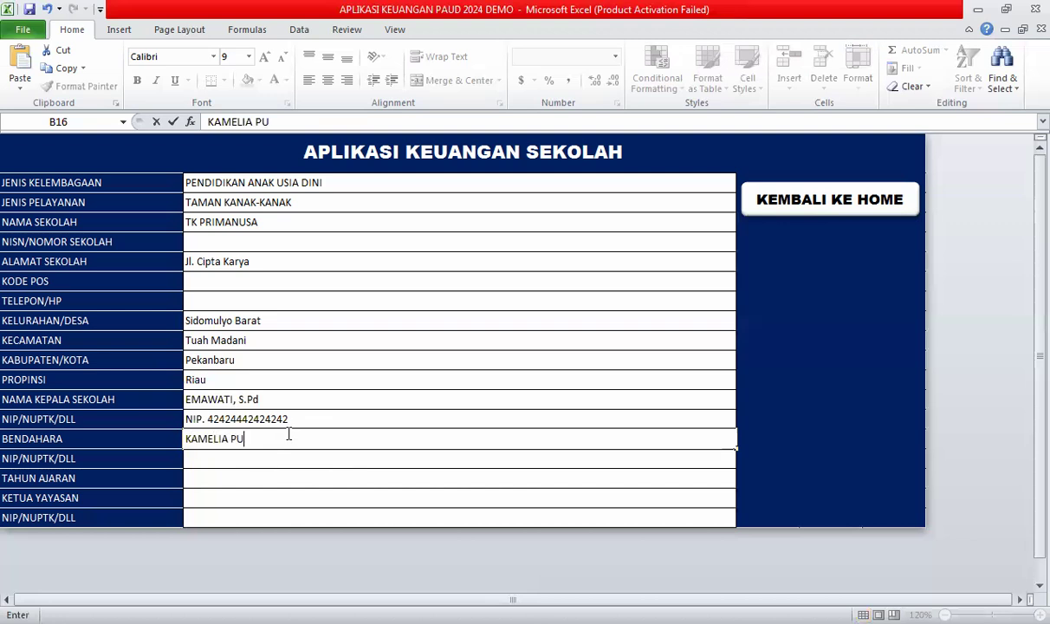
Enter the treasurer's name, the NUPTK number and the school year 2024 - 2025.
key("Return")
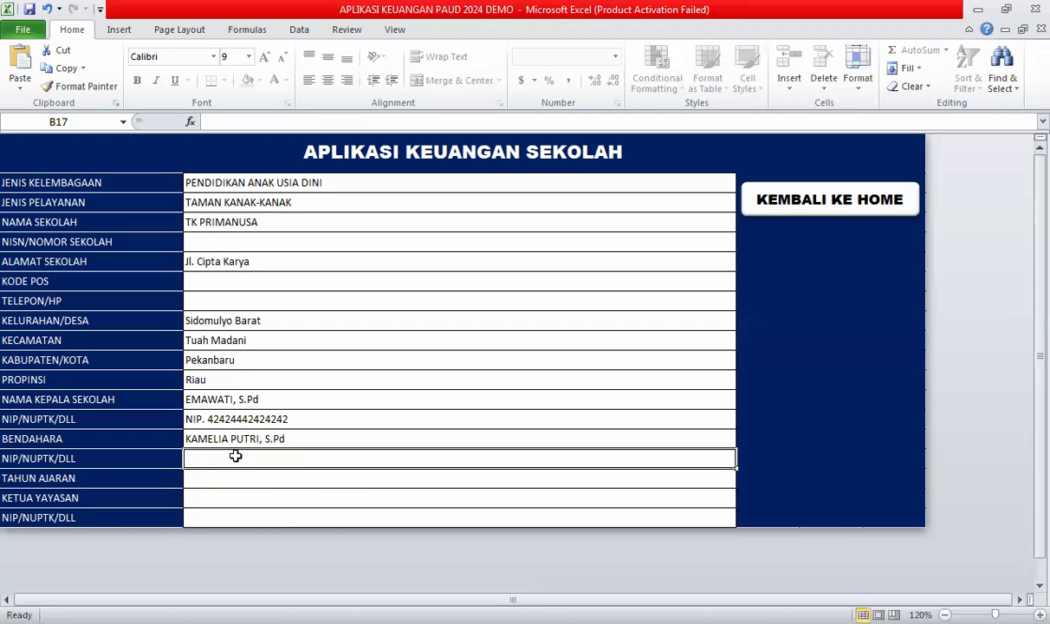
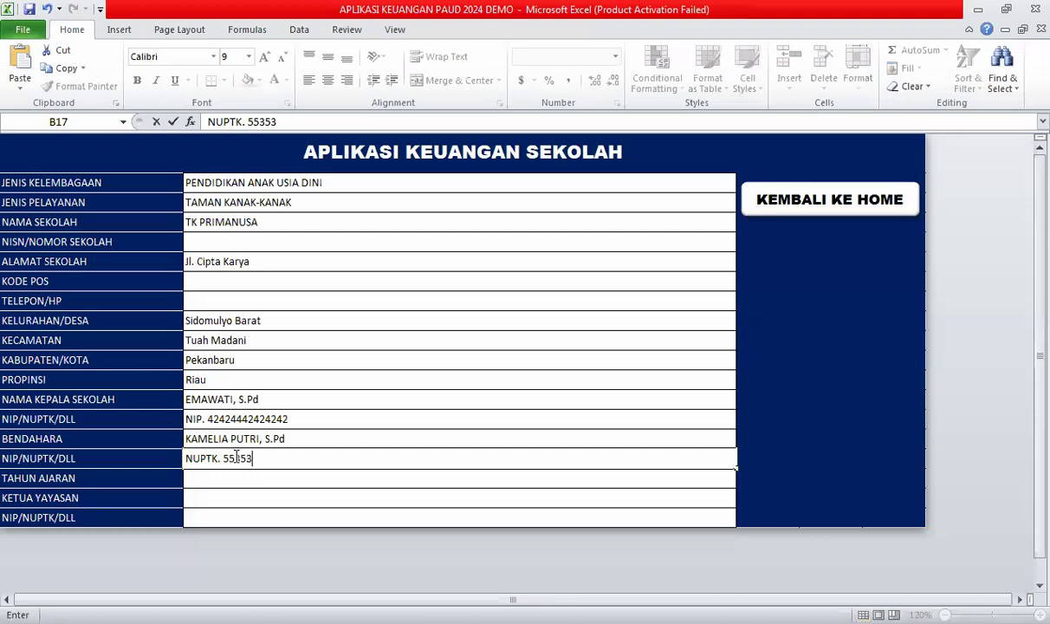
left_click(222, 483)
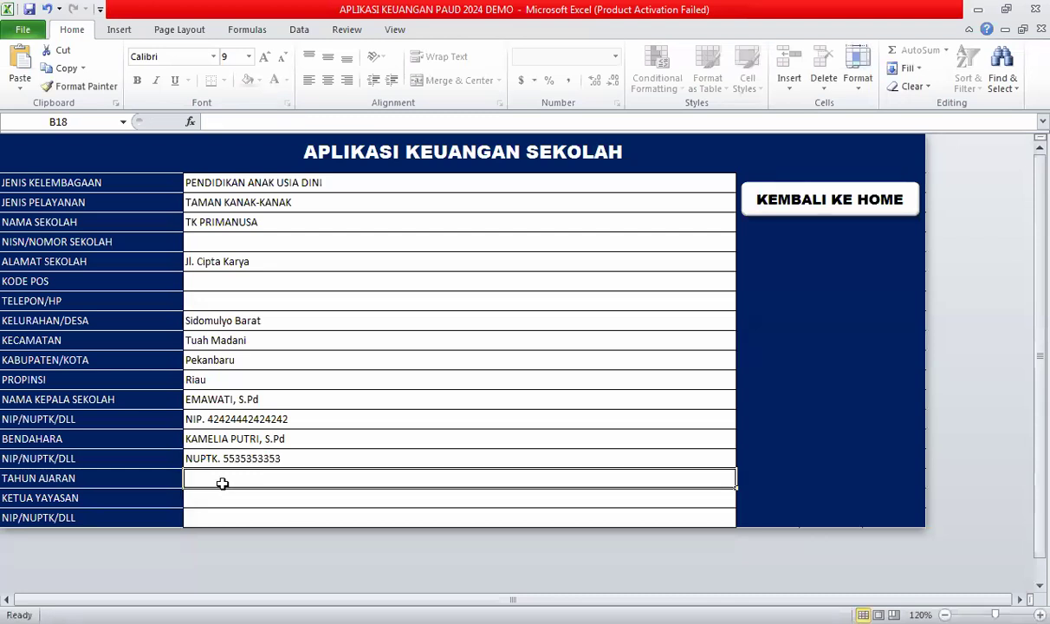
type("202")
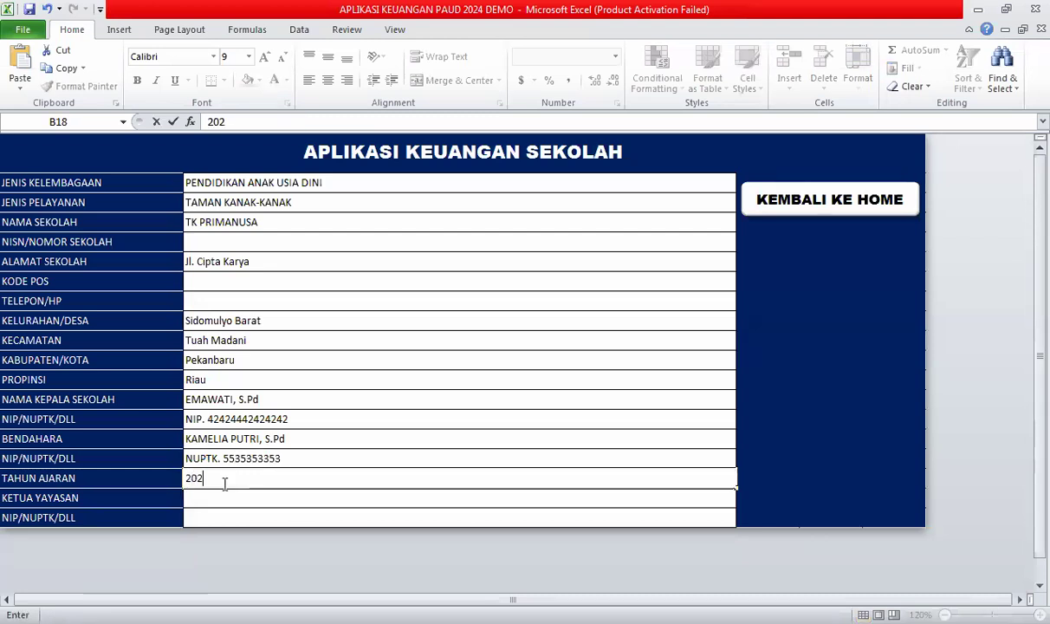
type("4 - 2025")
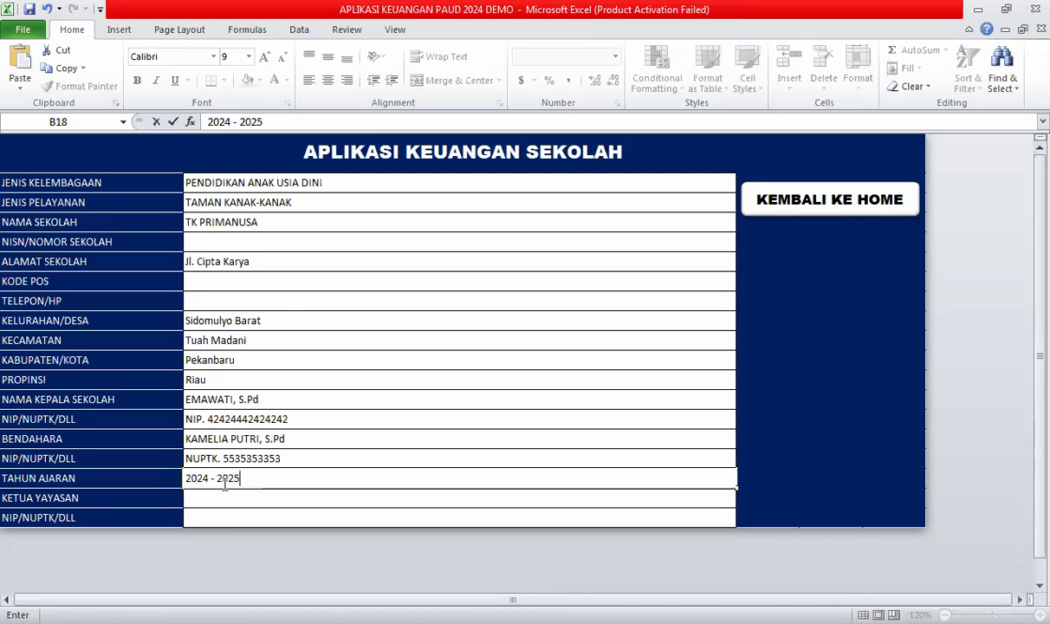
key("Return")
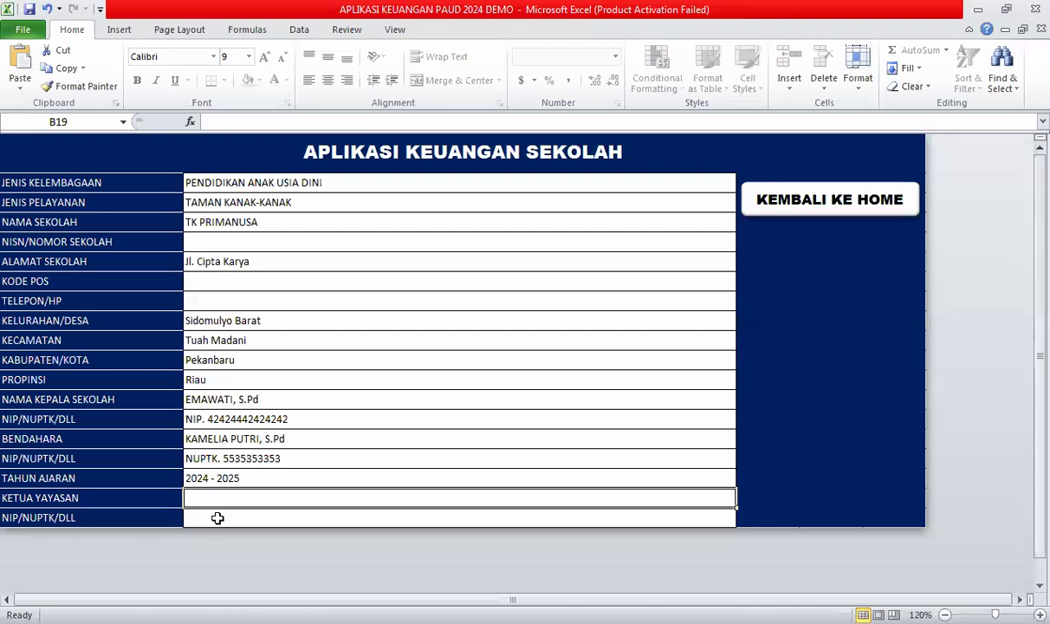
Check the NIP/NUPTK and TAHUN AJARAN fields, then go back to the home dashboard.
left_click(217, 518)
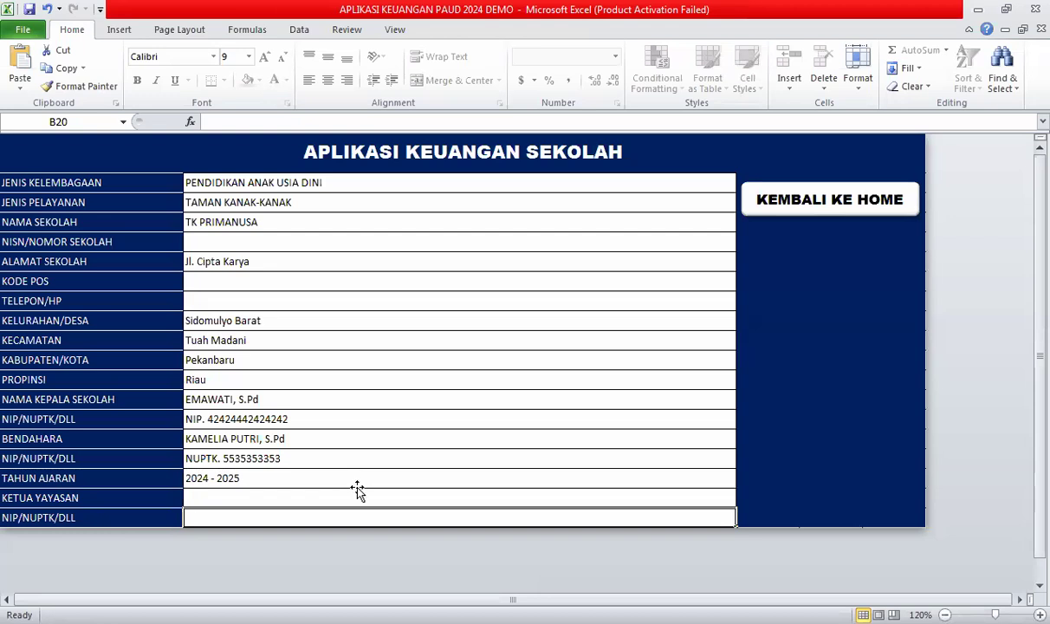
left_click(356, 482)
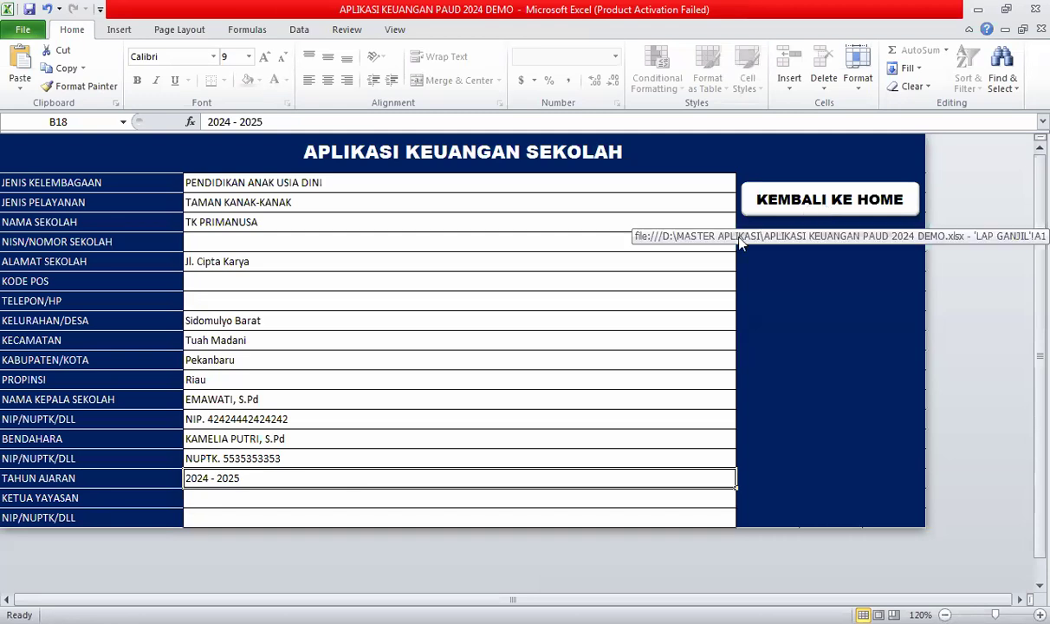
left_click(828, 206)
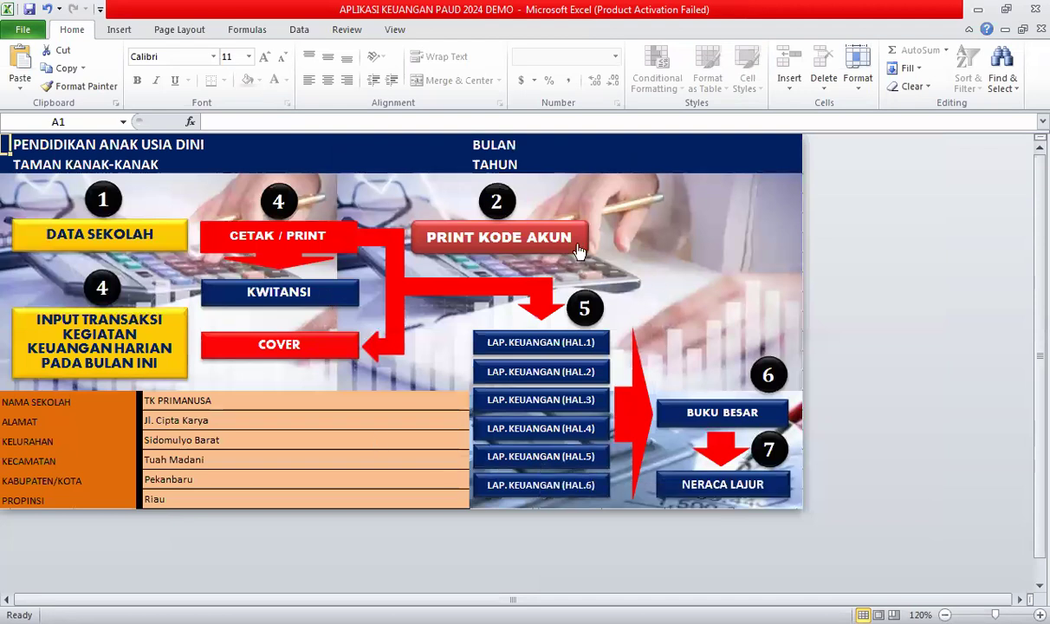
Open the PRINT KODE AKUN account code list and browse its debit and credit accounts.
left_click(488, 244)
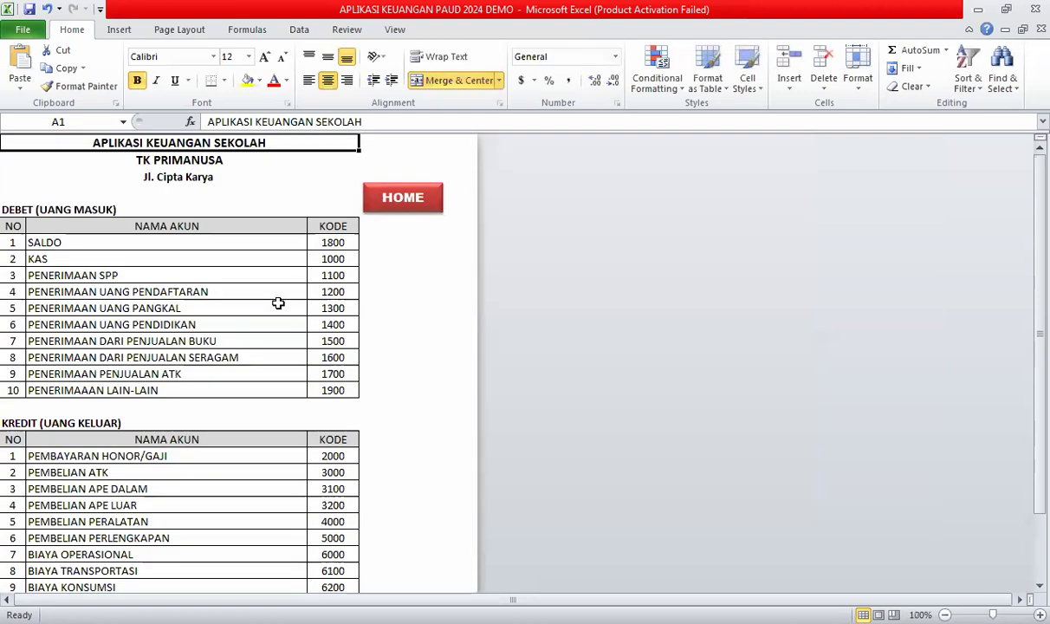
left_click(278, 302)
scroll(286, 356, "down", 2)
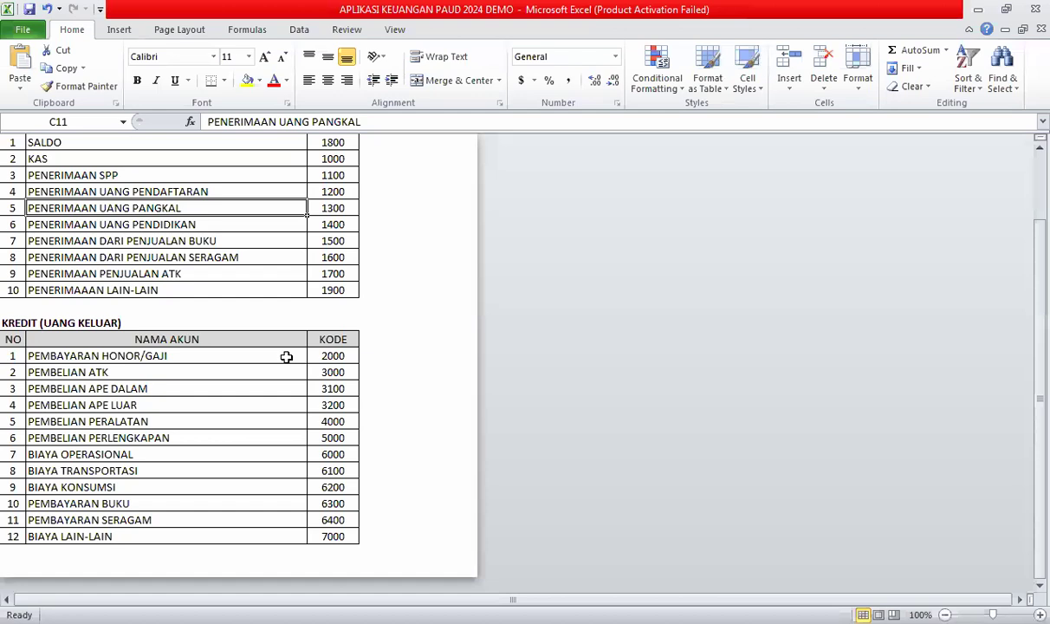
scroll(286, 356, "up", 2)
scroll(286, 357, "down", 2)
scroll(286, 356, "up", 1)
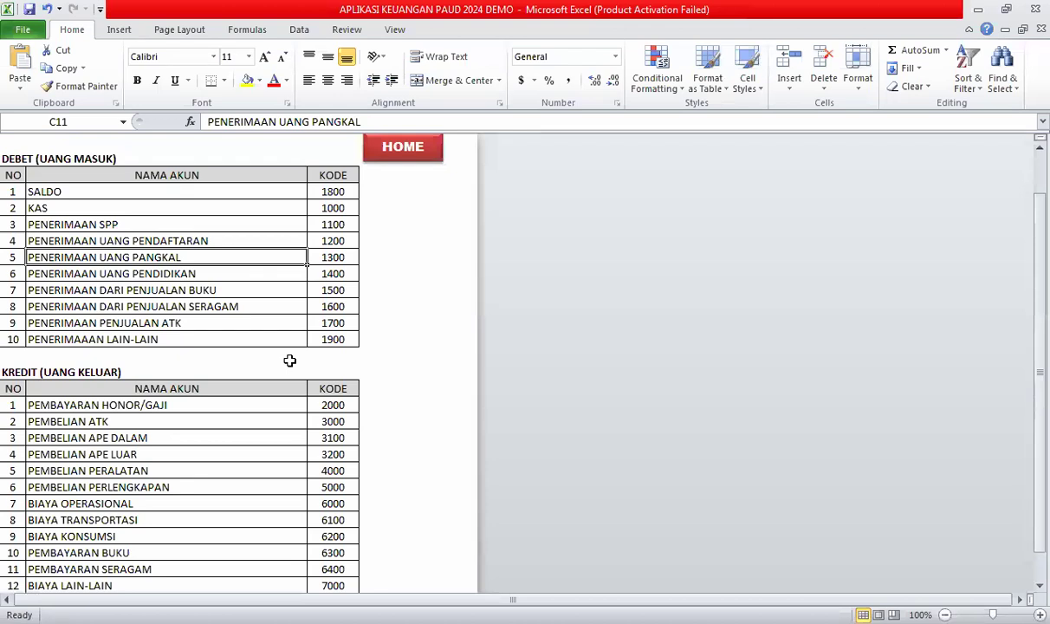
scroll(290, 361, "down", 2)
scroll(290, 360, "up", 3)
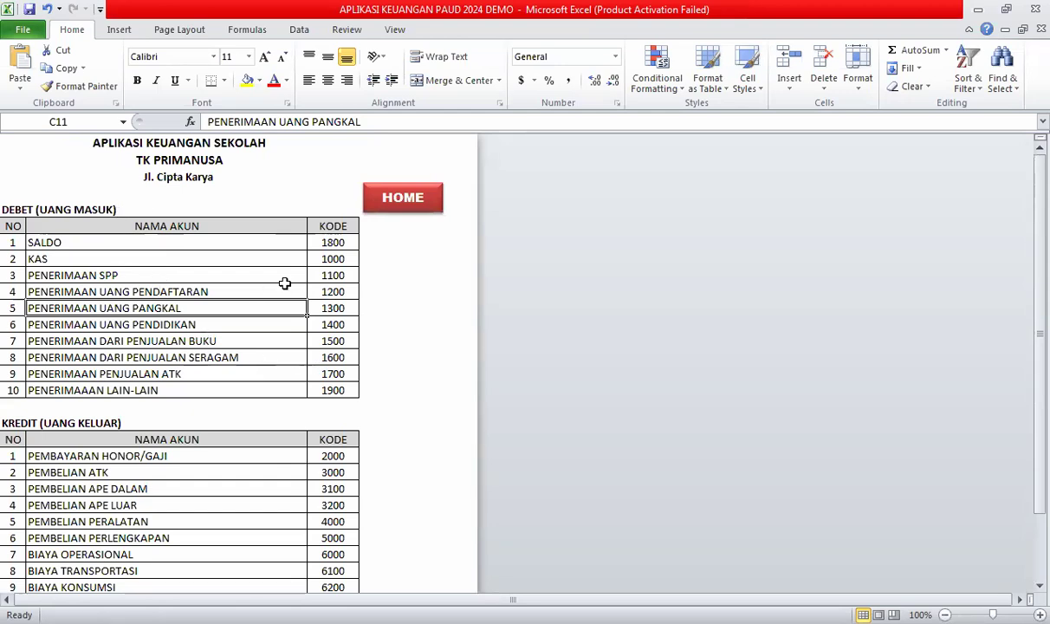
scroll(76, 222, "down", 1)
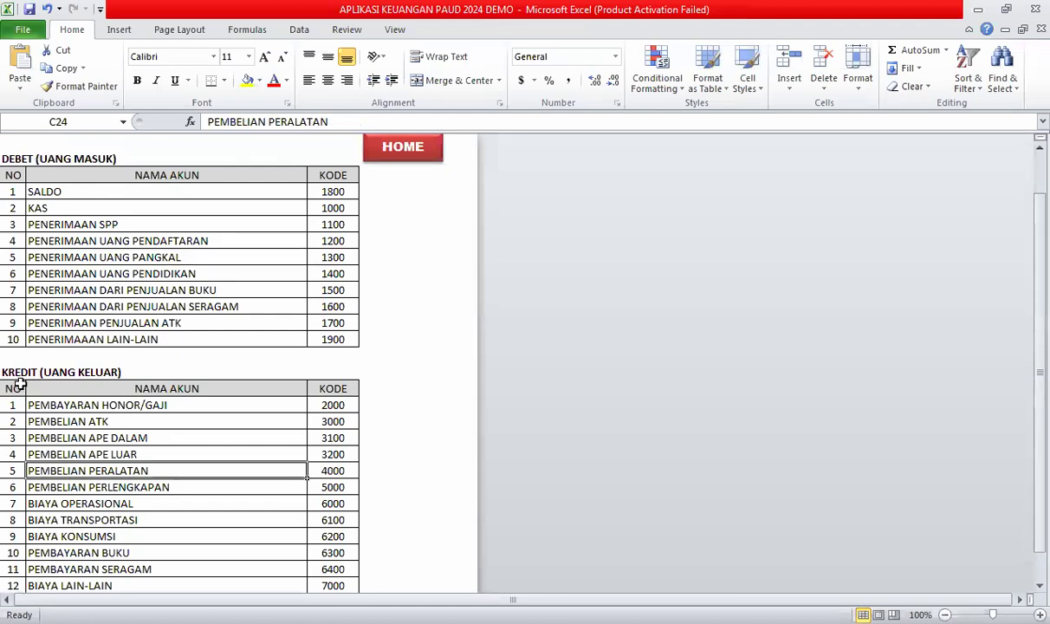
left_click(146, 520)
scroll(146, 520, "down", 1)
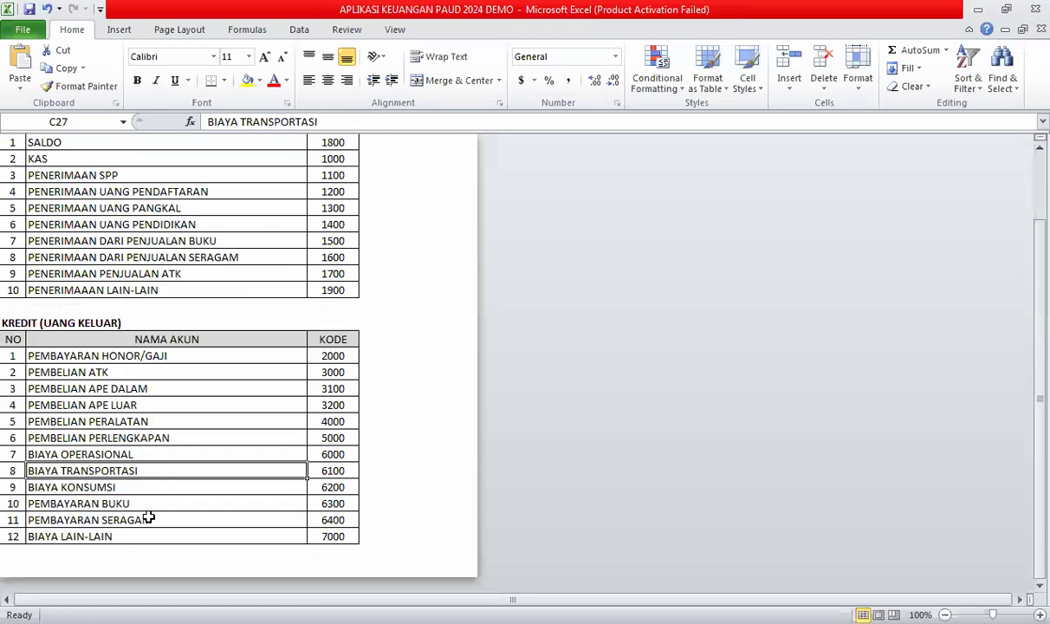
left_click(178, 436)
scroll(165, 278, "up", 1)
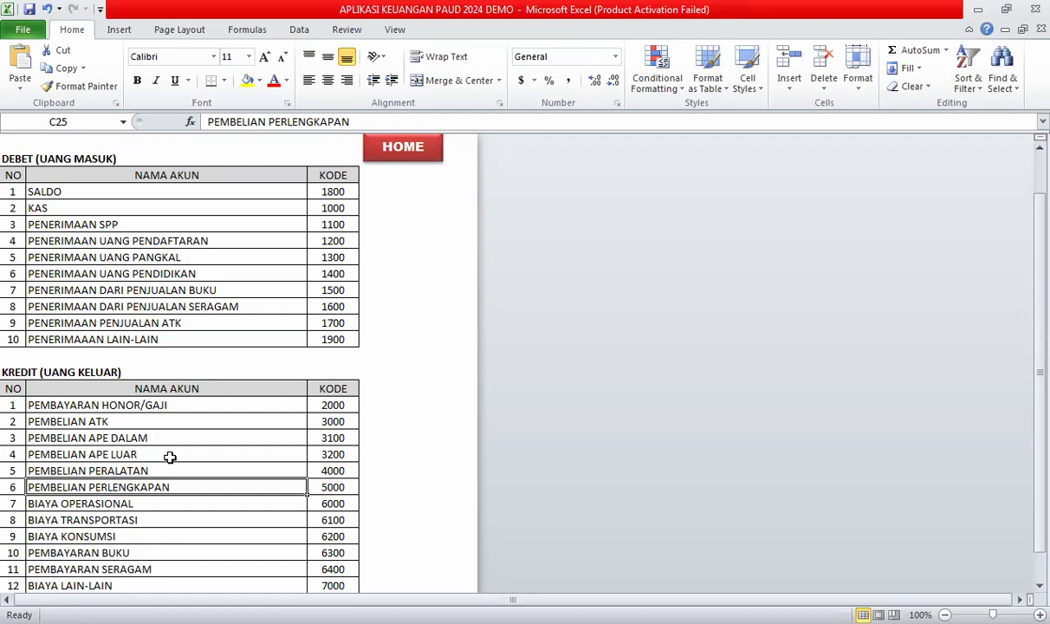
left_click(343, 192)
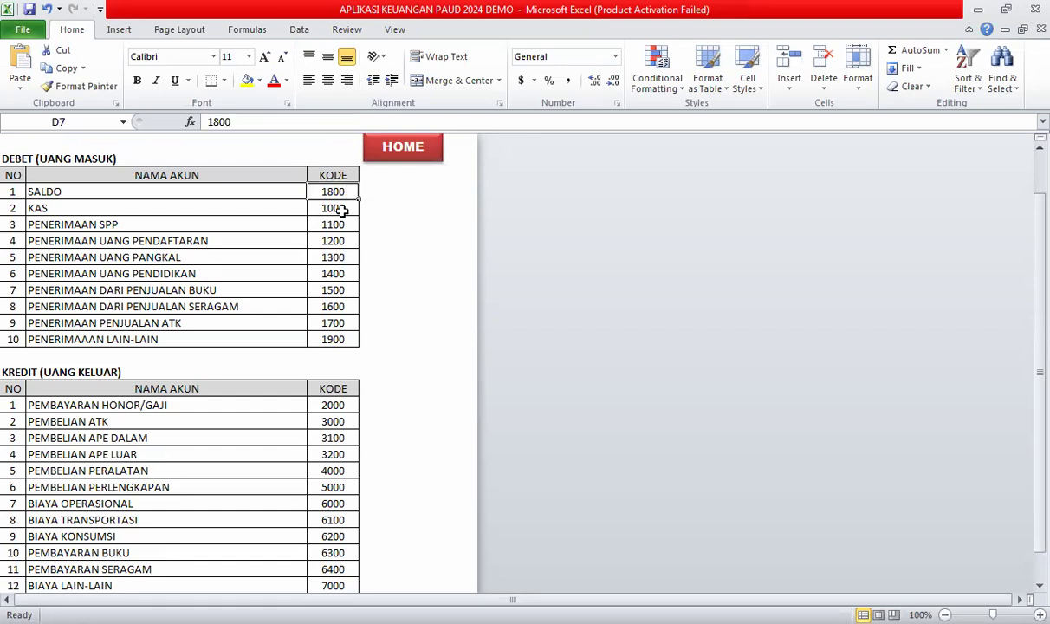
left_click(340, 209)
left_click_drag(336, 338, 335, 254)
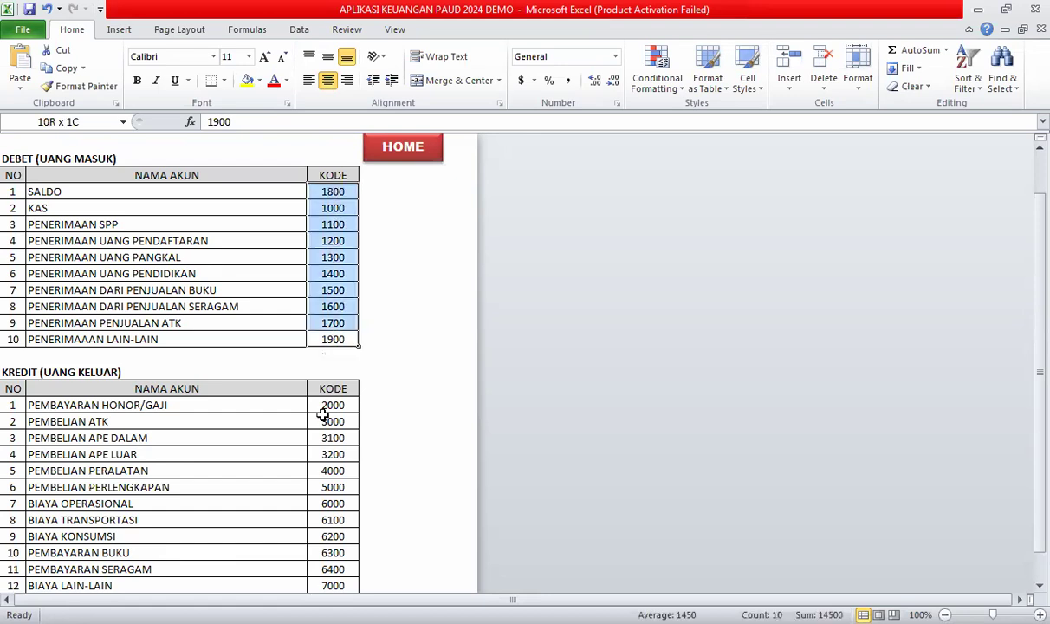
scroll(329, 322, "down", 1)
scroll(343, 234, "up", 1)
left_click_drag(330, 192, 335, 324)
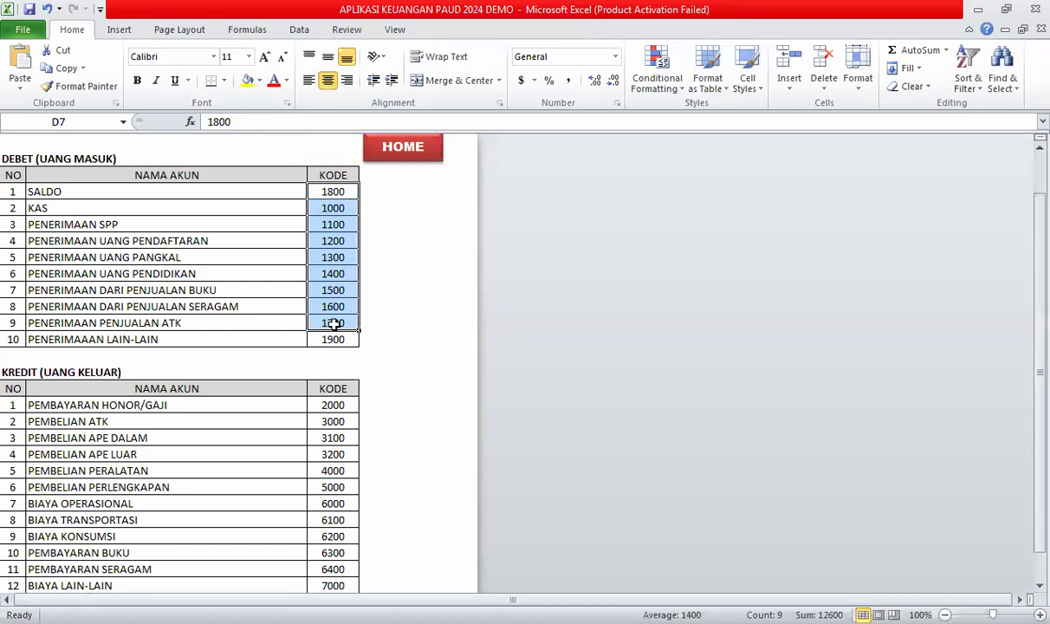
left_click(334, 324)
left_click(325, 339)
scroll(330, 295, "down", 2)
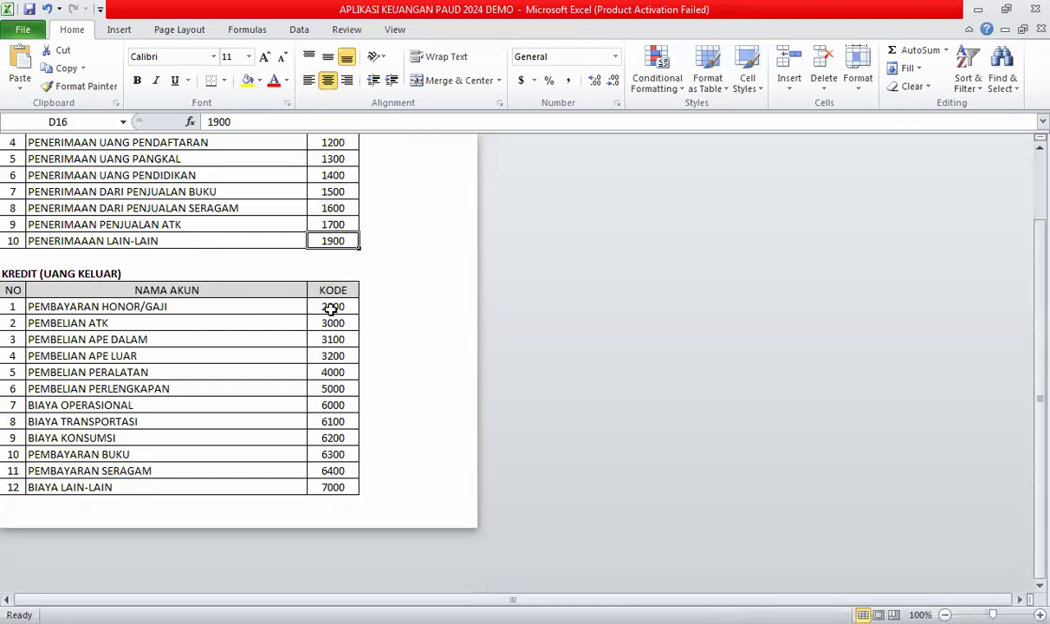
left_click(332, 308)
left_click(334, 341)
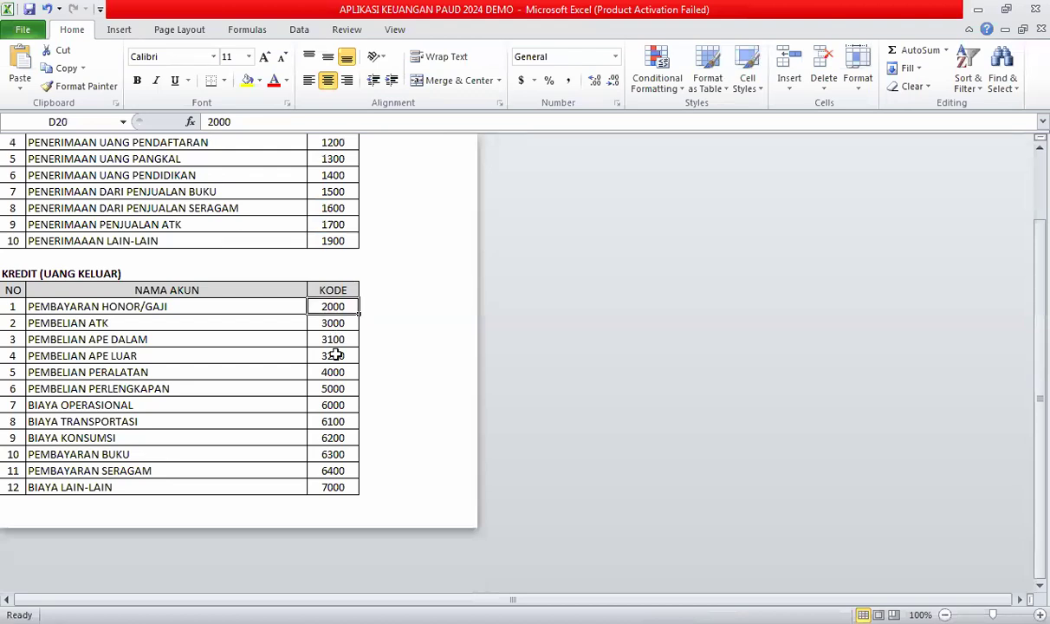
left_click(333, 389)
left_click(336, 487)
scroll(335, 420, "up", 3)
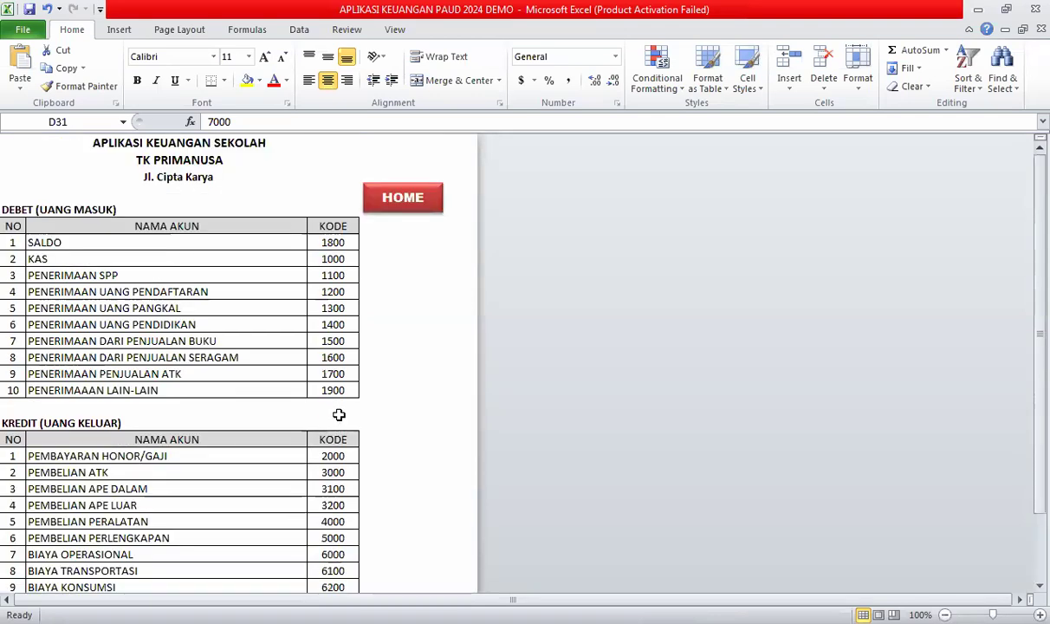
scroll(338, 415, "down", 2)
scroll(339, 412, "up", 1)
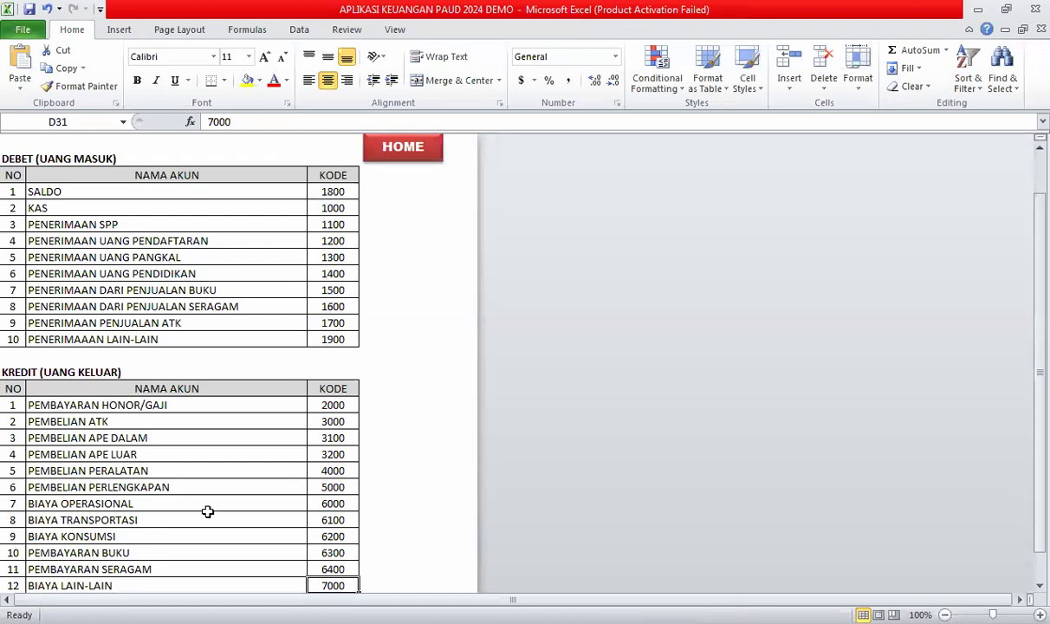
scroll(207, 511, "down", 1)
scroll(209, 507, "up", 1)
scroll(210, 508, "down", 1)
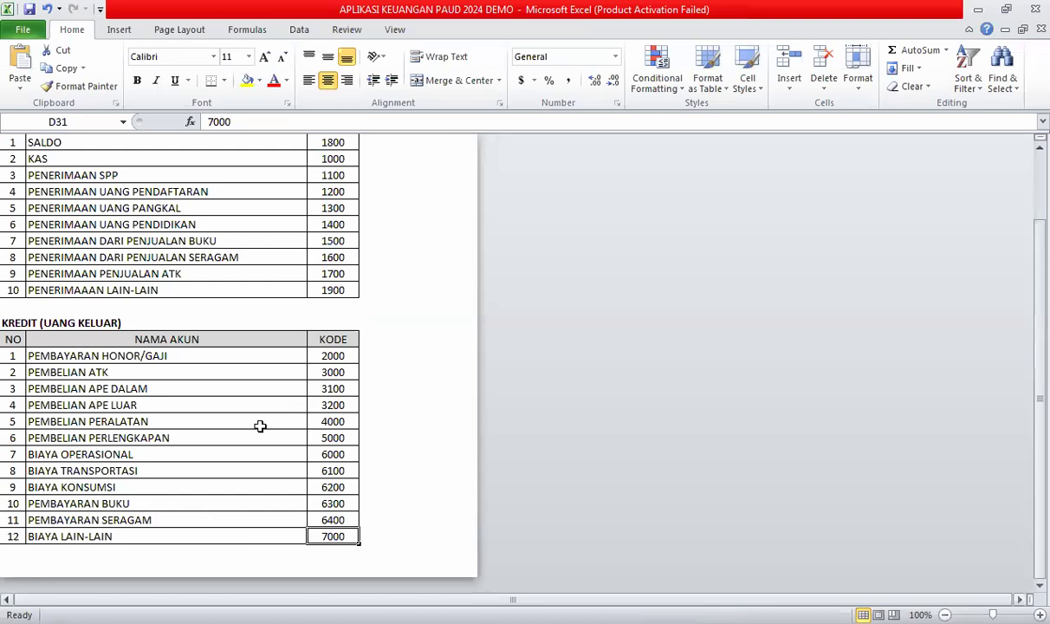
scroll(193, 216, "up", 1)
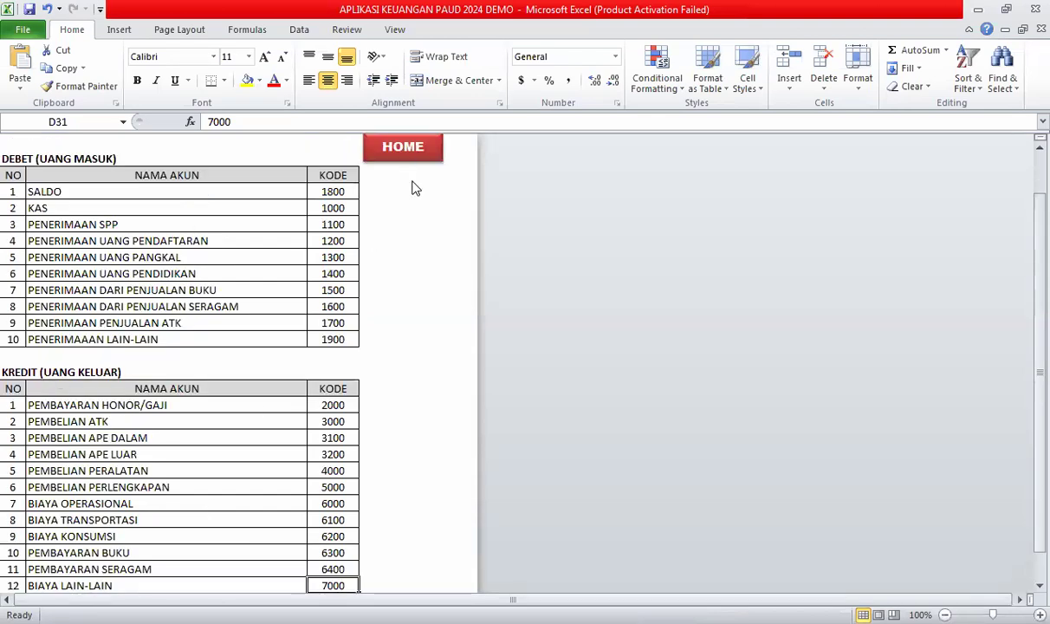
Return to HOME and open the INPUT TRANSAKSI sheet.
left_click(403, 147)
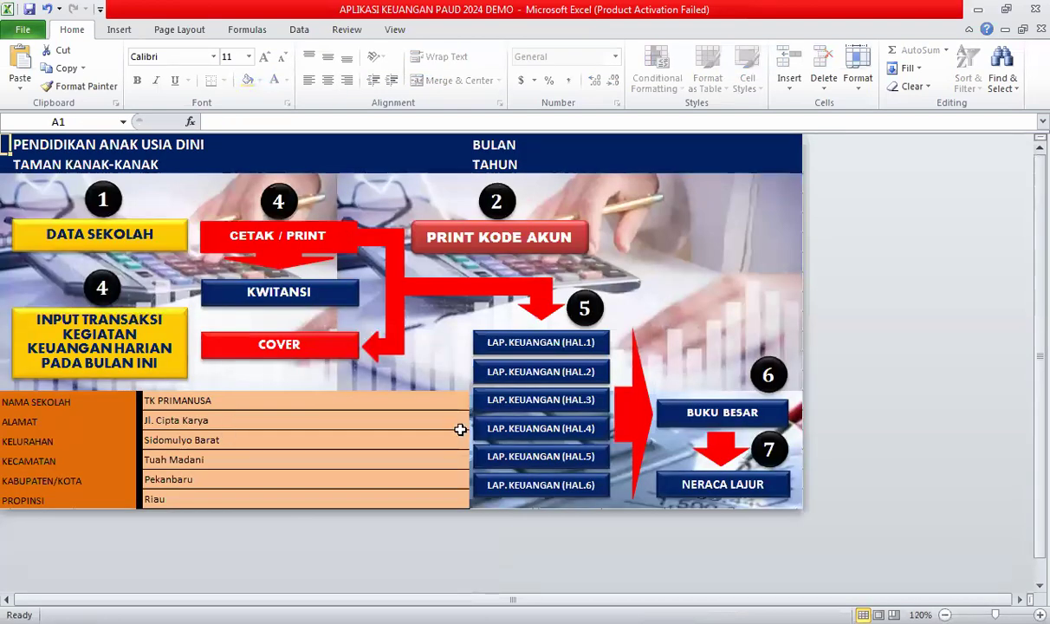
left_click(107, 346)
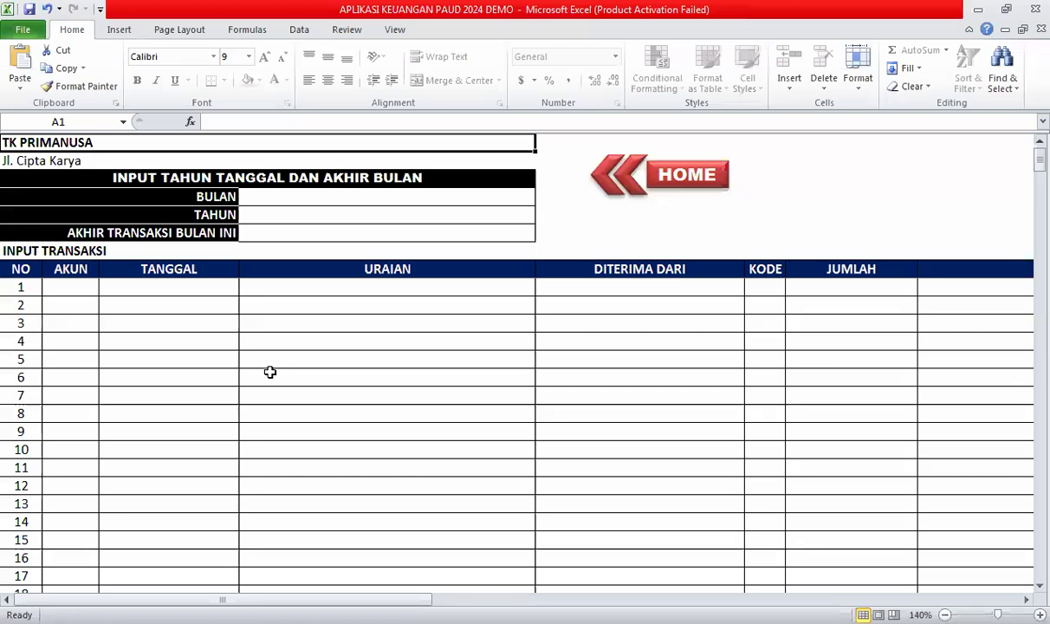
left_click(361, 368)
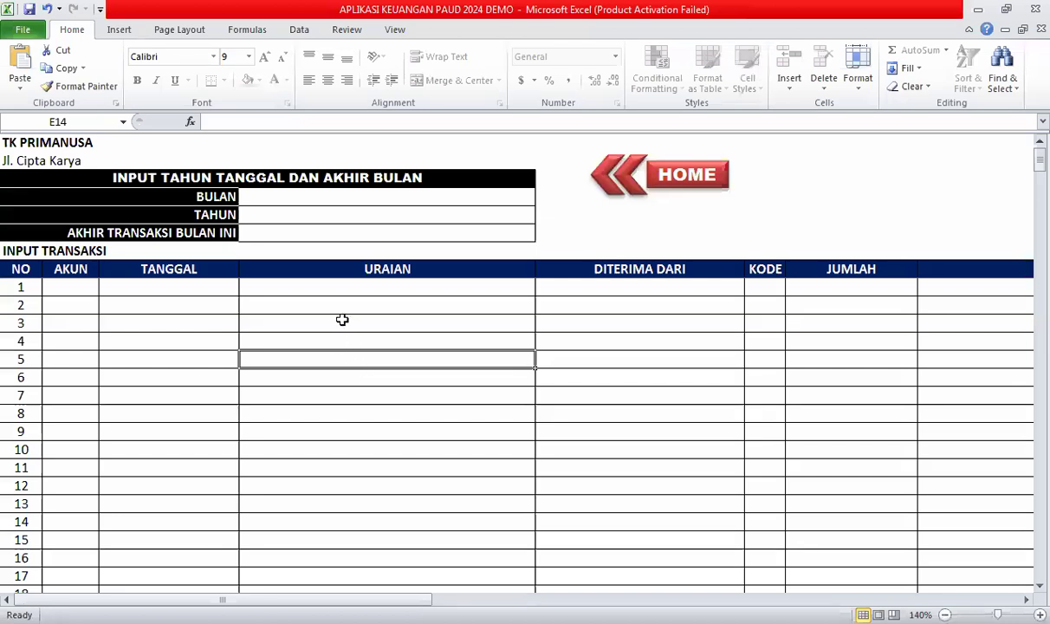
left_click(346, 327)
left_click(348, 344)
left_click(351, 388)
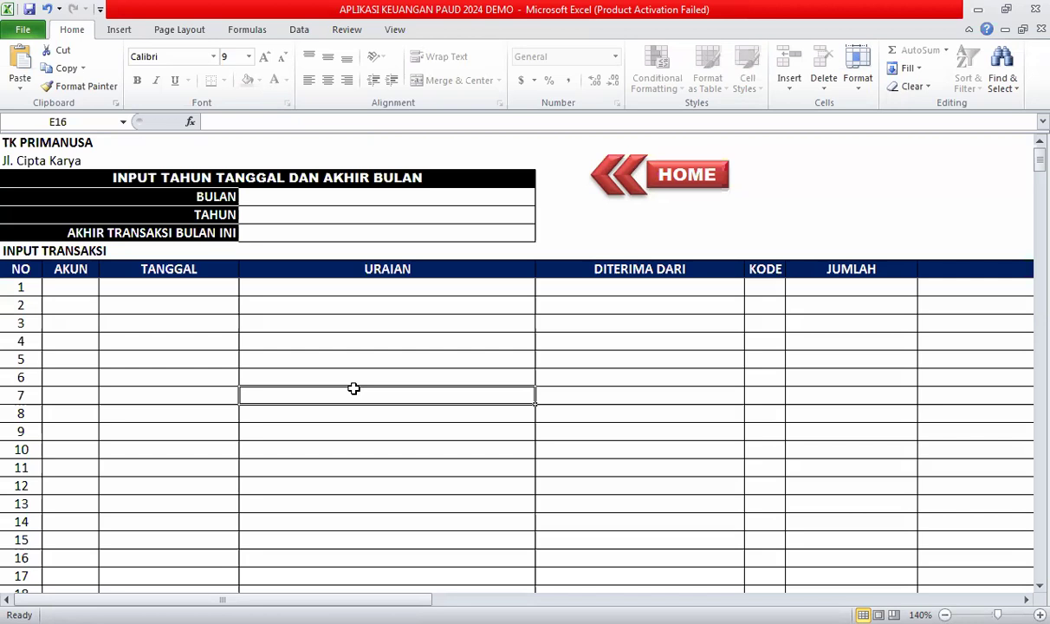
Enter BULAN JULI, TAHUN 2024 and the month-end date 31 JULI 2024.
key("ctrl+Home")
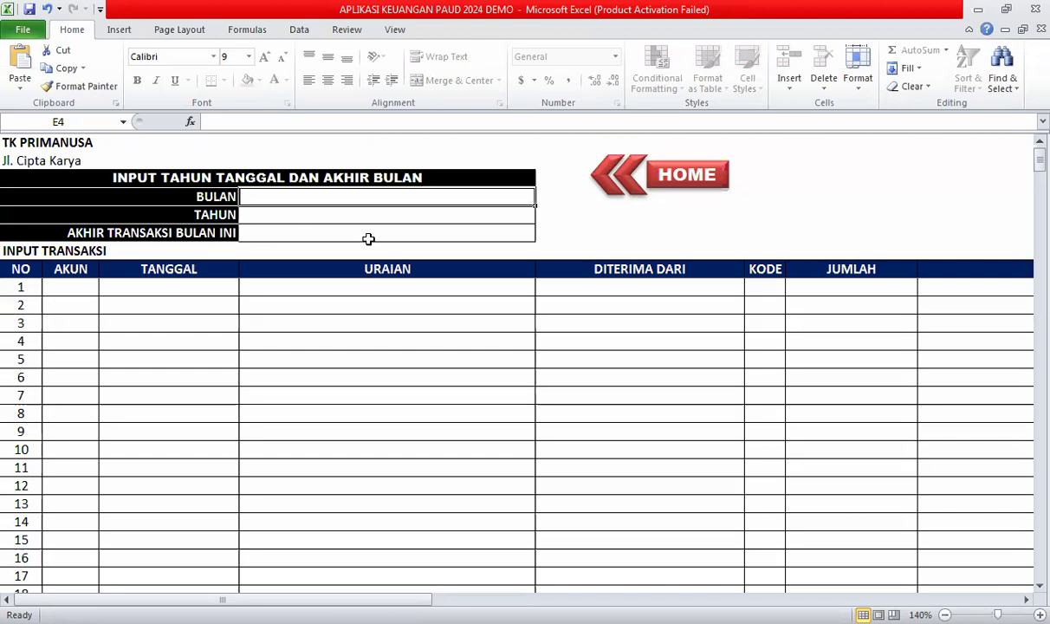
type("j")
key("BackSpace")
type("JULI")
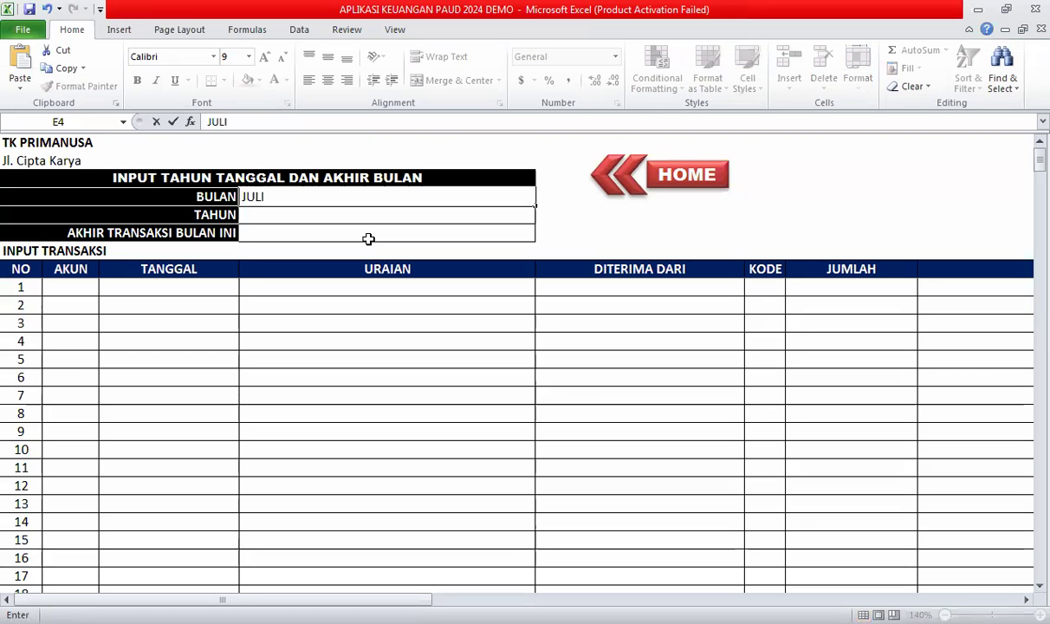
key("Return")
type("2024")
key("Return")
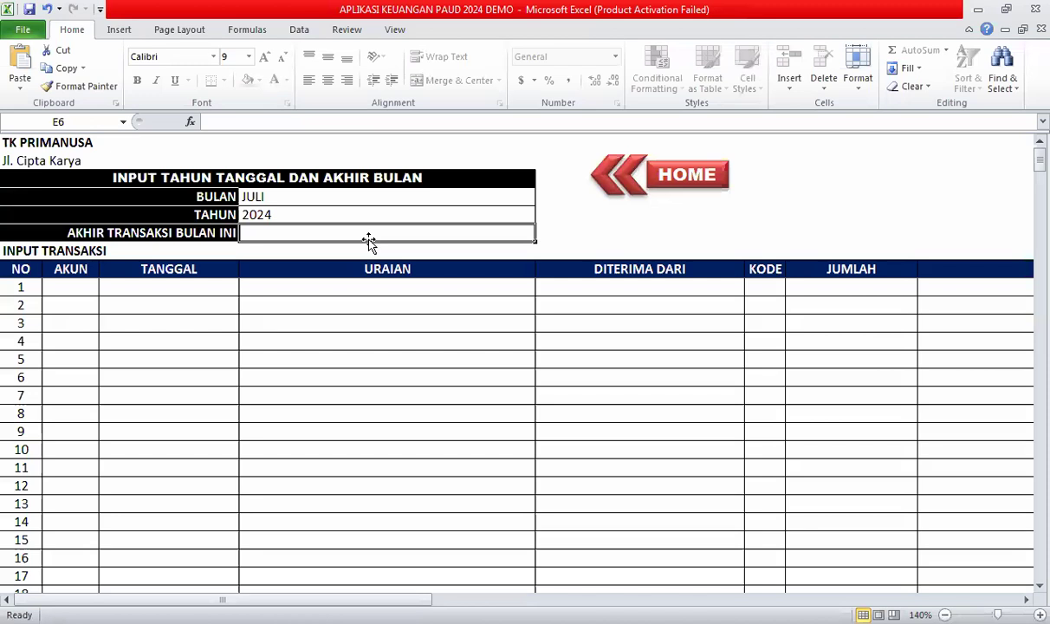
type("31 JULI 2024")
left_click(330, 326)
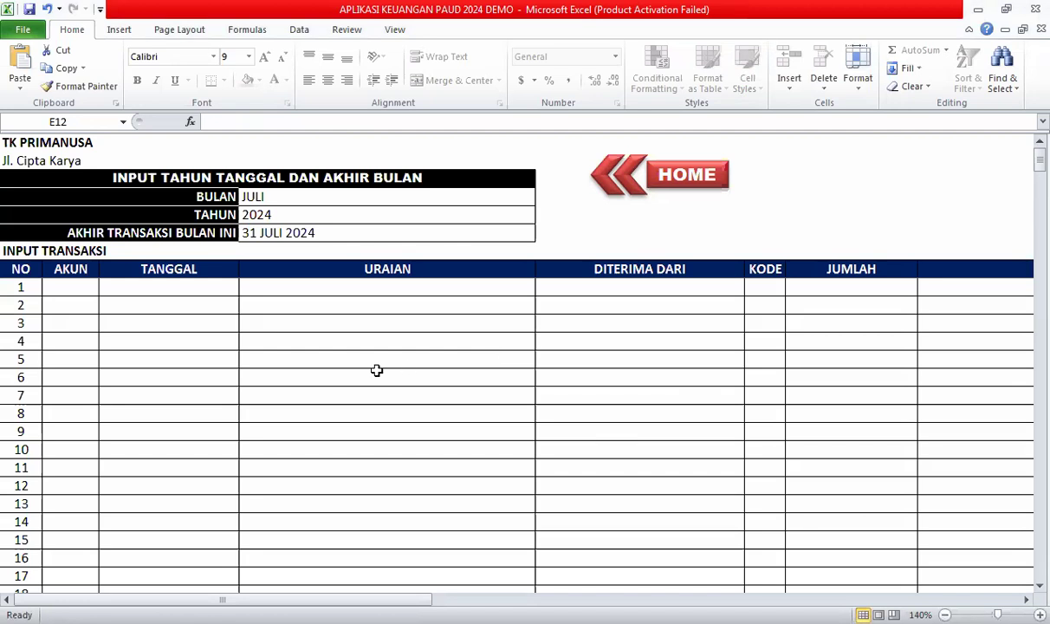
left_click(289, 414)
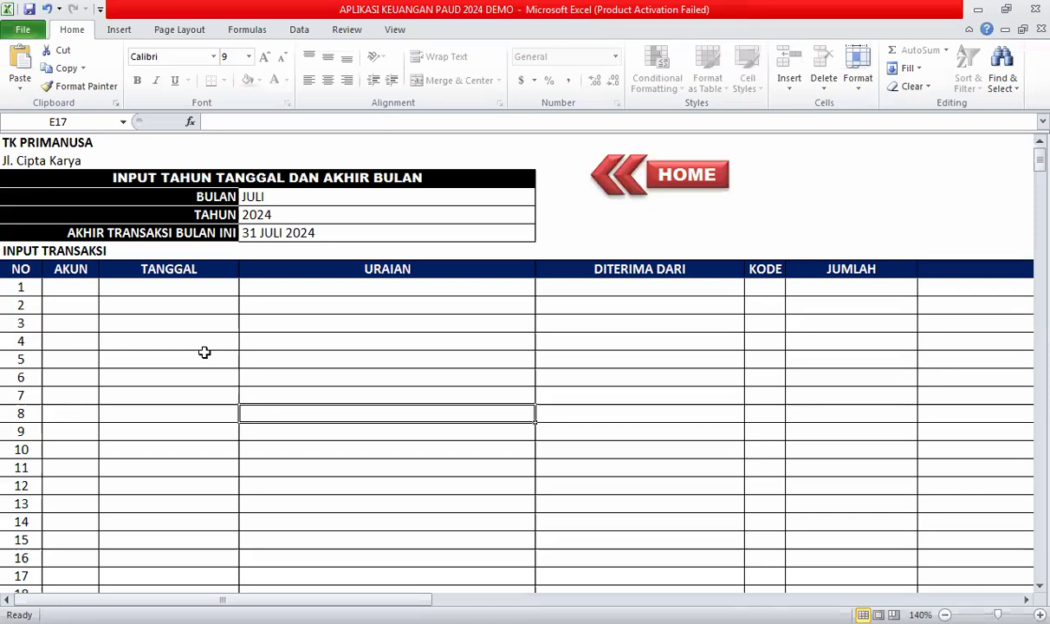
left_click(25, 289)
left_click(193, 291)
key("Tab")
key("Home")
left_click(66, 289)
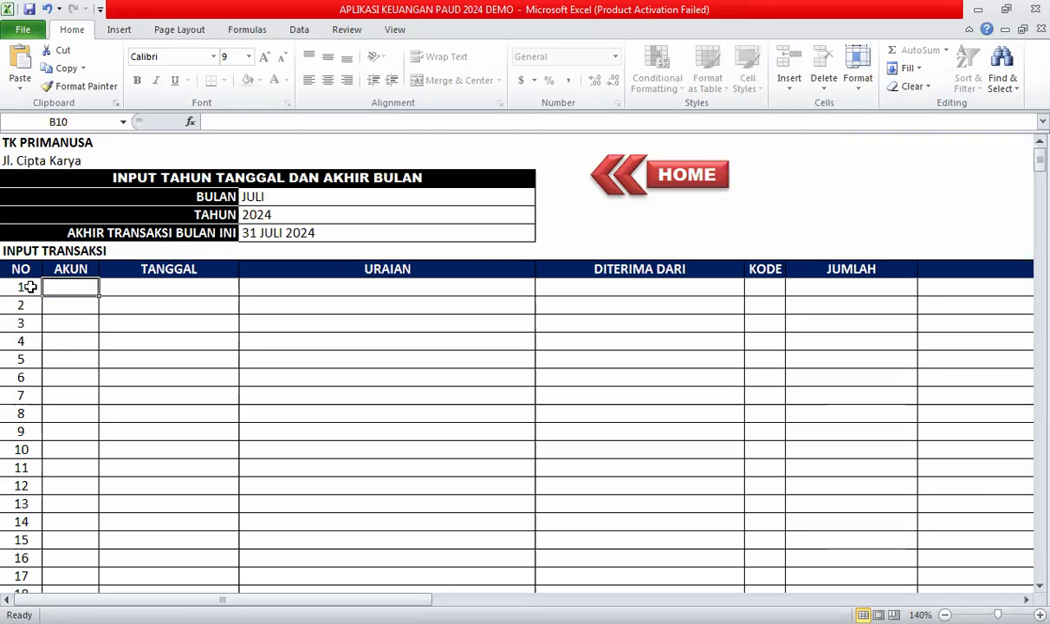
left_click(157, 287)
left_click(75, 280)
left_click(275, 289)
left_click(71, 282)
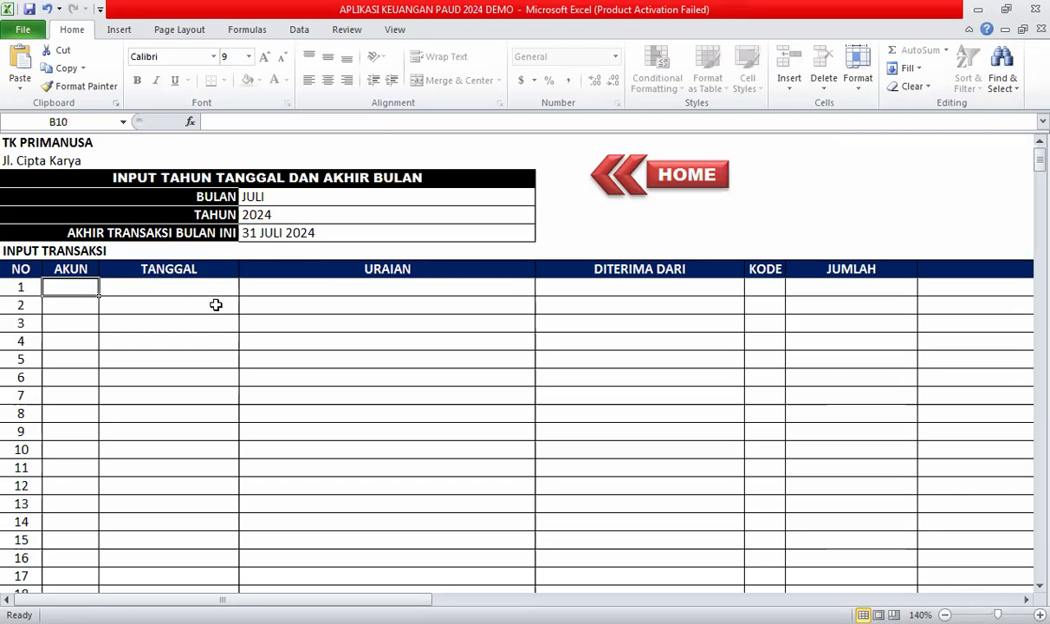
left_click(674, 184)
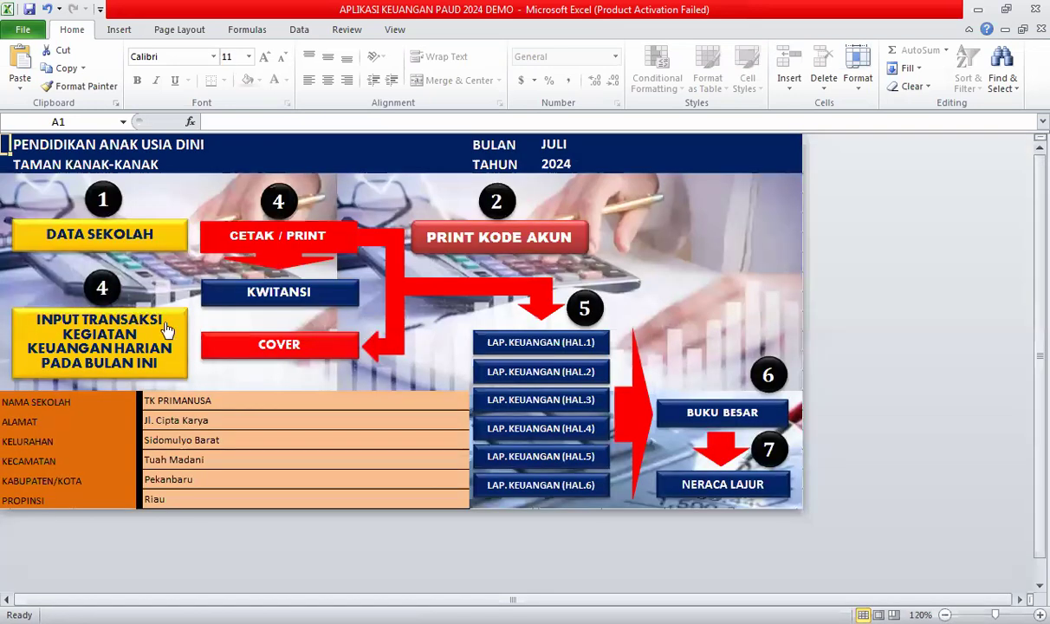
left_click(476, 246)
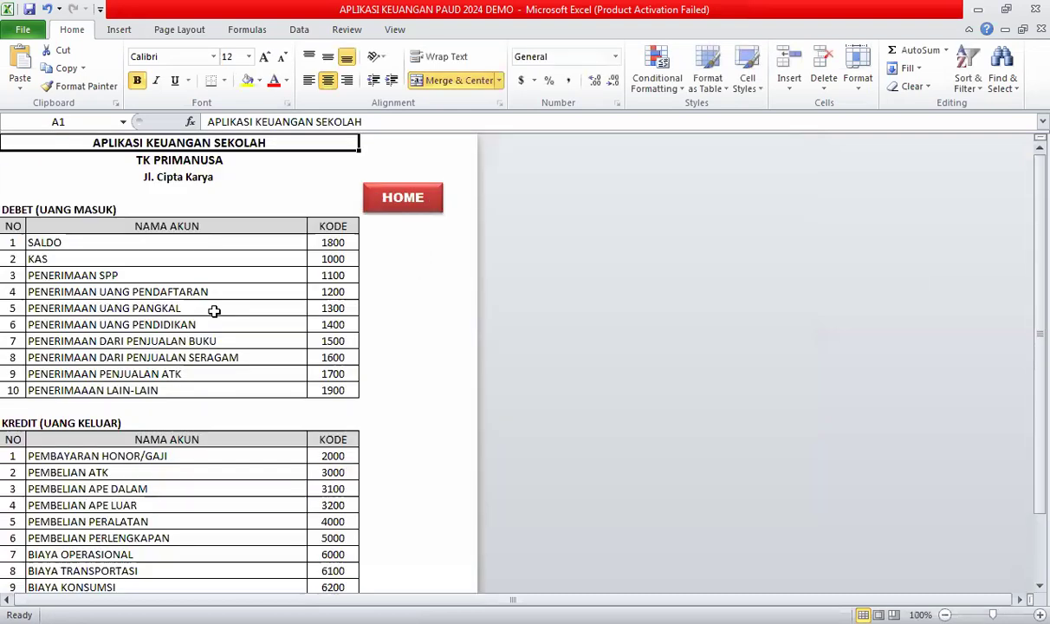
left_click(114, 295)
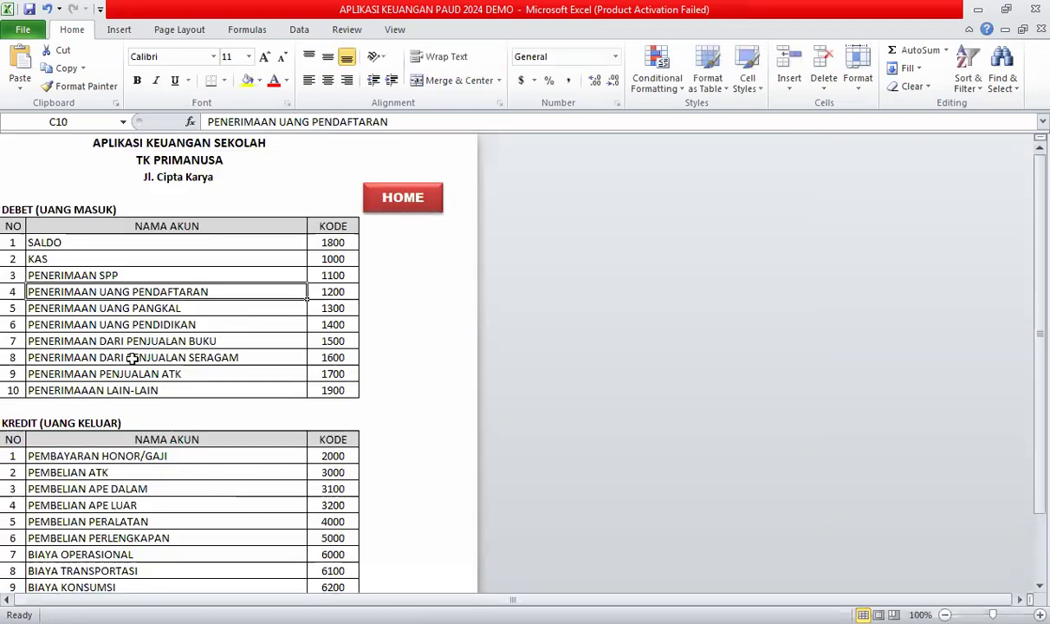
left_click(142, 243)
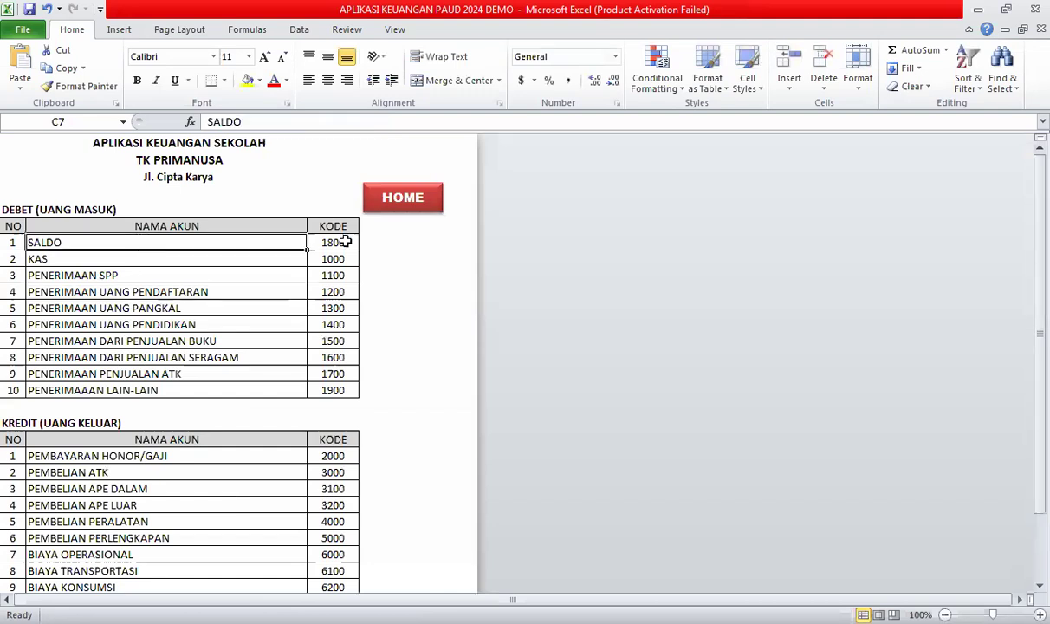
key("Right")
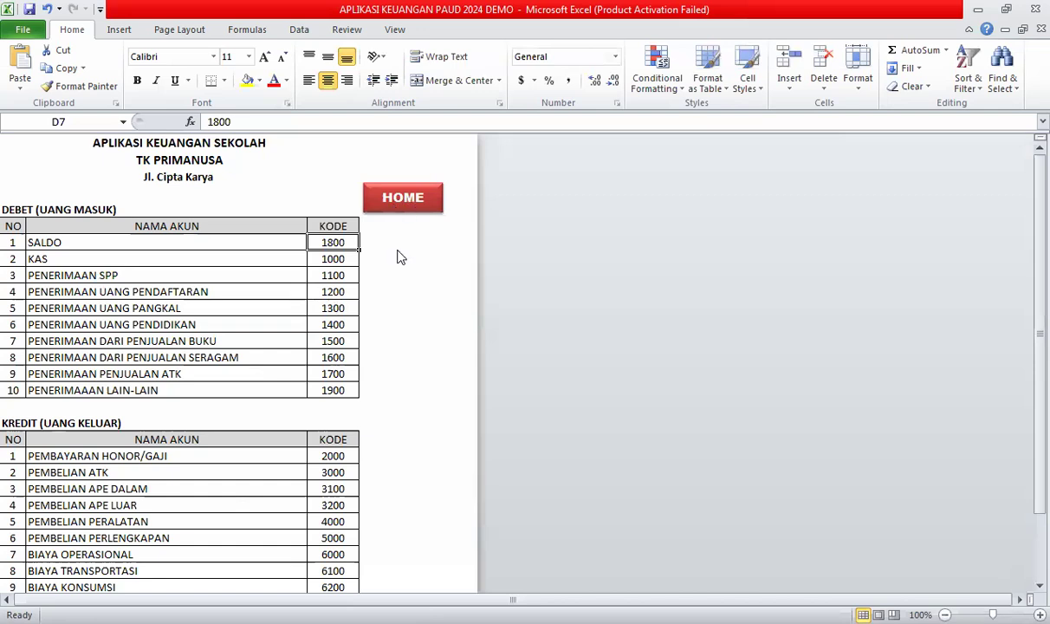
left_click(403, 197)
left_click(104, 339)
left_click(70, 288)
Enter account 1800, date 1 JULI 2024, description SALDO BULAN JUNI and code S in row 1.
type("1800")
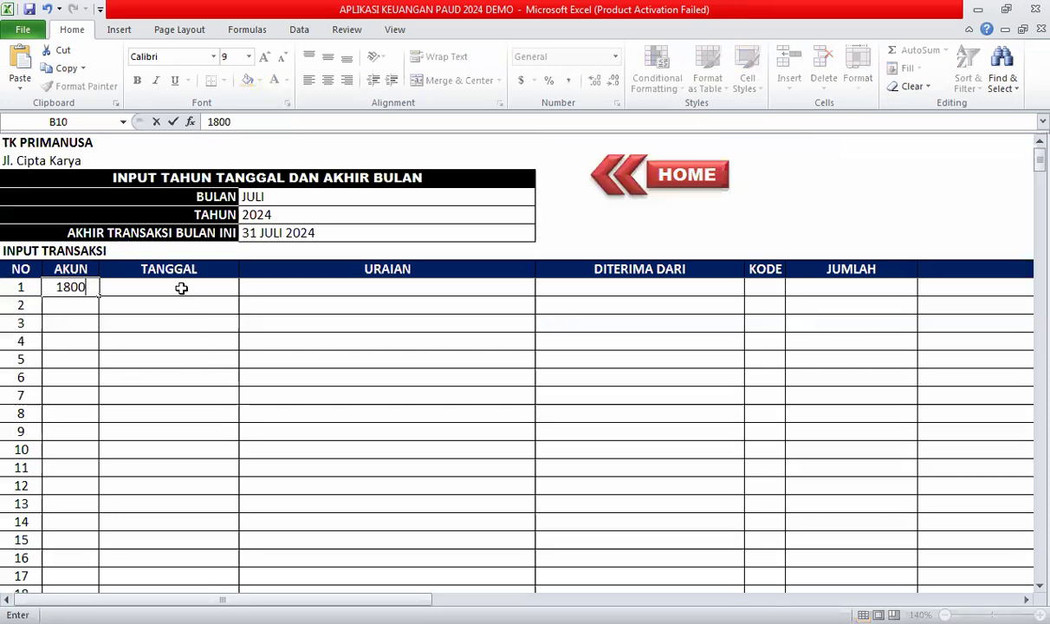
left_click(185, 287)
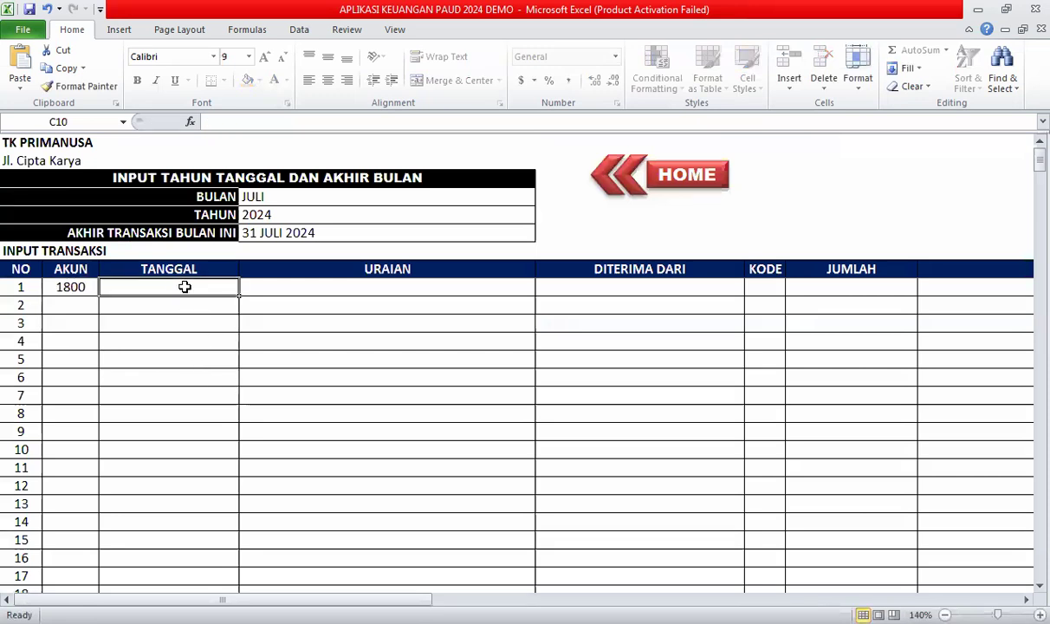
type("1")
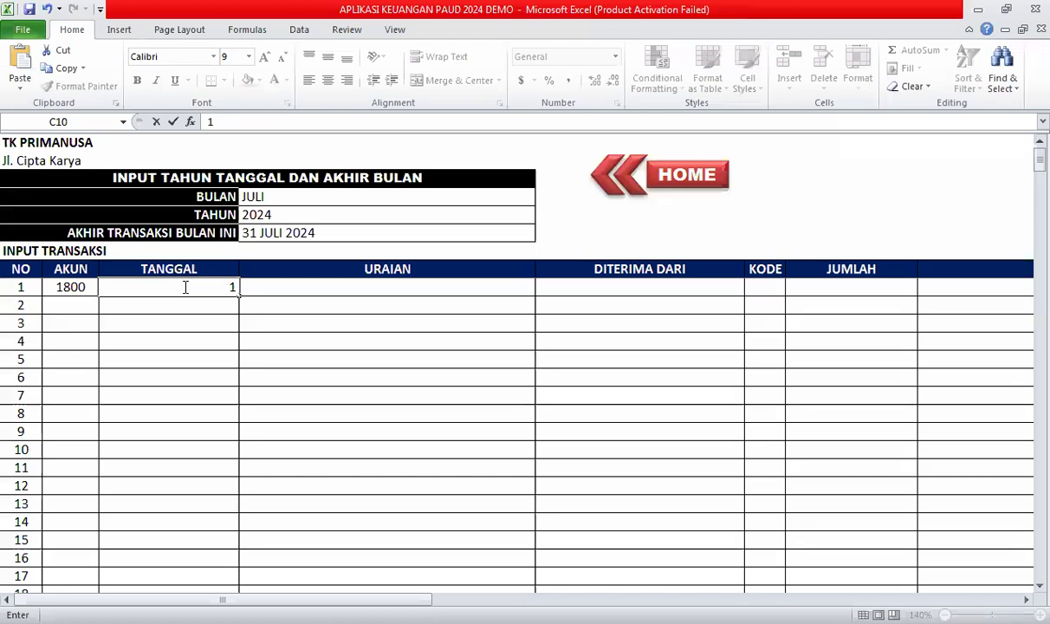
type(" JULI 2024")
key("Tab")
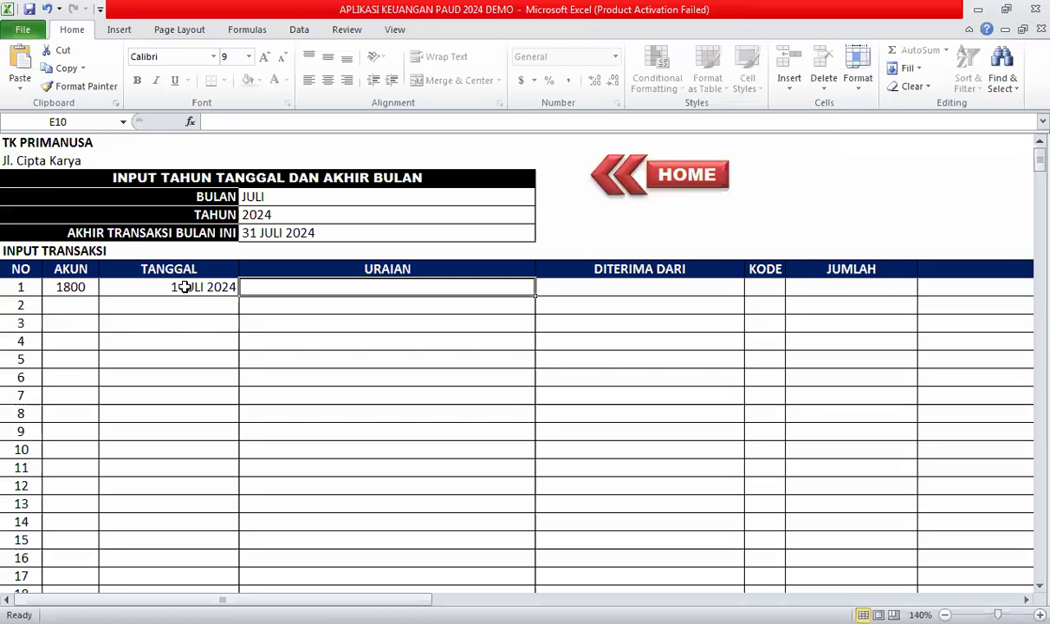
type("SALDO BULAN ")
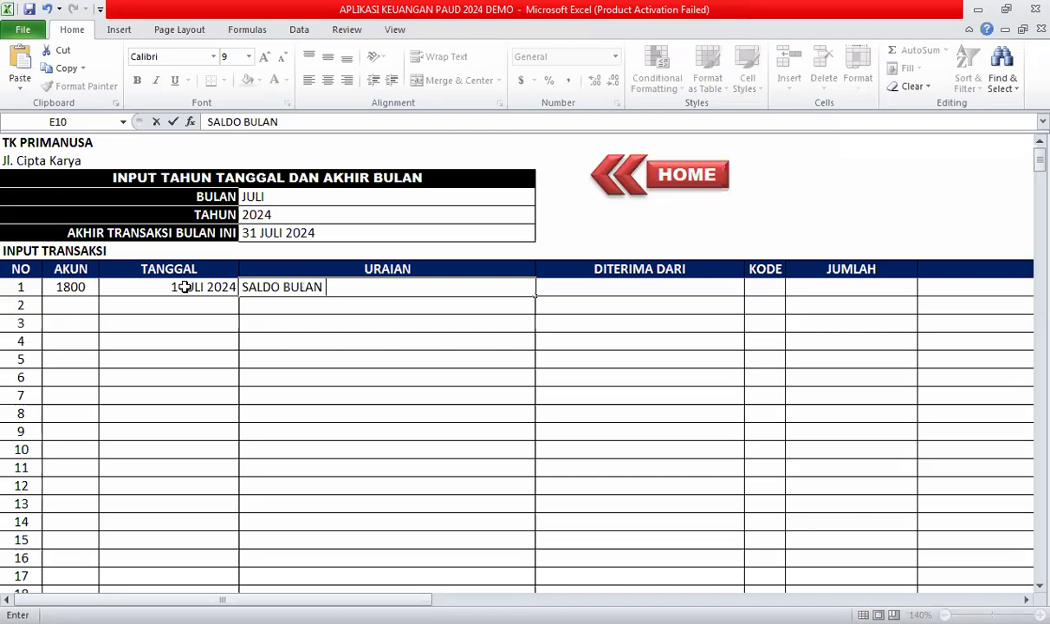
type("JUNI")
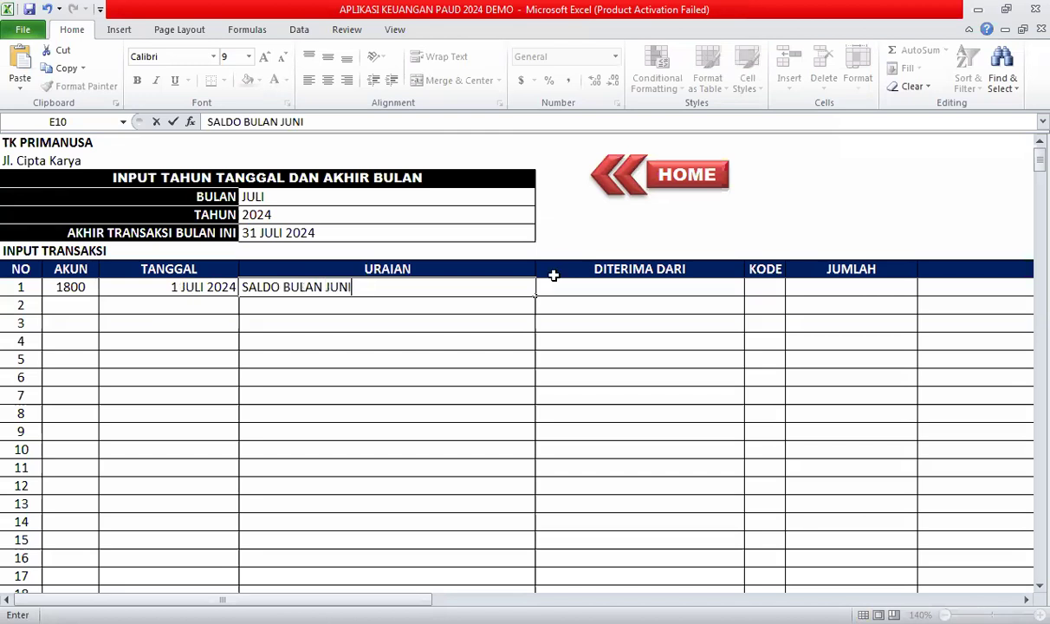
left_click(559, 295)
left_click(767, 289)
left_click(793, 288)
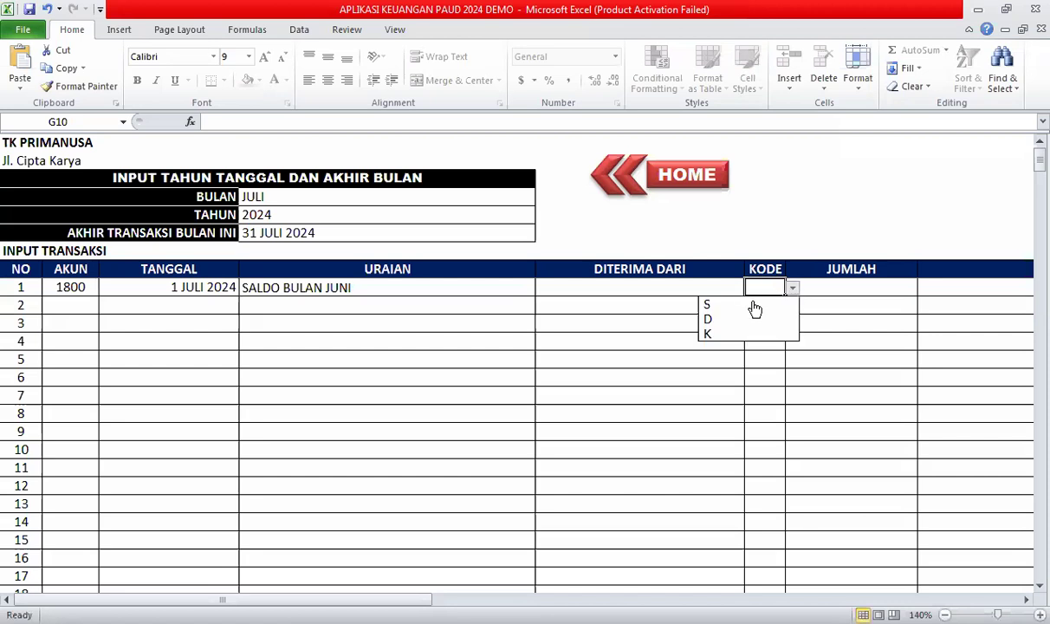
left_click(709, 303)
Set transaction 1's JUMLAH to 3500000, replacing a dotted 3.500.000 entry.
left_click(845, 287)
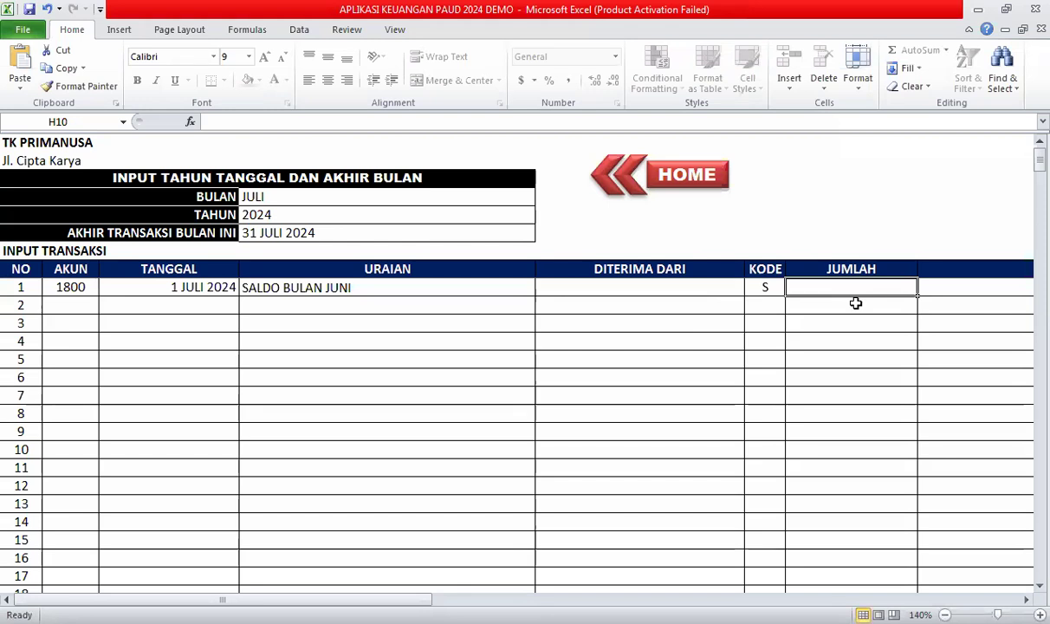
type("35")
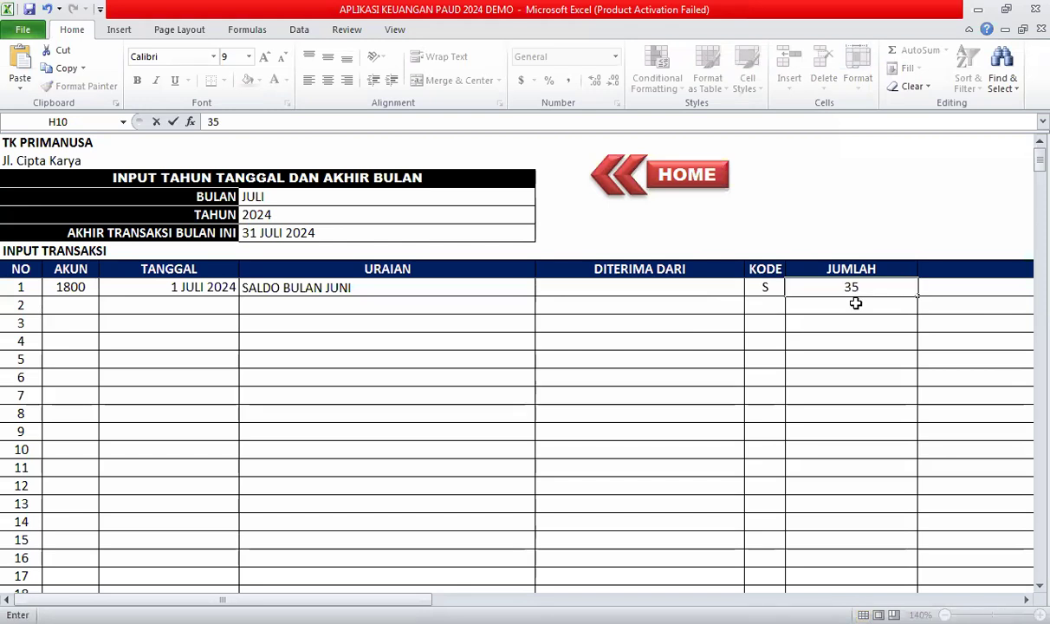
type("00")
type("000")
key("Return")
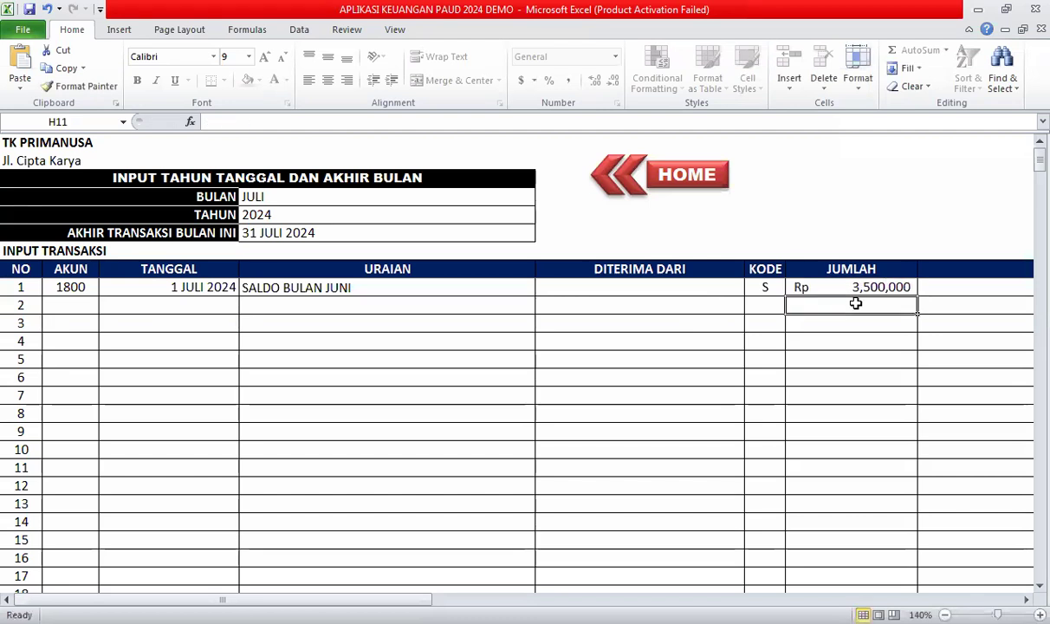
key("Up")
type("3.500.000")
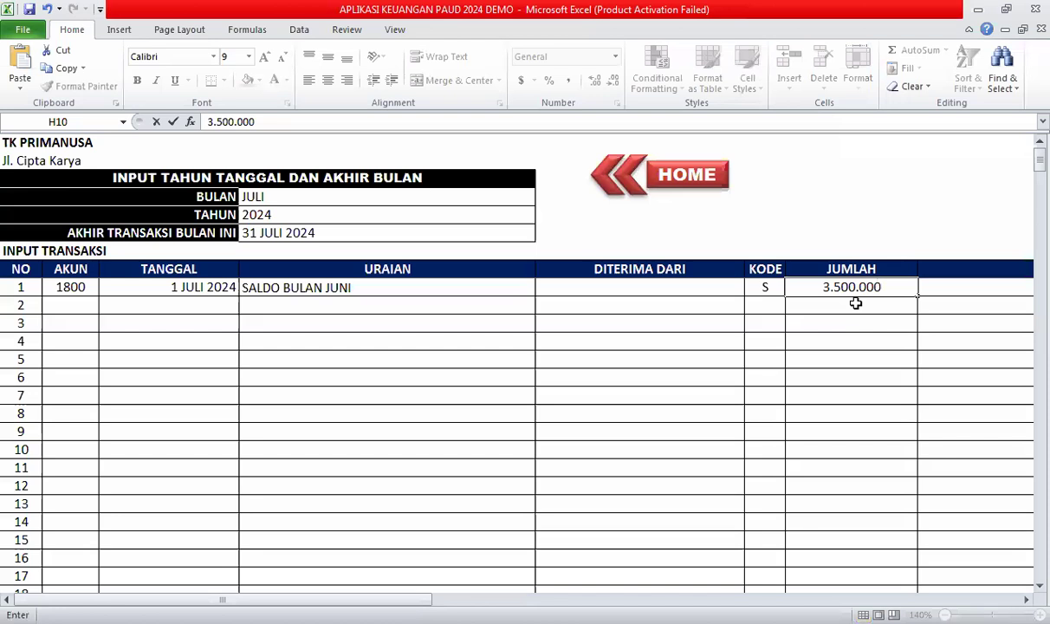
key("BackSpace")
key("BackSpace")
key("BackSpace")
key("BackSpace")
key("BackSpace")
key("BackSpace")
key("BackSpace")
key("BackSpace")
key("BackSpace")
type("3500")
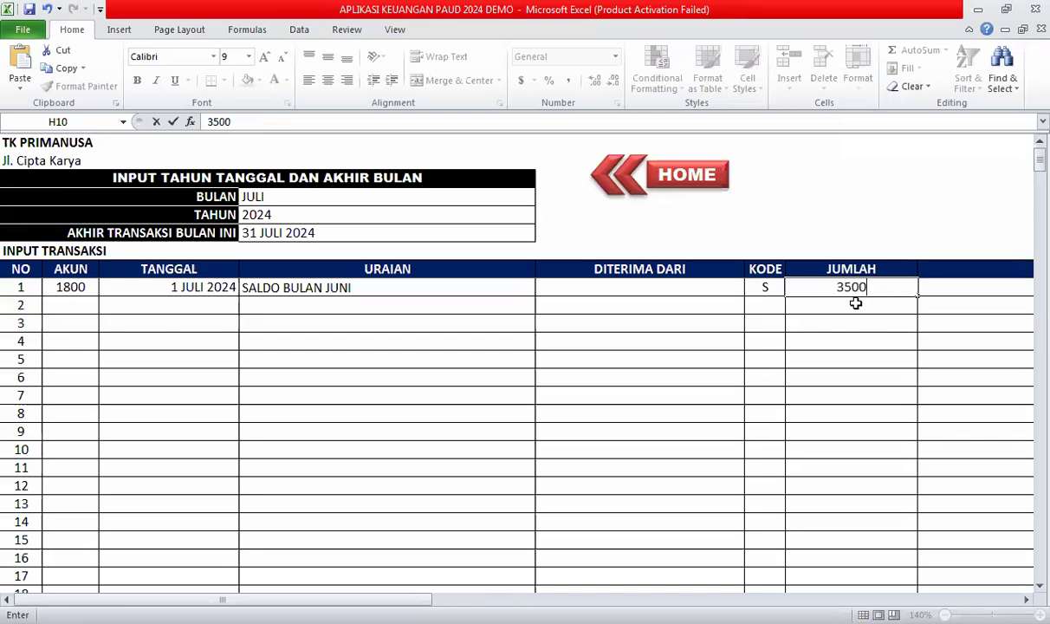
type("000")
key("Return")
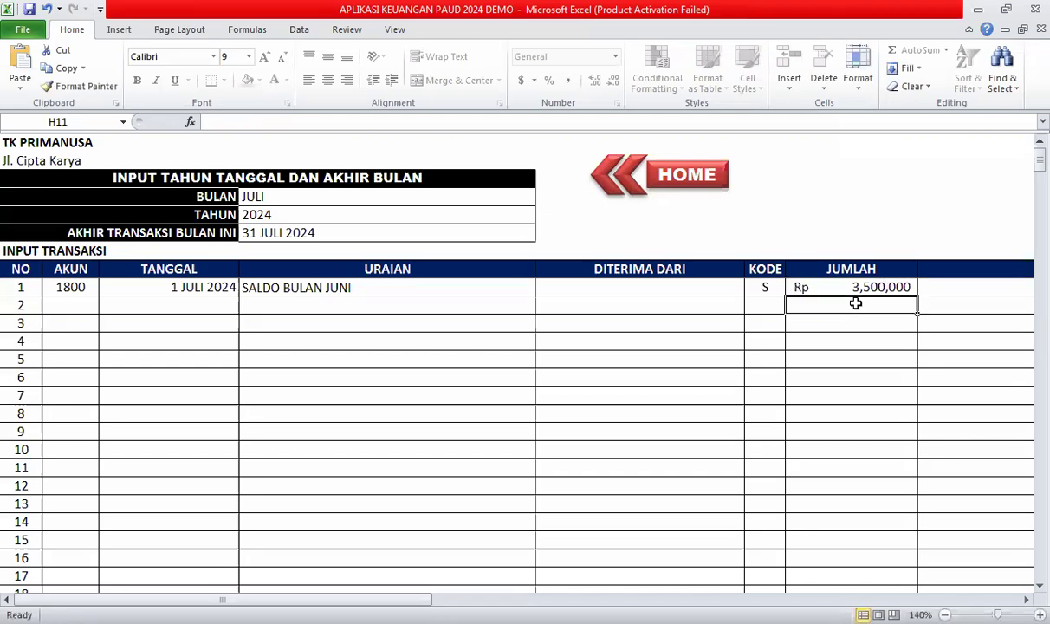
Review transaction 1's cells and move to the AKUN cell of transaction 2.
key("Up")
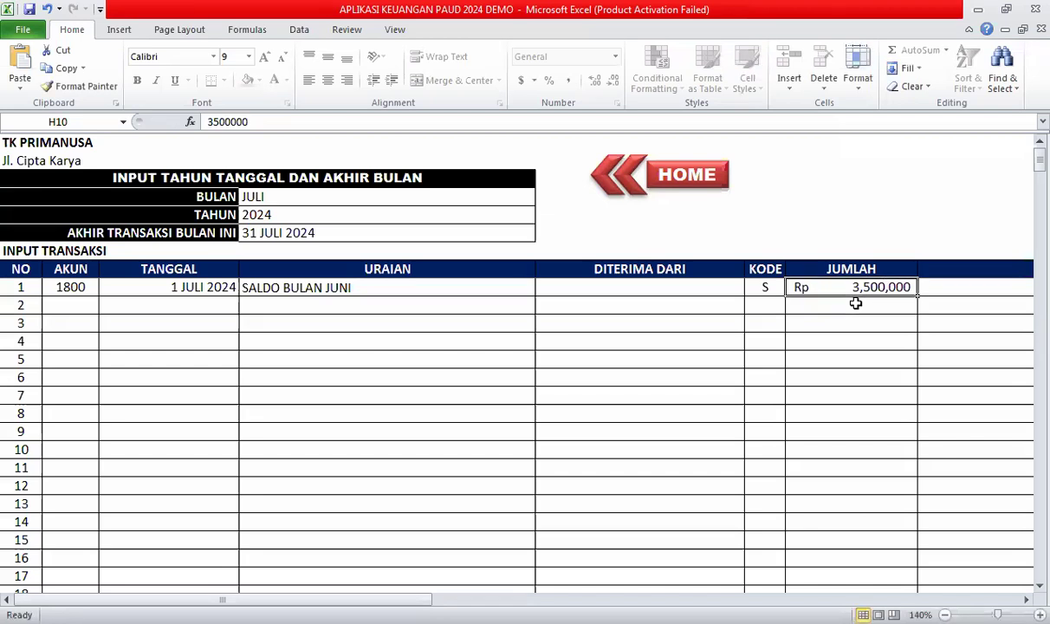
key("Right")
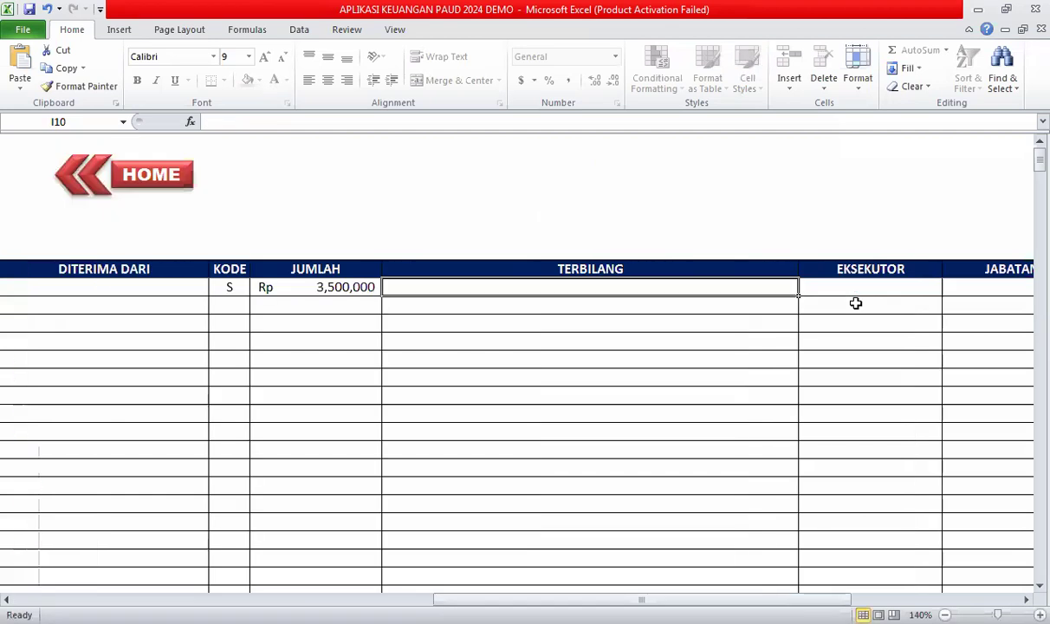
key("Left")
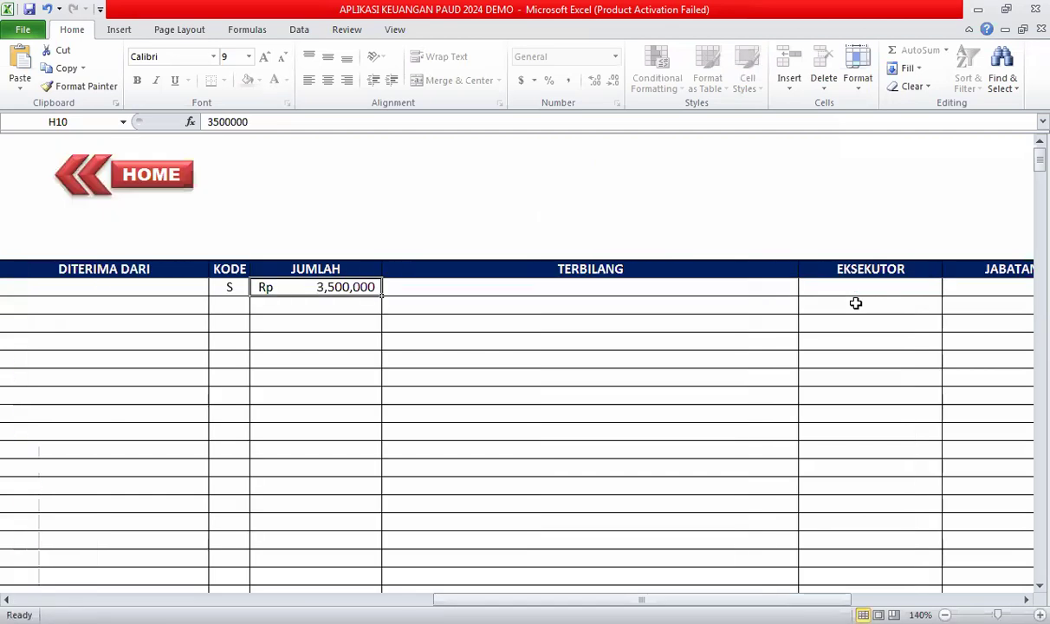
key("Left")
key("Left")
key("Left")
key("Left")
key("Left")
key("Left")
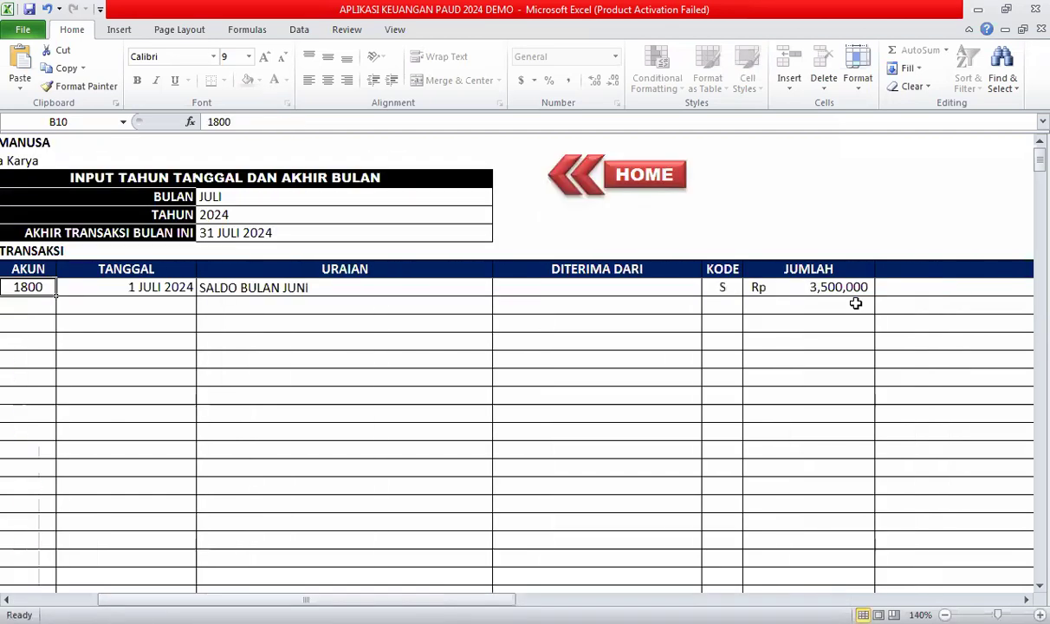
key("Right")
key("Right")
key("Right")
key("Right")
key("Right")
key("Right")
key("Right")
key("Right")
key("Right")
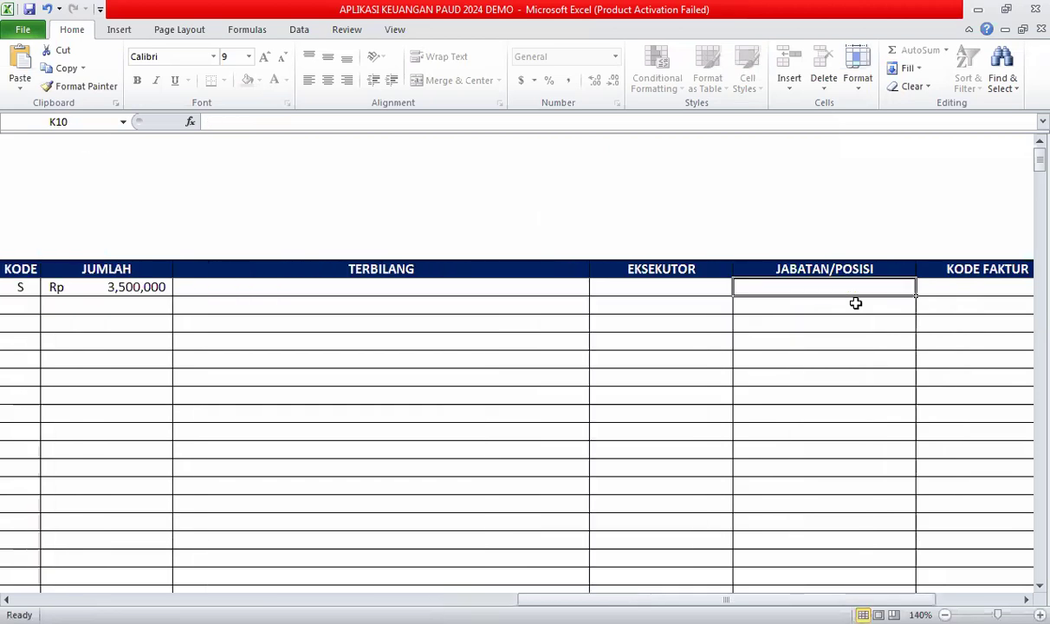
key("Left")
key("Left")
key("Left")
key("Left")
key("Left")
key("Left")
key("Left")
key("Left")
key("Left")
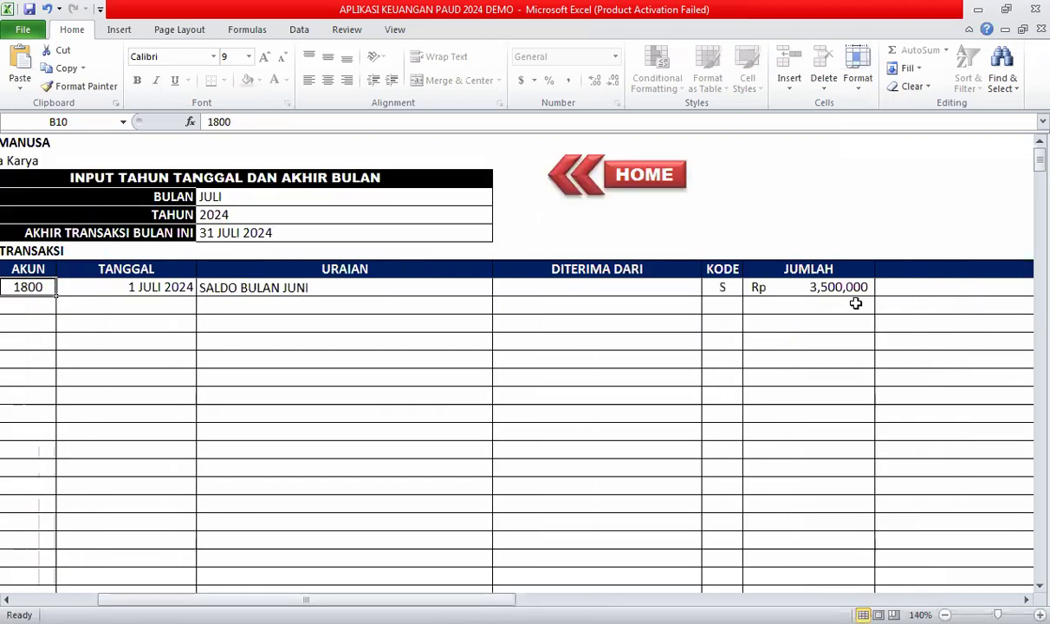
key("Left")
key("Down")
key("Right")
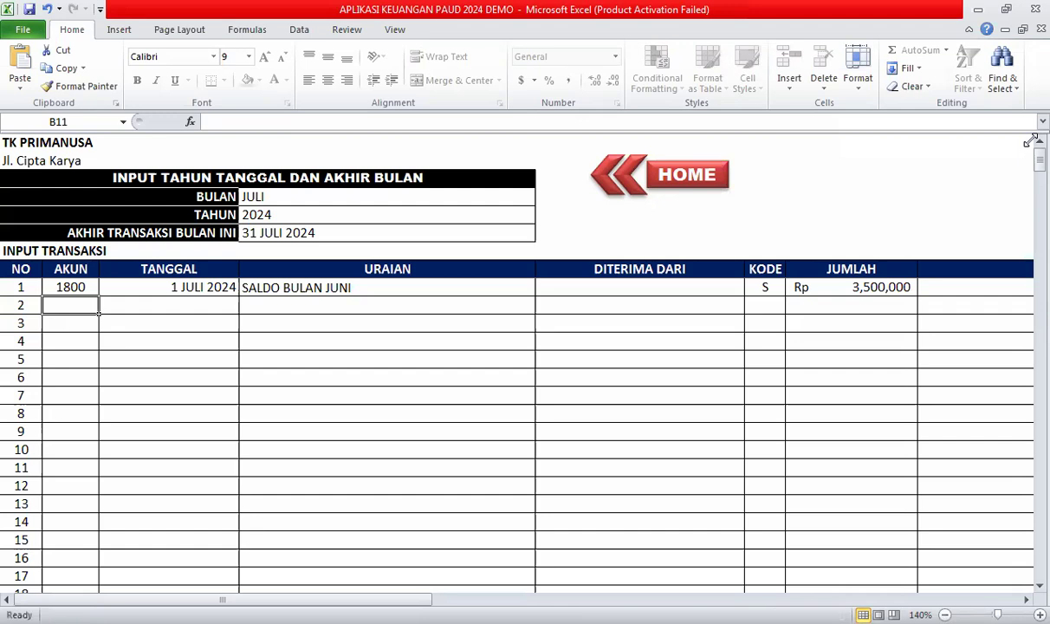
left_click(648, 174)
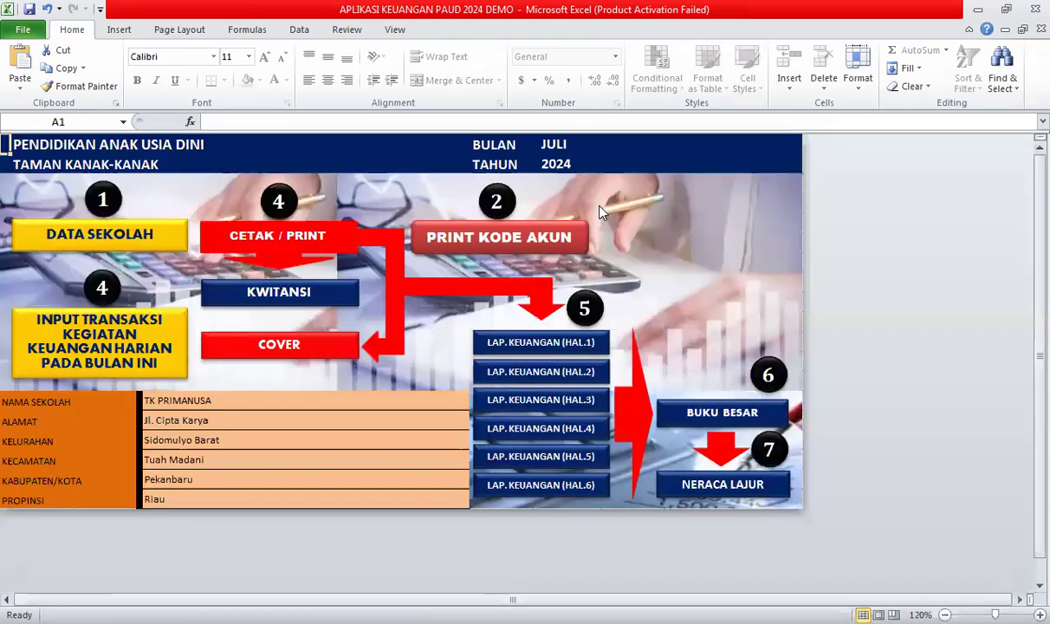
left_click(496, 239)
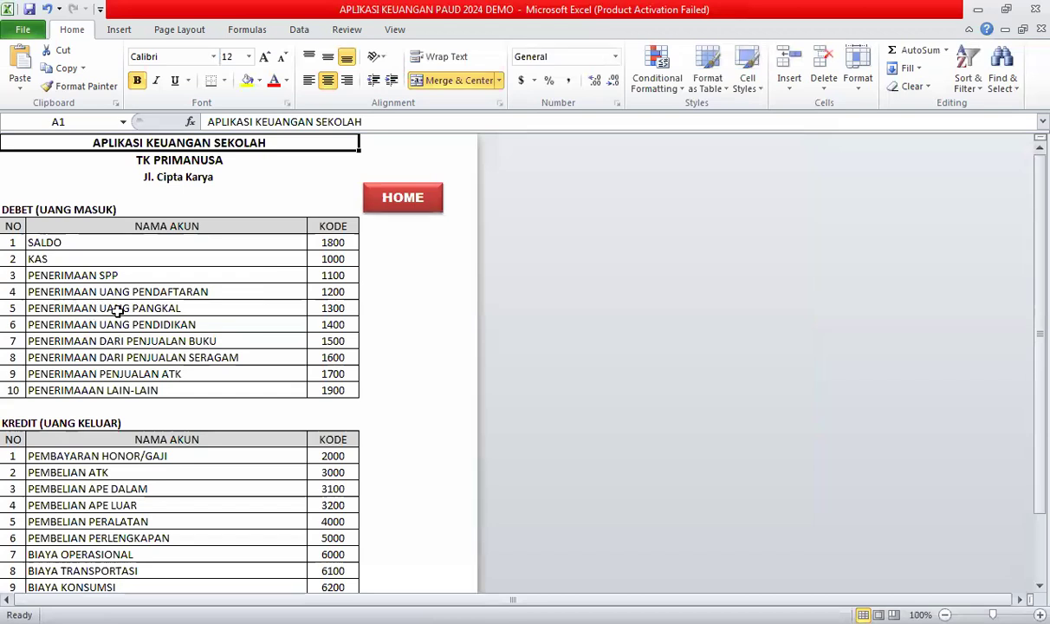
left_click(323, 307)
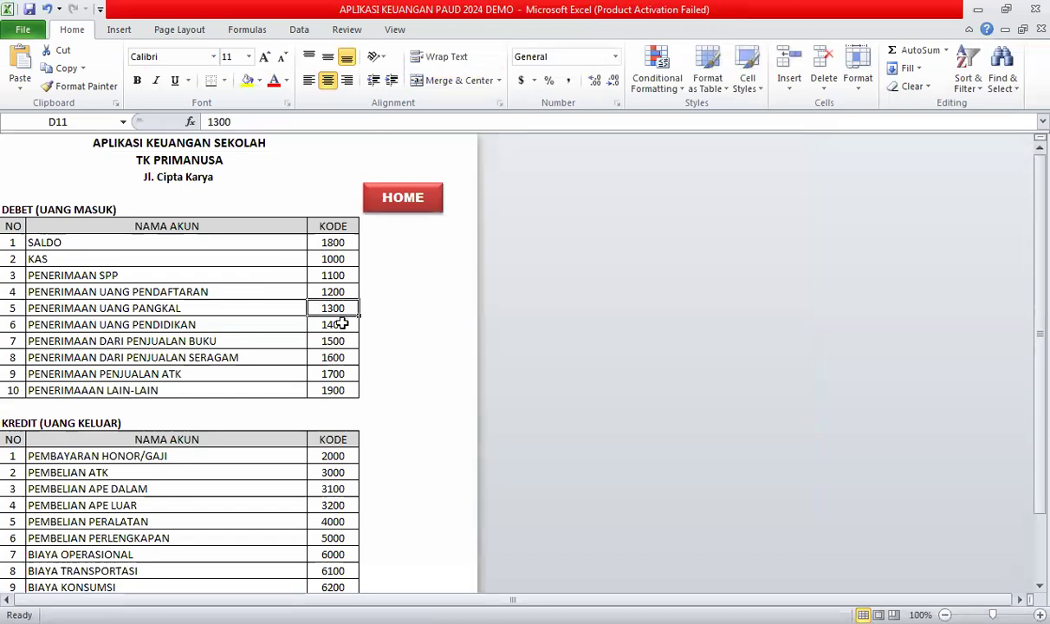
left_click(401, 205)
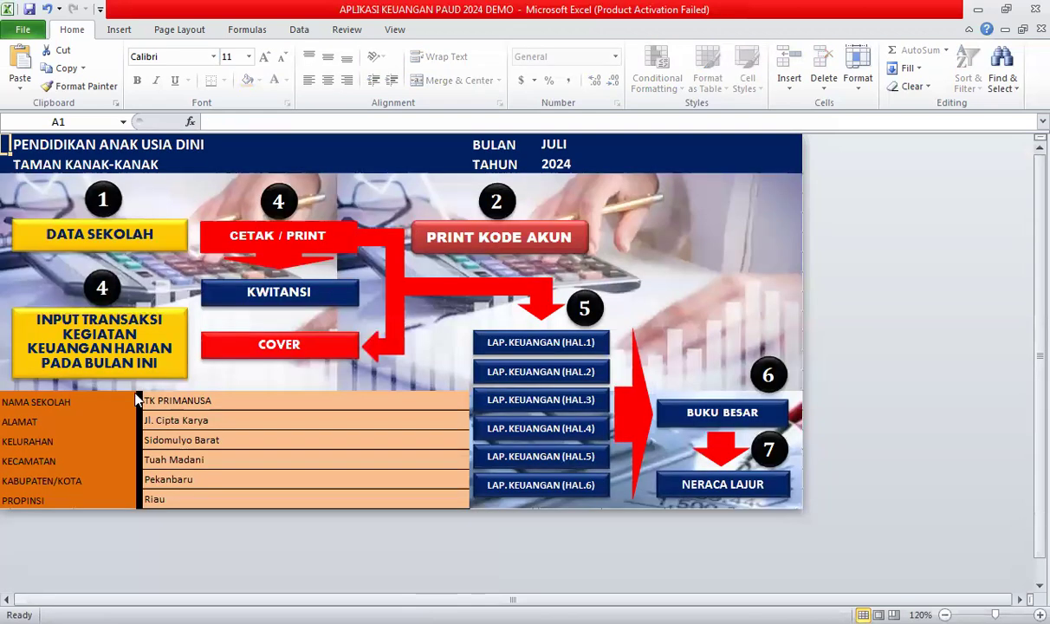
left_click(77, 312)
Enter account 1300 and date 3 JULI 2024 for transaction 2.
left_click(78, 306)
type("1399")
key("BackSpace")
key("BackSpace")
type("00")
key("Tab")
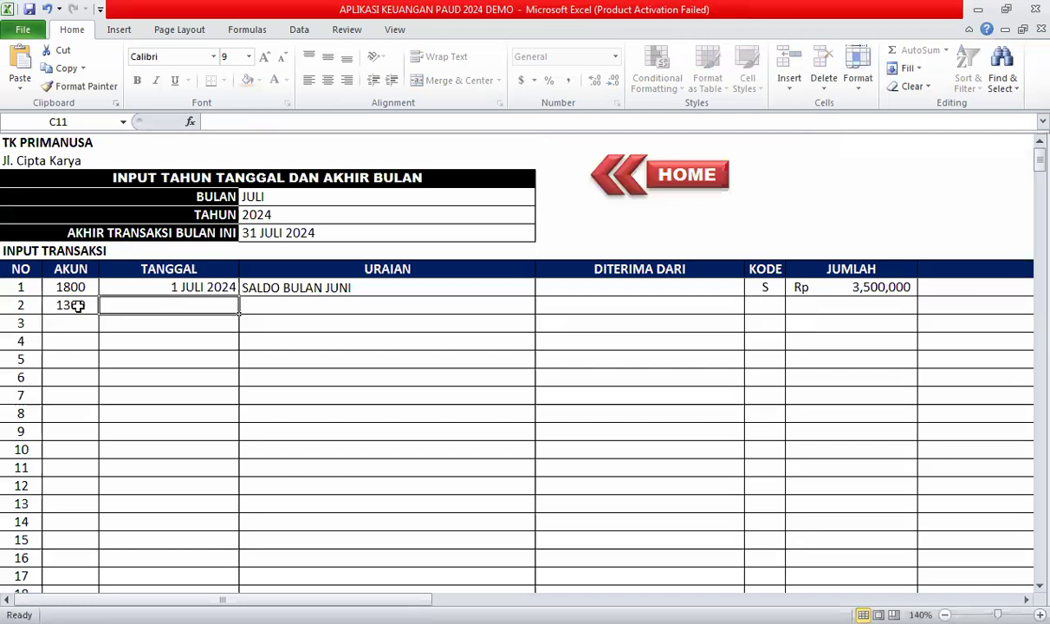
type("3")
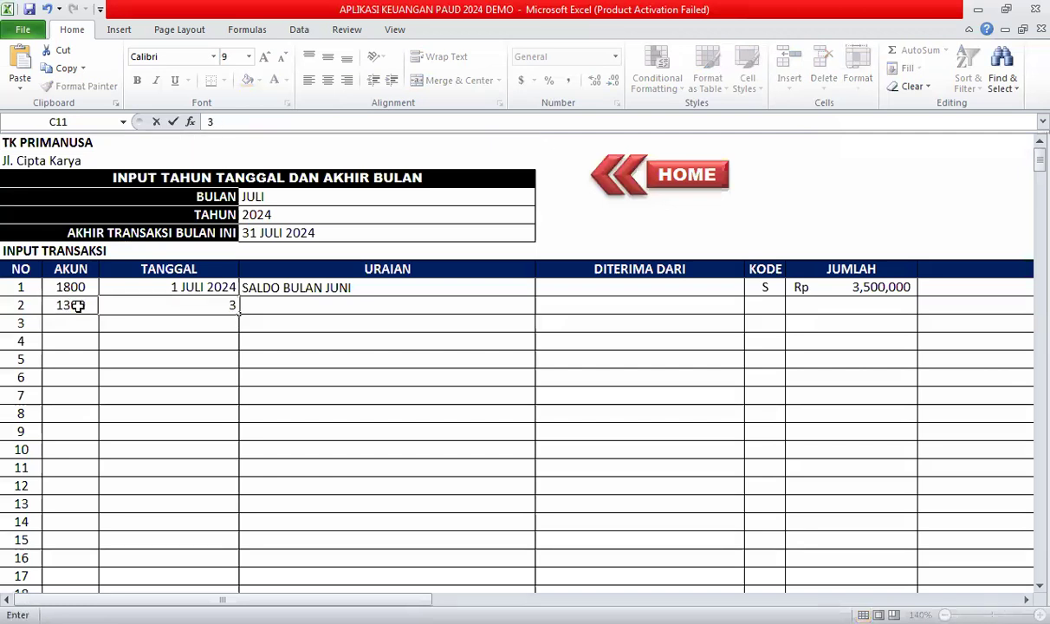
type(" JULI 20244")
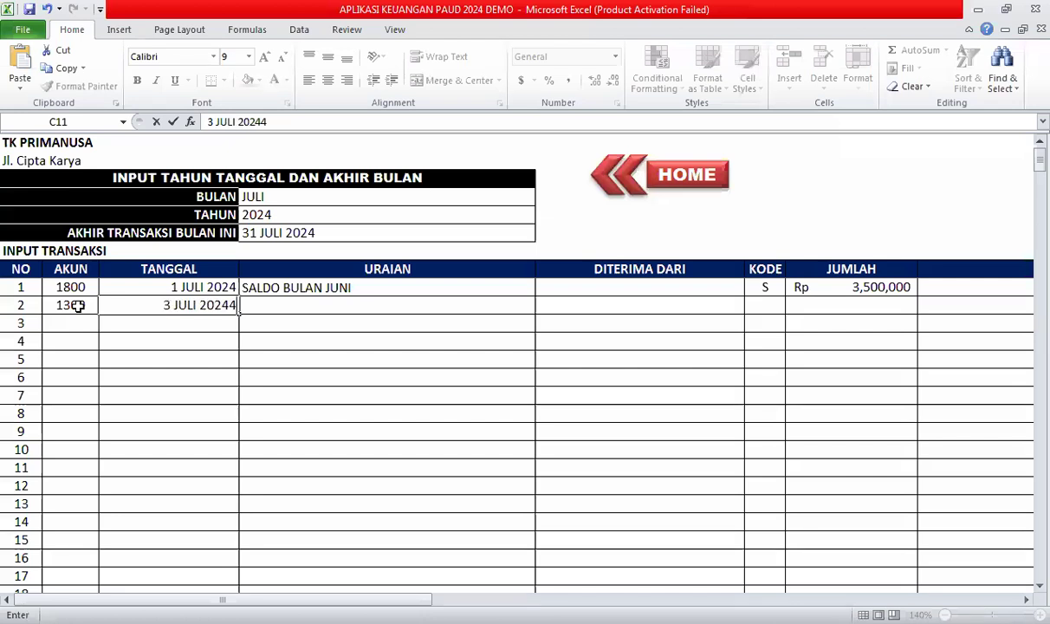
key("BackSpace")
key("Tab")
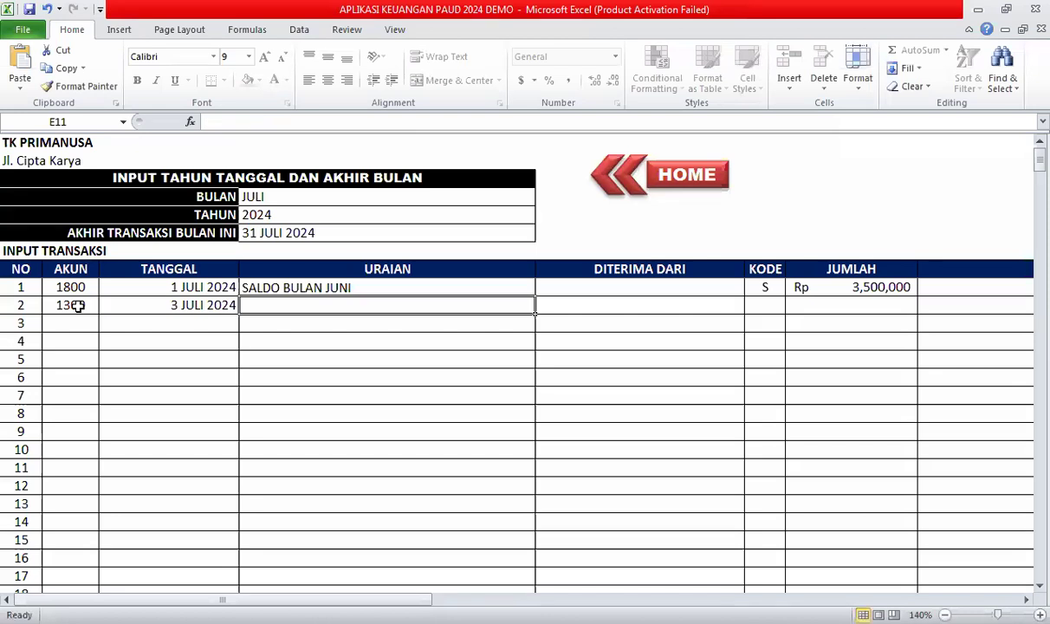
Describe it as a Pembayaran Uang Pangkal for the pupil, received from the pupil's parents.
type("Pe")
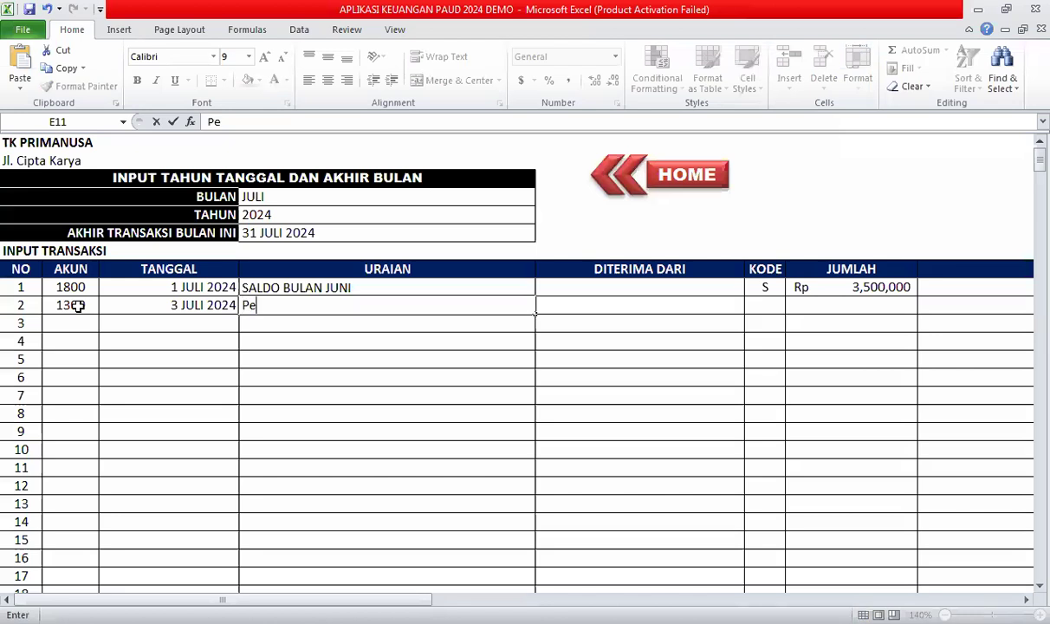
type("mbayaran Uang ")
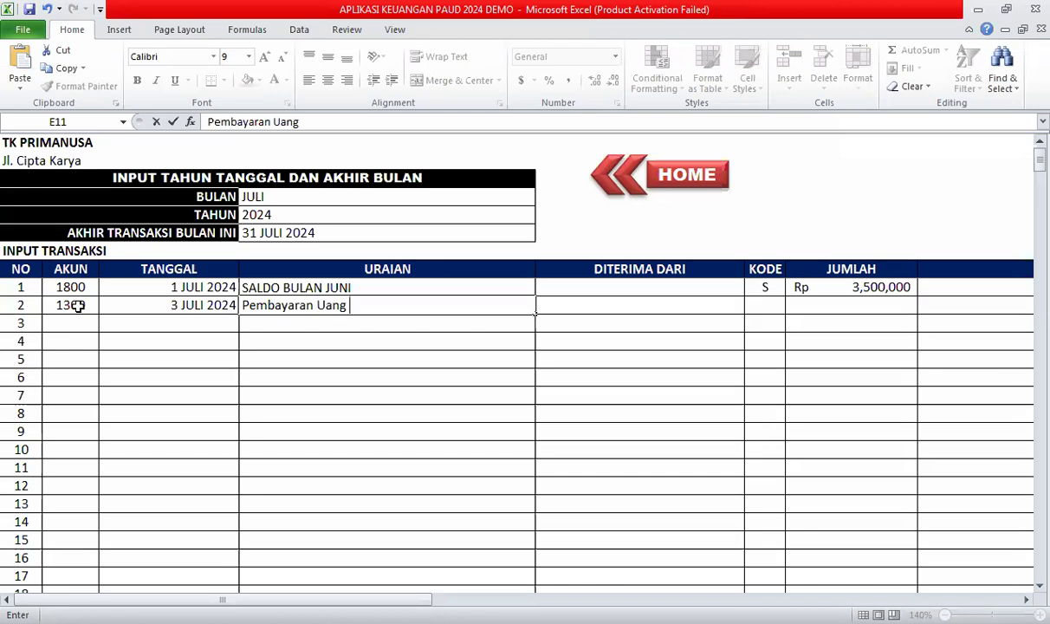
type("Pangk")
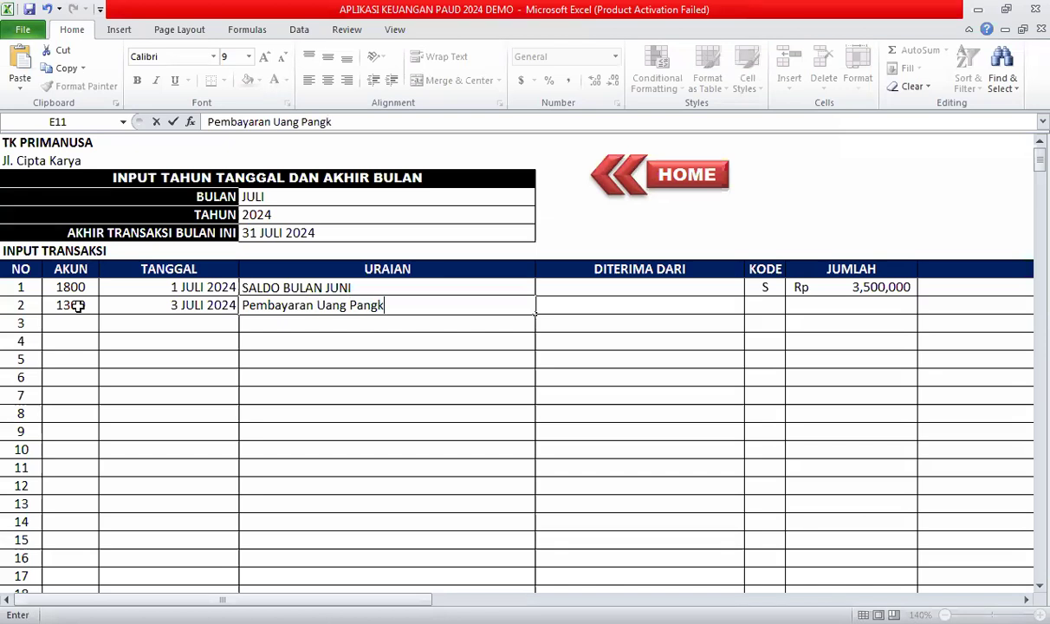
type("al atas nama TA")
key("BackSpace")
type("ania")
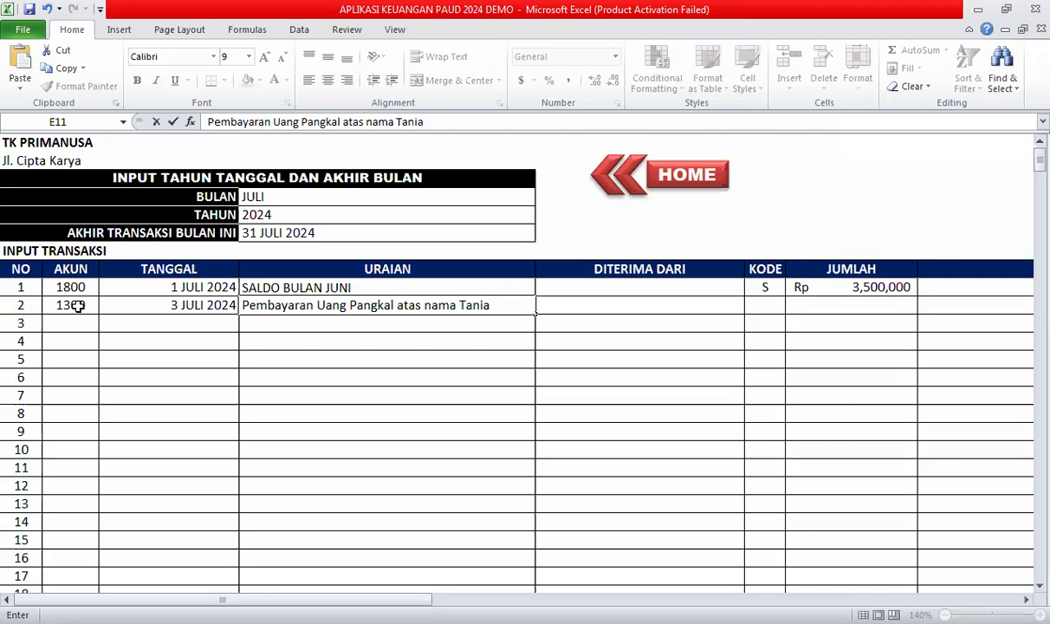
key("Tab")
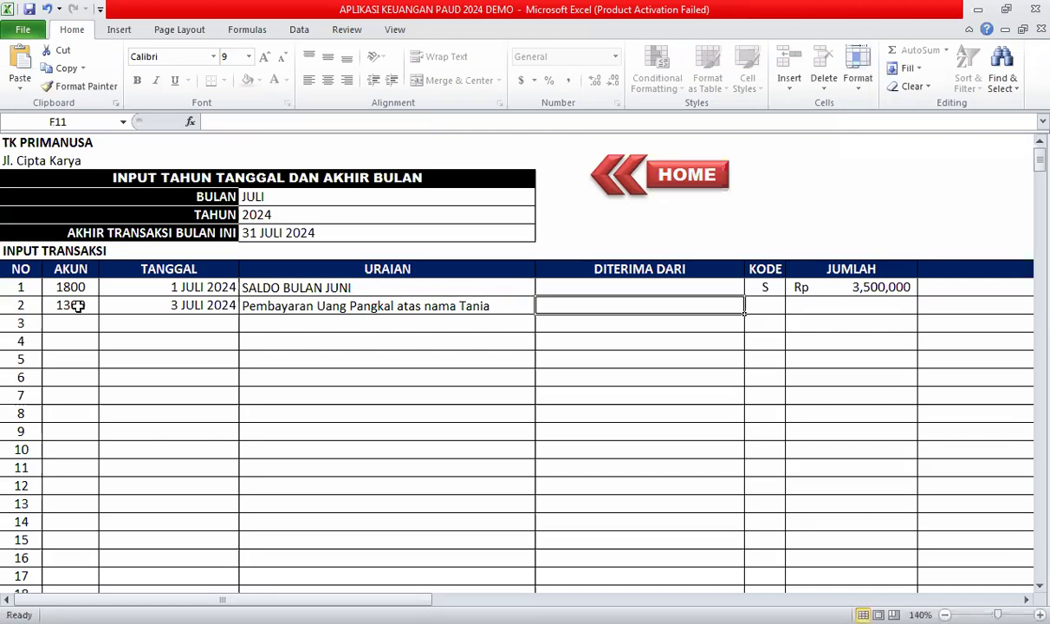
type("Orang Tua Tania")
key("Tab")
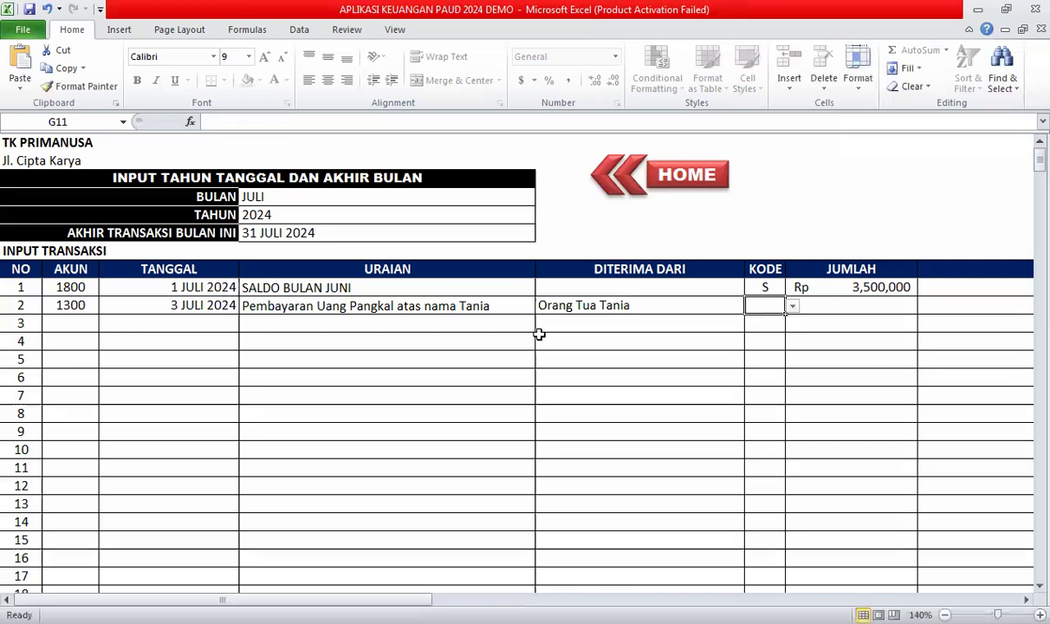
Give transaction 2 code D and amount 2500000.
left_click(792, 308)
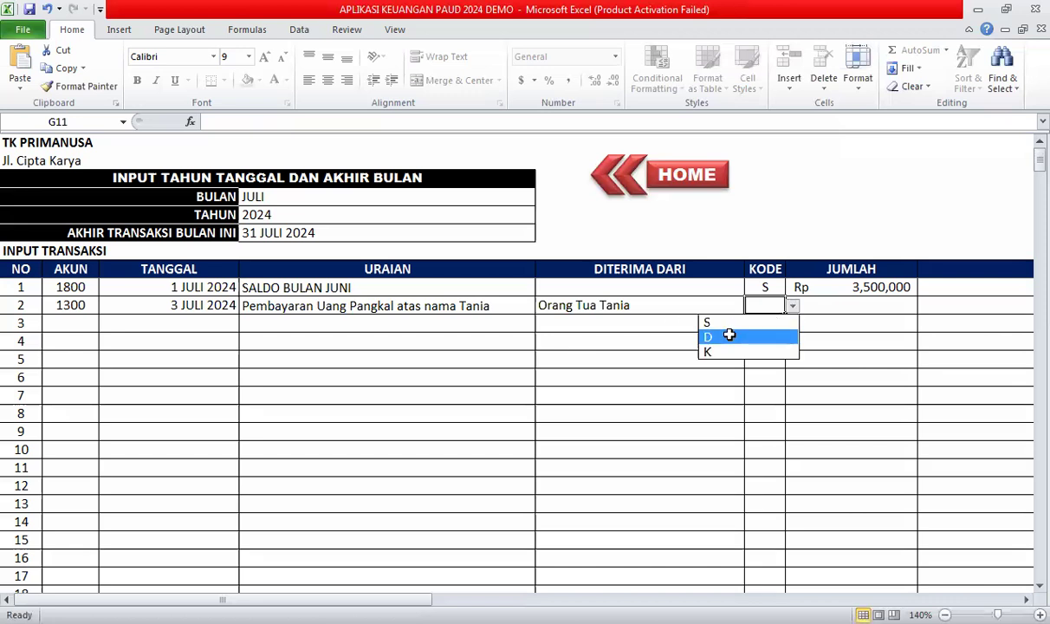
left_click(730, 337)
left_click(809, 310)
type("250000")
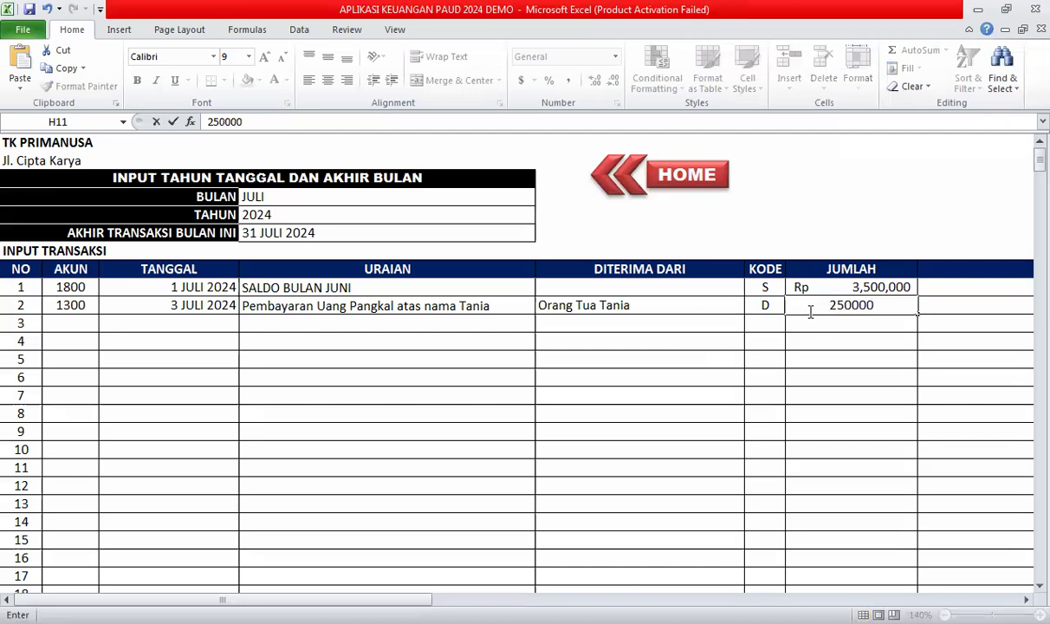
type("0")
key("Tab")
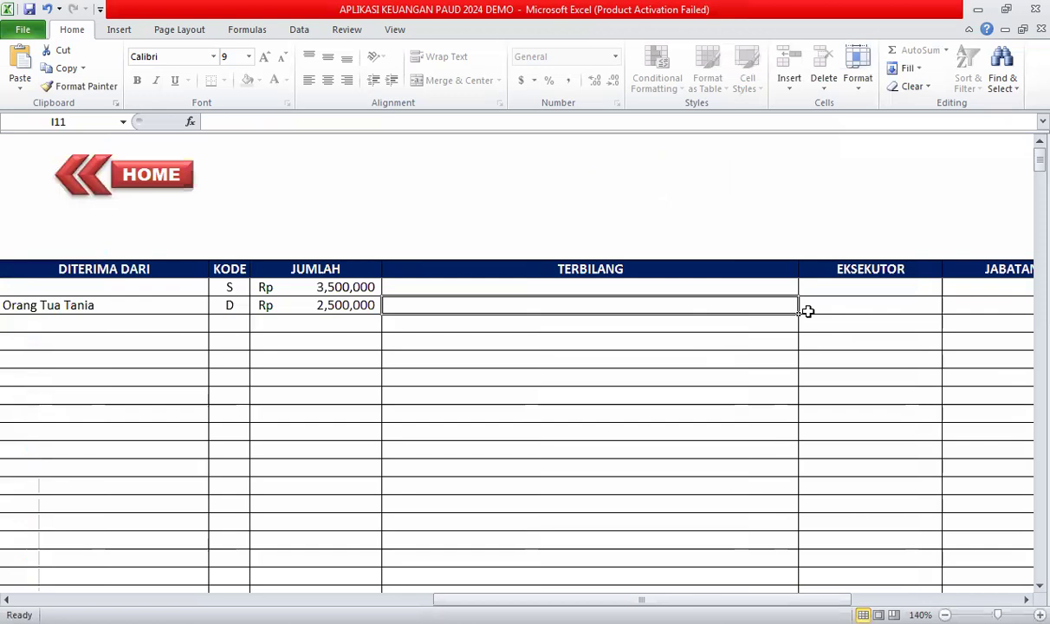
Write the amount in TERBILANG as Dua Juta Lima Ratus Ribu Rupiah.
type("Dua Juta Lima R")
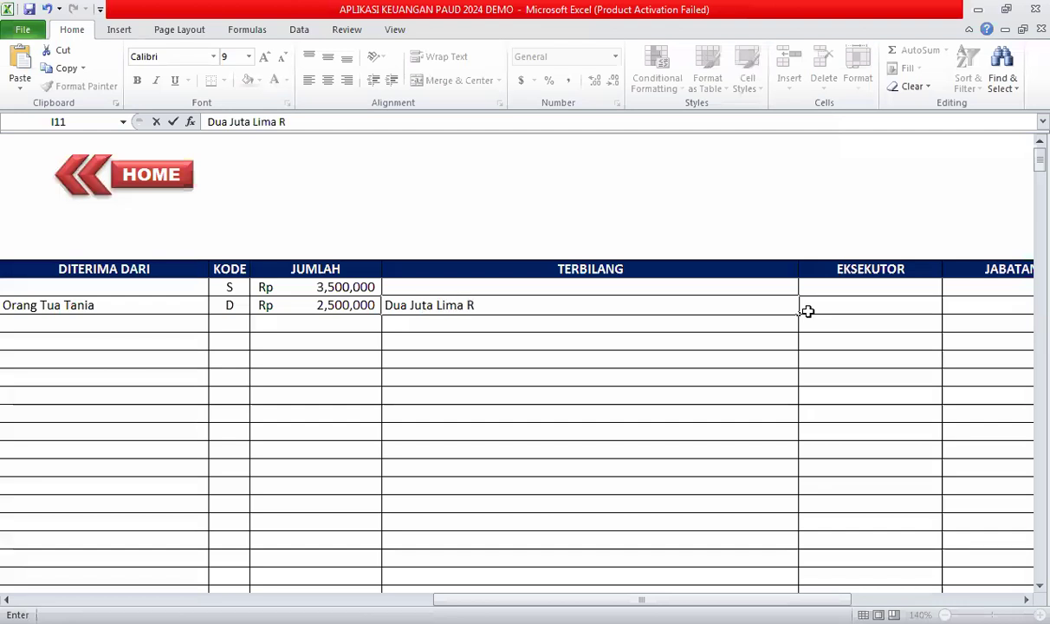
type("atus Ribu Rupiah")
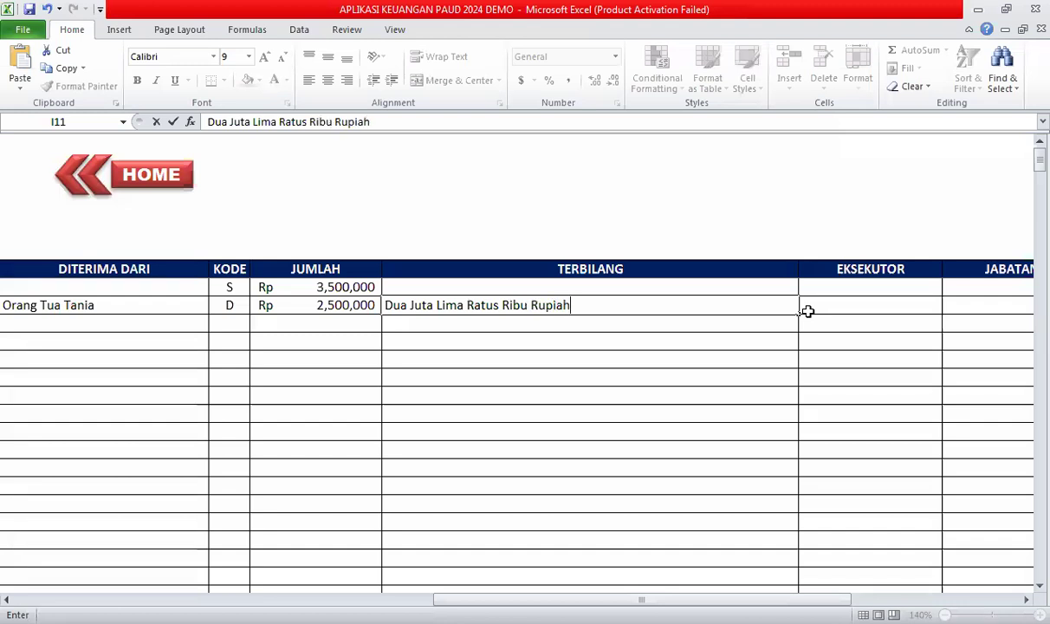
left_click(807, 310)
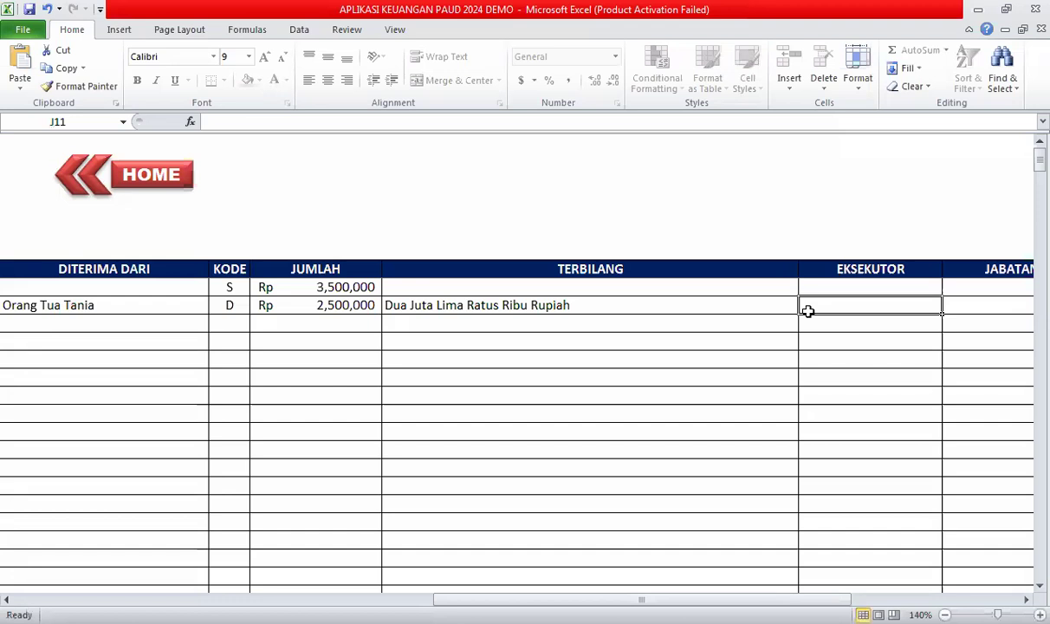
key("Tab")
key("shift+Tab")
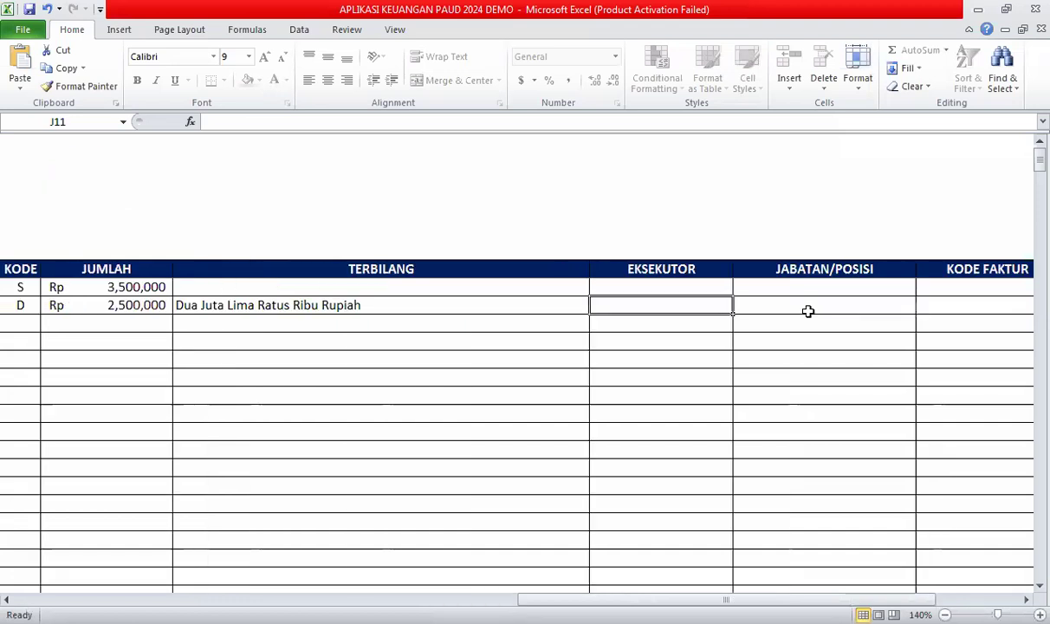
Enter the handling officer's name under EKSEKUTOR and Bendahara as transaction 2's position.
type("K")
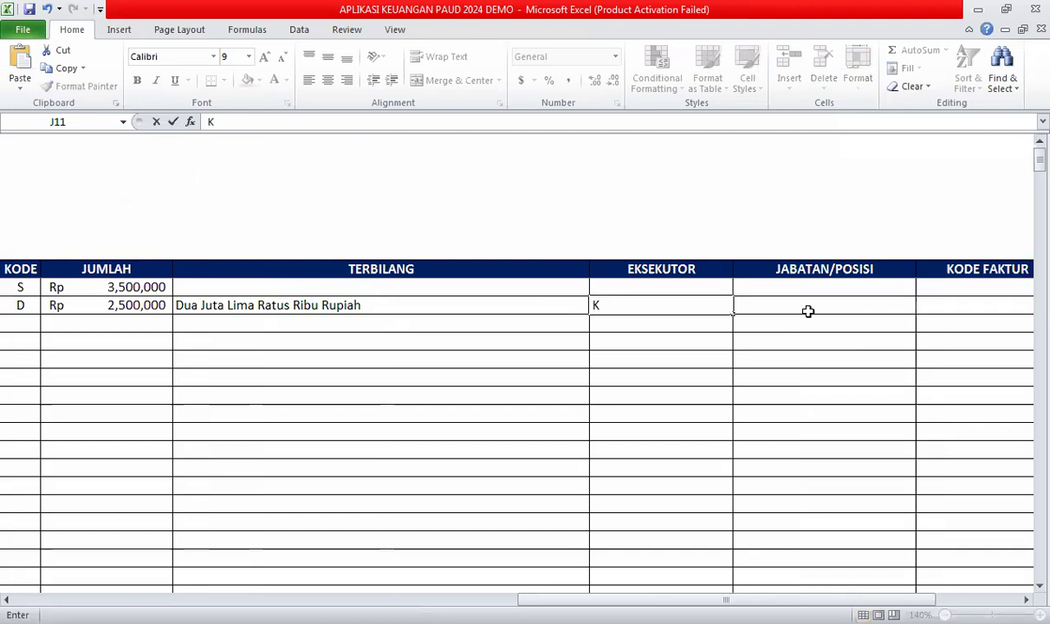
type("aem")
key("BackSpace")
key("BackSpace")
type("melia")
left_click(825, 303)
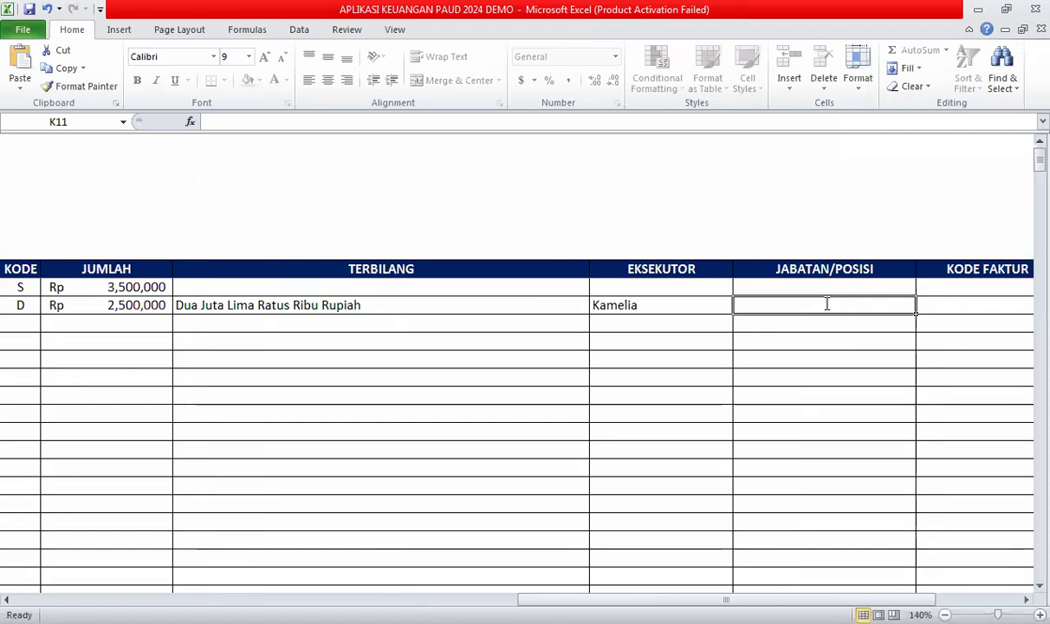
type("Bendahara")
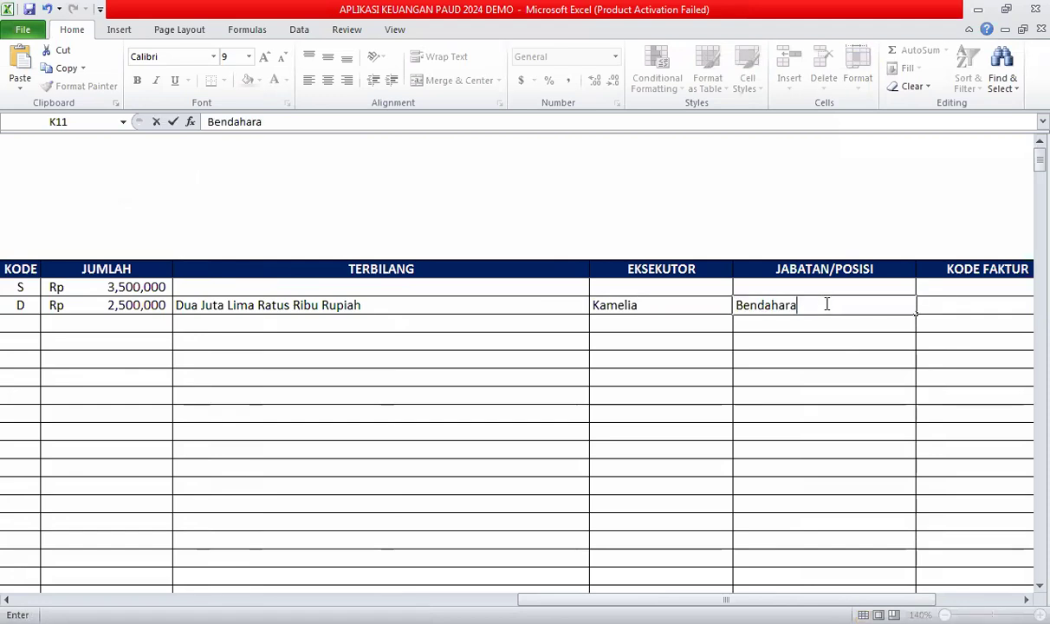
key("Tab")
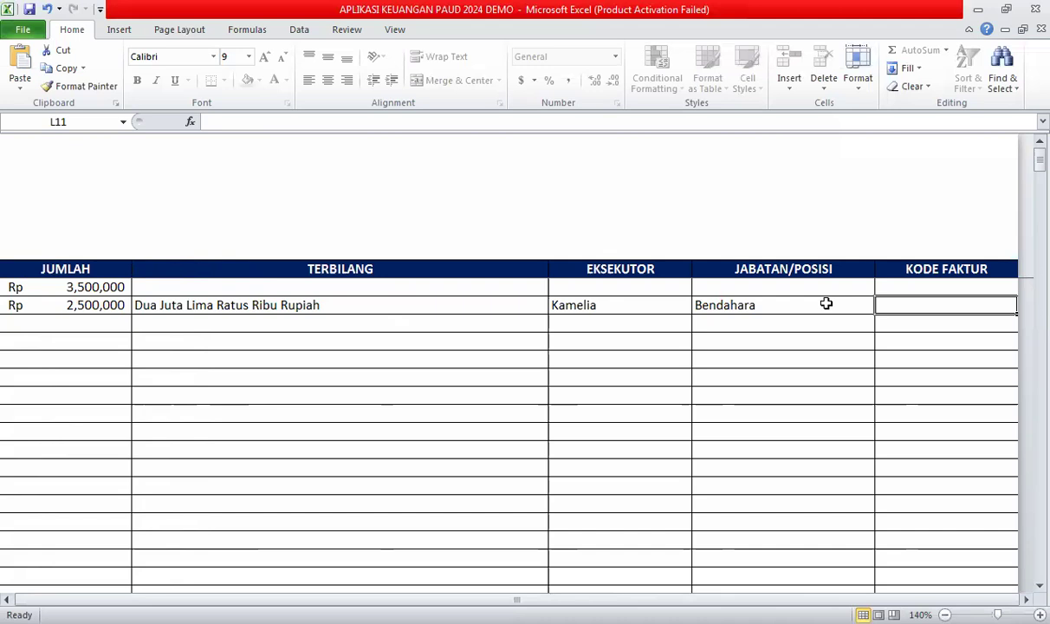
Enter invoice code 001P for transaction 2, correcting it to uppercase.
type("001")
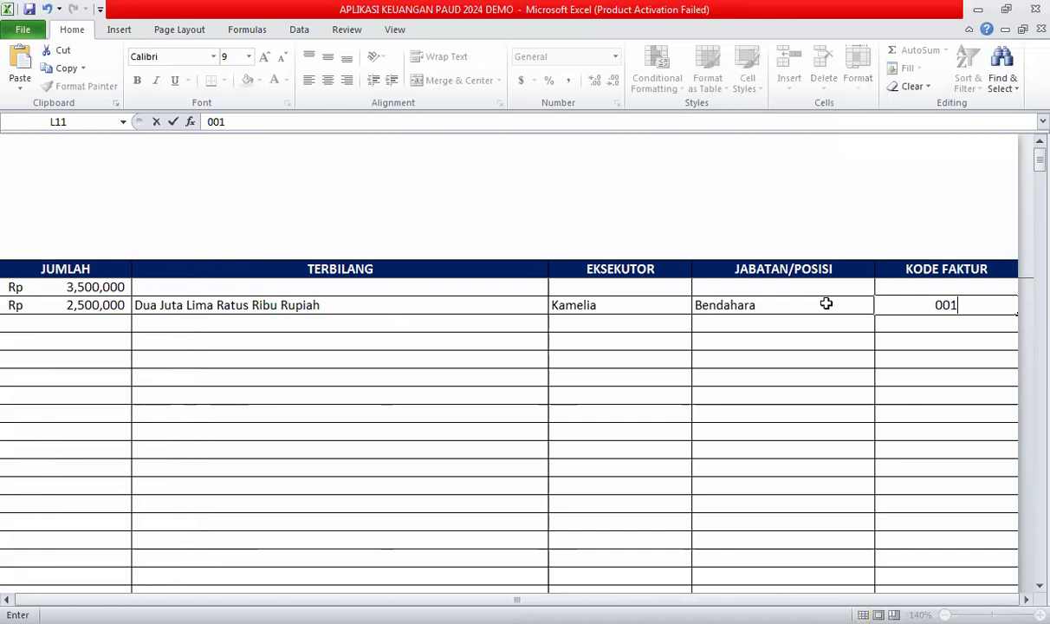
type("p")
key("BackSpace")
type("p")
key("BackSpace")
type("P")
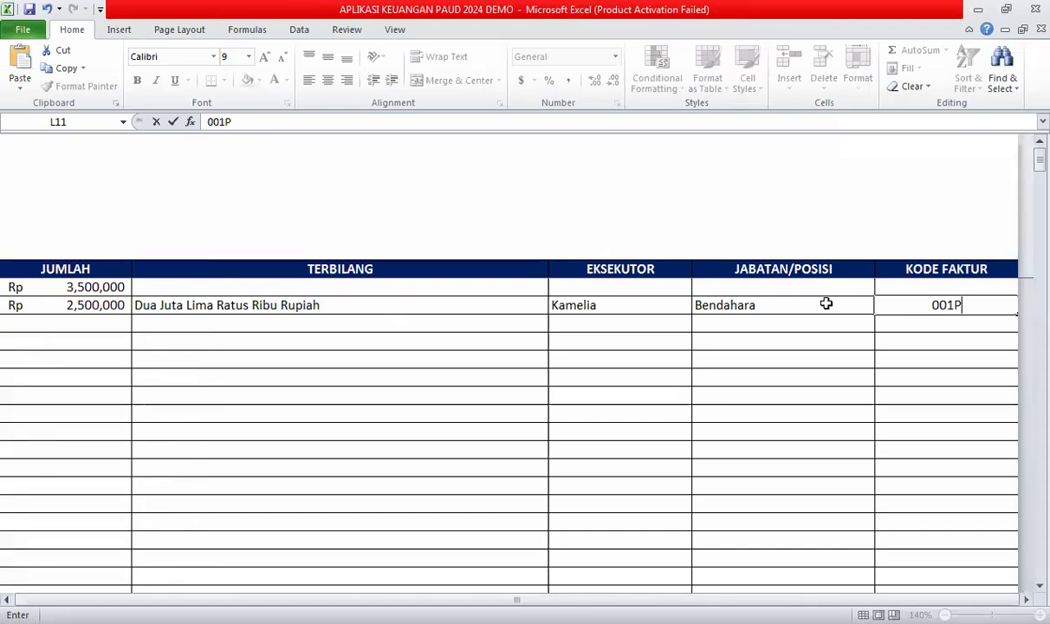
left_click(889, 360)
left_click(920, 301)
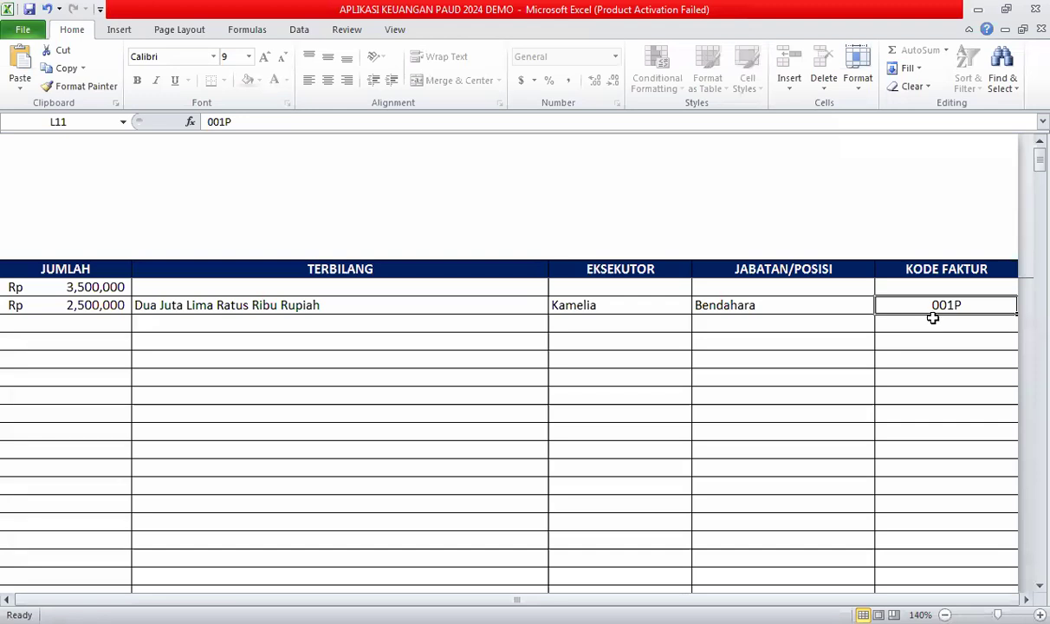
left_click(931, 320)
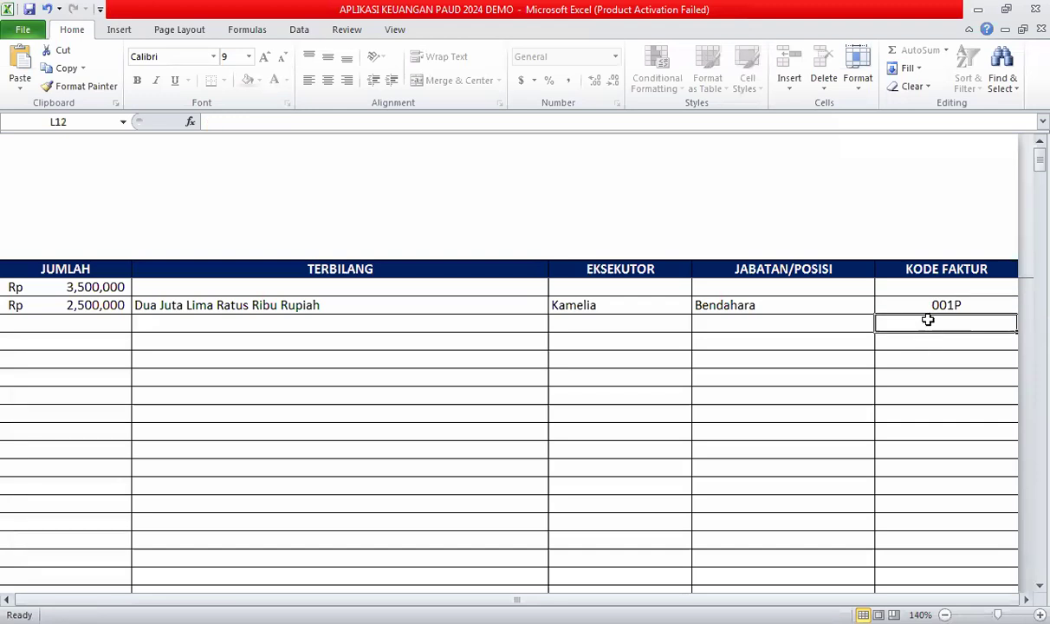
key("Left")
key("Left")
key("Left")
key("Left")
key("Left")
key("Left")
key("Left")
key("Left")
key("Left")
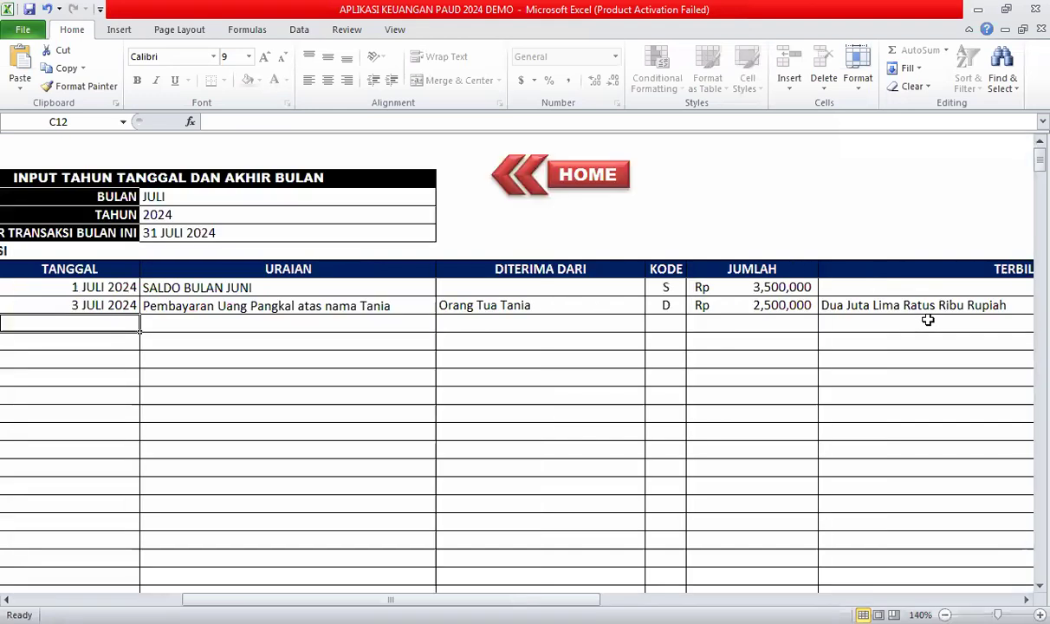
key("Left")
Return to transaction 2's row, then open the KWITANSI receipt sheet from HOME.
key("Right")
key("Right")
key("Right")
key("Right")
key("Right")
key("Right")
key("Right")
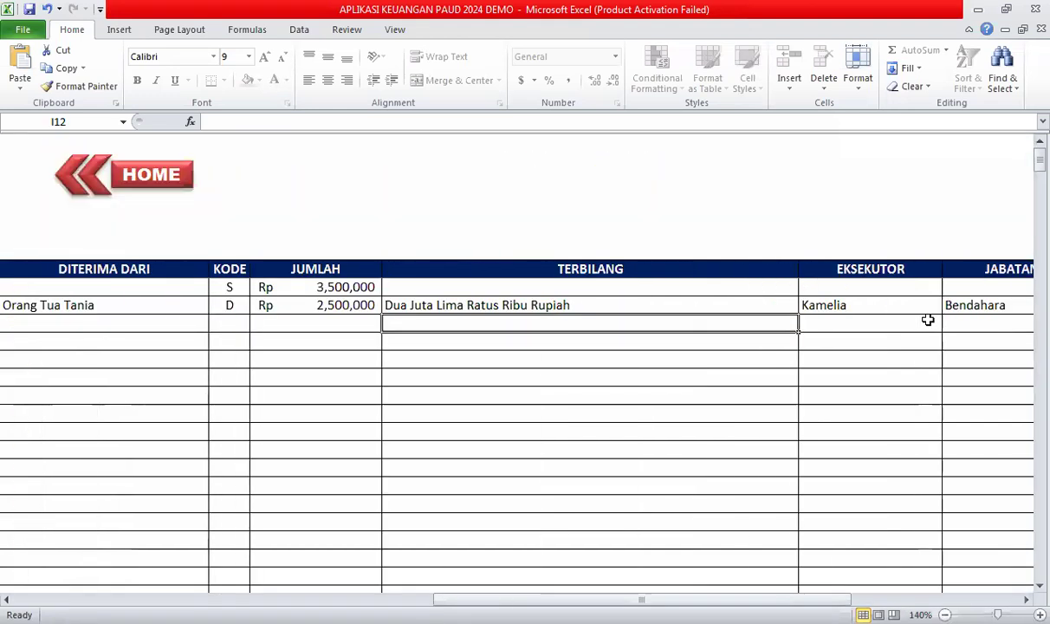
key("Right")
key("Right")
key("Right")
key("Up")
key("Home")
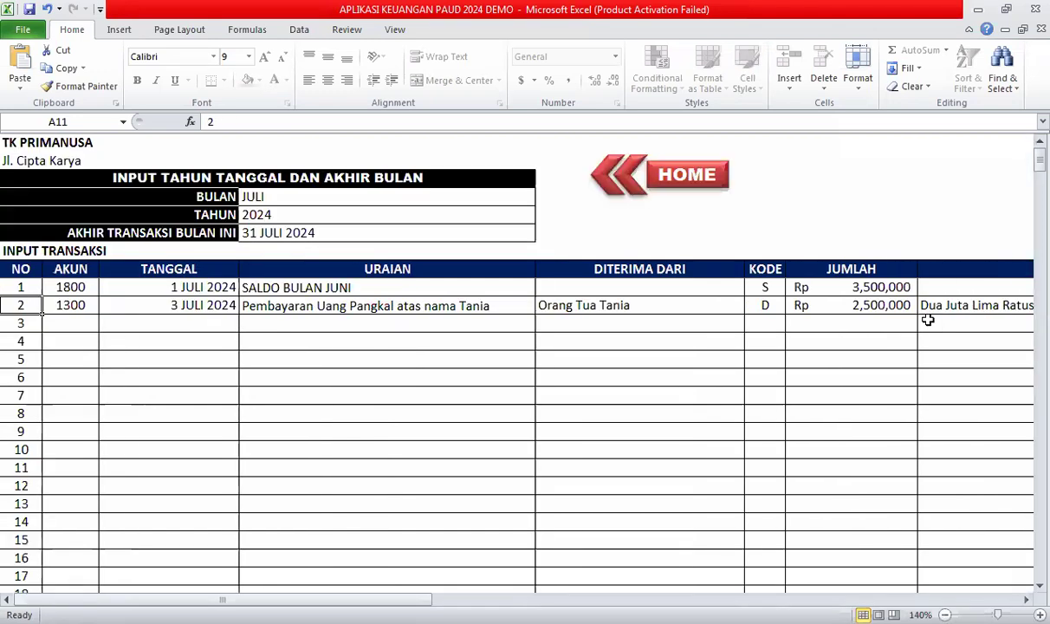
left_click(693, 188)
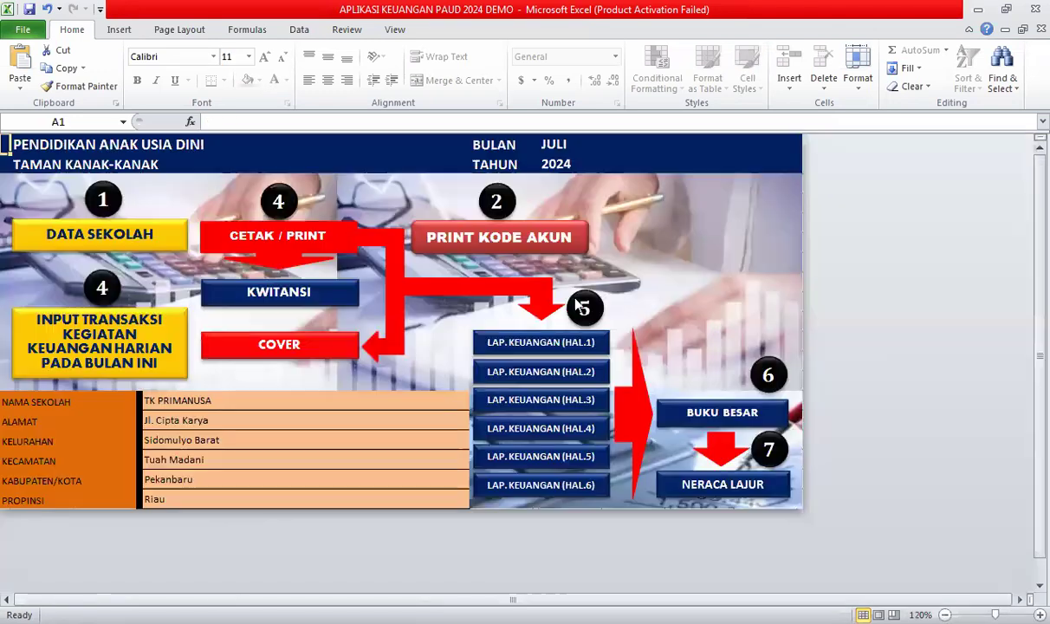
left_click(295, 299)
Set the receipt's number cell to 1, then back to 2 to show transaction 2.
left_click(435, 257)
type("1")
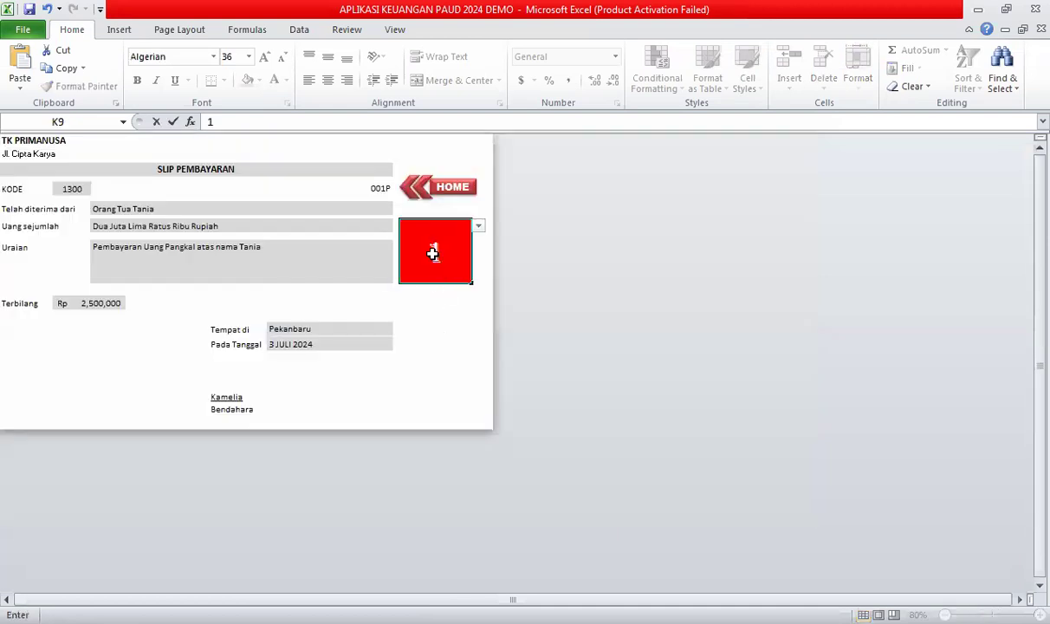
left_click(432, 252)
type("2")
key("Return")
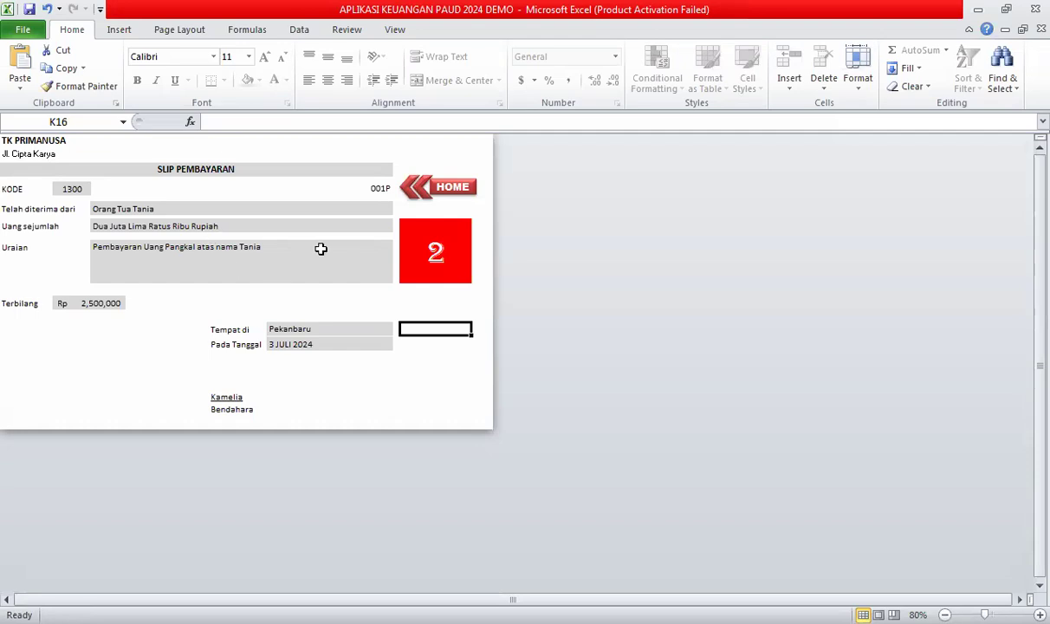
Go back to the INPUT TRANSAKSI sheet and enter 3 juli 2024 as transaction 3's date.
left_click(457, 193)
left_click(330, 258)
left_click(80, 325)
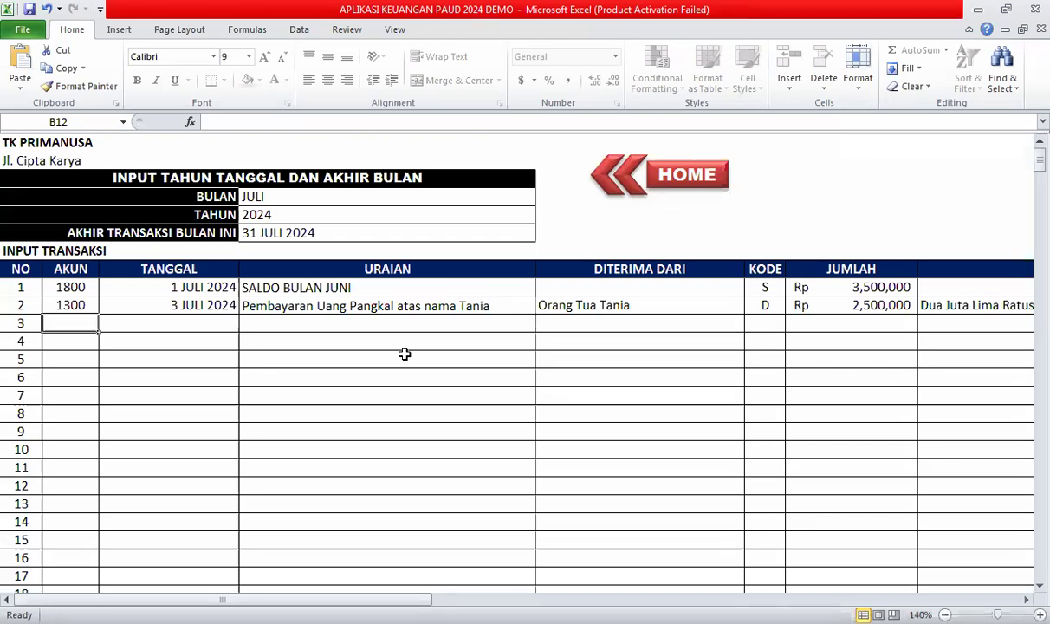
left_click(215, 324)
type("3")
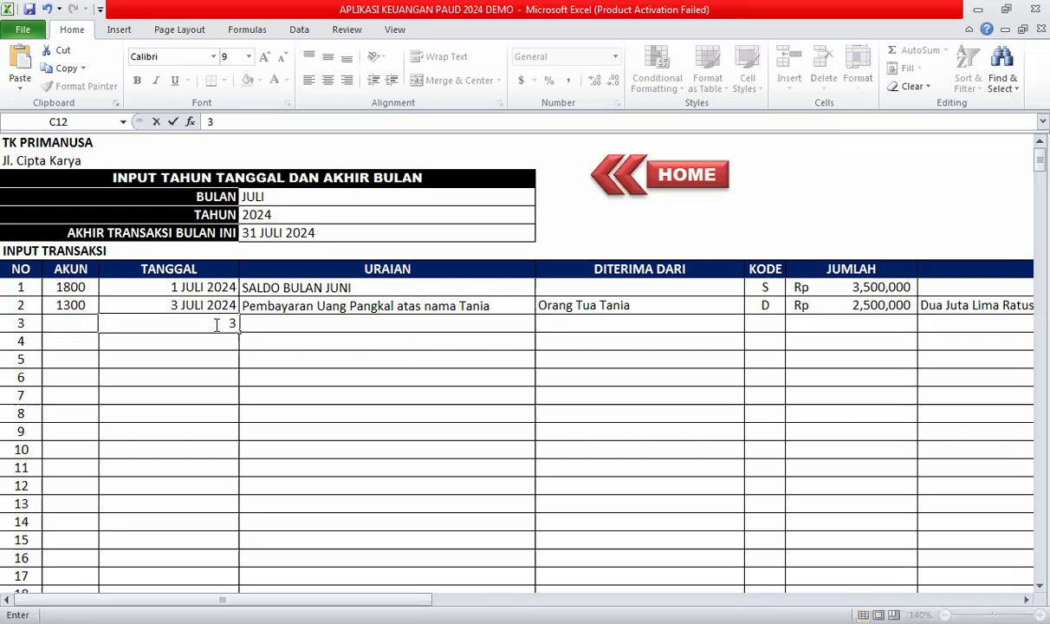
type(" juli 2024")
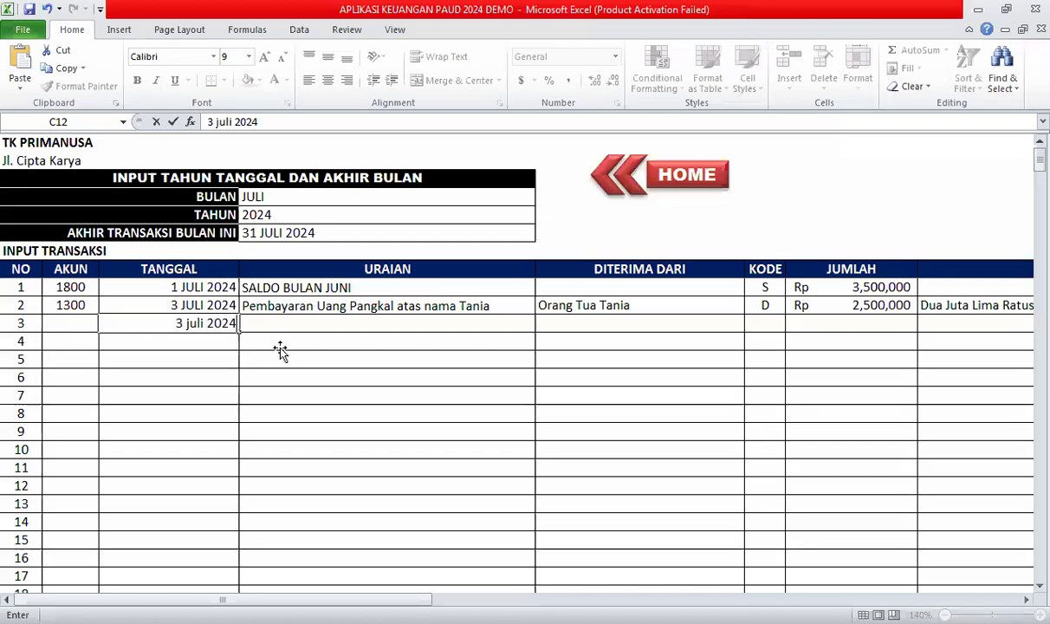
left_click(282, 352)
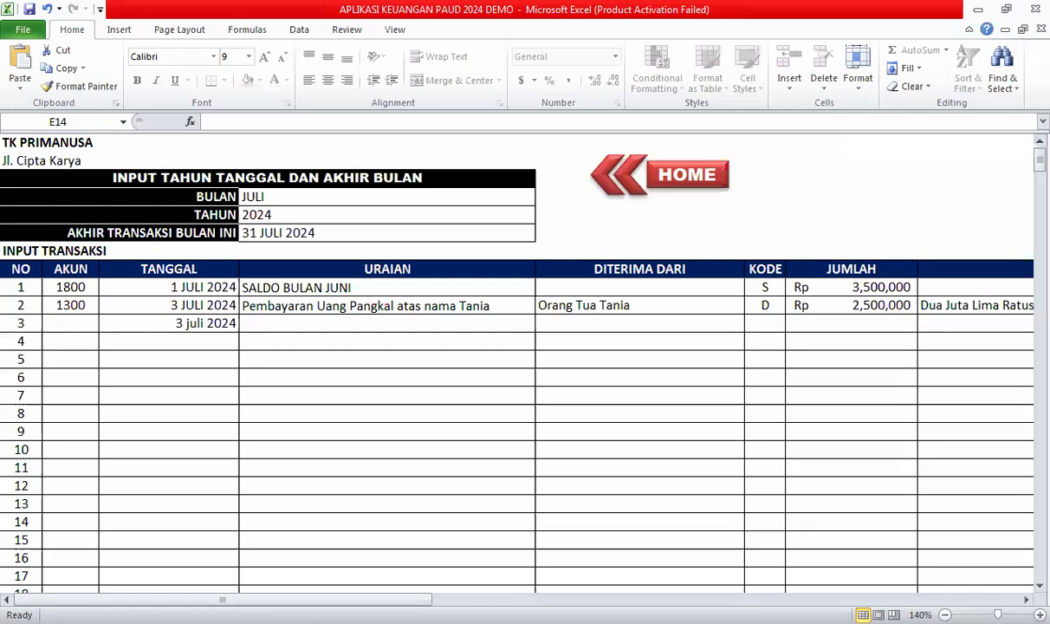
Enter account 1300 and an entry-fee description naming the new pupil for transaction 3.
left_click(54, 320)
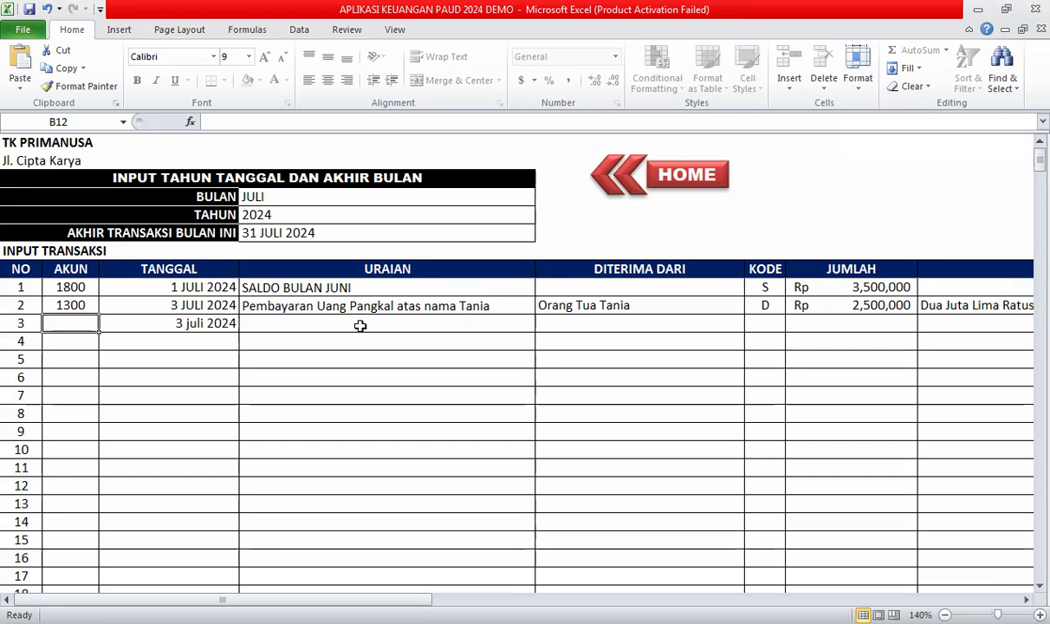
type("1300")
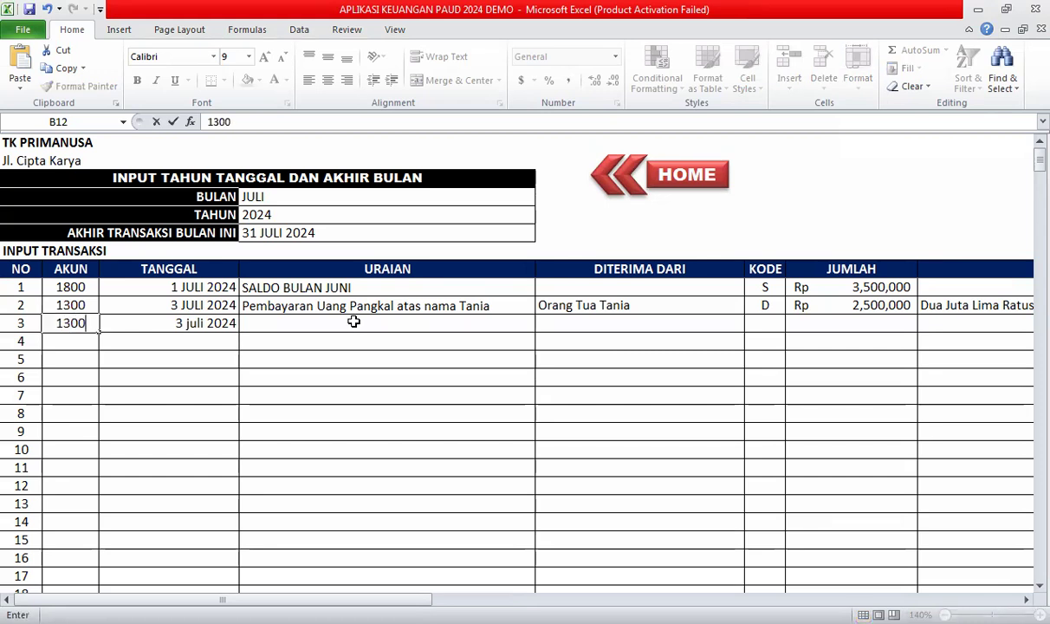
left_click(353, 322)
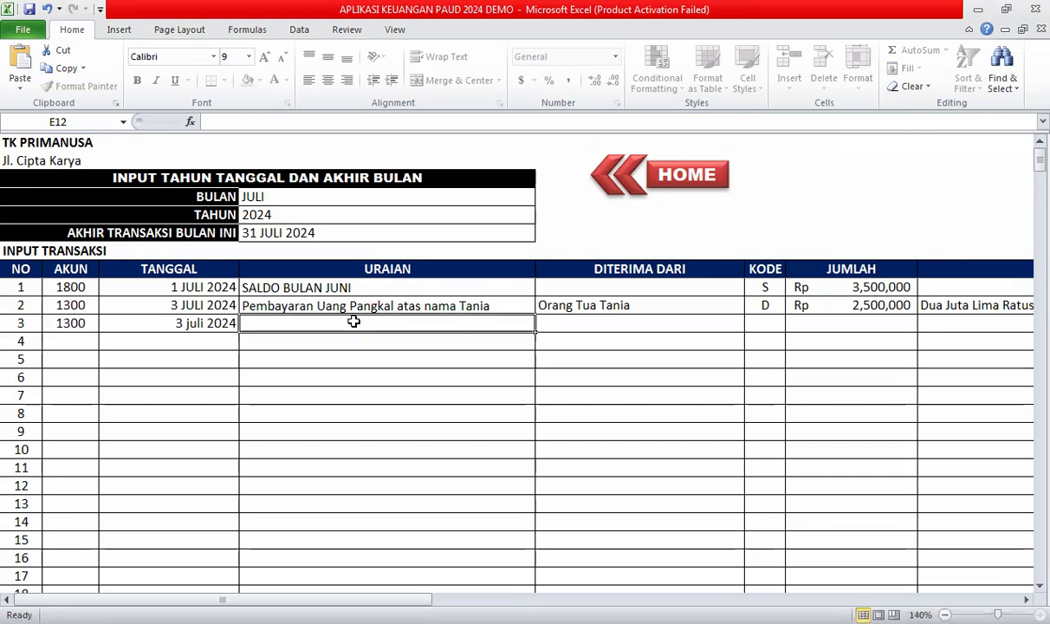
type("P")
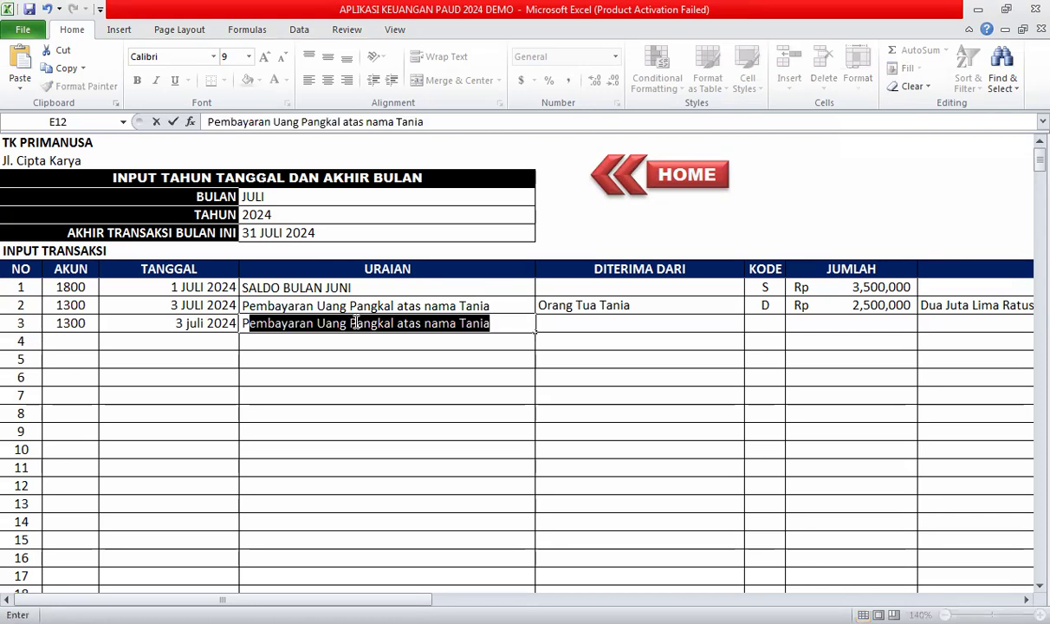
double_click(400, 121)
type("Burhan")
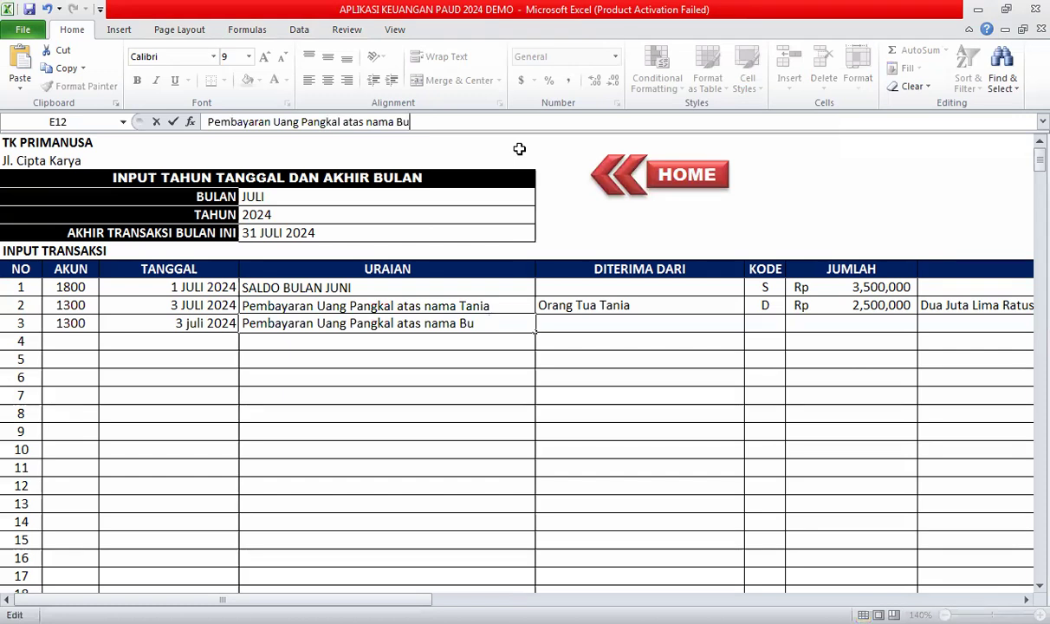
left_click(567, 323)
Enter the pupil's parents as payer and open the transaction code list.
type("Orang ")
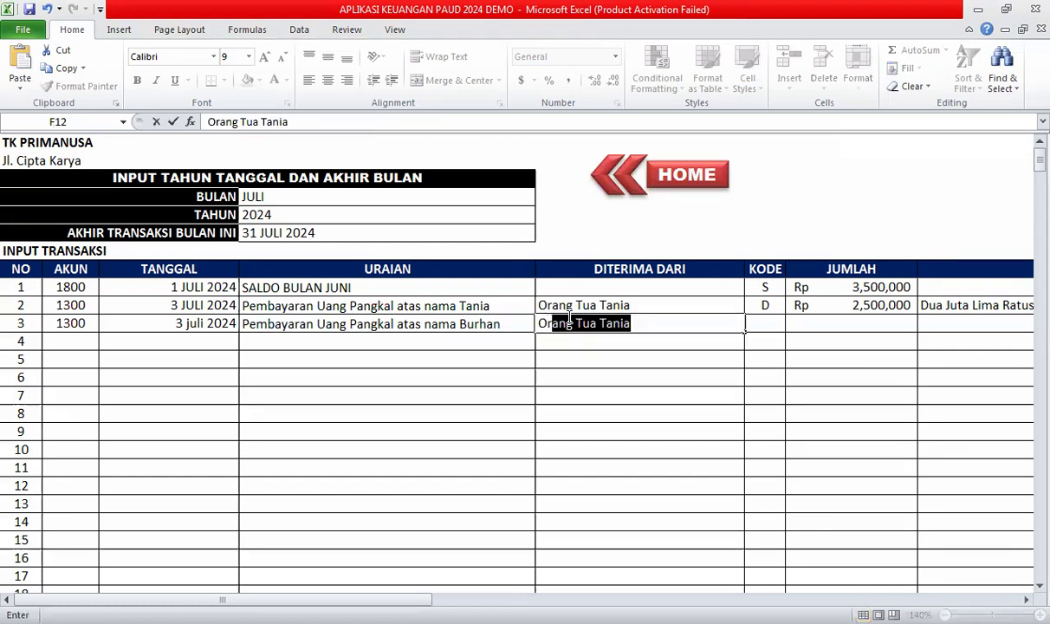
type("Tua Burhan")
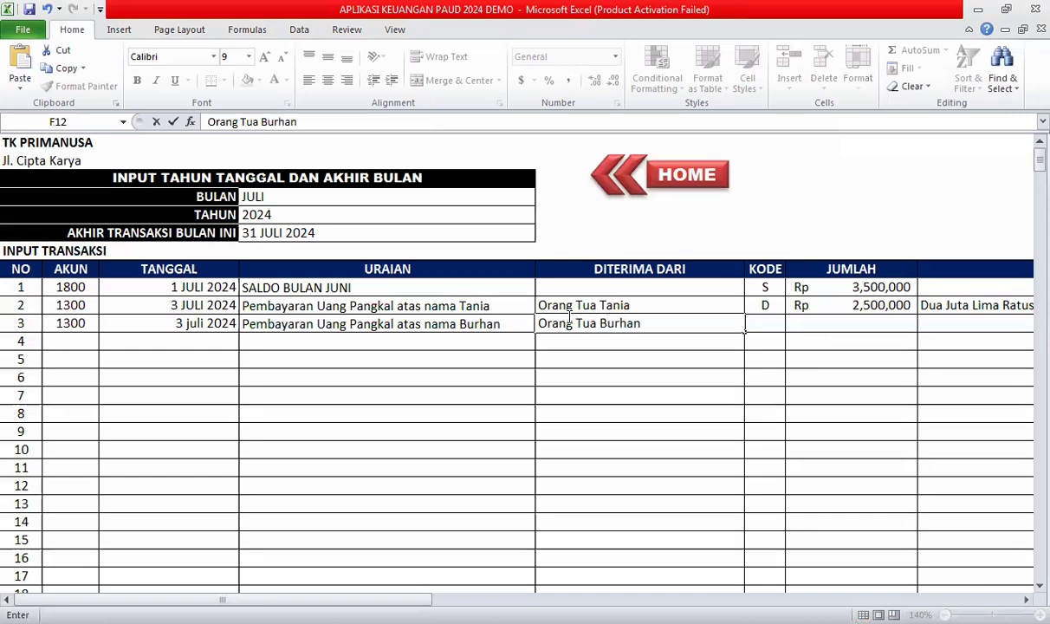
key("Tab")
left_click(791, 324)
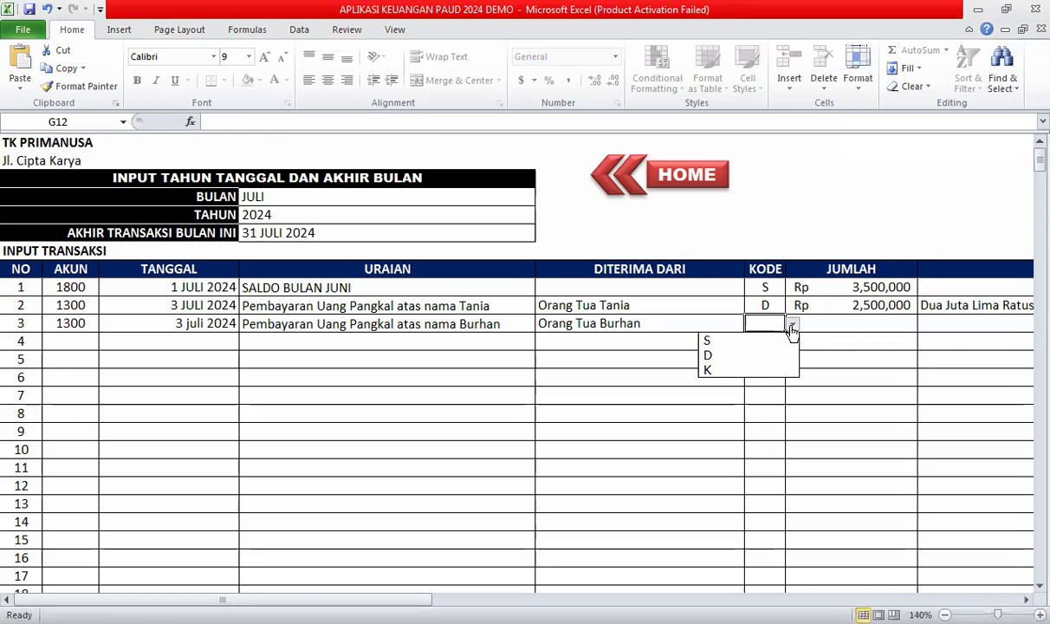
Give transaction 3 code D, amount 1,000,000 and the words Satu Juta Rupiah.
left_click(744, 352)
left_click(851, 327)
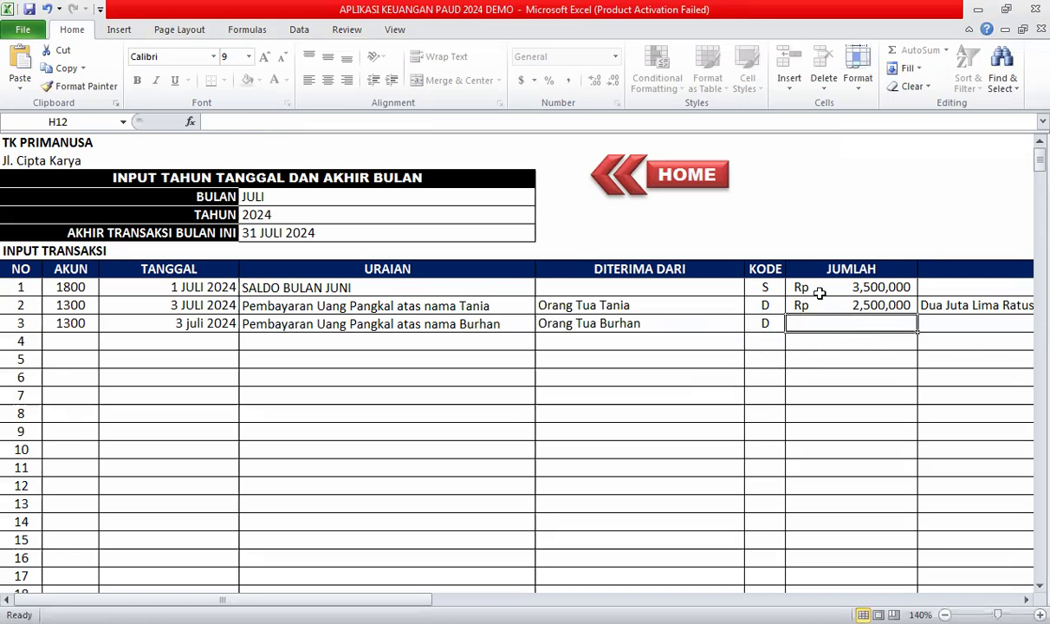
type("1")
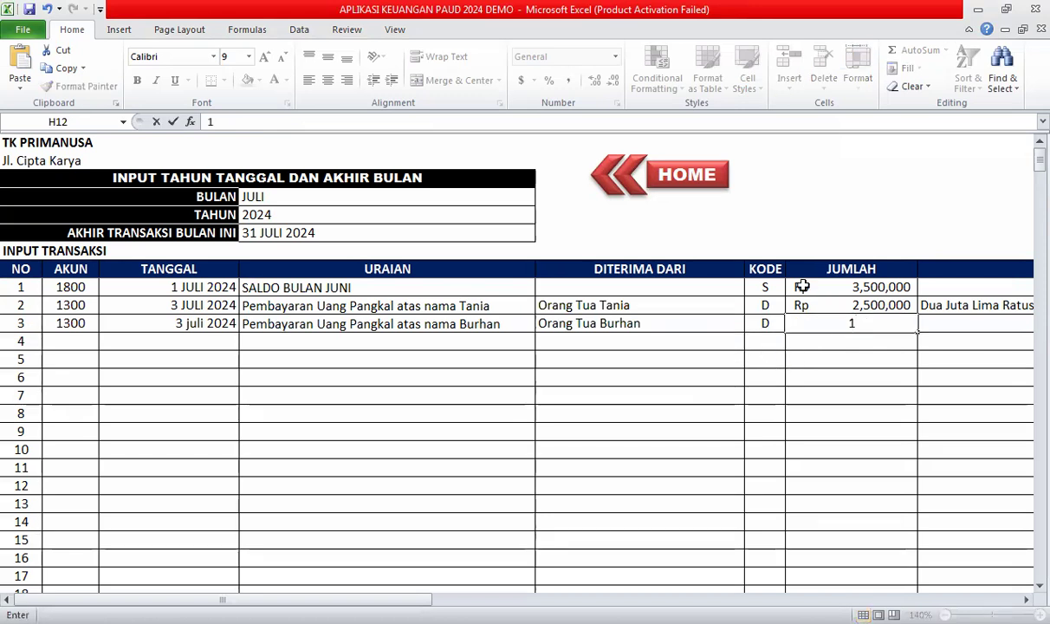
type(",000,0000000")
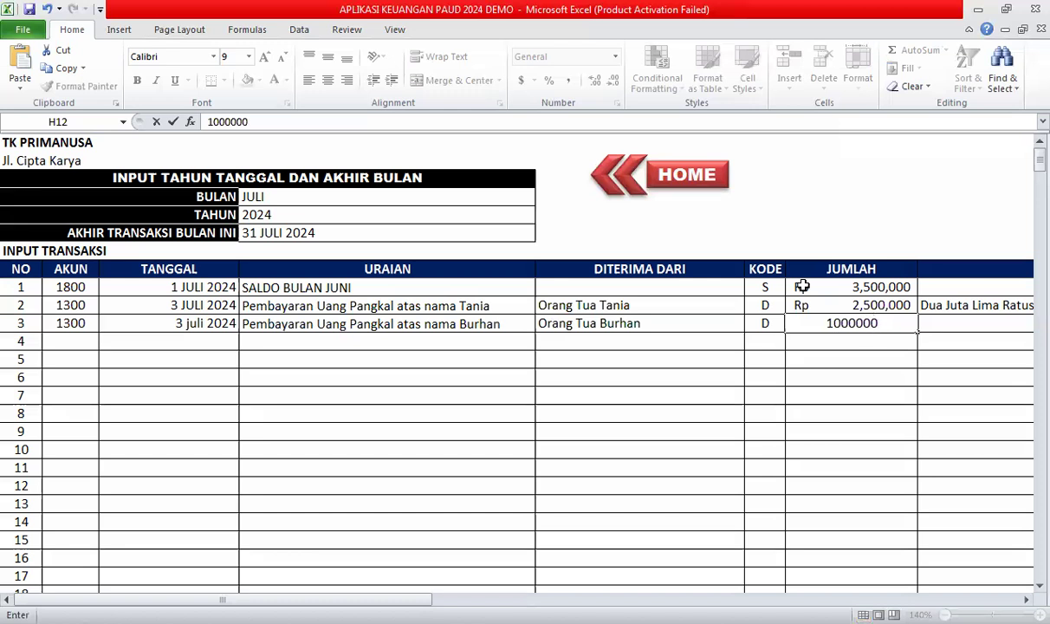
key("Tab")
type("Satu Ju")
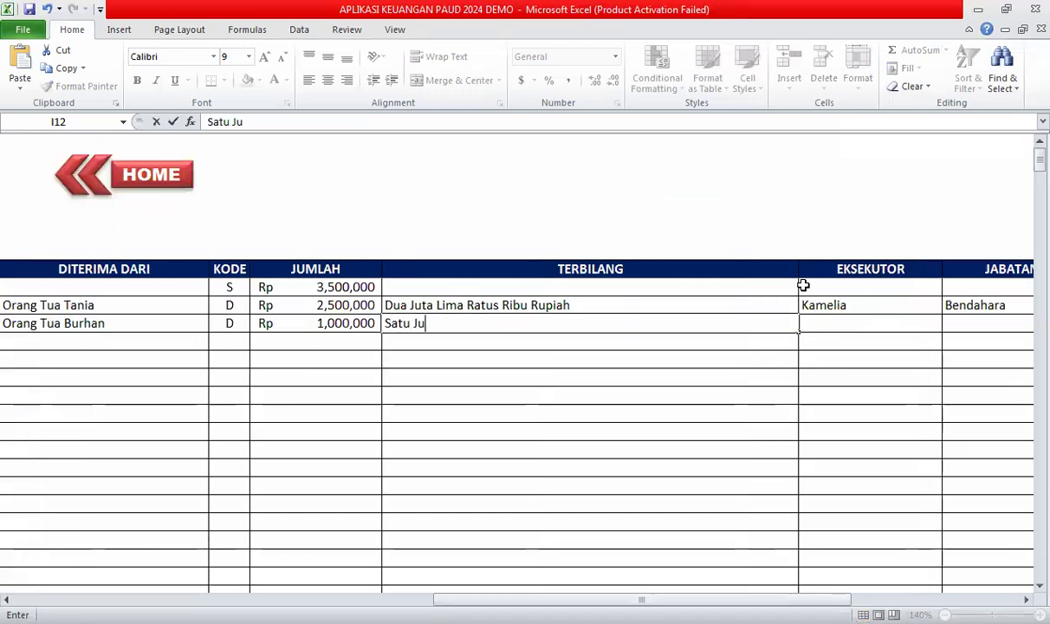
type("ta Rupaih")
key("BackSpace")
key("BackSpace")
key("BackSpace")
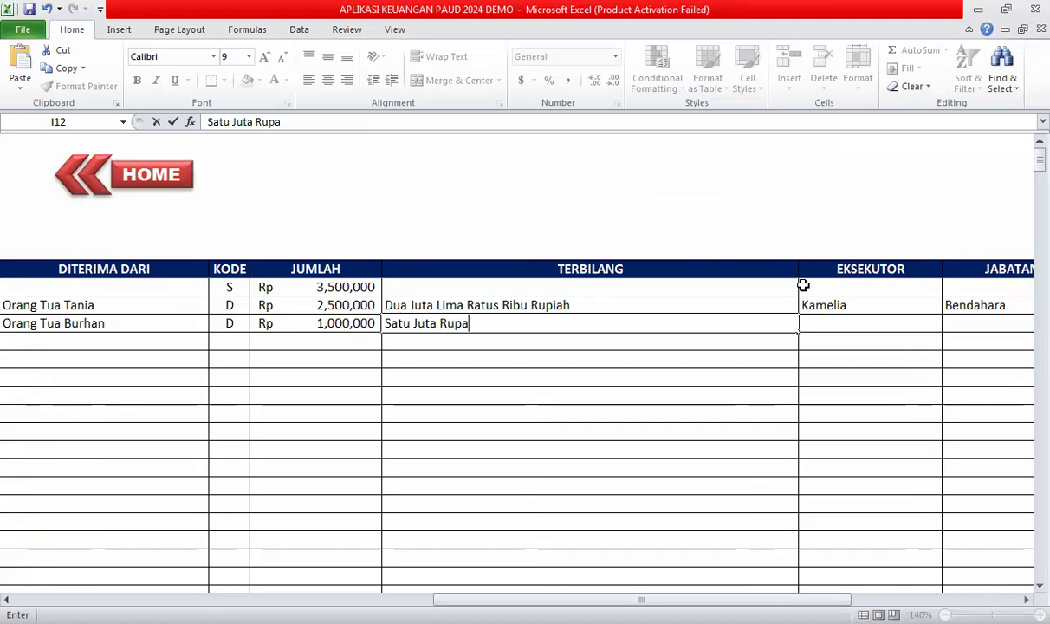
type("iah")
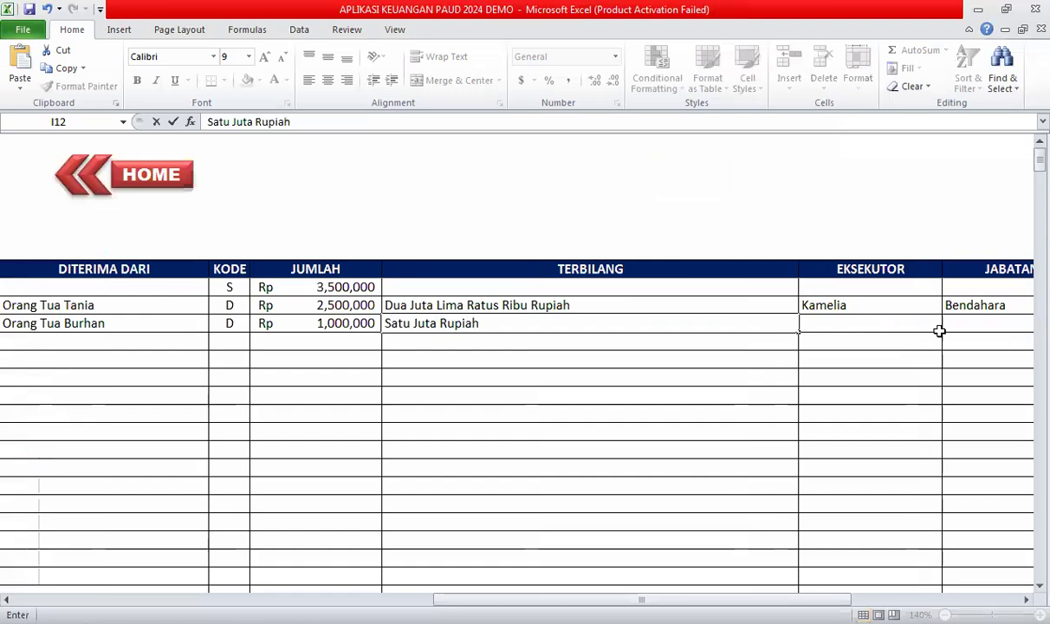
left_click(876, 301)
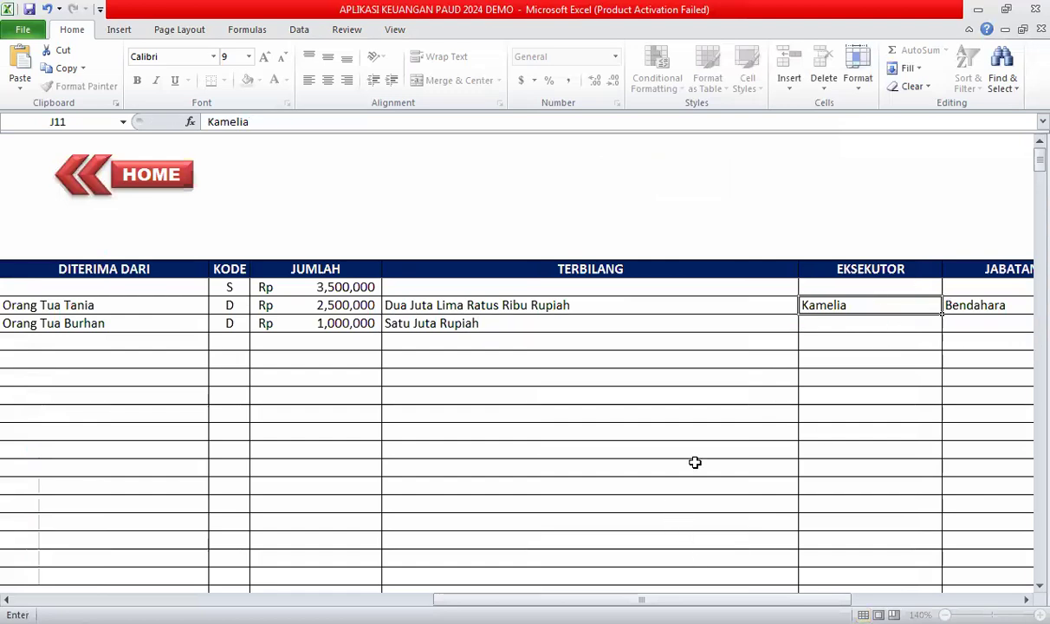
Copy the treasurer's executor and position down to row 3 and enter invoice code 002P.
key("Tab")
left_click_drag(661, 312, 770, 322)
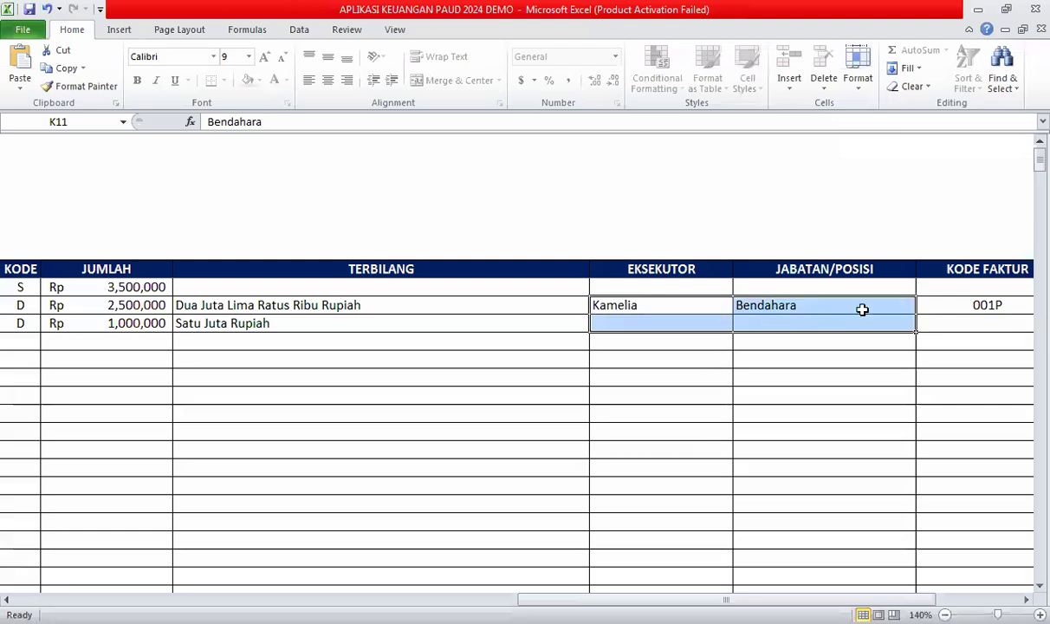
key("shift+Up")
left_click_drag(915, 314, 912, 333)
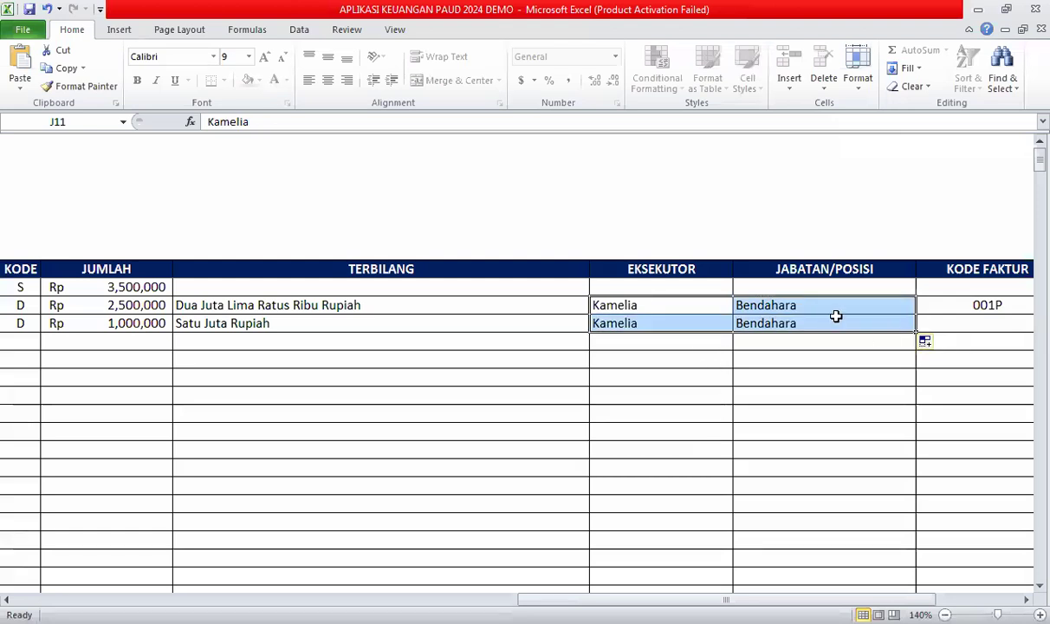
left_click(834, 317)
key("Tab")
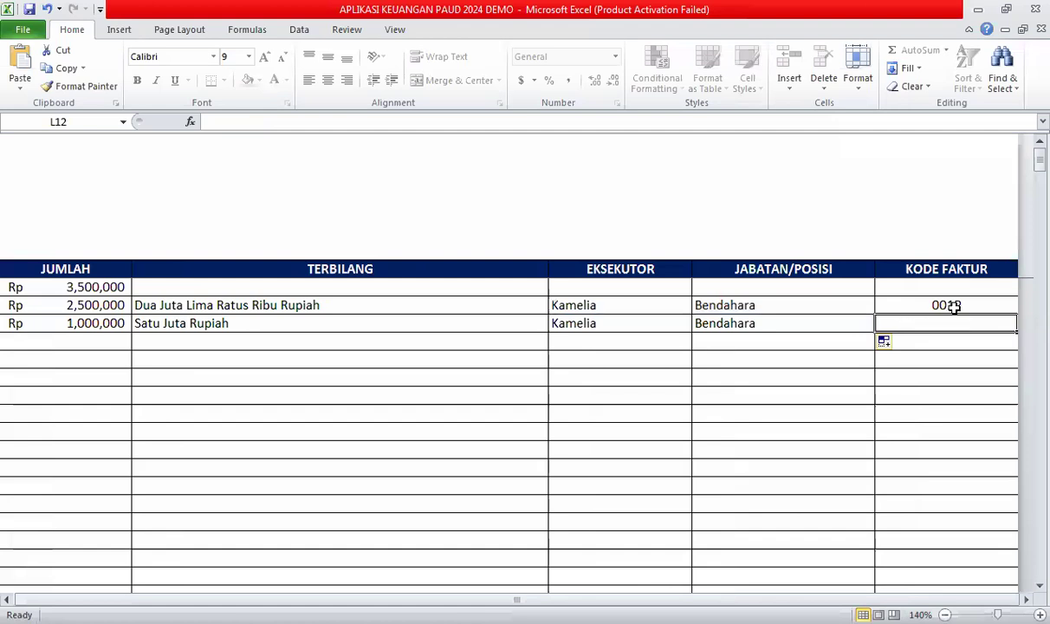
type("002")
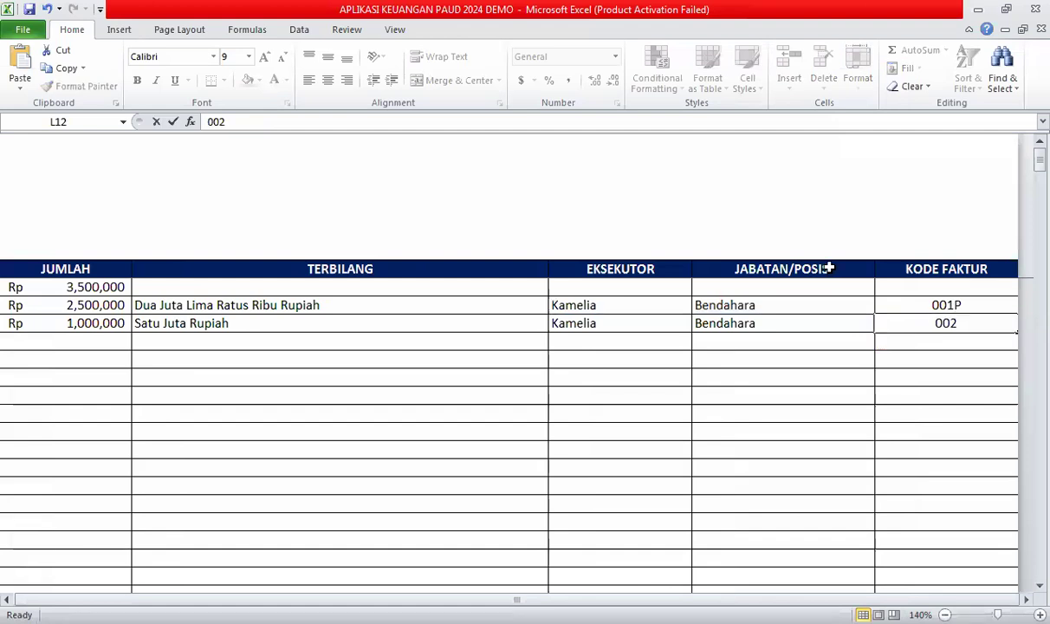
type("p")
key("BackSpace")
type("P")
key("Return")
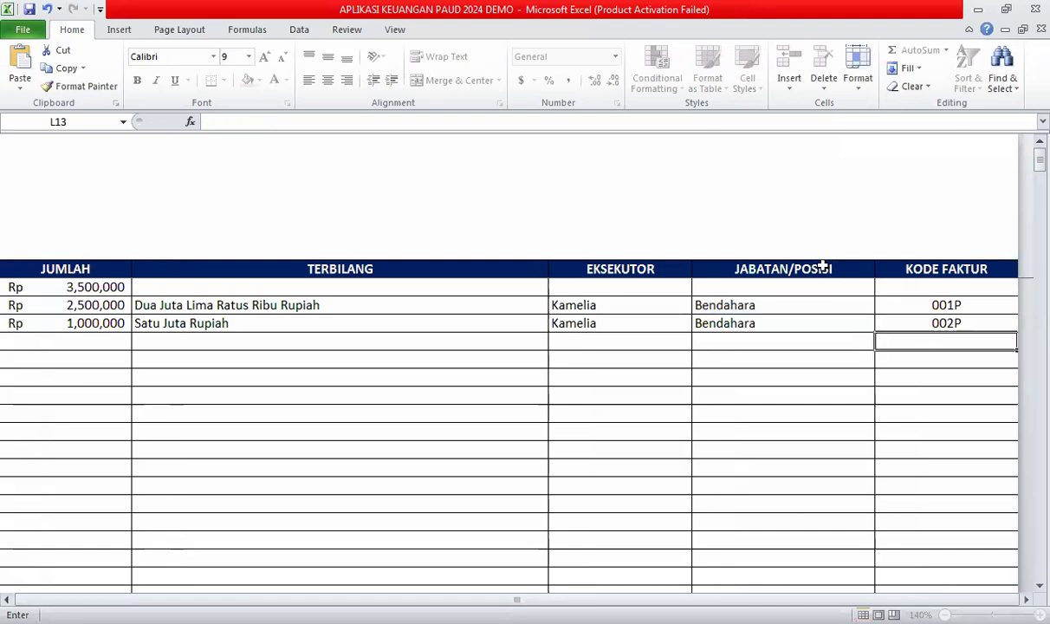
key("Home")
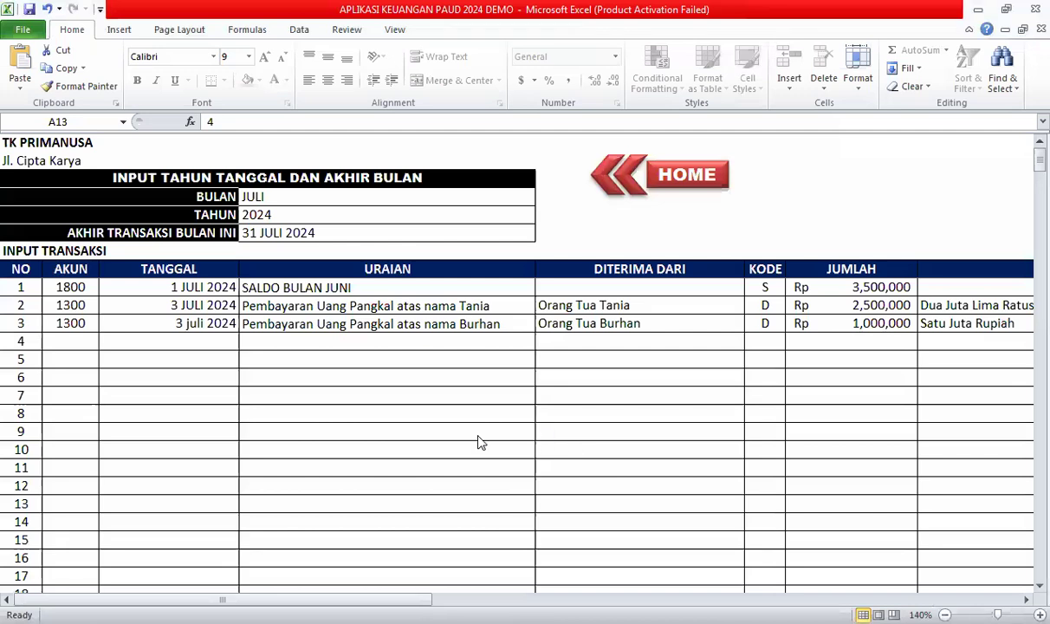
Enter 4 Juli 2024 in transaction 4's TANGGAL cell.
left_click(221, 342)
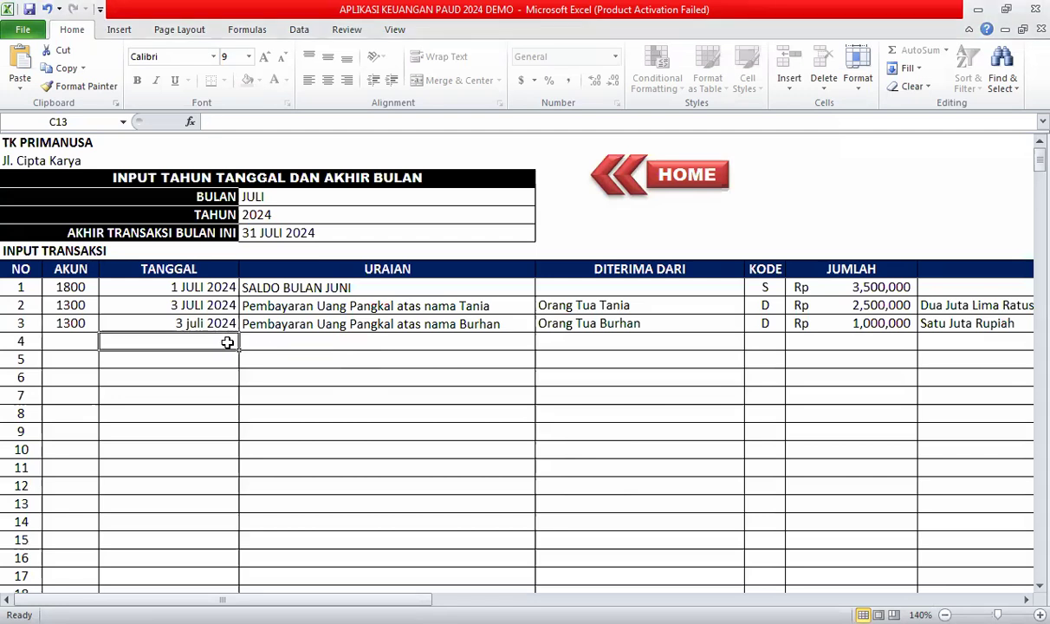
type("4")
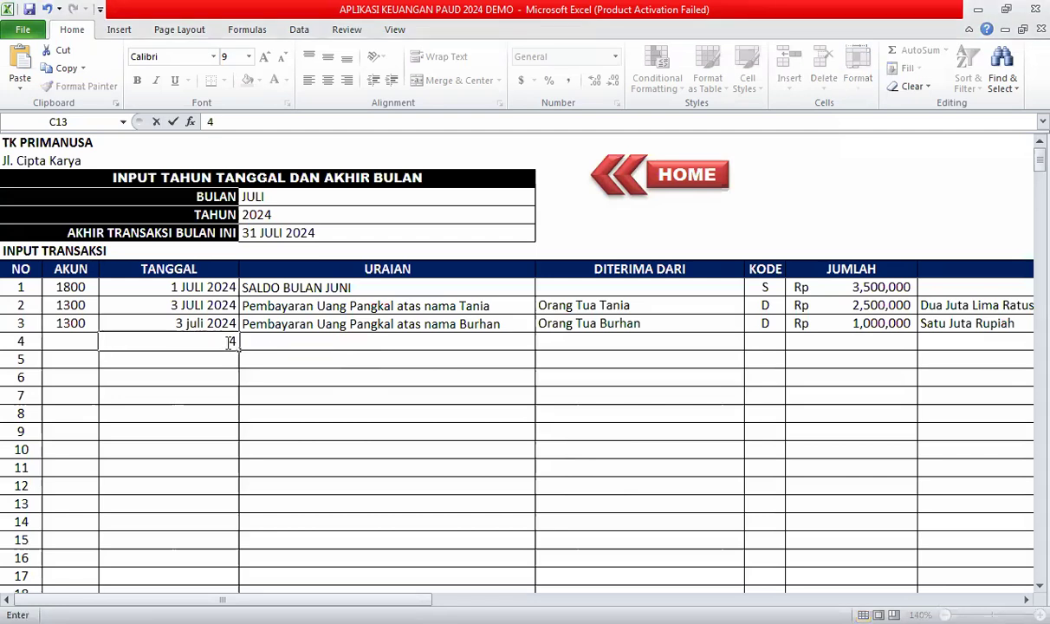
type(" Juli 2024")
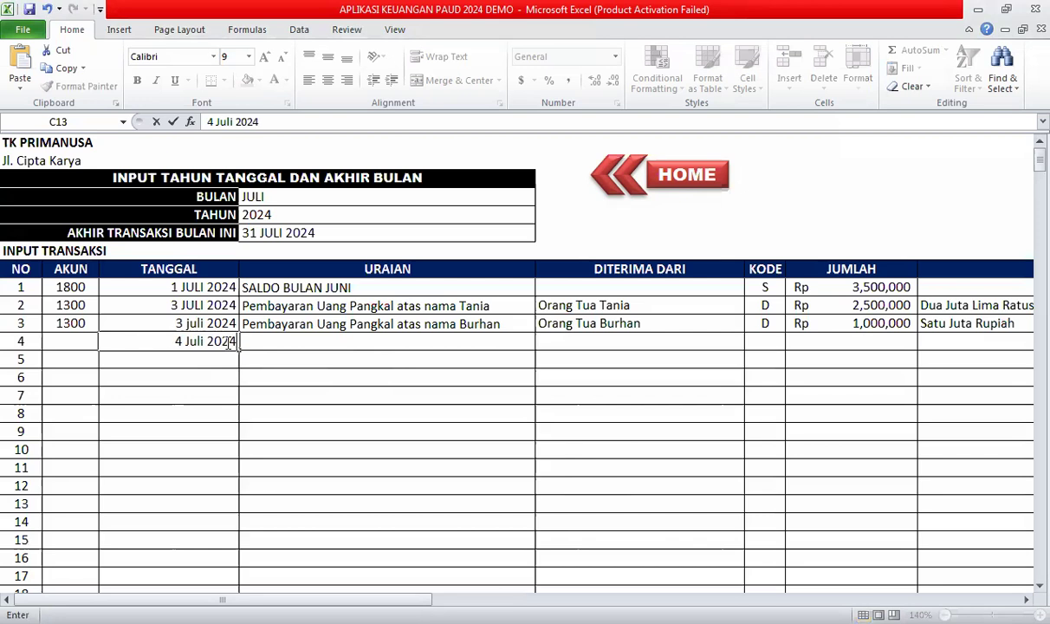
key("Tab")
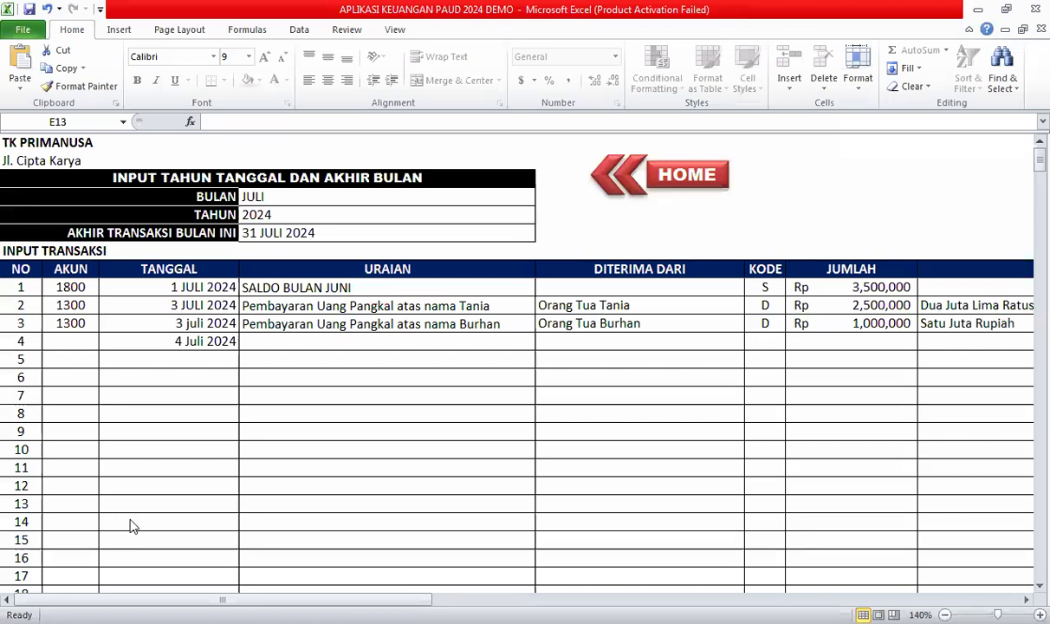
left_click(375, 341)
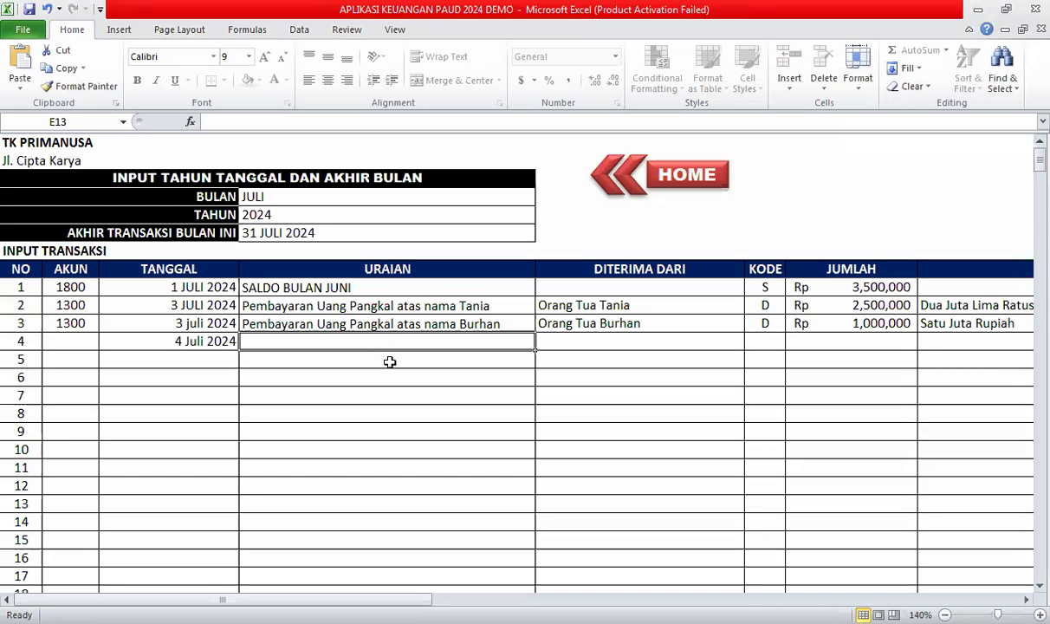
left_click(363, 364)
key("Up")
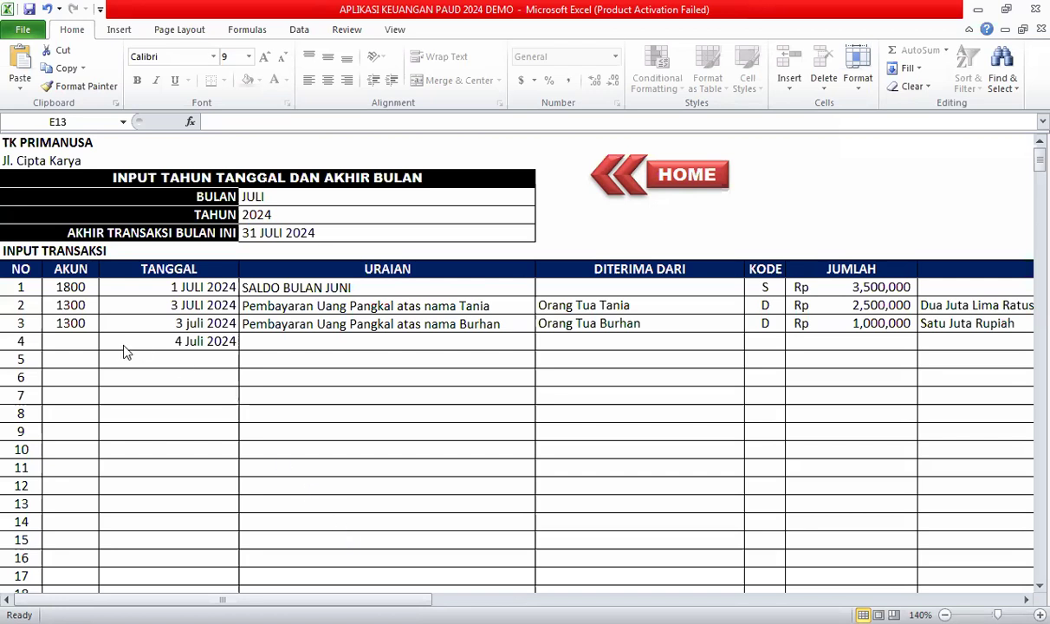
Enter account 3000, description Pembelian kertas HVS 2 rim and source TK PRIMANUSA for transaction 4.
left_click(80, 371)
double_click(77, 341)
type("3000")
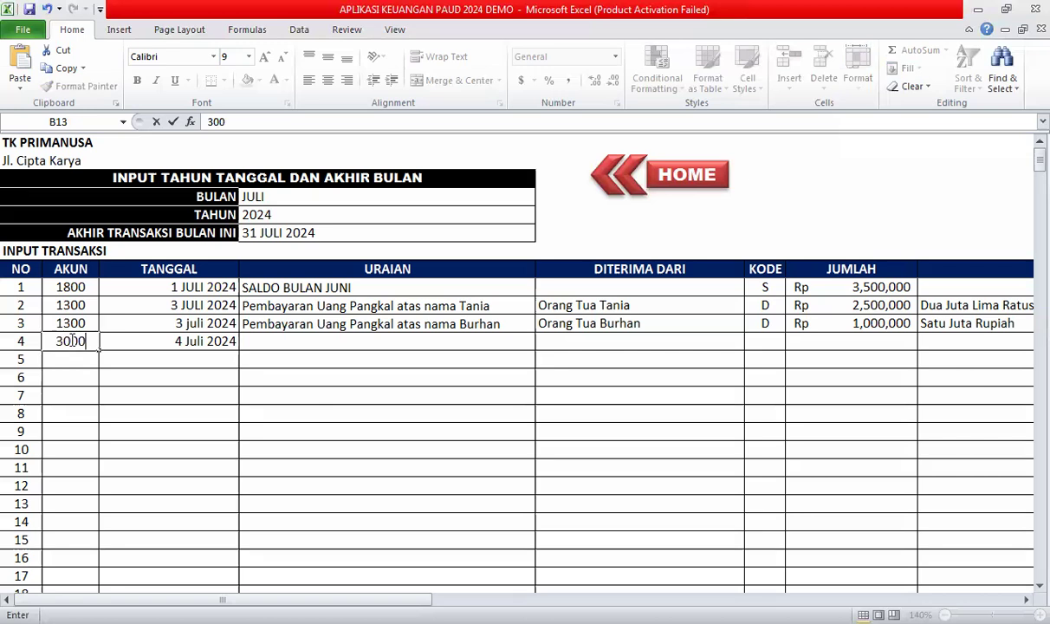
left_click(269, 343)
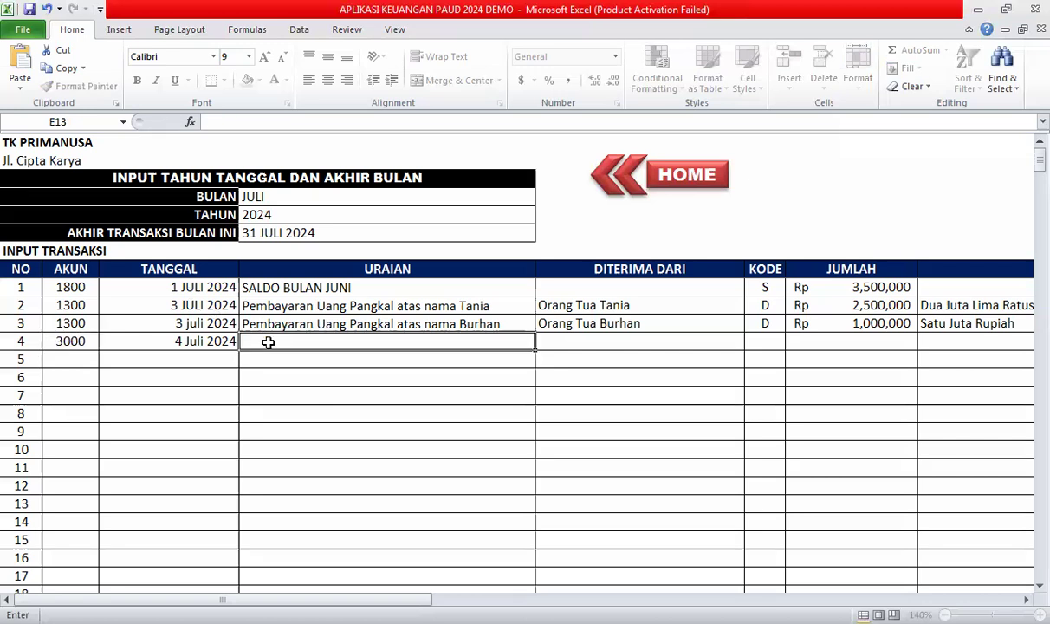
type("Pembelian kertas HVS 2 rim")
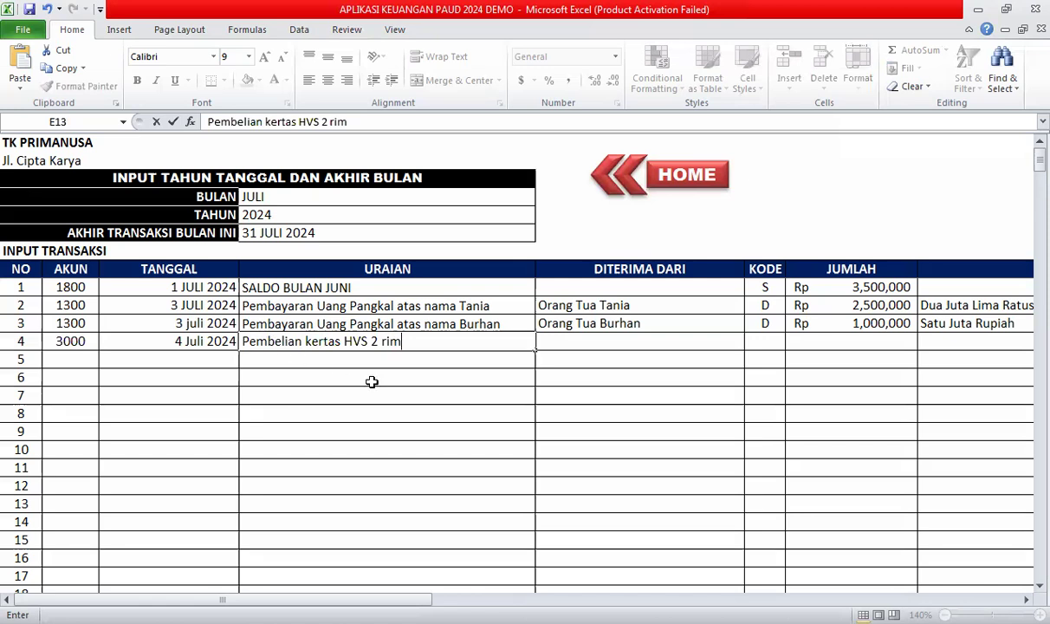
key("Return")
left_click(592, 340)
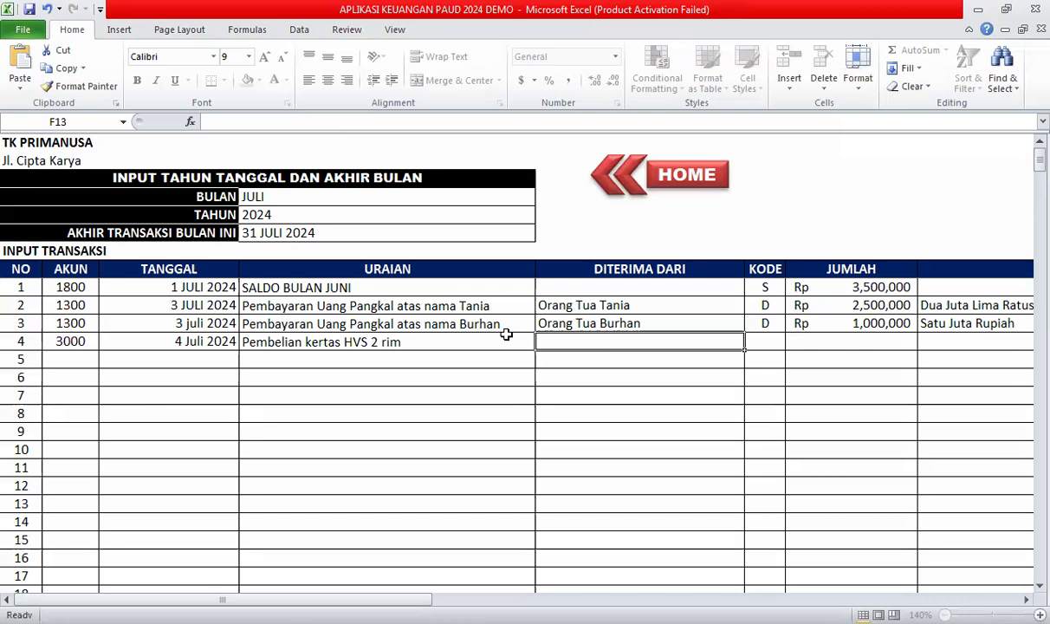
type("TK PR")
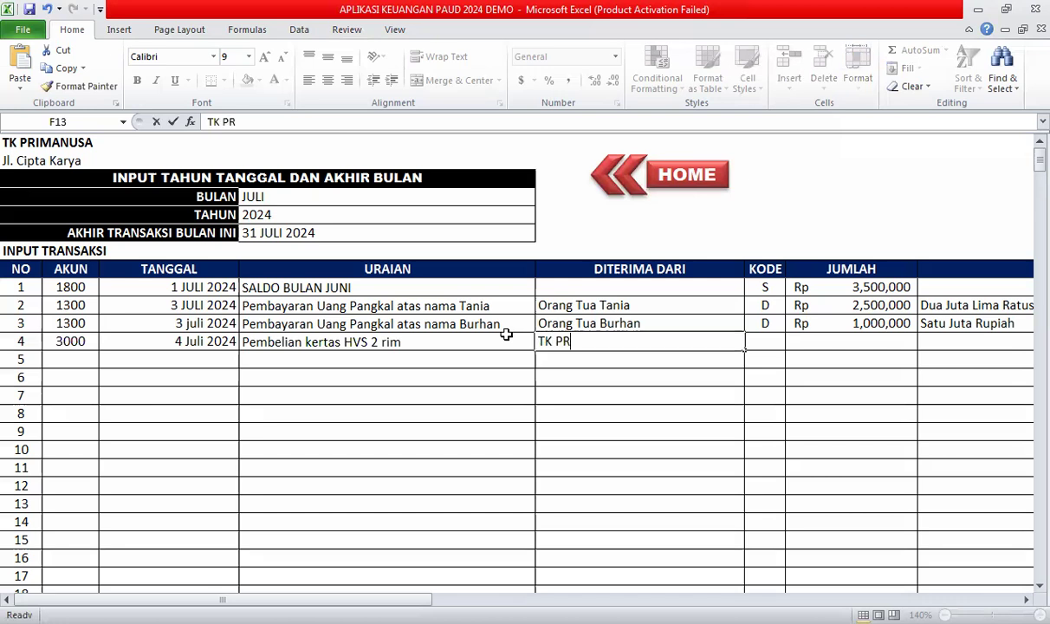
type("IMANUSA")
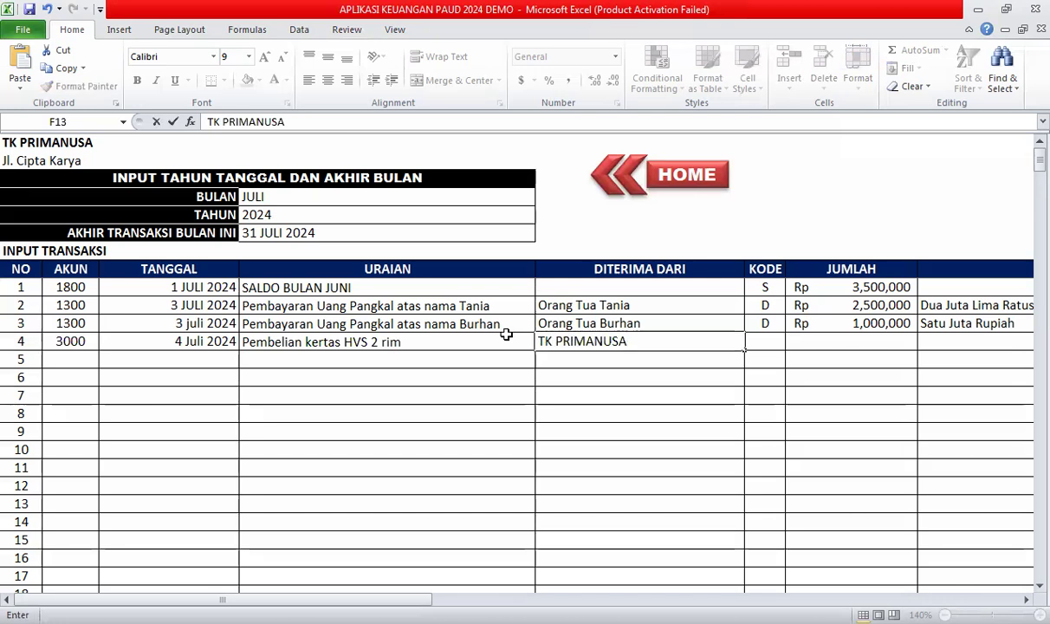
left_click(769, 340)
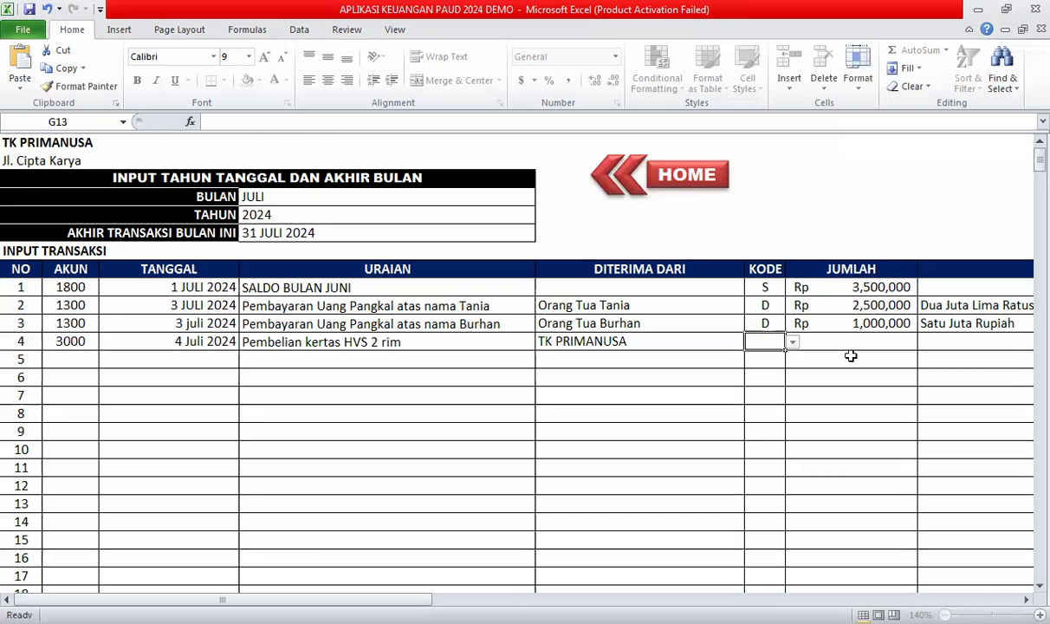
Give transaction 4 code K, amount 100000 and the words Seratus Ribu Rupiah.
left_click(792, 345)
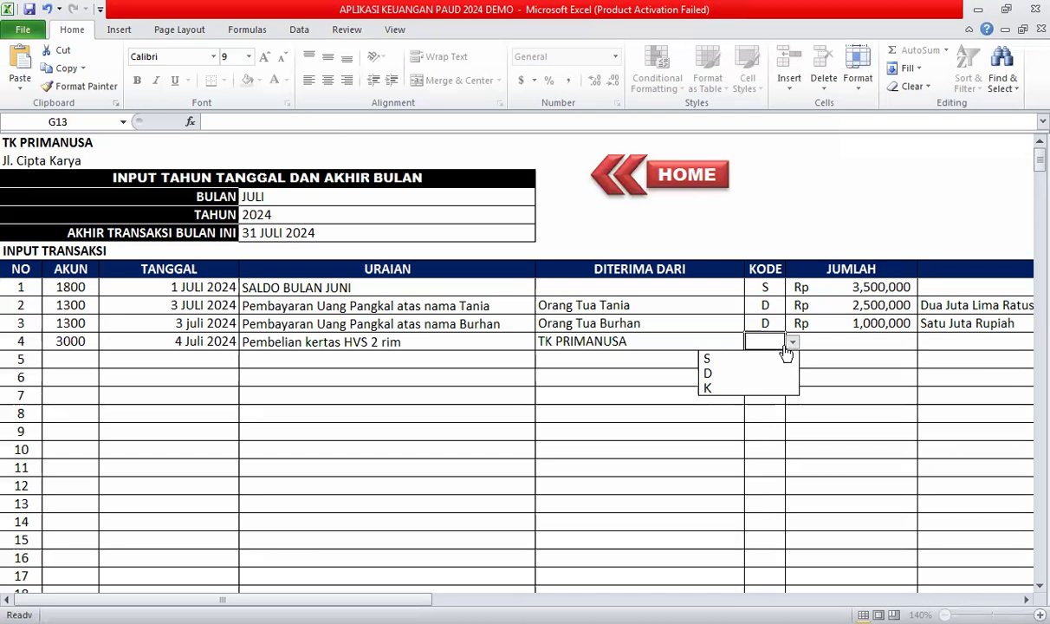
left_click(740, 391)
key("Tab")
type("100000")
key("Tab")
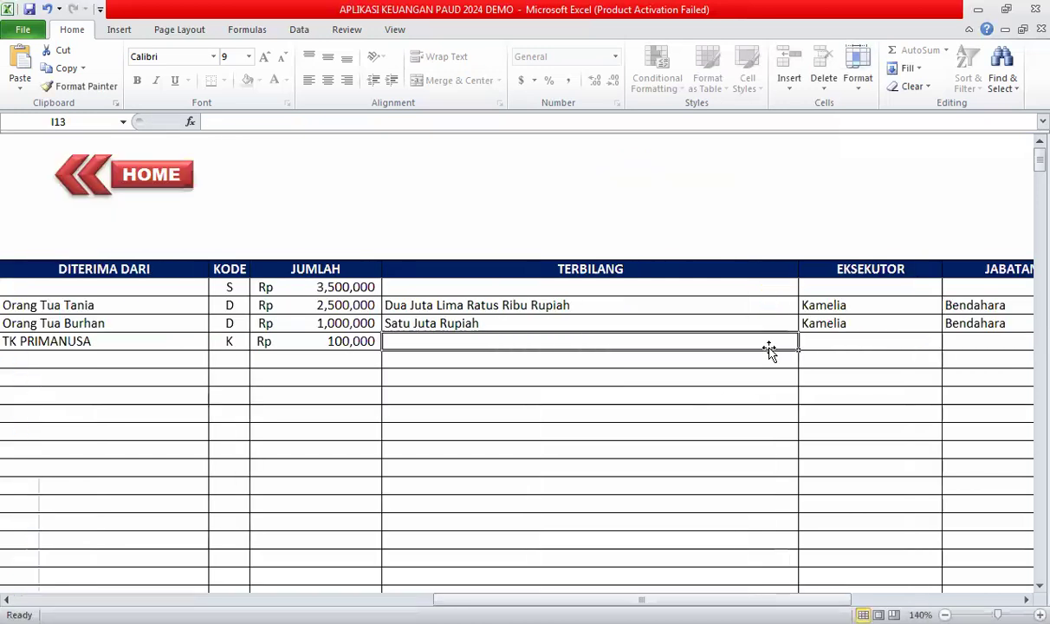
type("Ser")
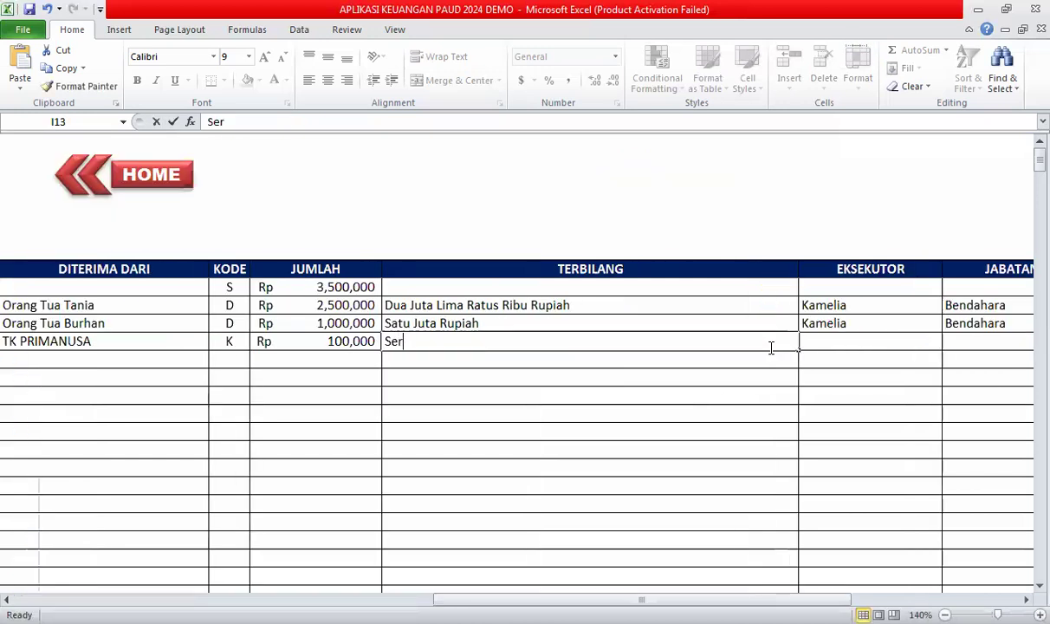
type("atus Ria")
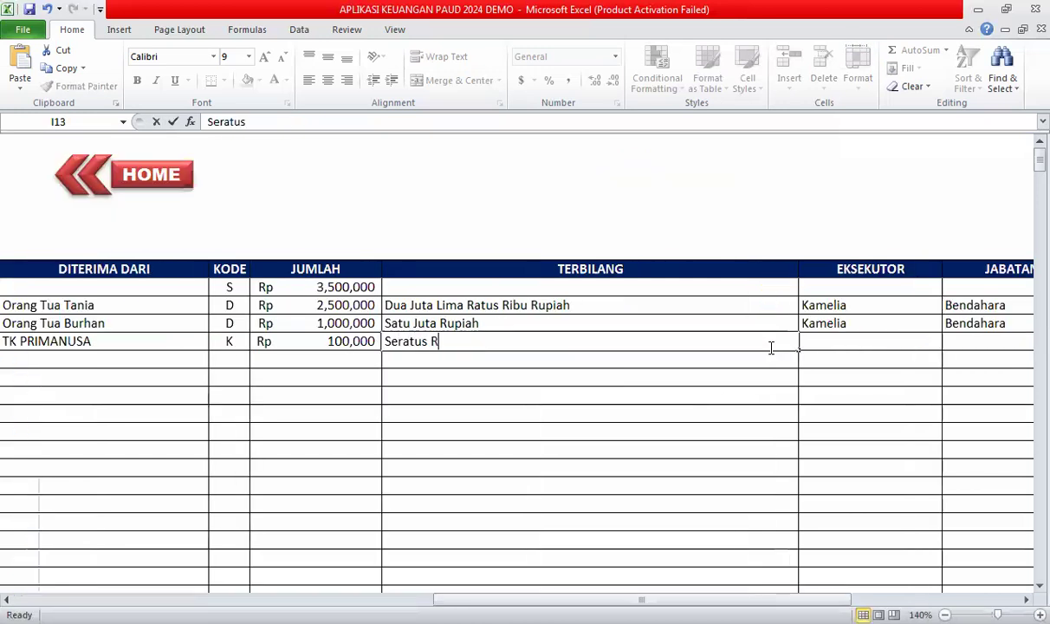
key("BackSpace")
type("bu")
key("BackSpace")
key("BackSpace")
type("bu Rupiah")
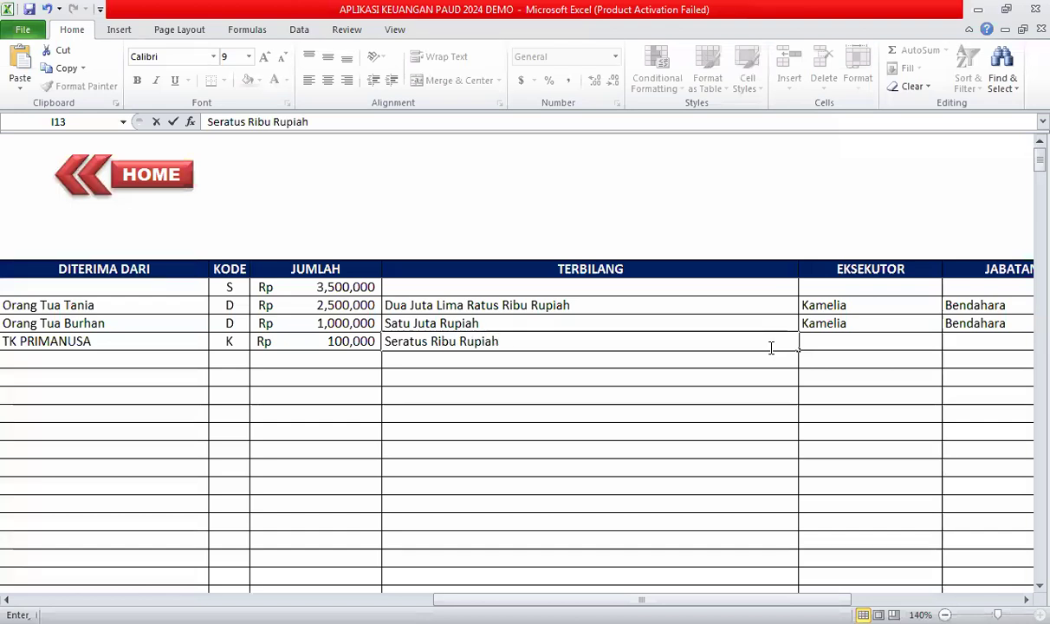
left_click(872, 336)
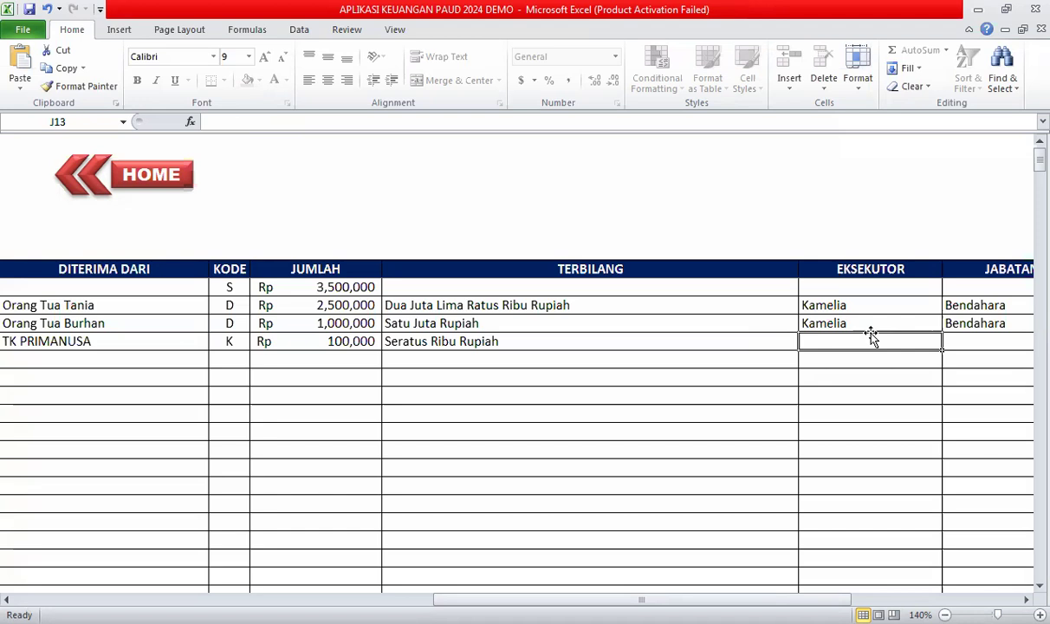
Enter the executor's name, position Pemilik Toko and invoice code 003P for transaction 4.
type("Joni")
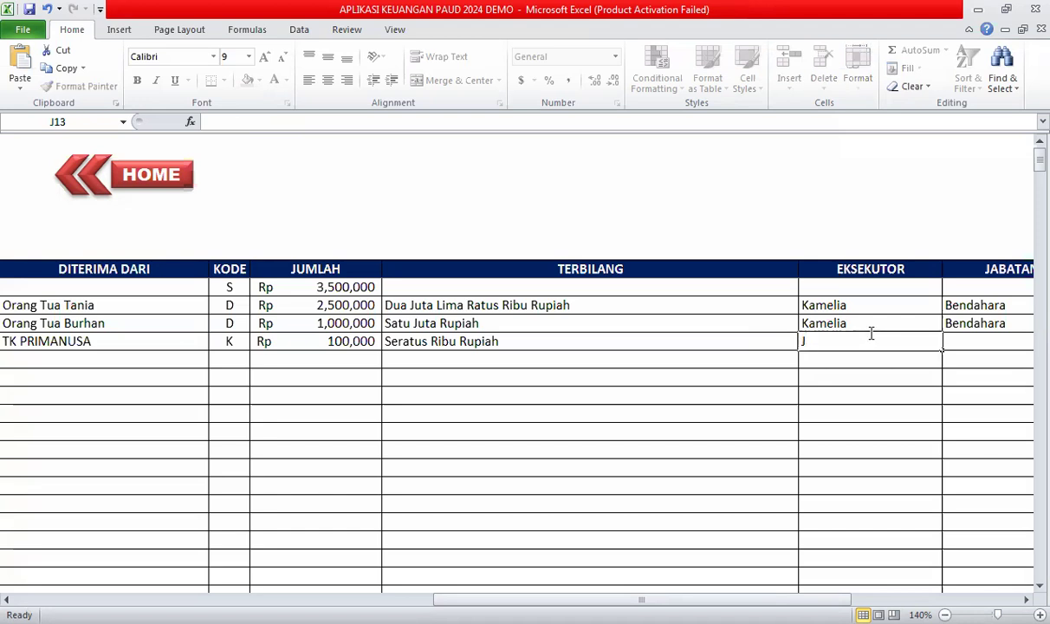
left_click(959, 343)
type("Pe")
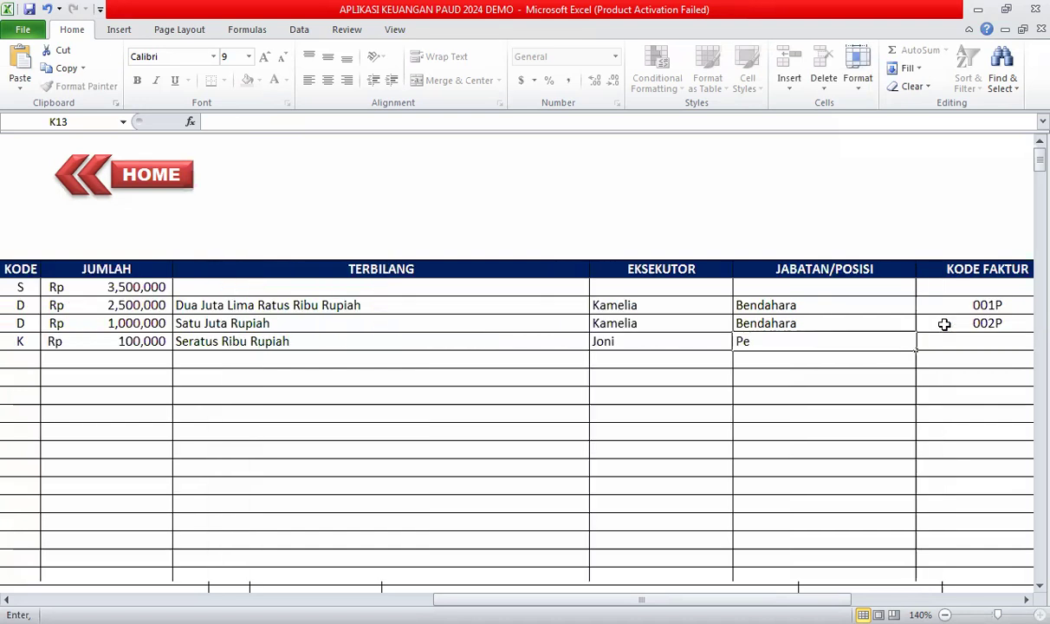
type("mili")
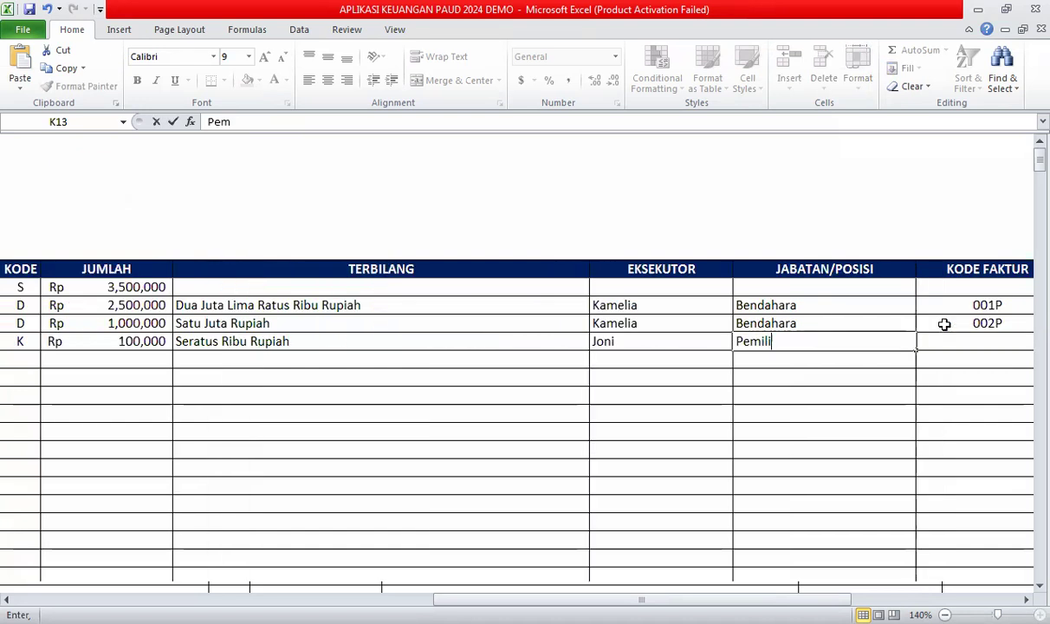
type("k Toko")
left_click(944, 342)
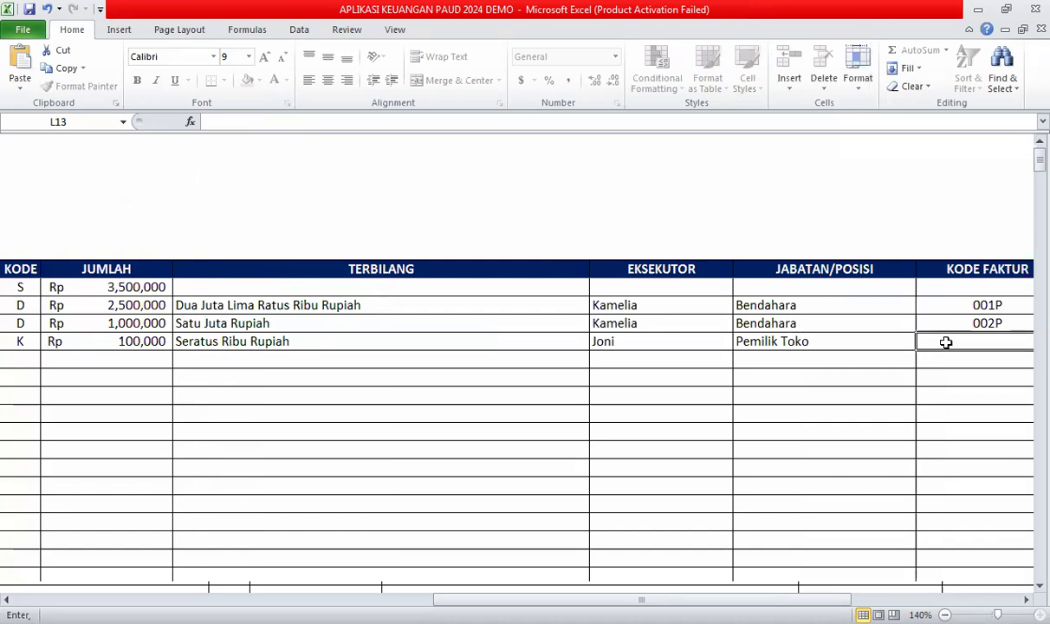
type("00")
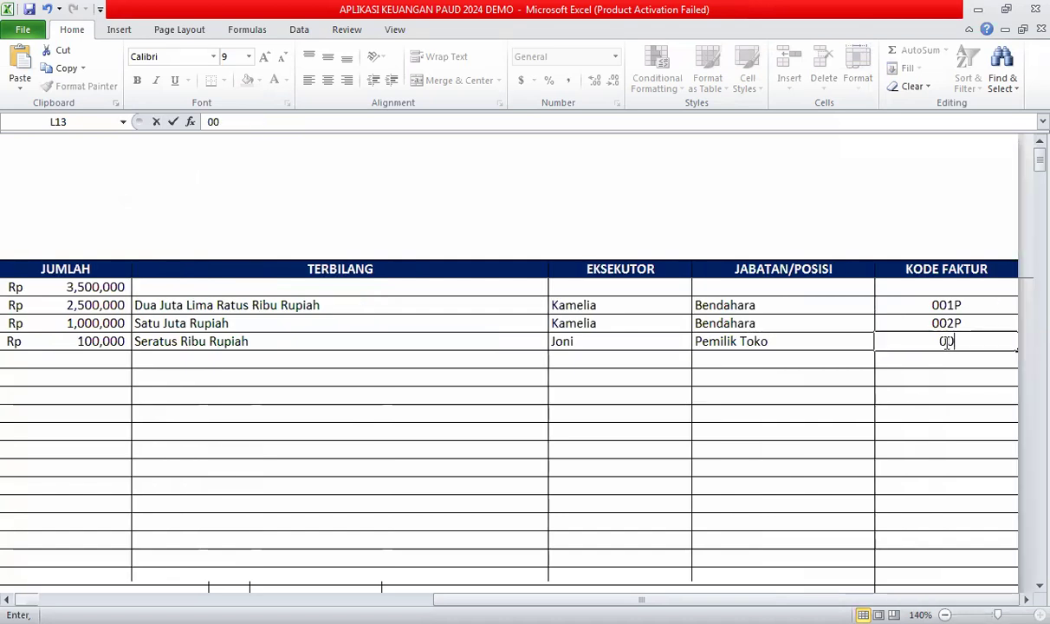
key("BackSpace")
type("03P")
left_click(832, 381)
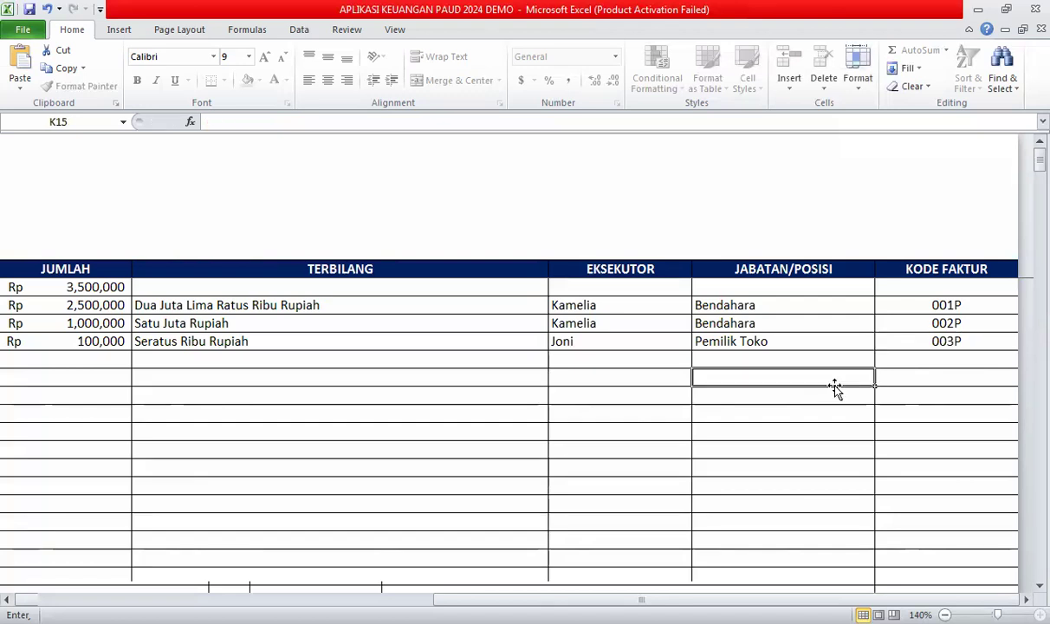
left_click(482, 342)
key("Left")
key("ctrl+Page_Up")
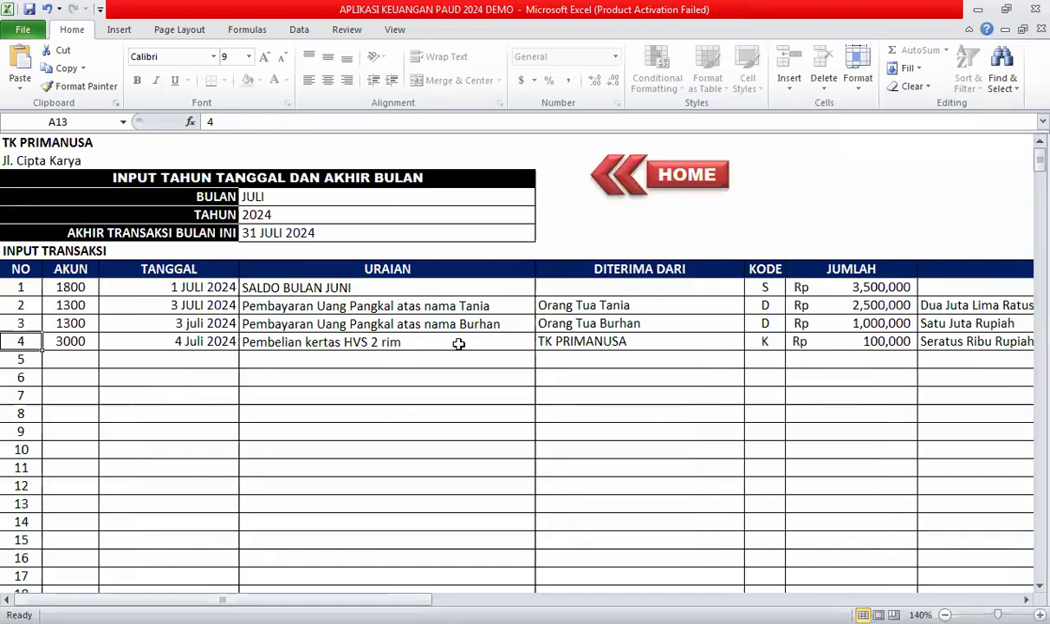
Switch the KWITANSI payment slip to transaction number 4, then return to INPUT TRANSAKSI.
left_click(687, 182)
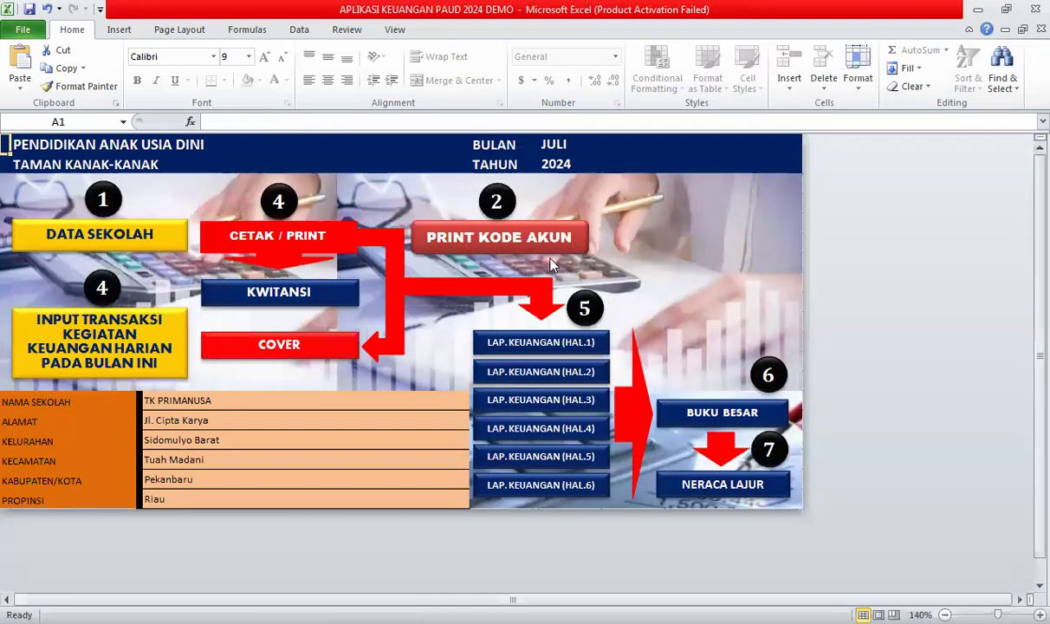
left_click(442, 237)
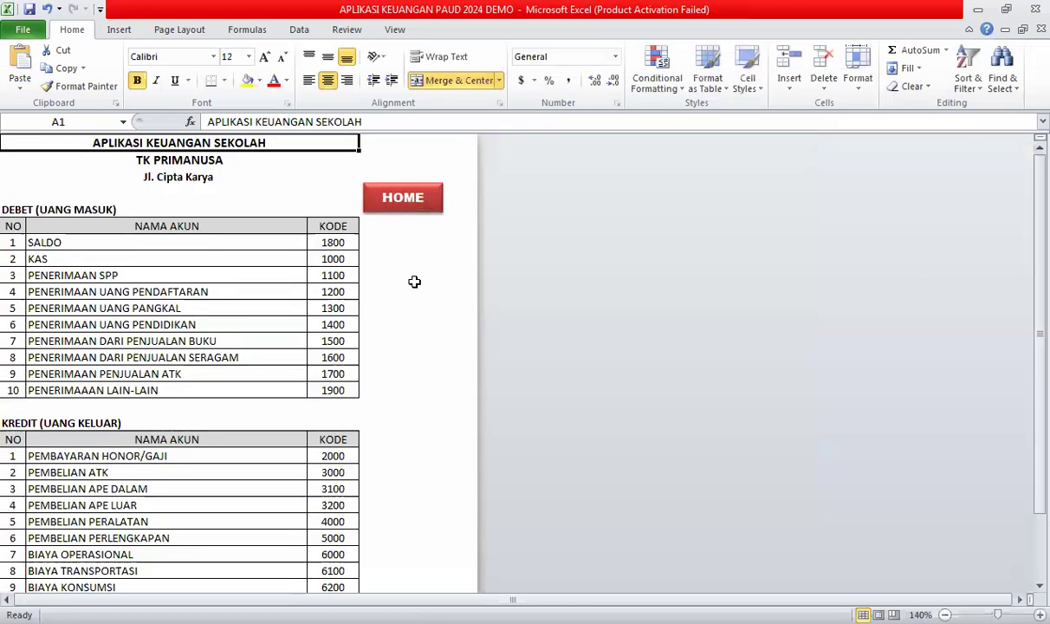
left_click(400, 199)
left_click(350, 286)
left_click(409, 253)
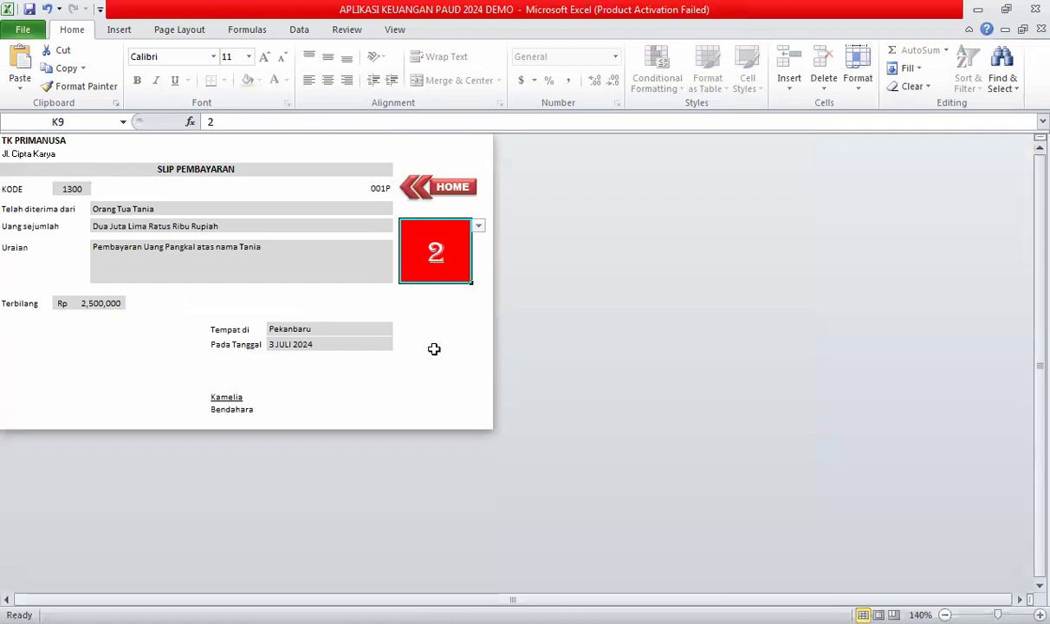
type("4")
key("Return")
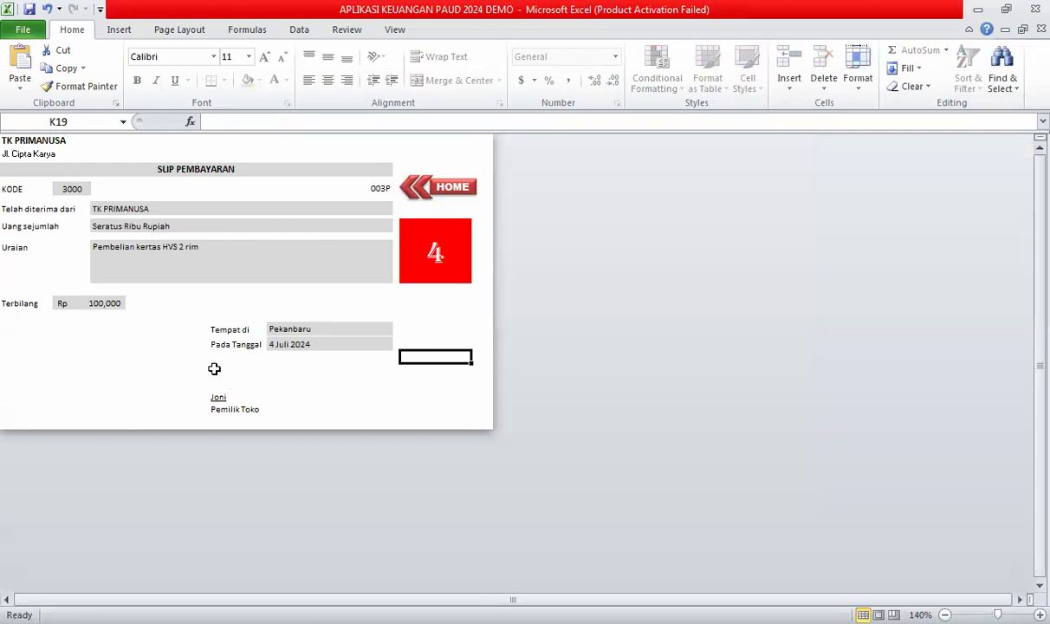
left_click(440, 185)
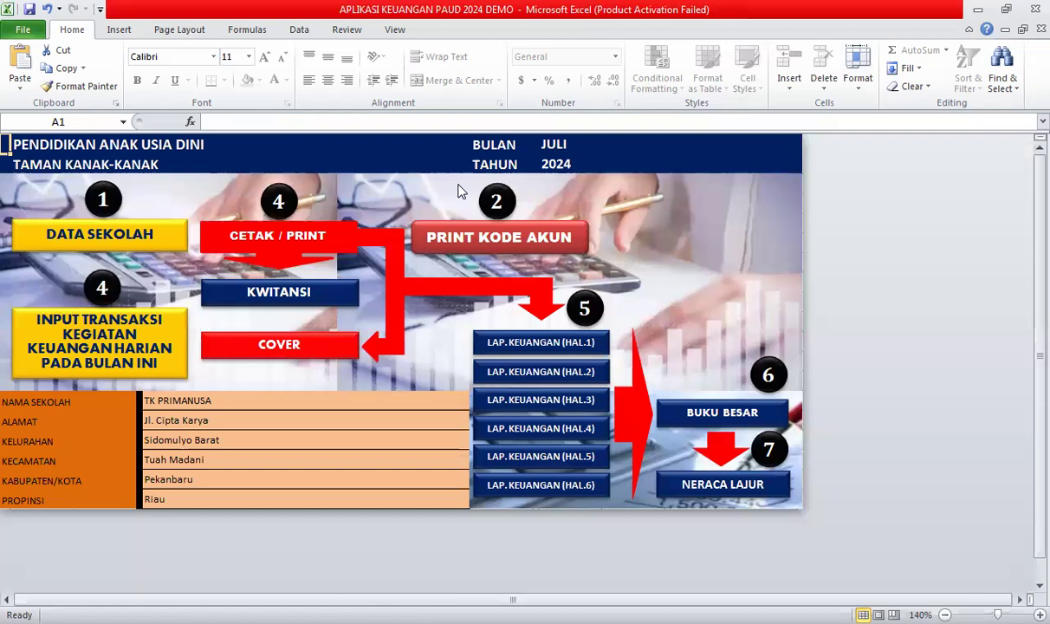
left_click(120, 319)
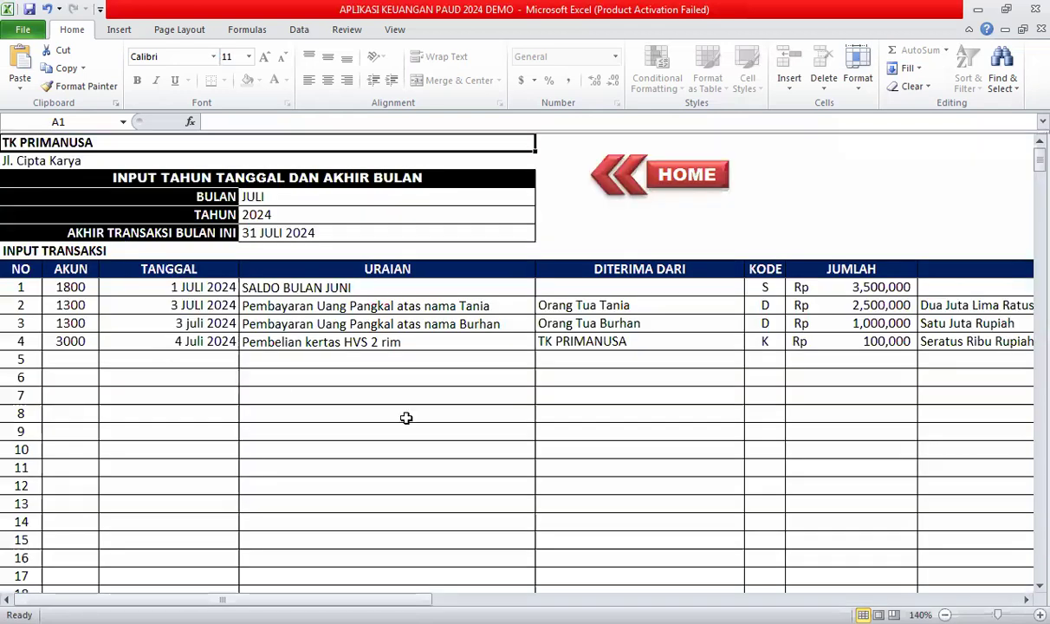
Review transaction 4's entries across all its columns.
left_click(607, 343)
key("Right")
key("Right")
key("Right")
key("Right")
key("Right")
key("Left")
key("Left")
key("Left")
key("Left")
key("Left")
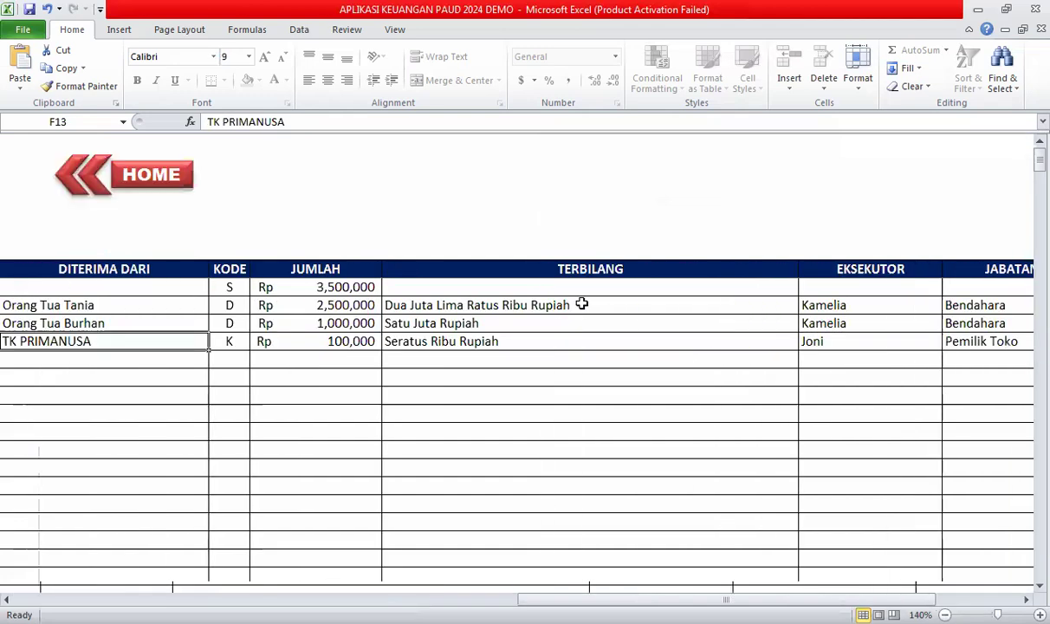
key("Left")
key("Left")
key("Left")
key("Left")
key("Left")
key("Right")
key("Right")
key("Right")
key("Right")
key("Right")
key("Right")
key("Right")
key("Right")
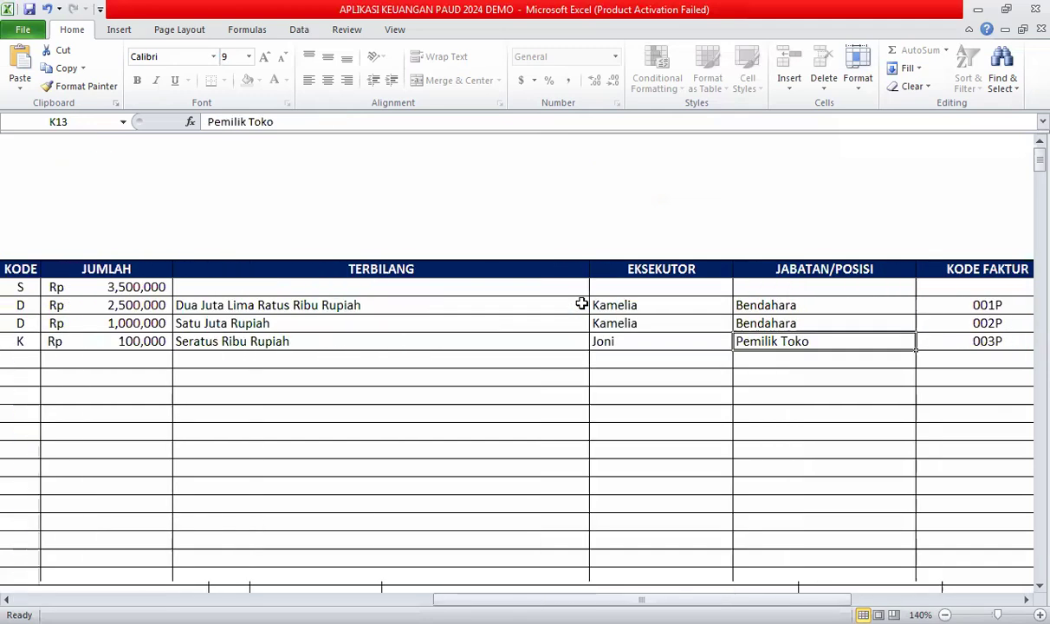
key("Left")
key("Left")
key("Left")
key("Left")
key("Left")
key("Left")
key("Left")
key("Left")
key("Left")
key("Left")
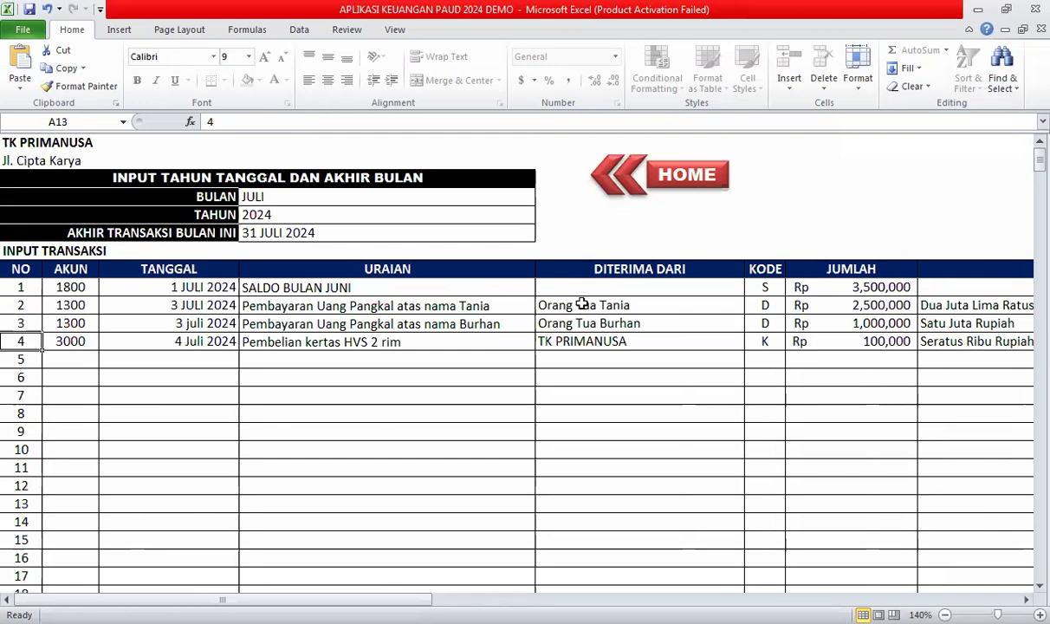
key("Right")
key("Right")
key("Right")
key("Right")
key("Right")
key("Right")
key("Right")
key("Right")
key("Right")
key("Right")
key("Home")
Enter 5 Juli 2024 as transaction 5's date.
key("Down")
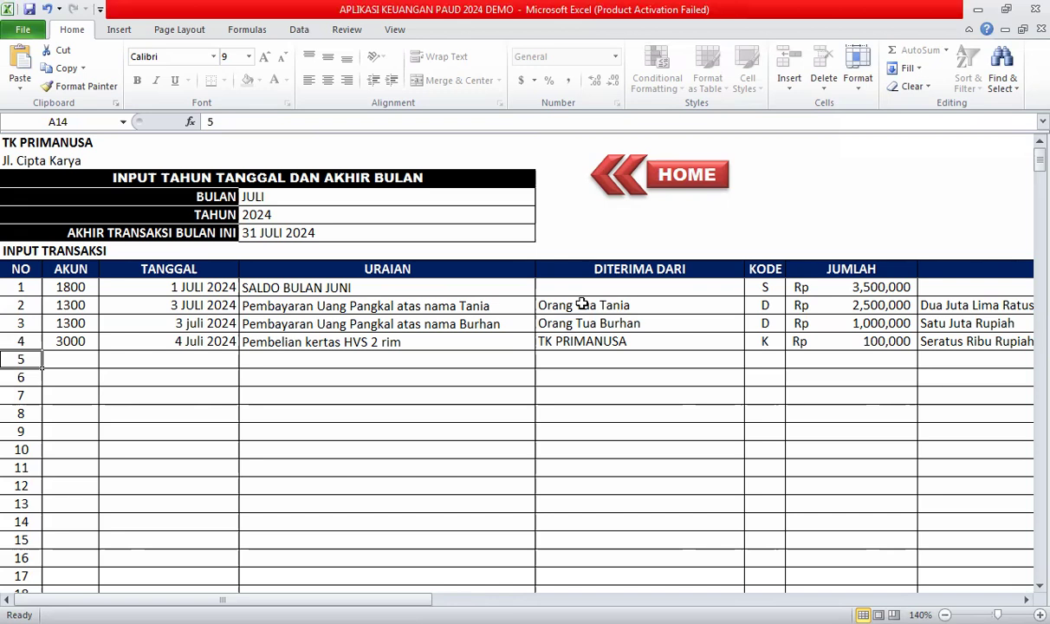
key("Right")
key("Right")
type("5 Juli 2024")
key("Right")
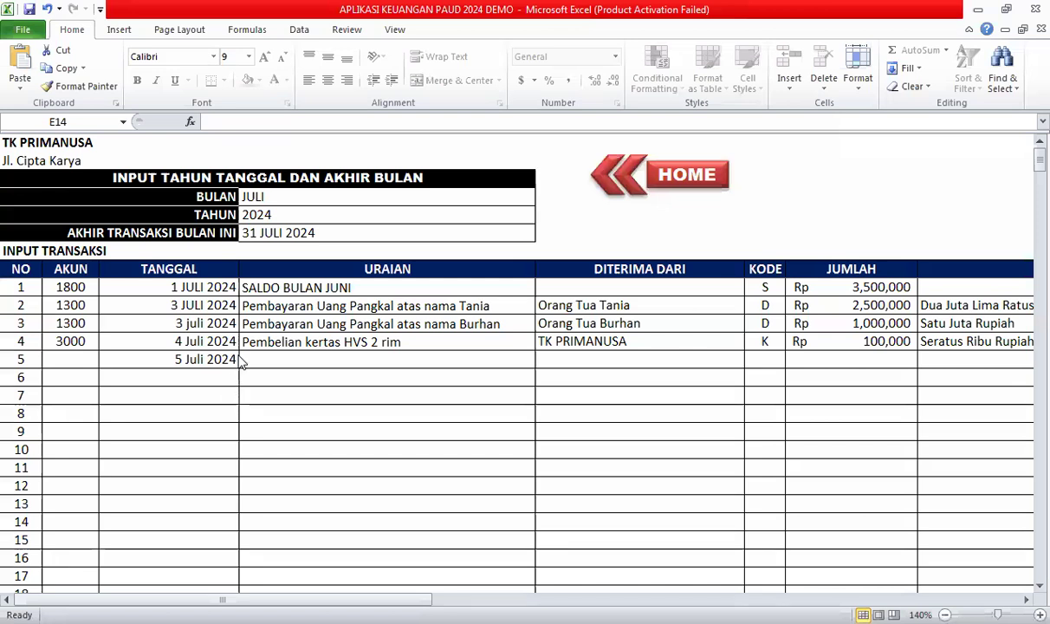
Enter account 1100, an SPP tuition-payment description naming the pupil, and the pupil's parent as payer.
left_click(54, 360)
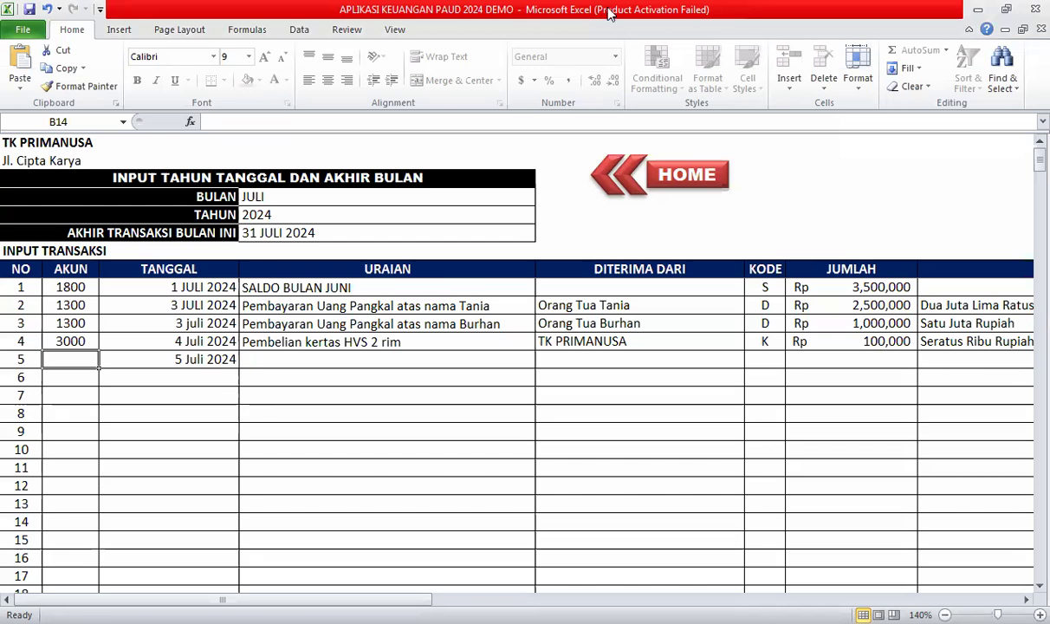
type("1100")
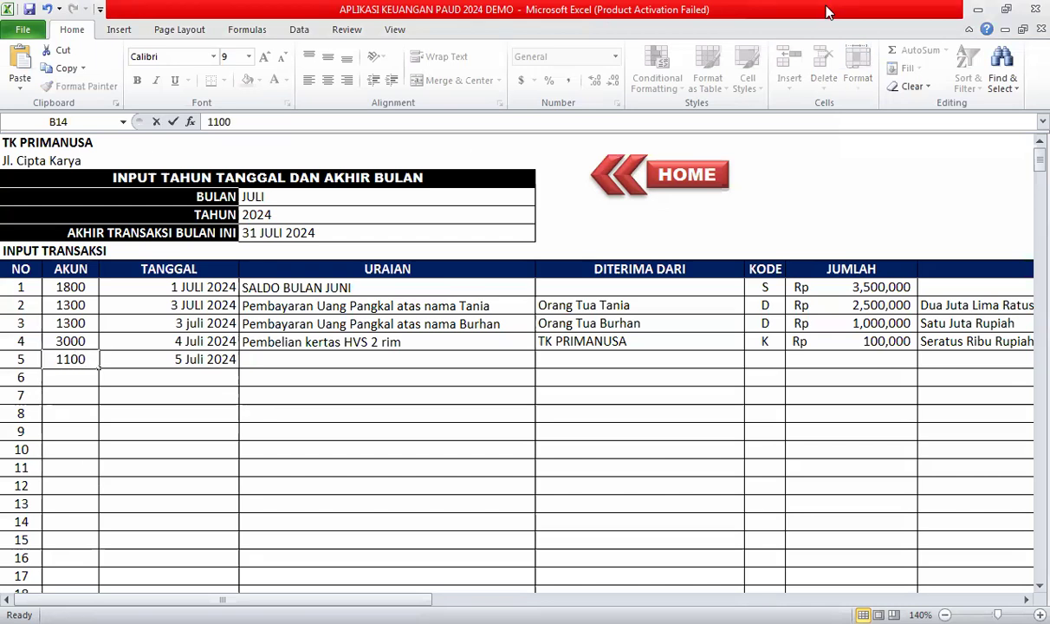
key("Tab")
key("Tab")
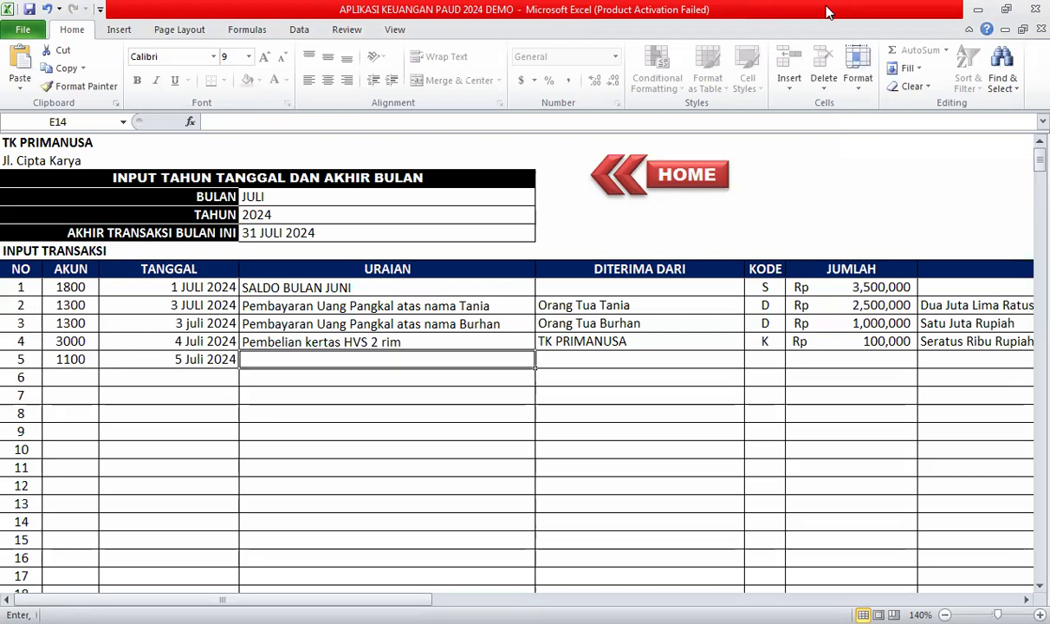
type("Pembayaran Uang SPP")
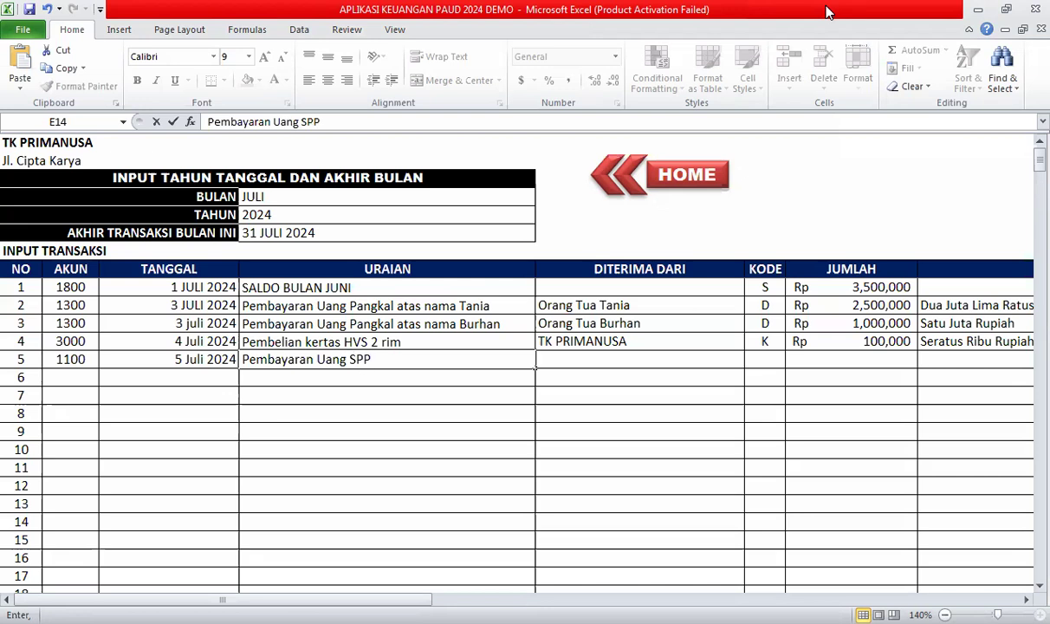
type(" atas nama Tania")
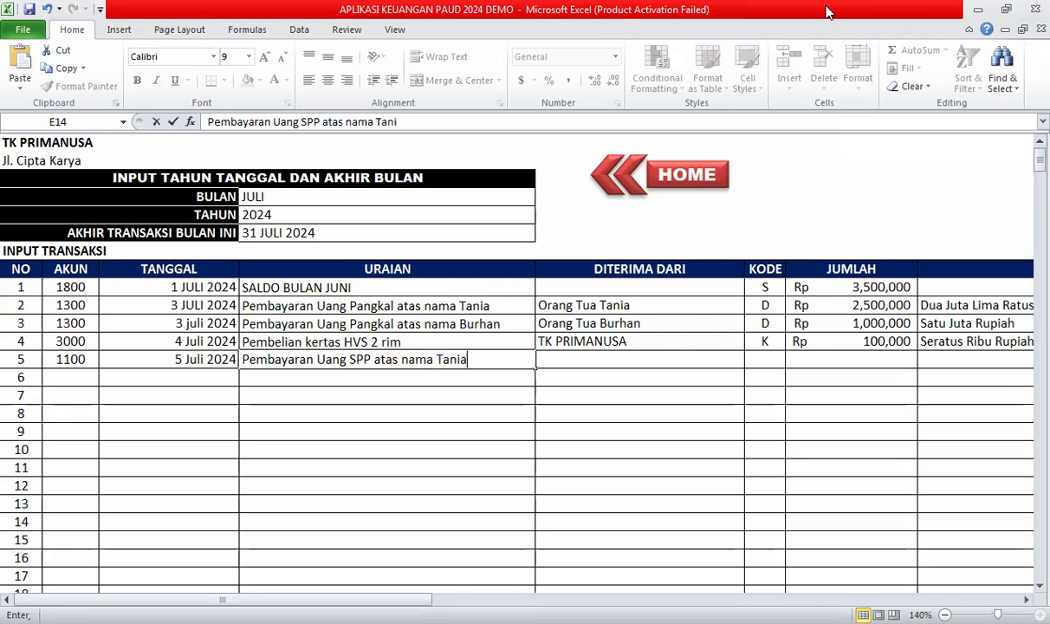
key("Tab")
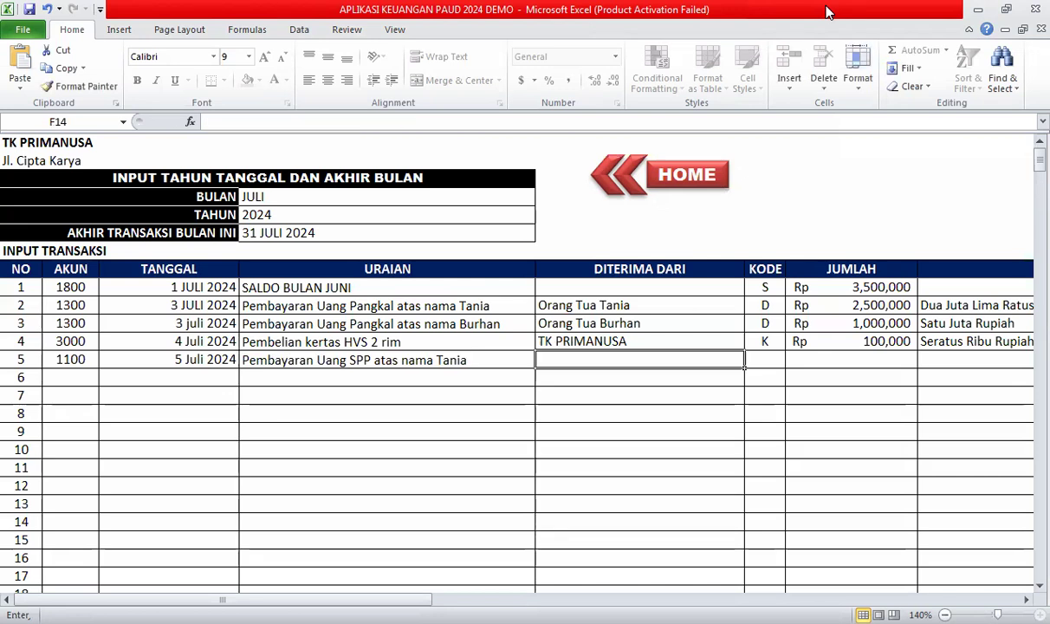
type("Orang Tua")
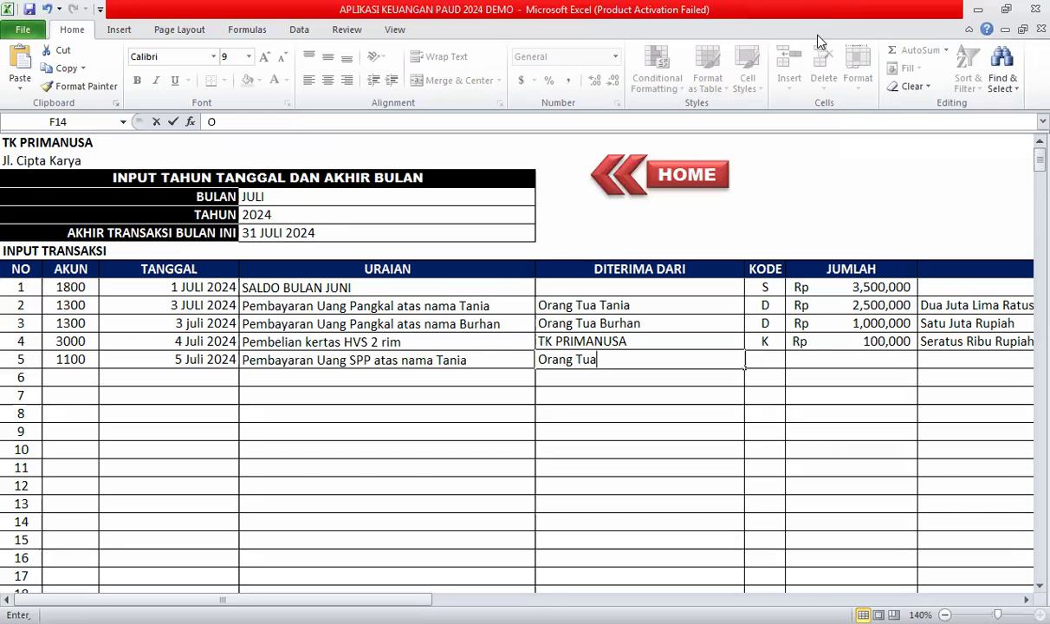
type(" T")
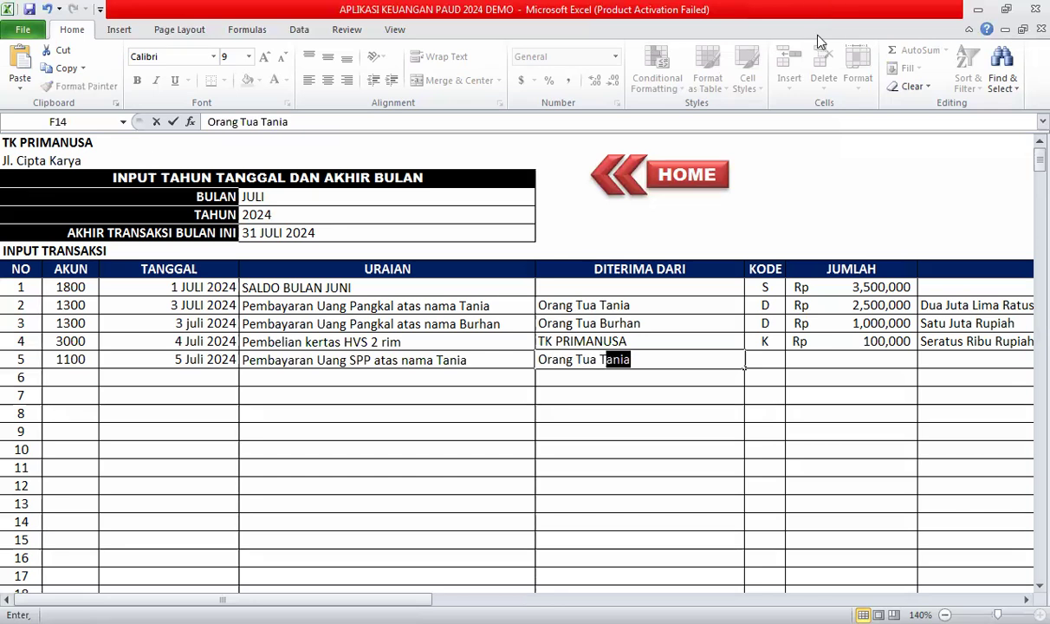
Give transaction 5 code D and amount 150,000.
left_click(761, 359)
left_click(791, 361)
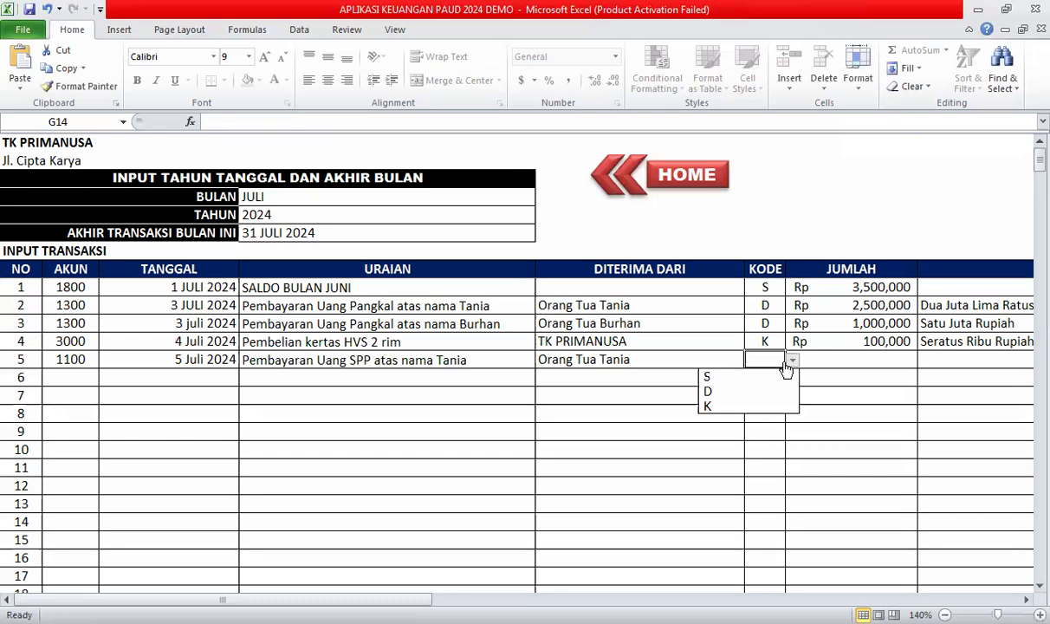
left_click(727, 392)
left_click(894, 358)
type("150,")
type("0000")
key("Tab")
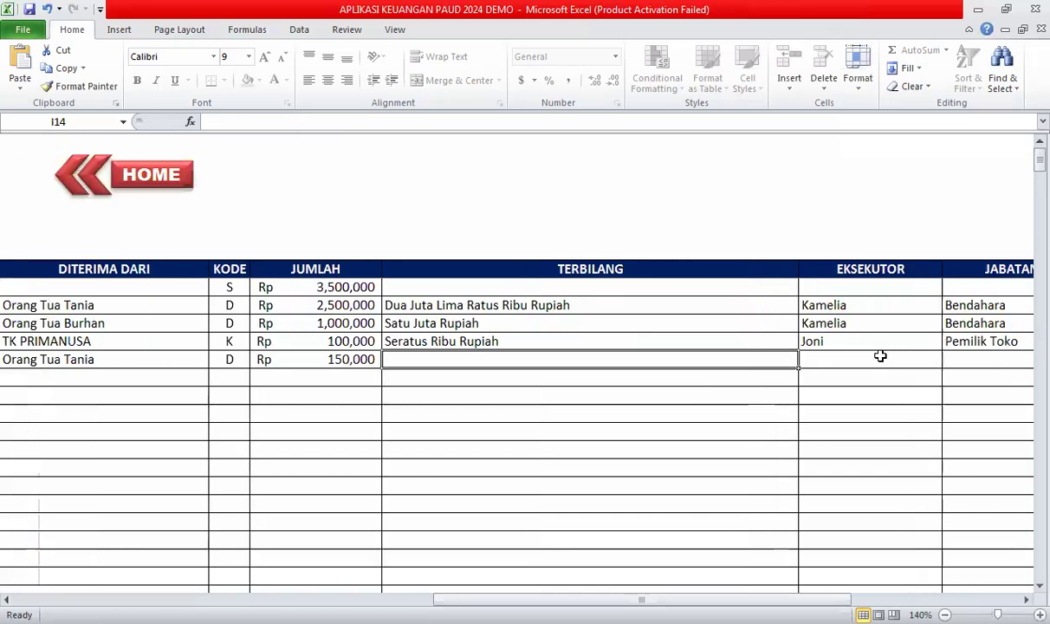
Add Seratus Lima Puluh Ribu Rupiah, the executor's name, Bendahara and invoice code 004P.
type("Ser")
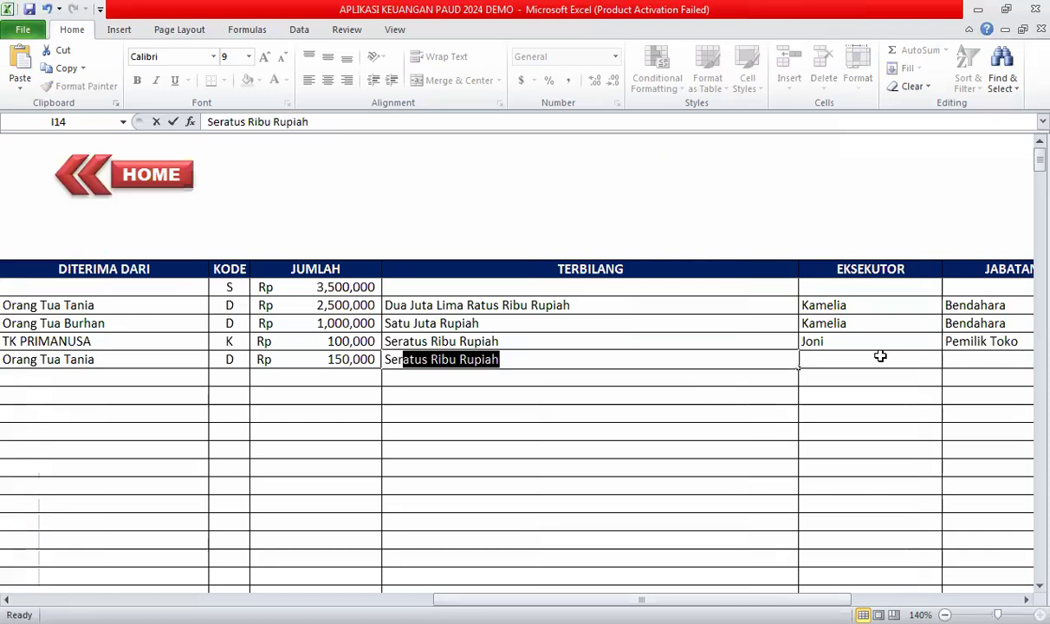
type("atus ")
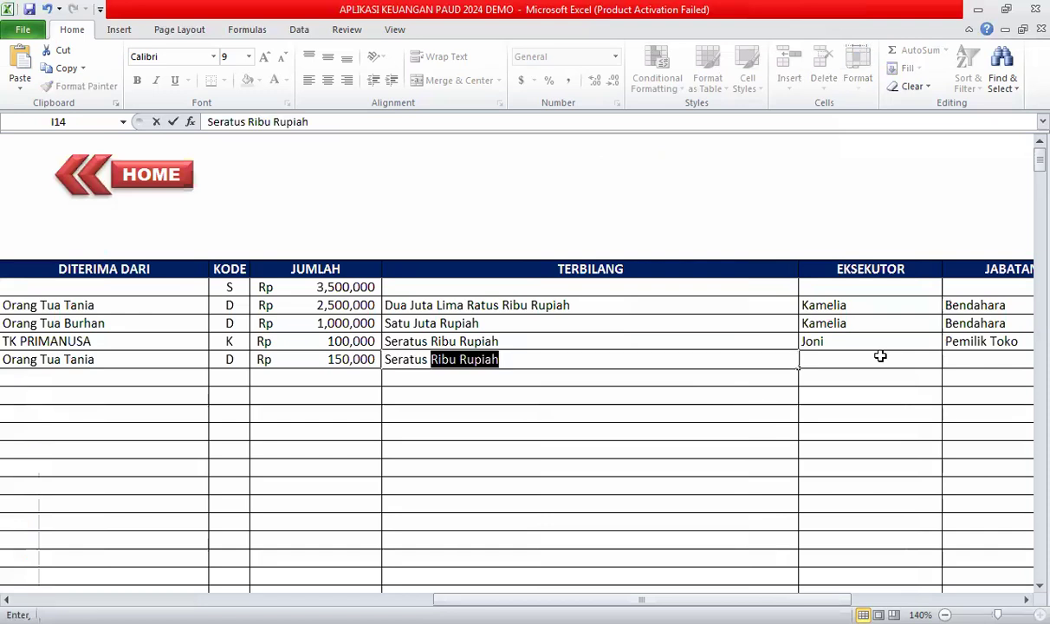
type("Lima Pul")
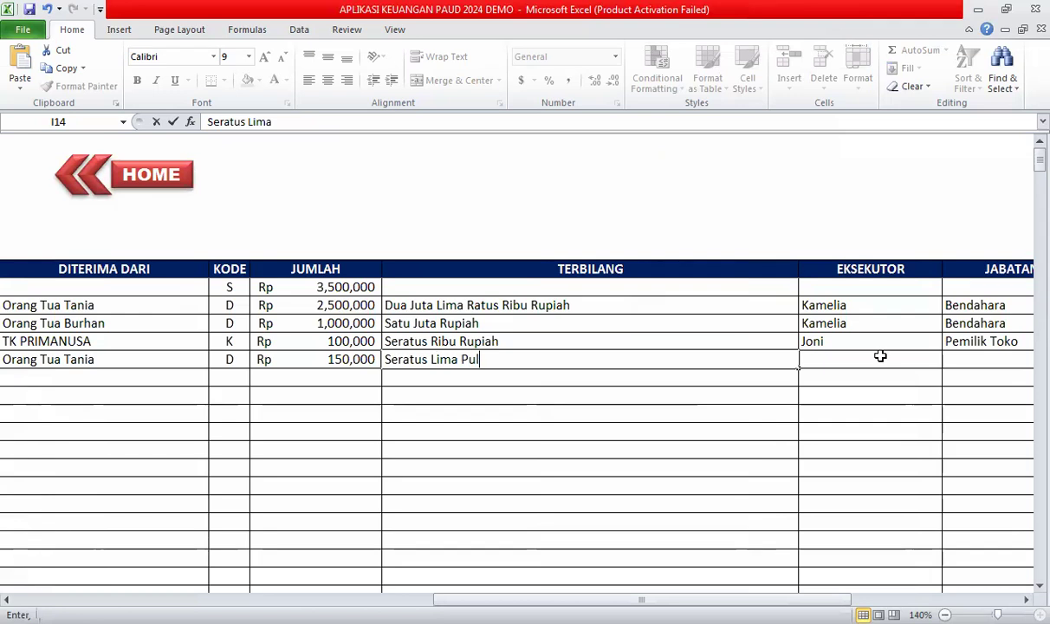
type("uh Ribu")
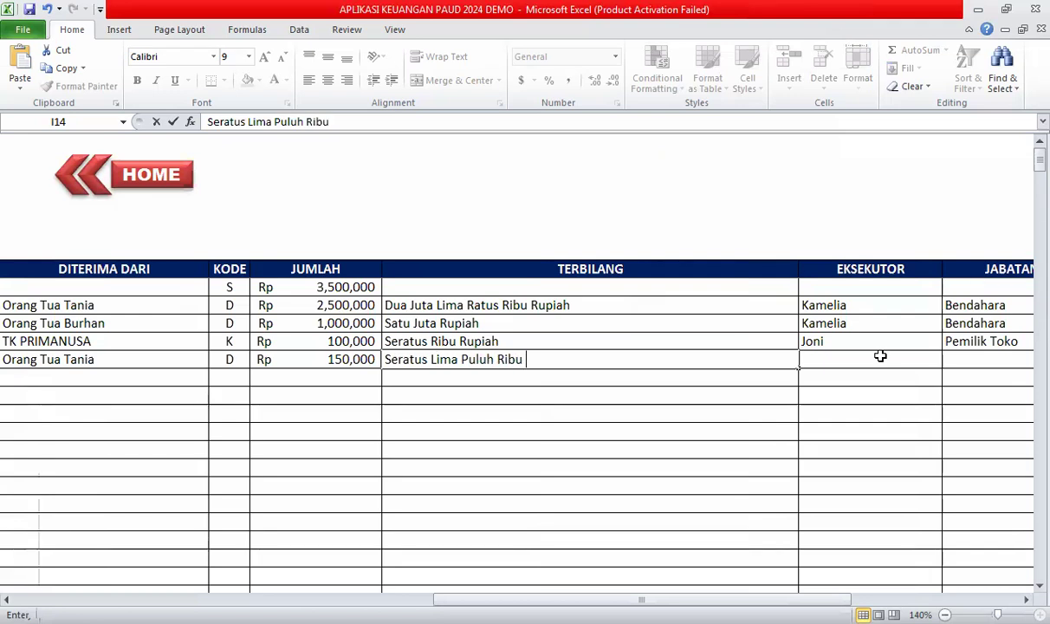
type(" Rupiah")
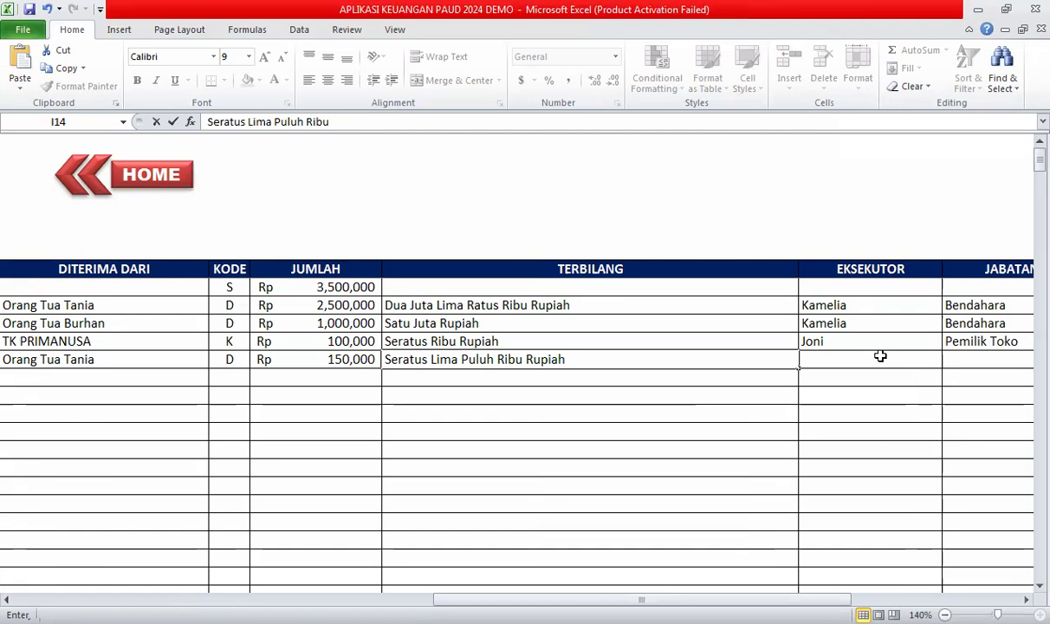
left_click(837, 350)
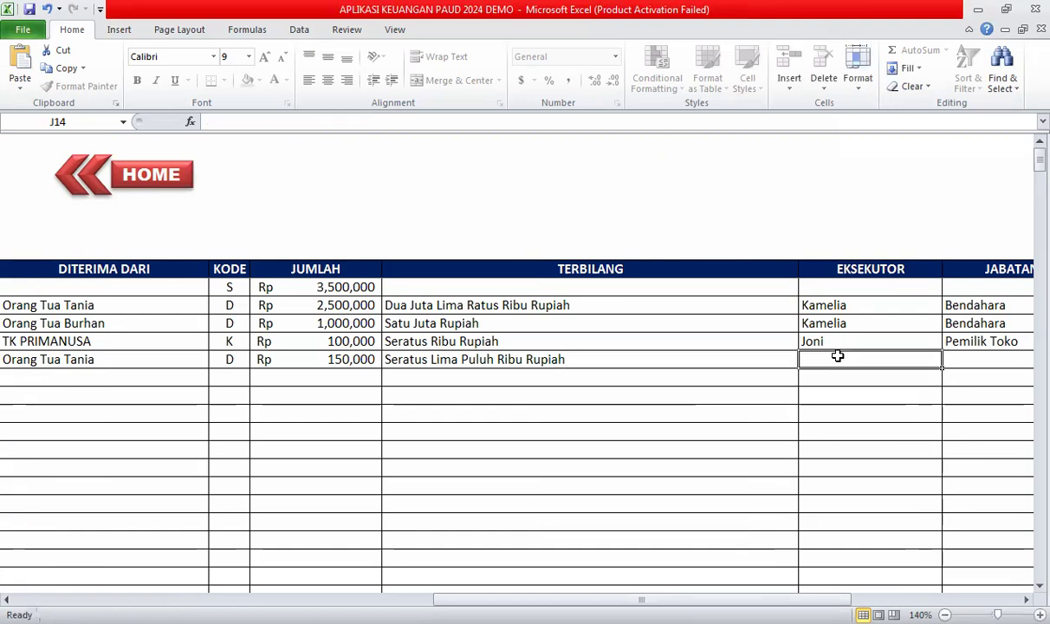
type("Kamelia")
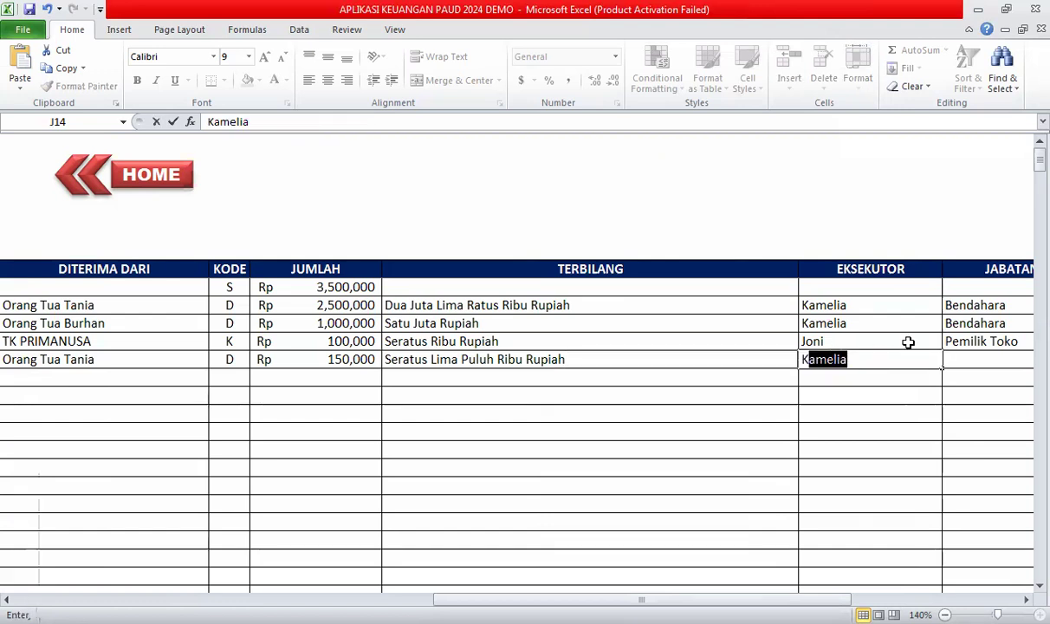
left_click(959, 359)
type("Bendahara")
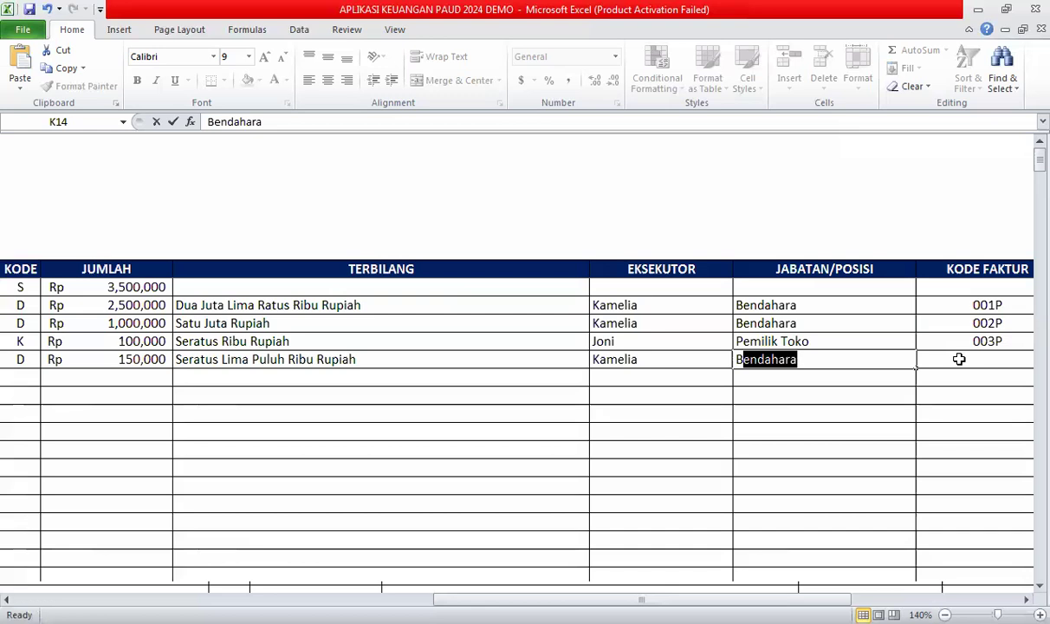
left_click(959, 358)
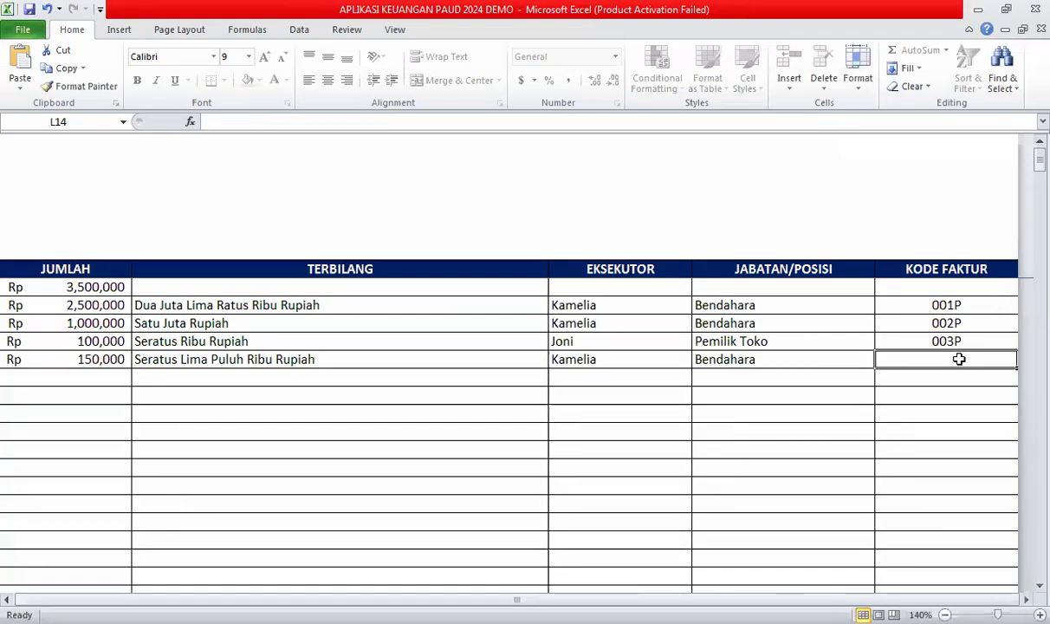
type("004P")
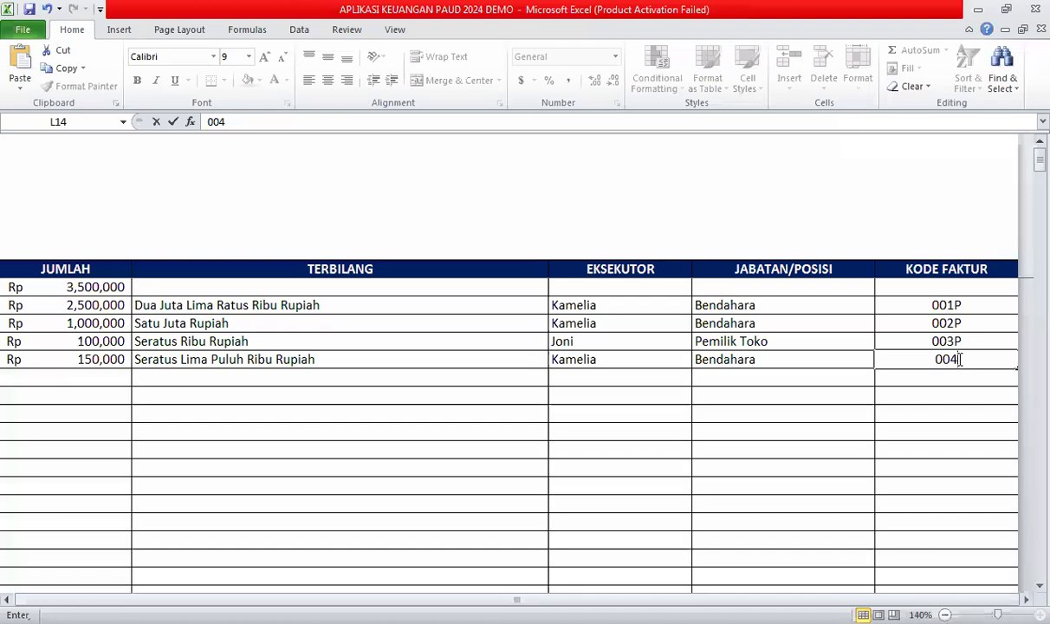
left_click(615, 432)
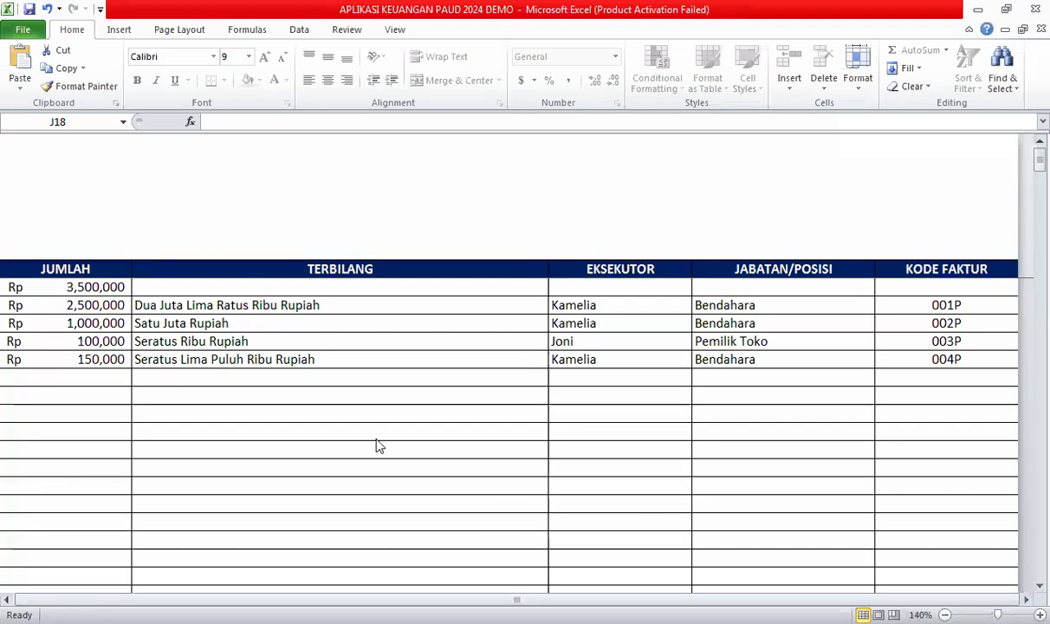
left_click(205, 373)
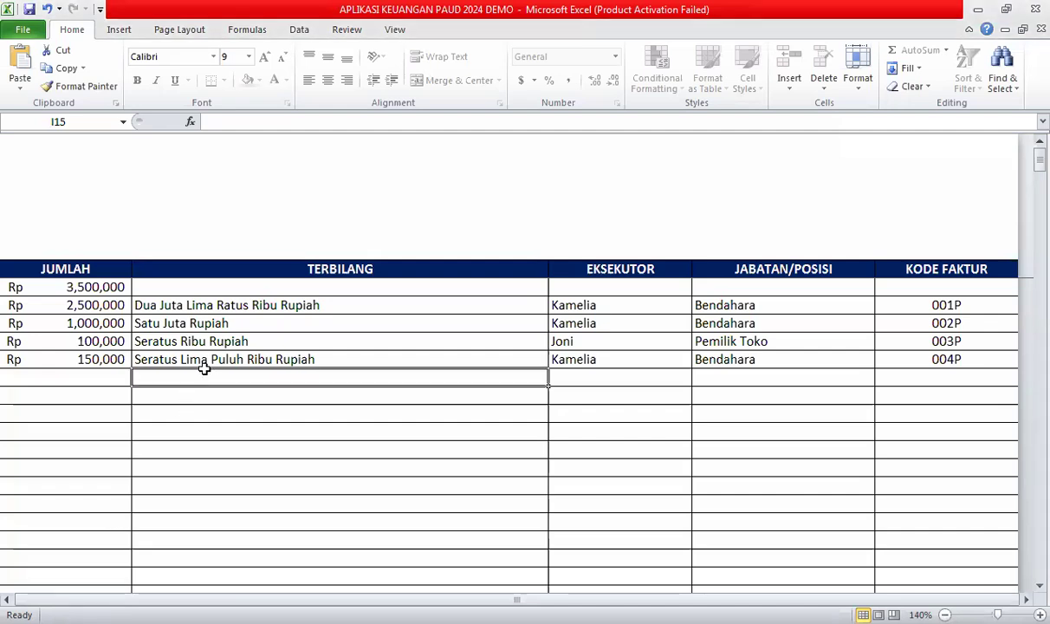
key("Left")
key("Left")
key("Left")
key("Left")
key("Left")
key("Left")
key("Left")
key("Left")
key("Right")
key("Right")
key("Right")
key("Right")
key("Right")
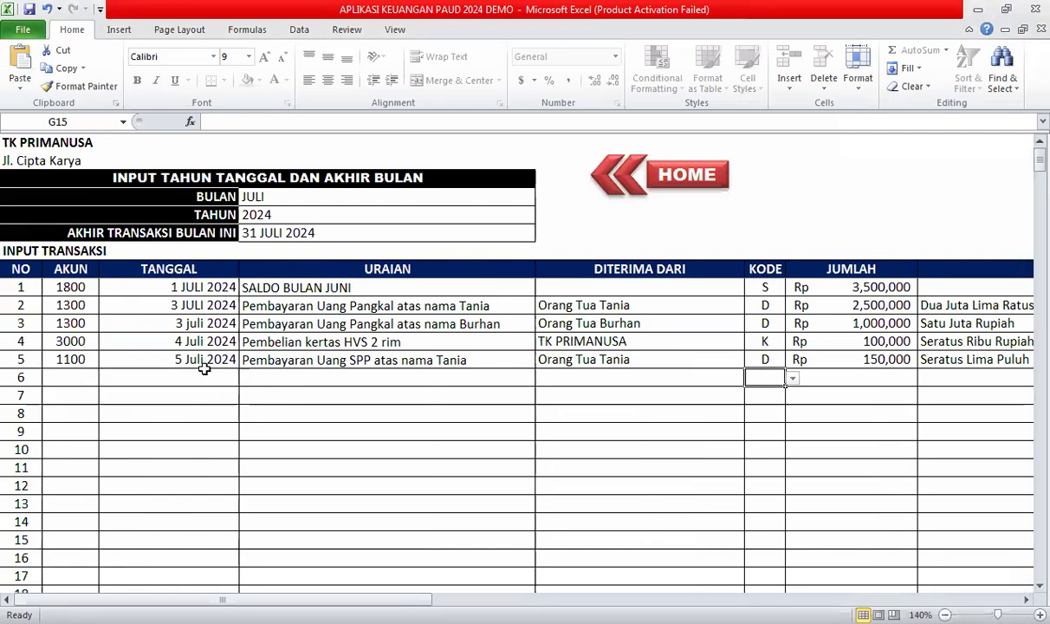
key("Right")
key("Right")
key("Right")
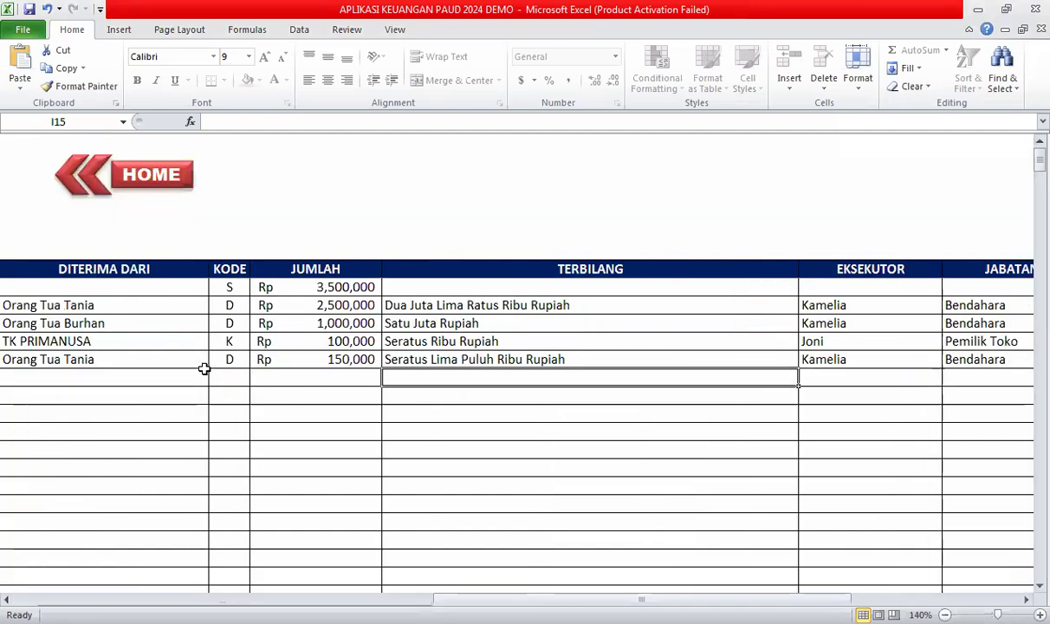
key("Left")
key("Left")
key("Left")
key("Left")
key("Home")
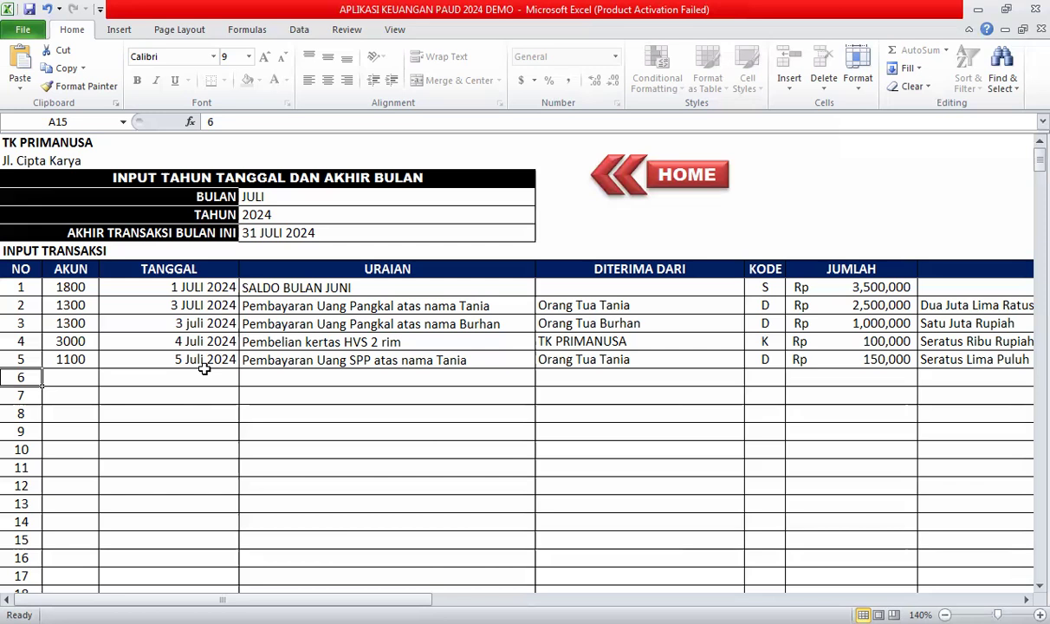
Enter 6 Juli 2024 as transaction 6's date and move to its description cell.
left_click(204, 371)
type("6")
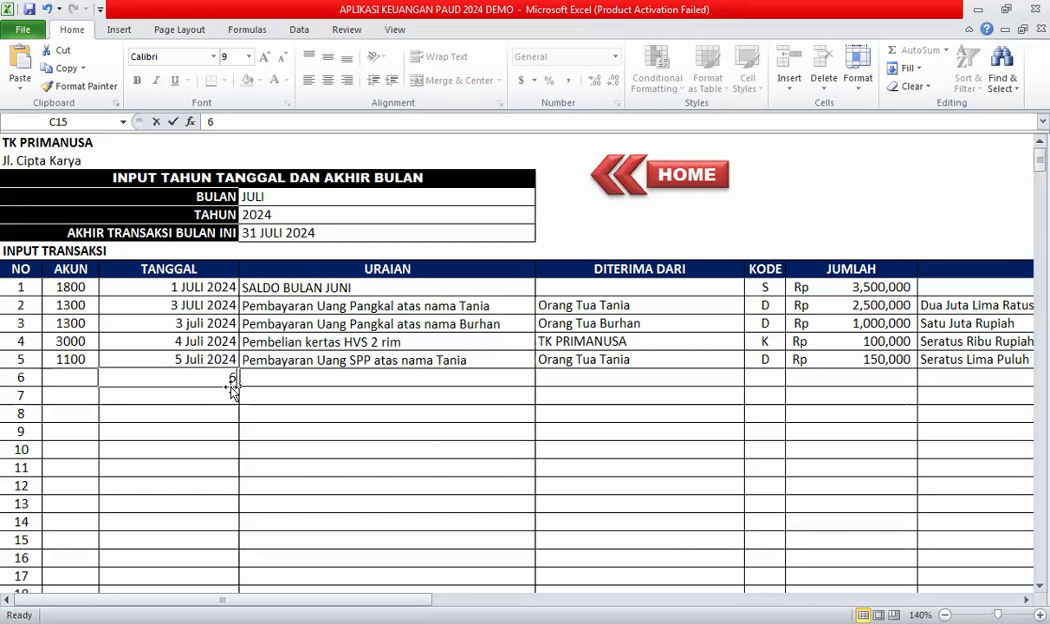
type(" Juli 2024")
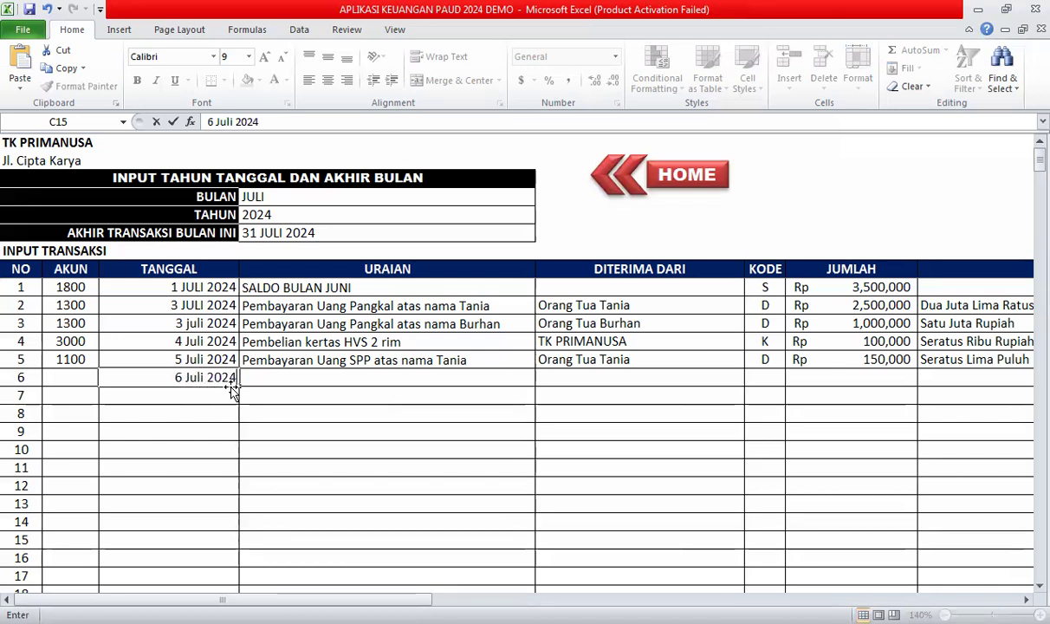
left_click(316, 348)
left_click(334, 372)
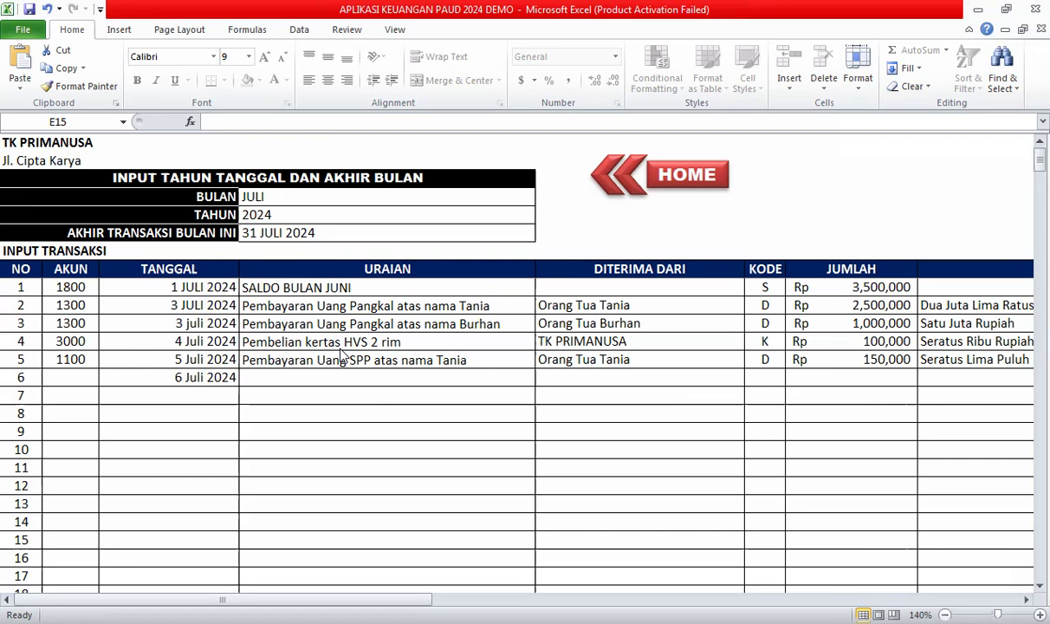
left_click(278, 374)
Enter account 1300 and an Uang Pangkal entrance-fee description naming the pupil.
left_click(80, 377)
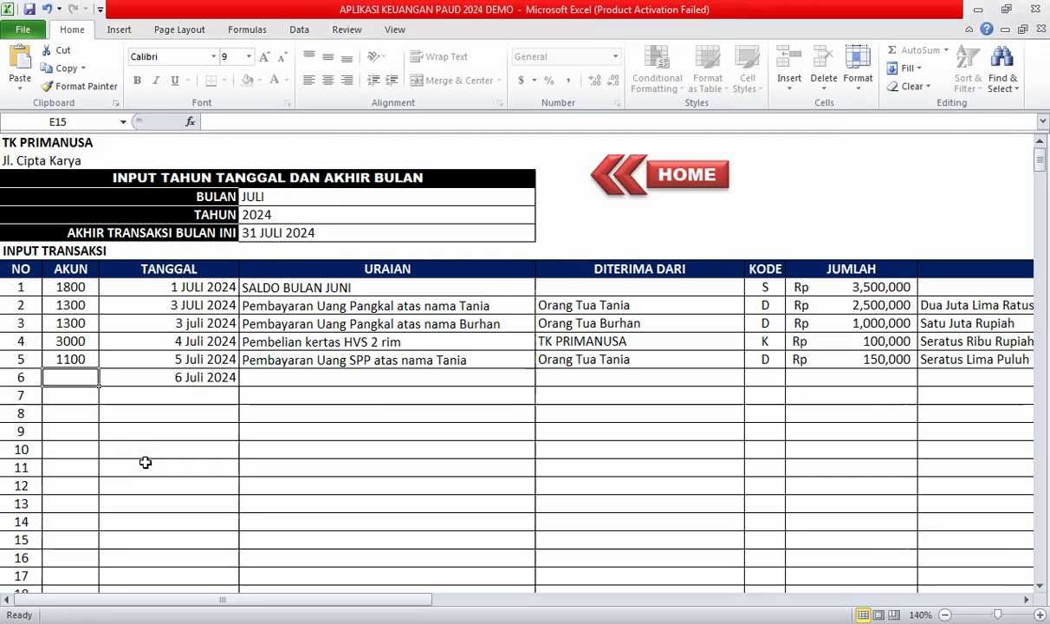
type("1300")
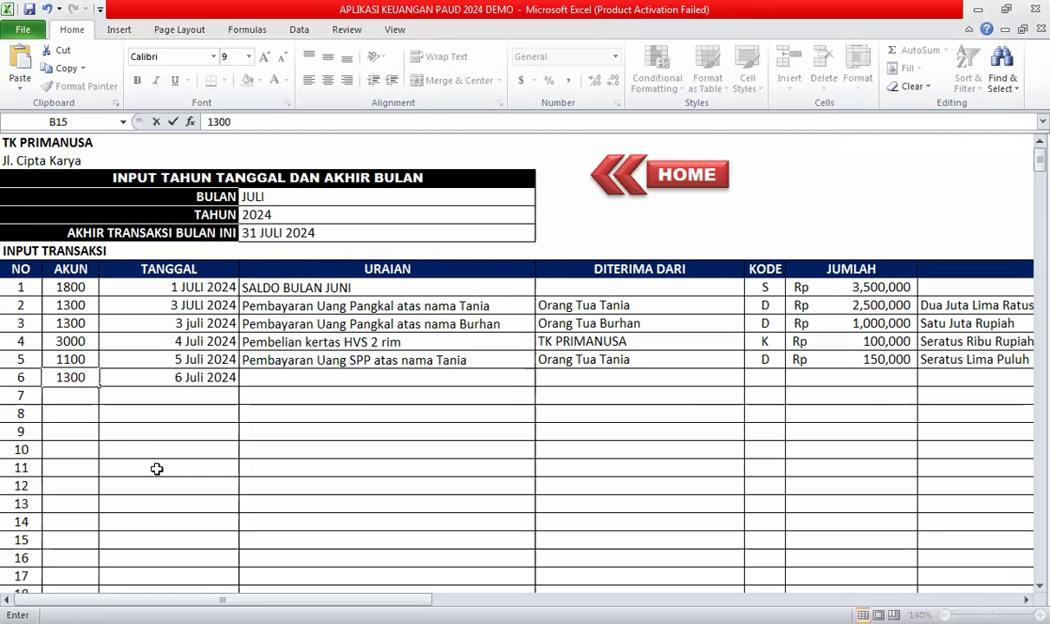
key("Tab")
type("Pema")
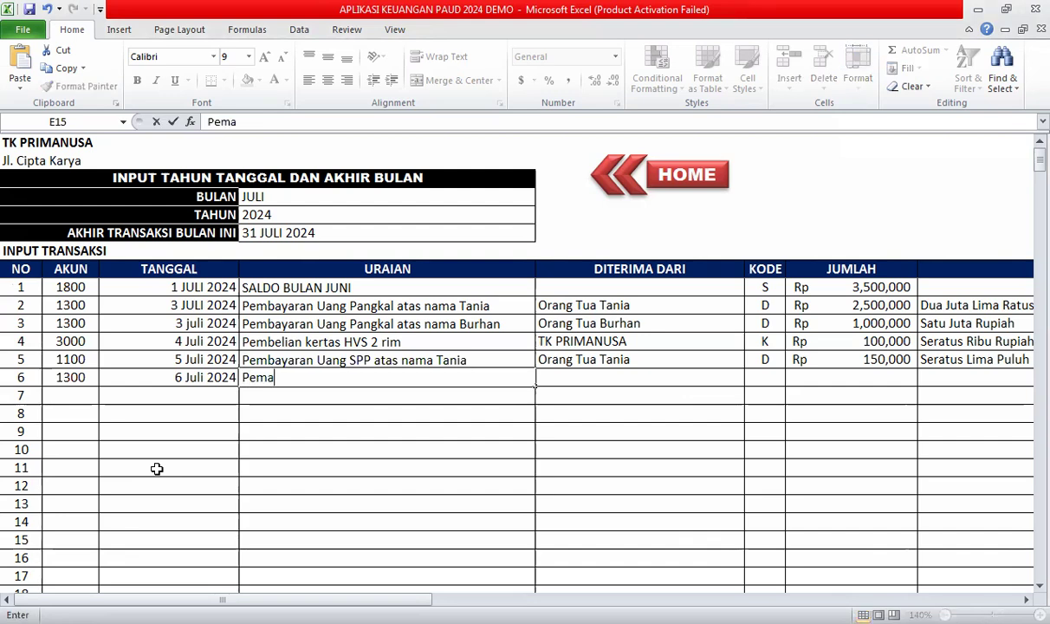
key("BackSpace")
type("bayaa")
key("BackSpace")
type("ran Y")
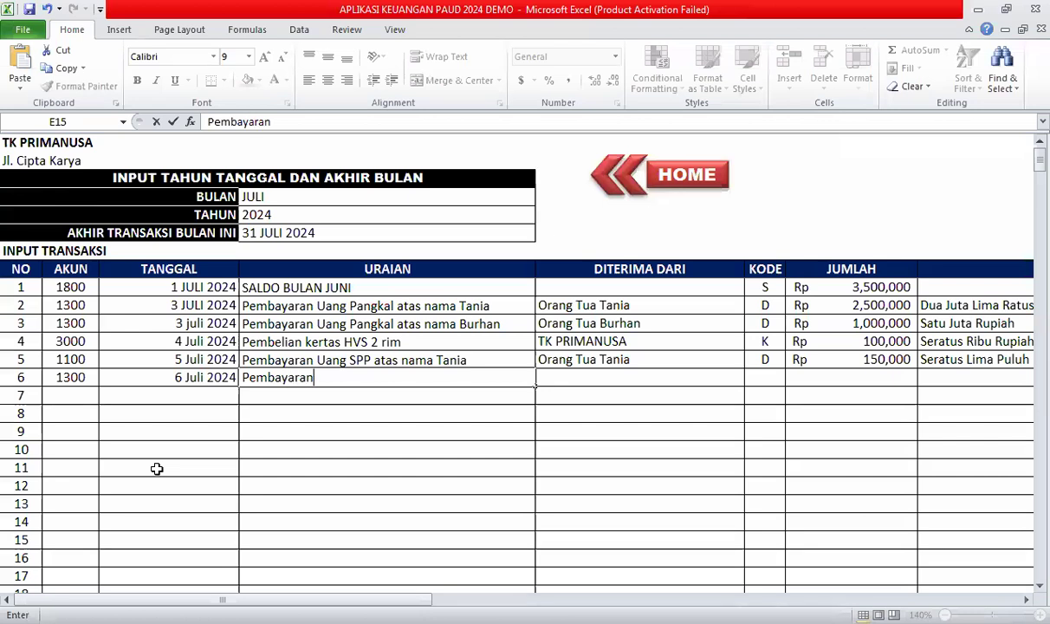
key("BackSpace")
type("Uang Pangkal")
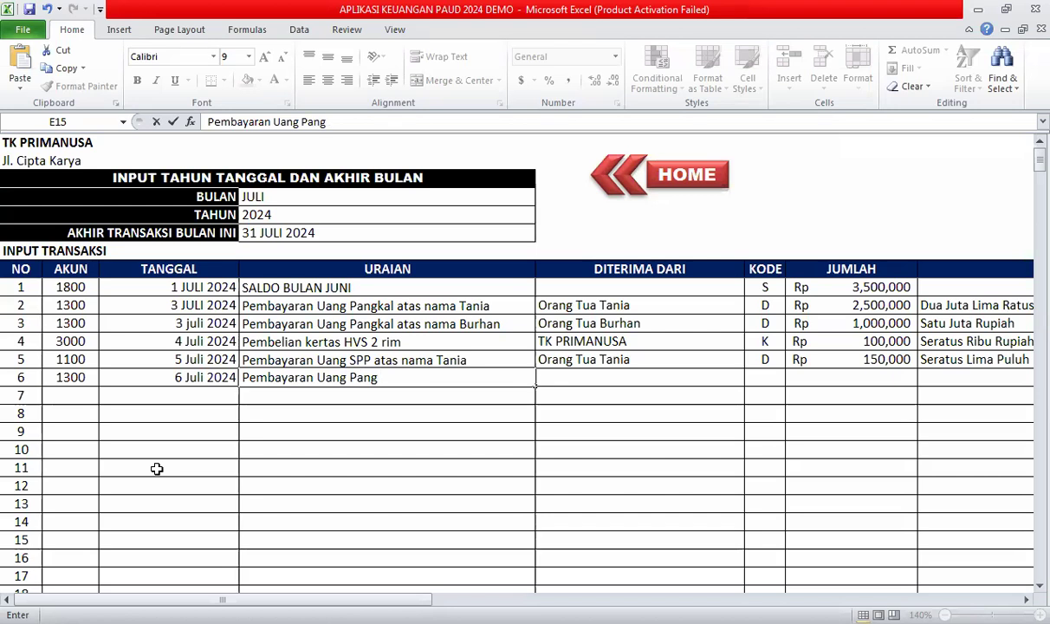
type(" atas nama ")
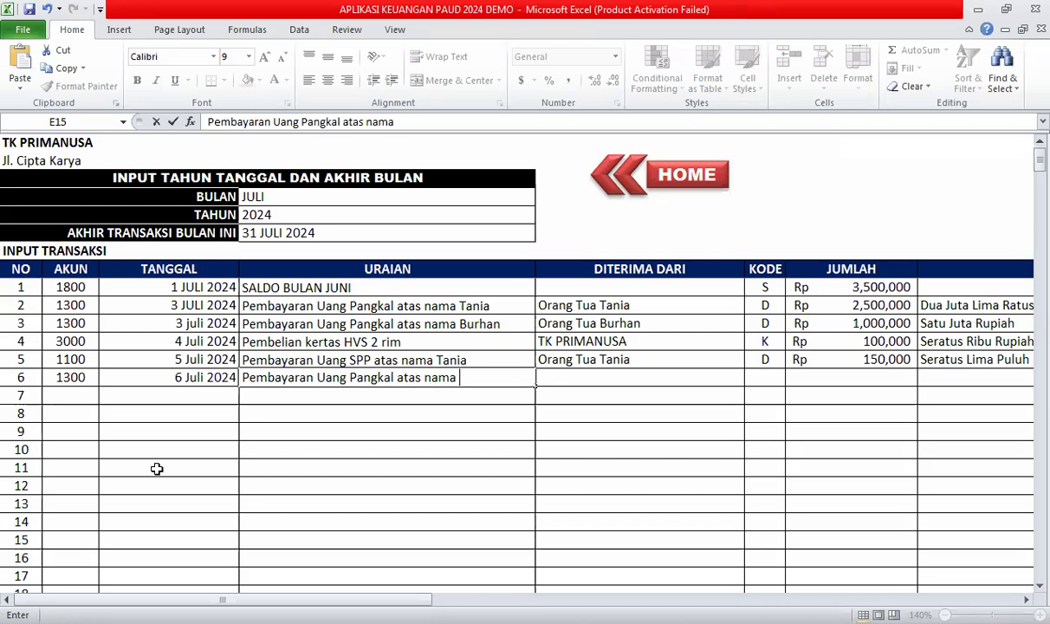
type("Putri")
key("Tab")
Set the pupil's parent as payer, code D and amount 1,500,000.
type("Orang ")
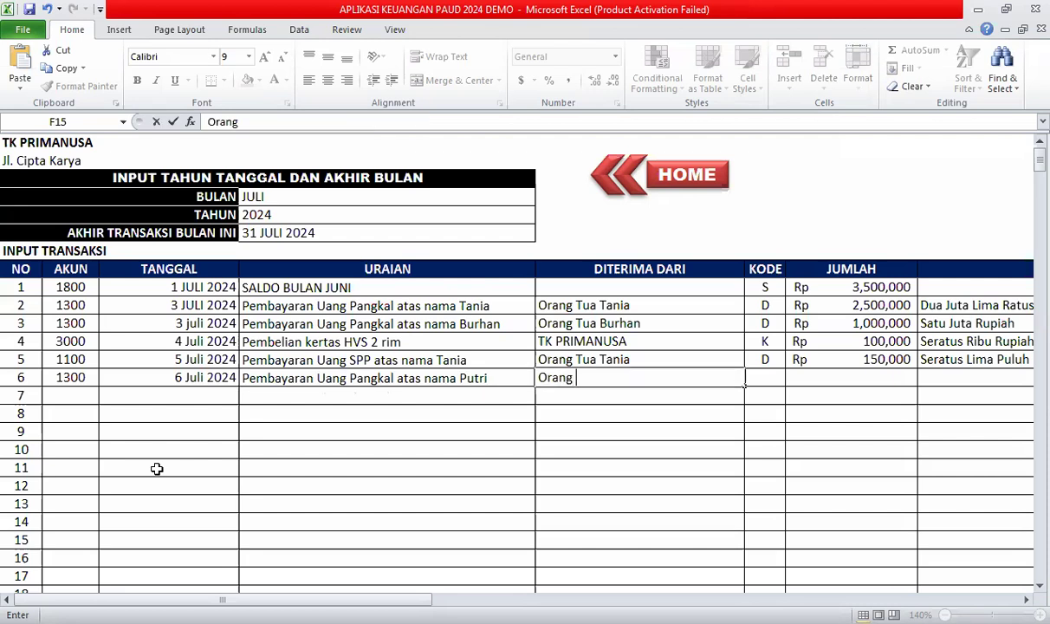
type("Tua Putri")
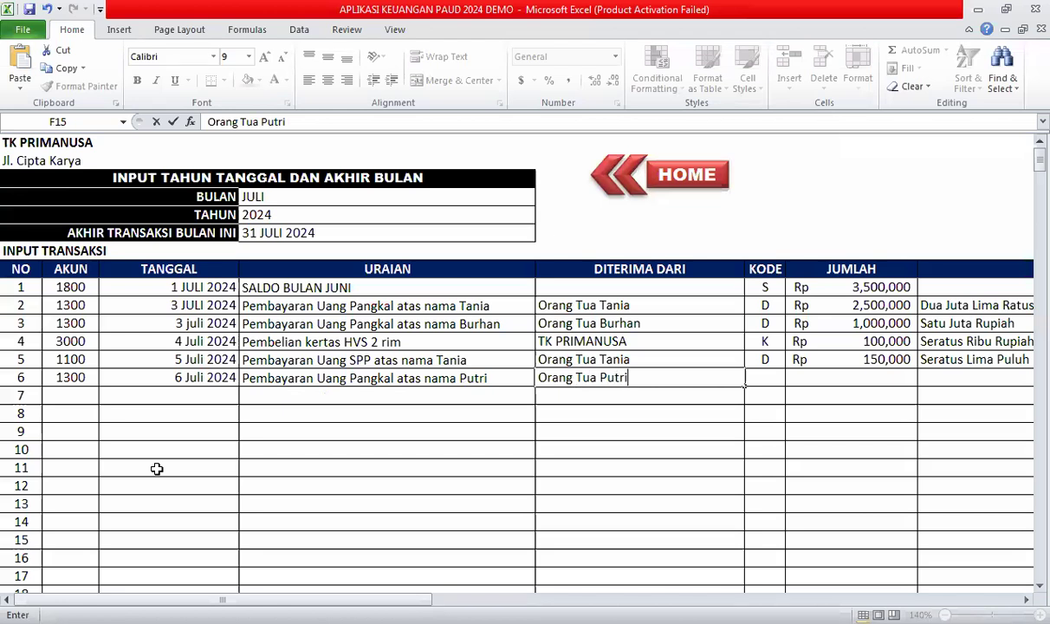
key("Tab")
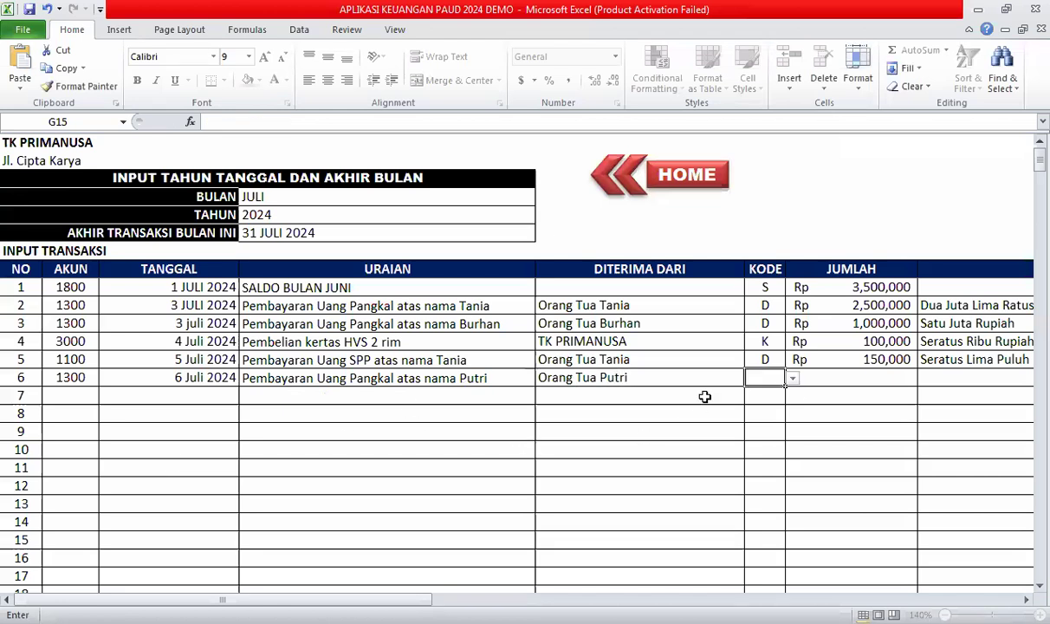
left_click(792, 380)
left_click(756, 410)
key("Tab")
type("1500000")
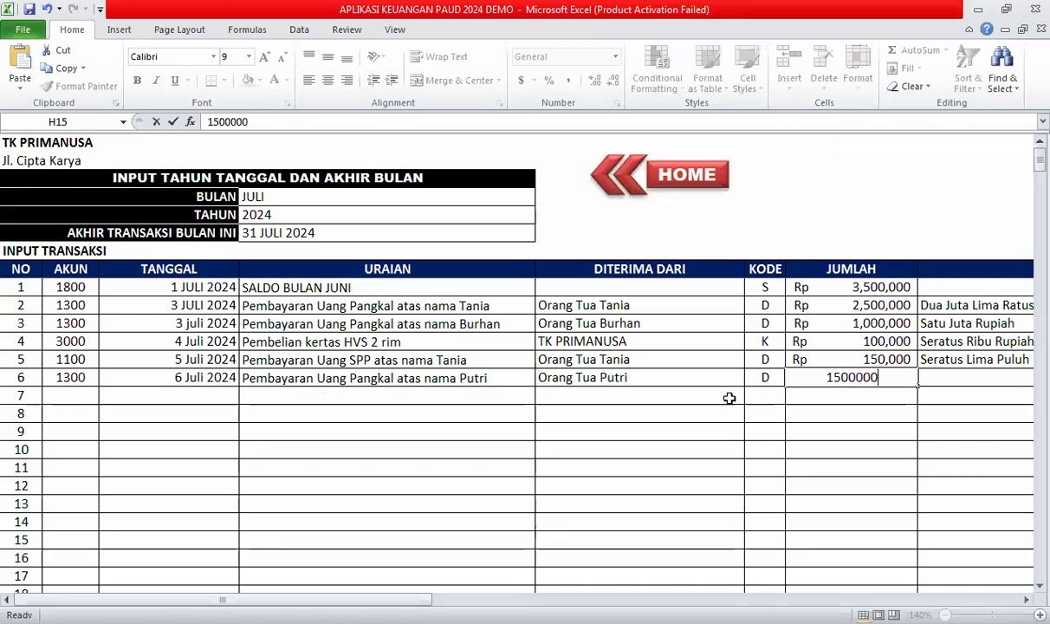
key("Tab")
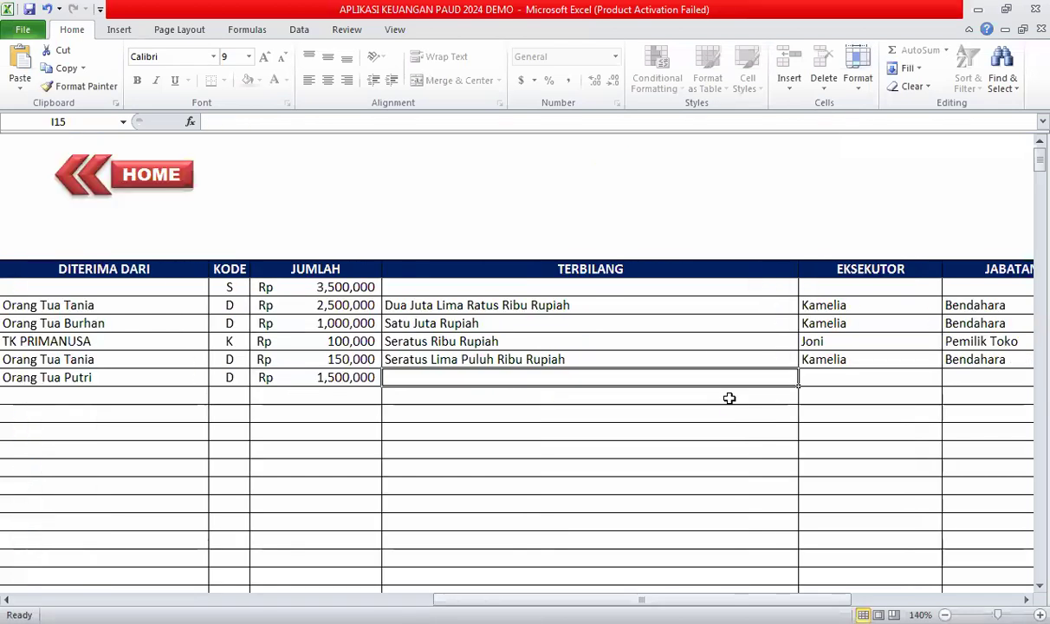
Add Satu Juta Lima Ratus Ribu Rupiah, copy executor and Bendahara down, and enter invoice 005P.
type("Satu ")
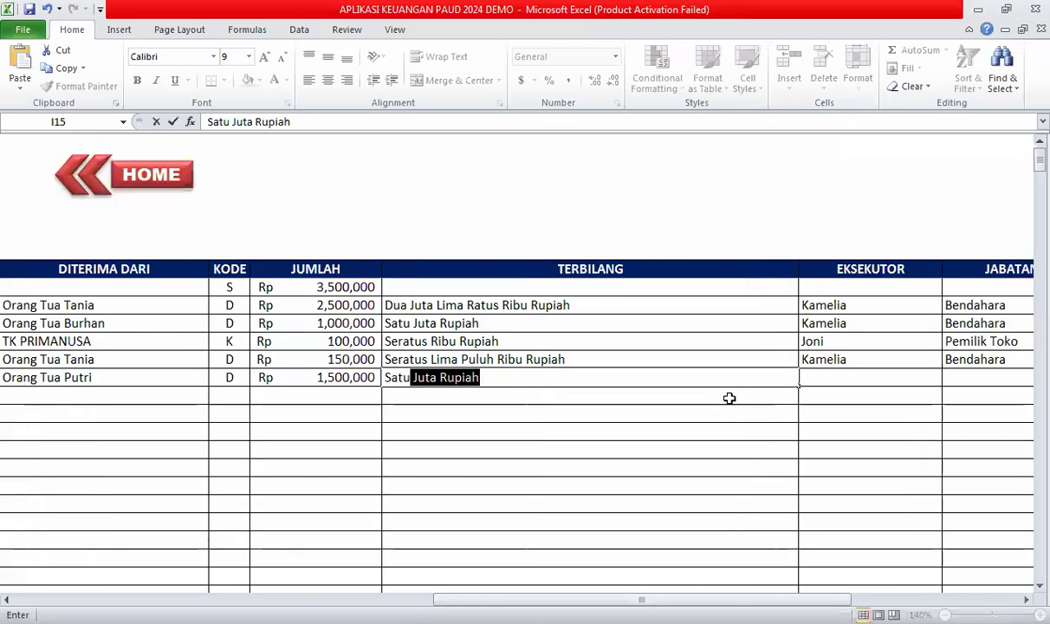
type("Juta ")
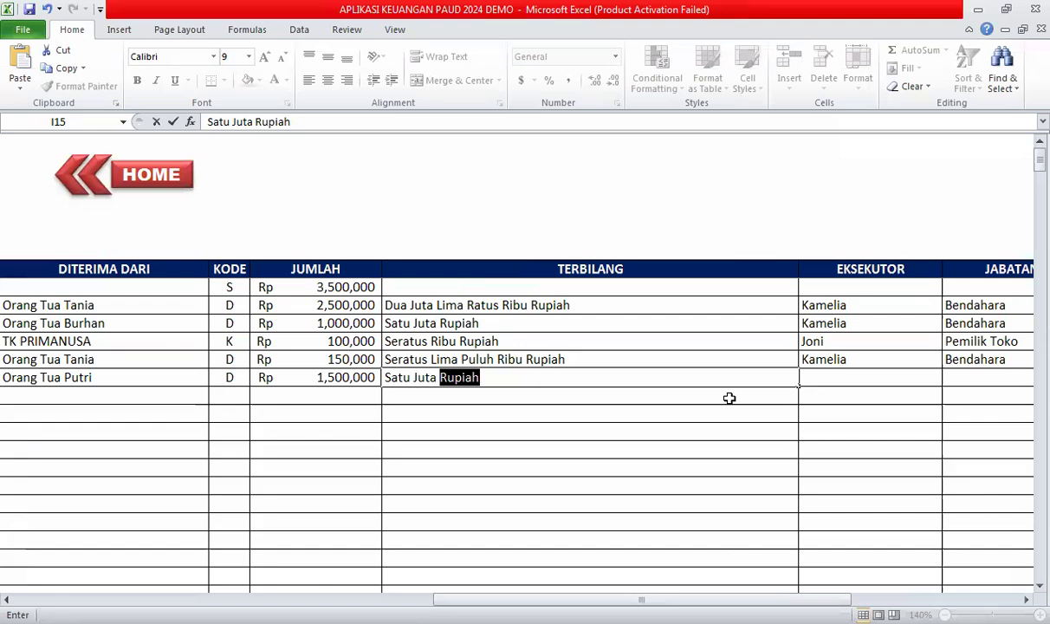
type("Lima Ra")
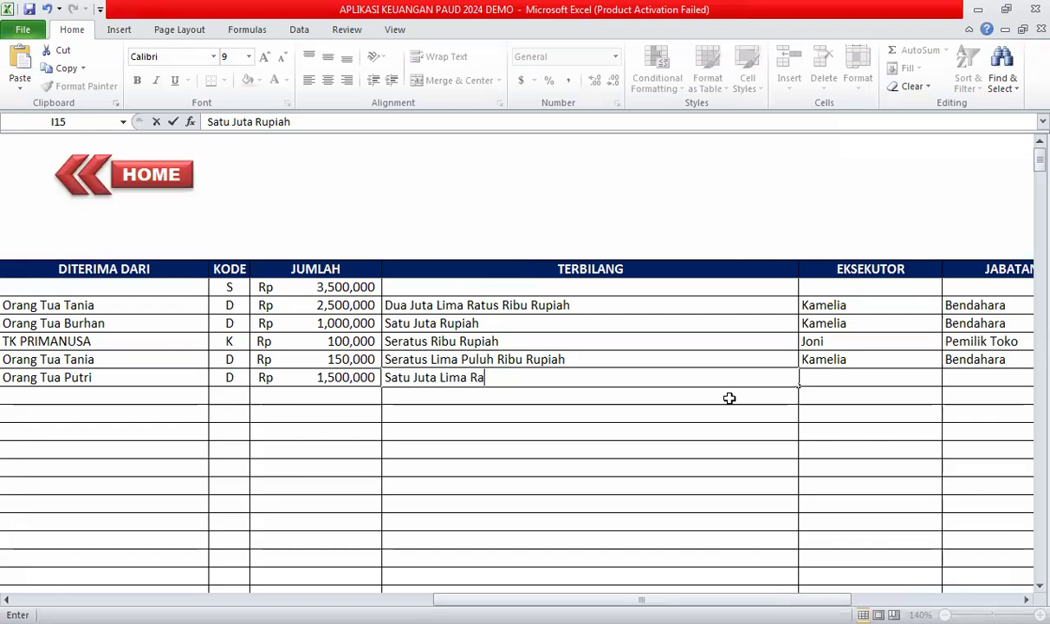
type("tus Ribu ")
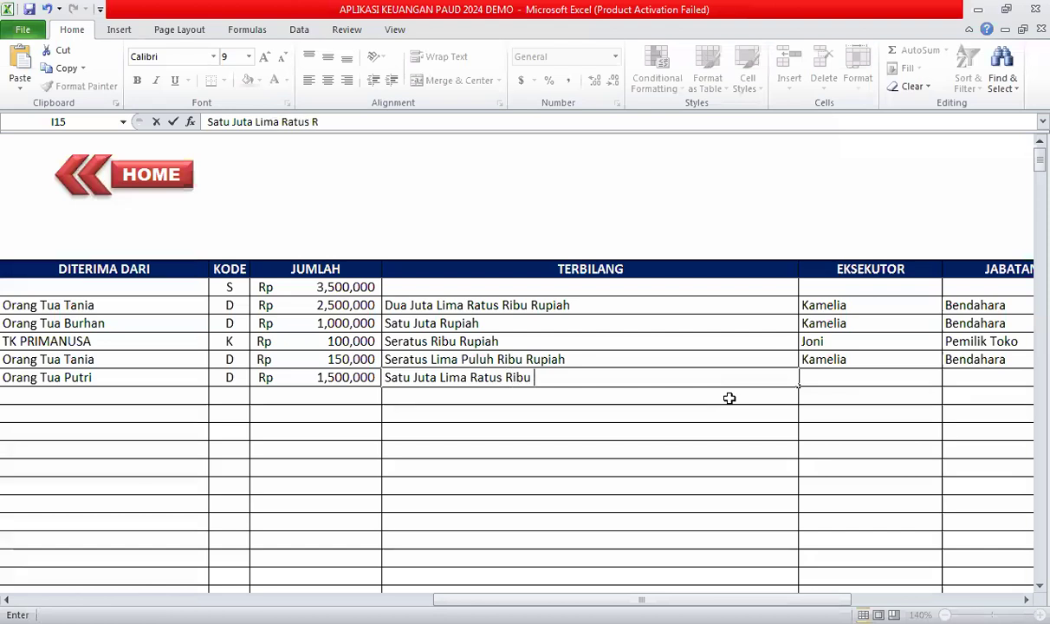
type("Rupiah")
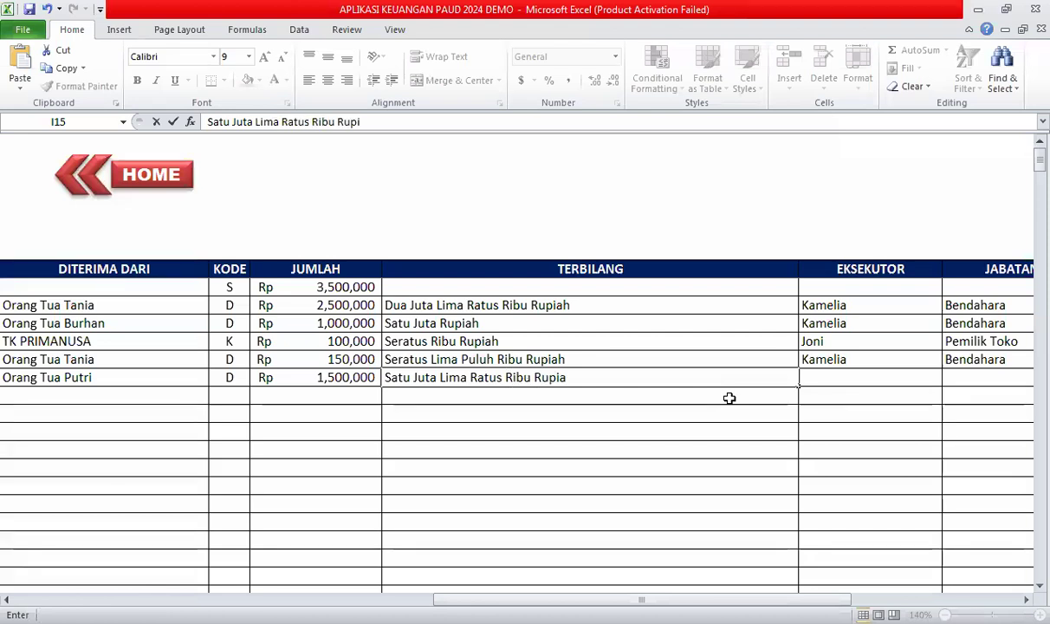
left_click(845, 362)
left_click_drag(901, 358, 953, 357)
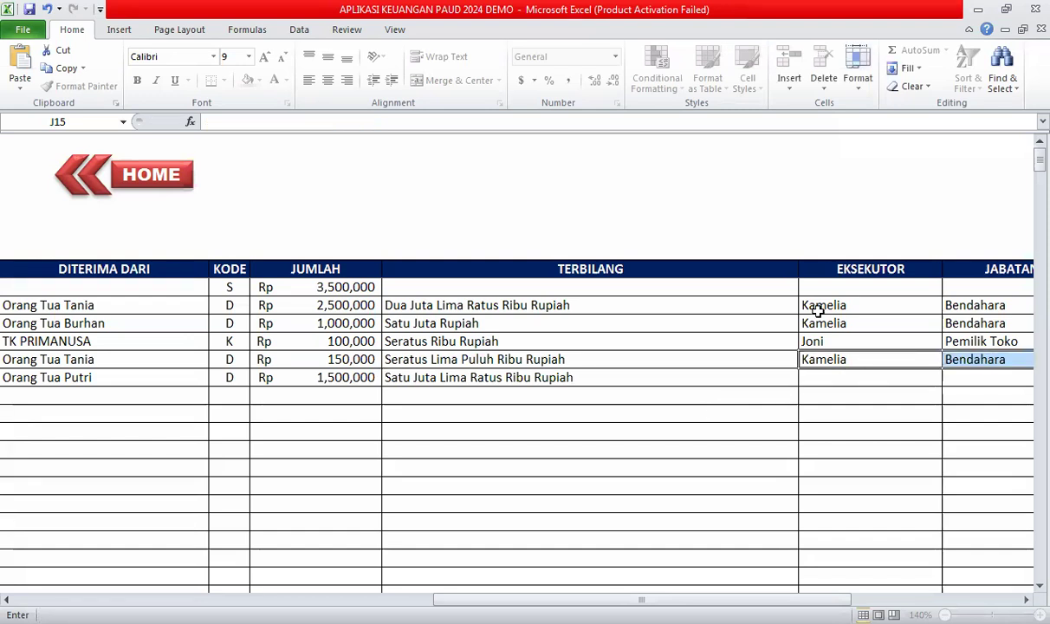
key("Right")
left_click_drag(642, 355, 811, 373)
left_click_drag(664, 359, 873, 382)
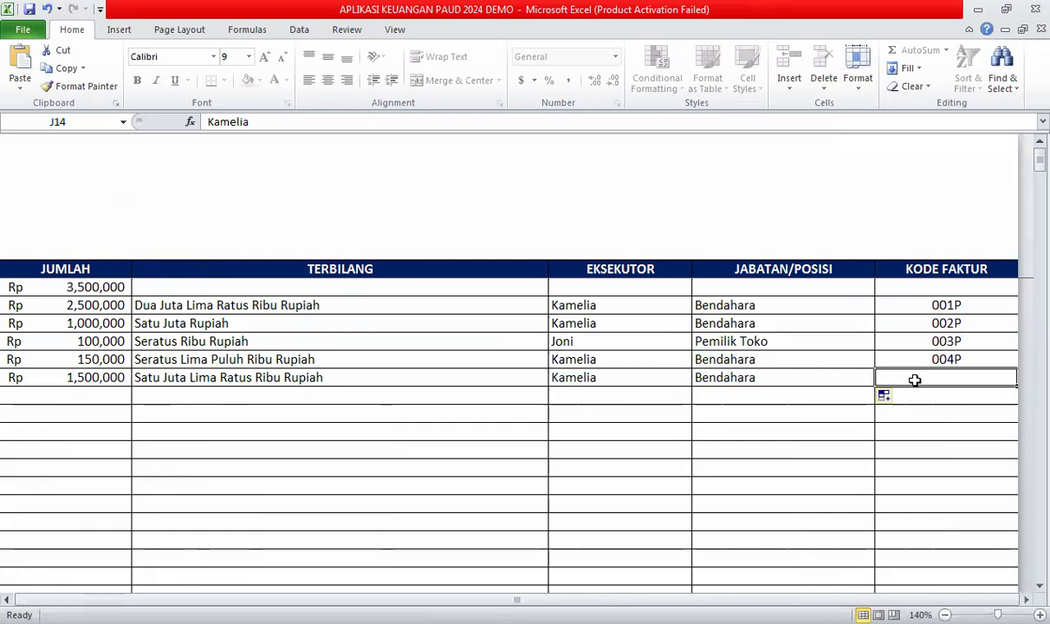
type("005P")
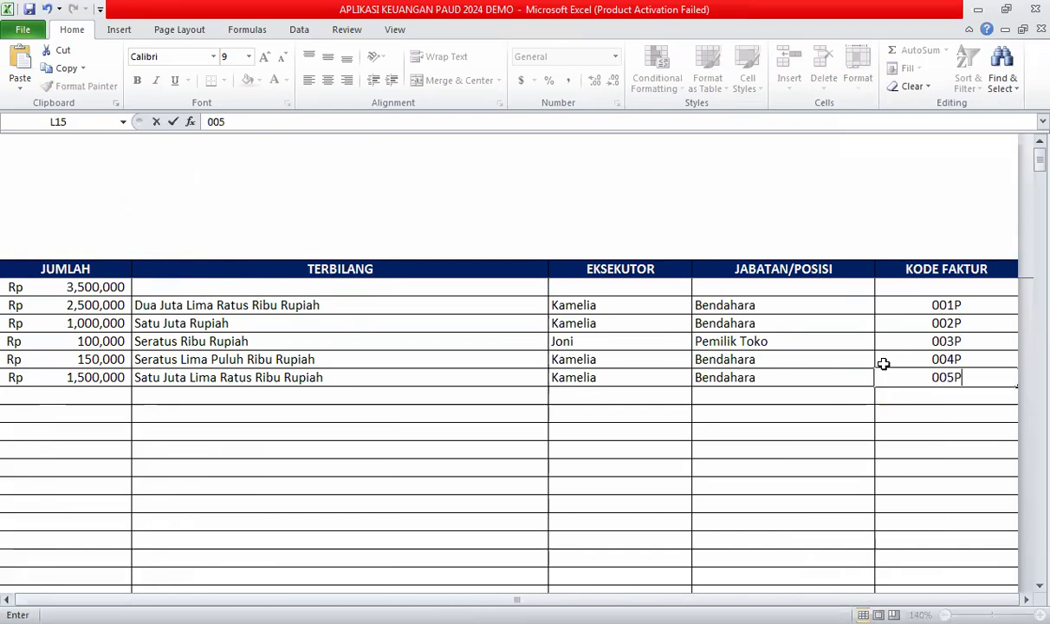
left_click(772, 412)
key("Left")
key("Left")
key("Left")
key("Left")
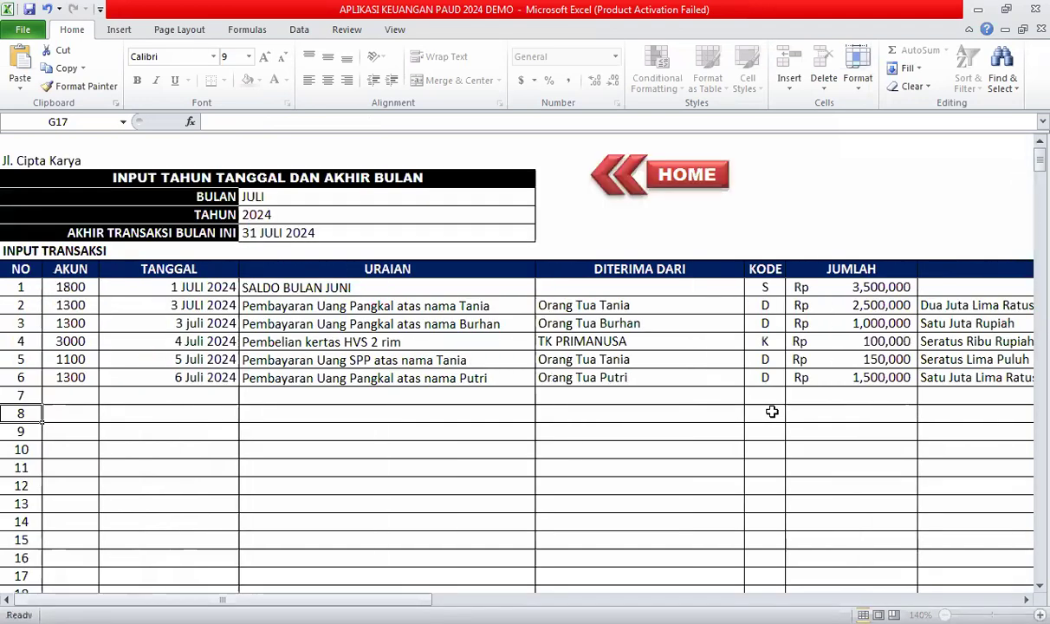
Enter 7 Juli 2024 as transaction 7's date and move to its description cell.
key("Home")
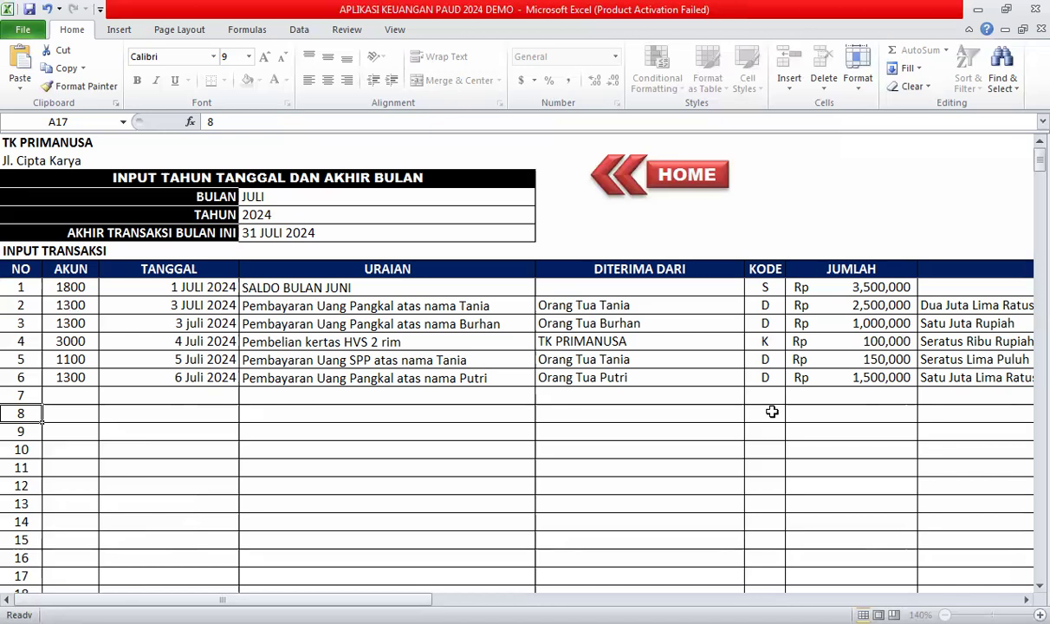
left_click(191, 395)
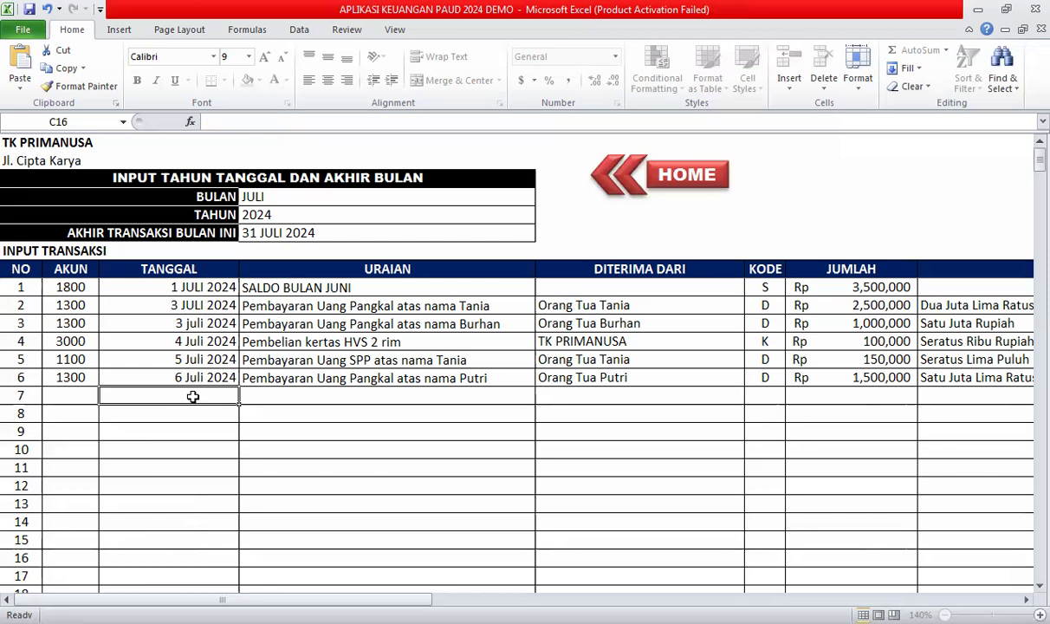
type("7 J")
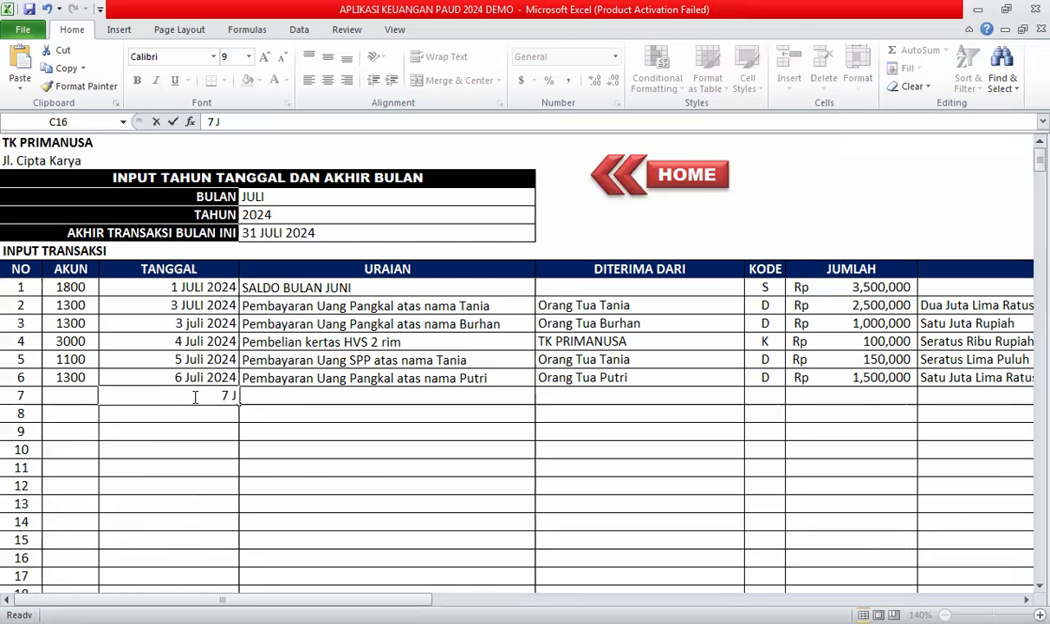
type("uli 2024")
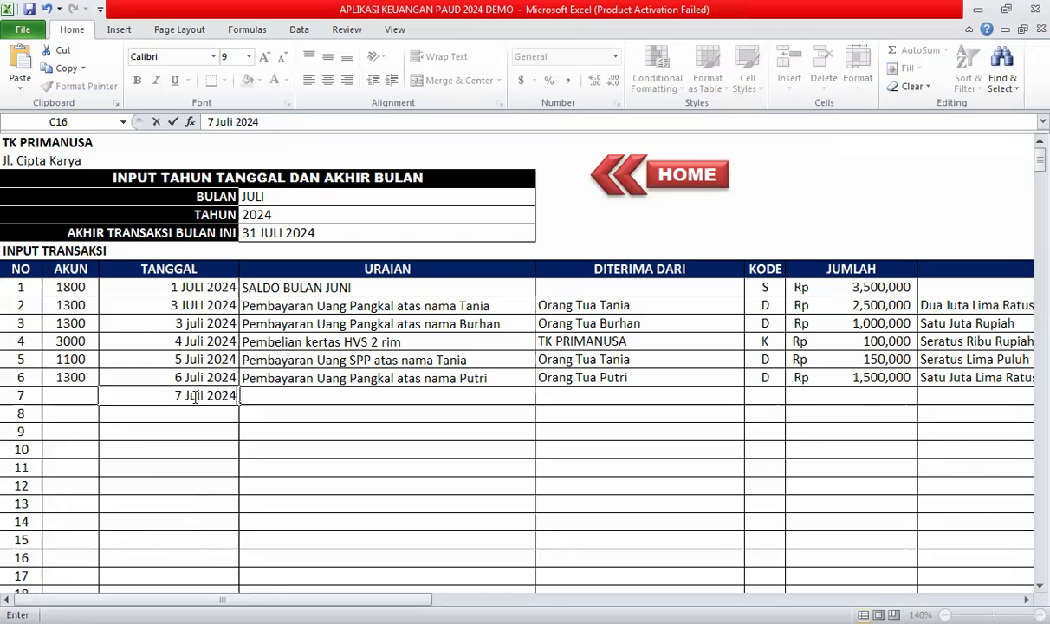
key("Return")
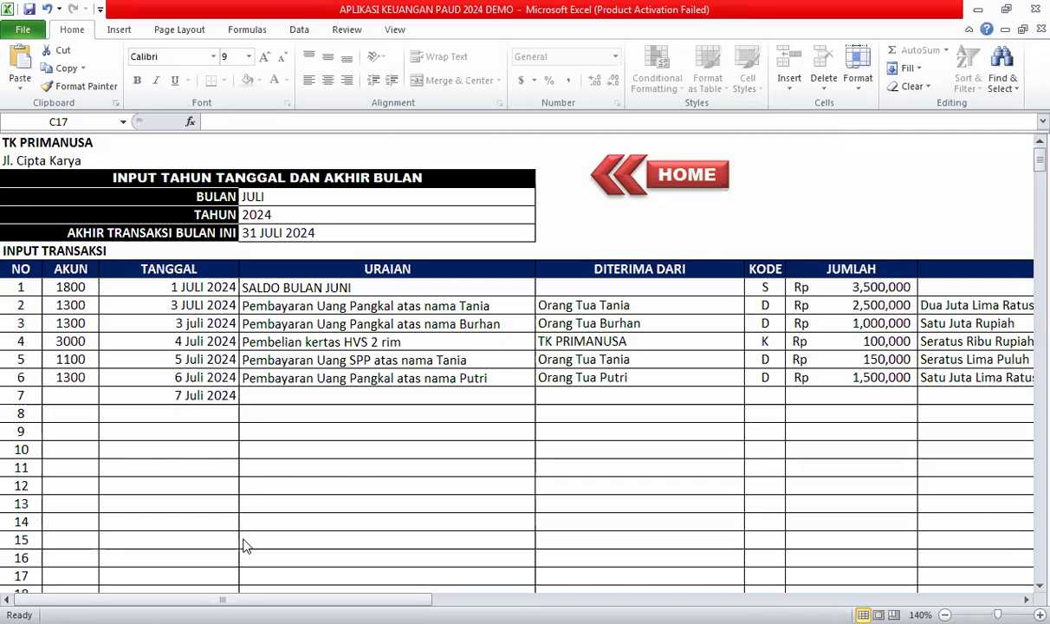
left_click(279, 378)
left_click(294, 395)
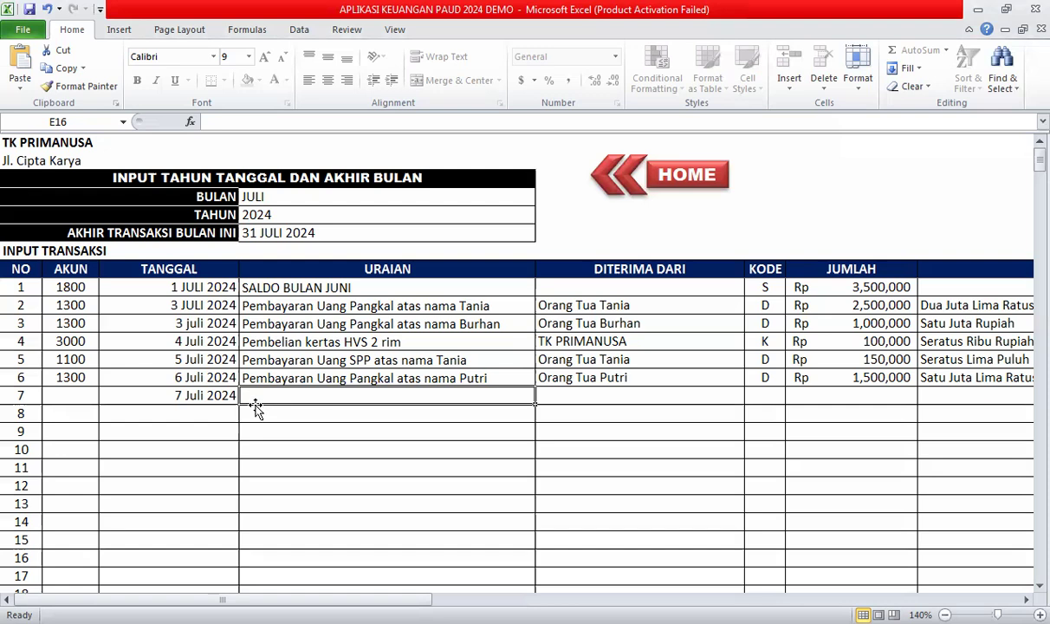
Enter account 2000 and a teacher's honorarium payment description for transaction 7.
left_click(80, 392)
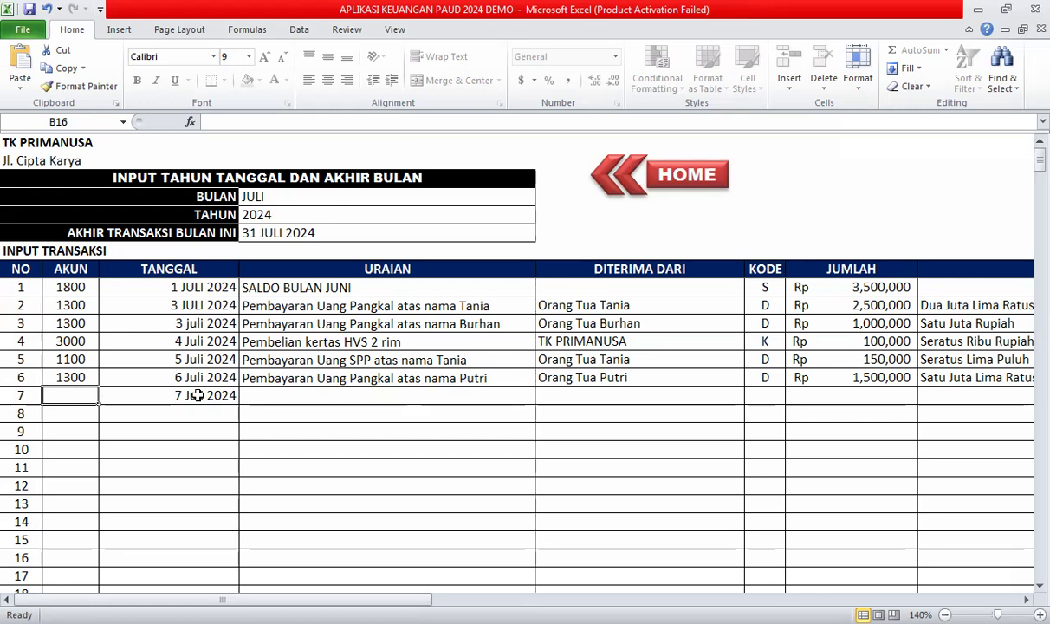
type("2000")
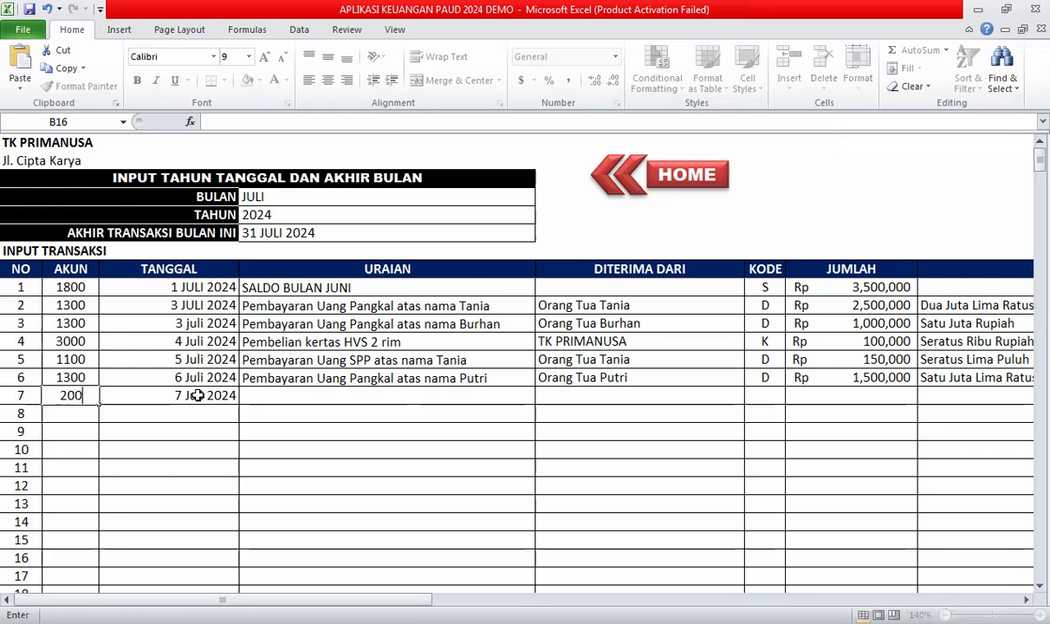
key("Tab")
key("Tab")
type("Pembay")
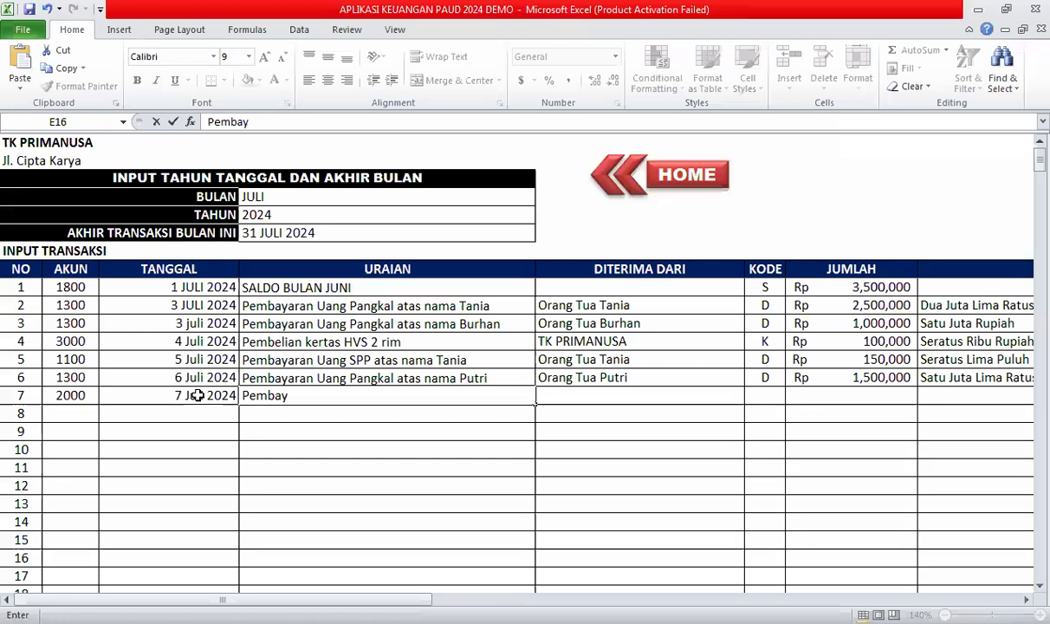
type("aran Hono")
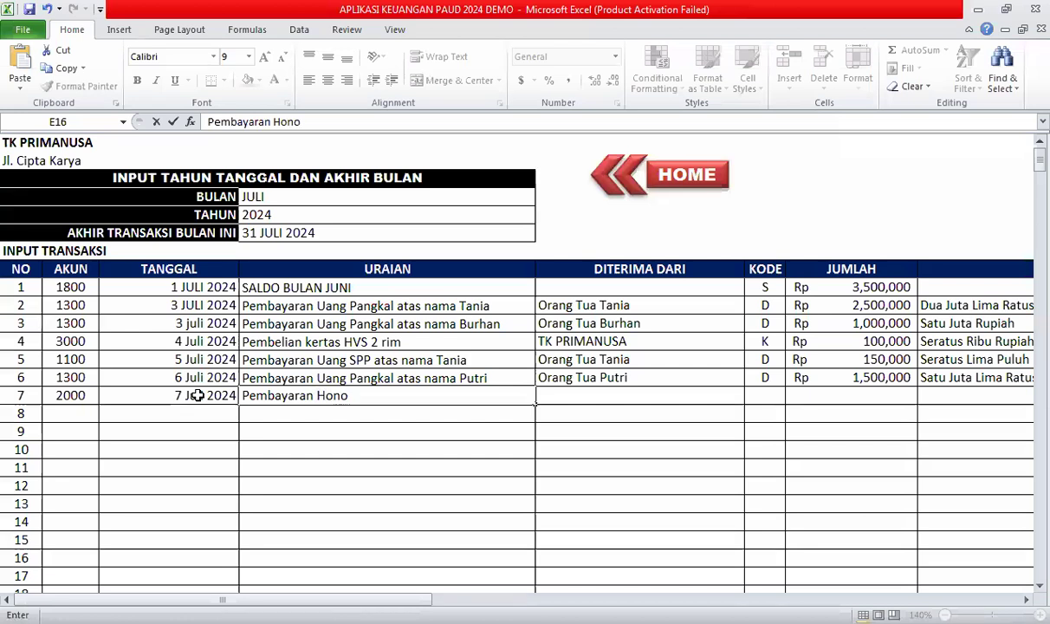
type("r bunda Tasya")
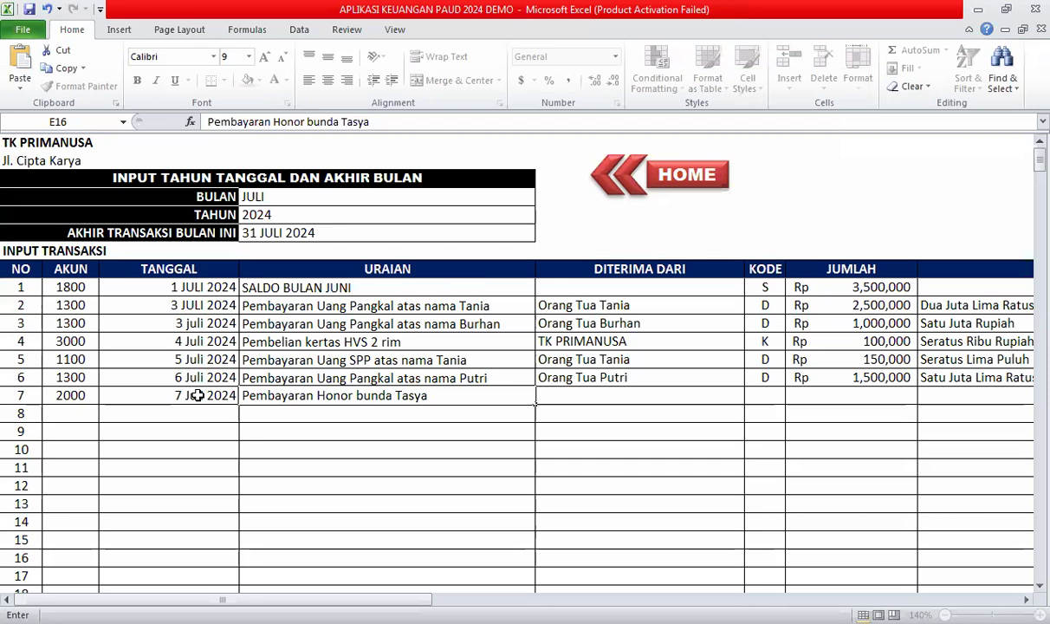
key("Tab")
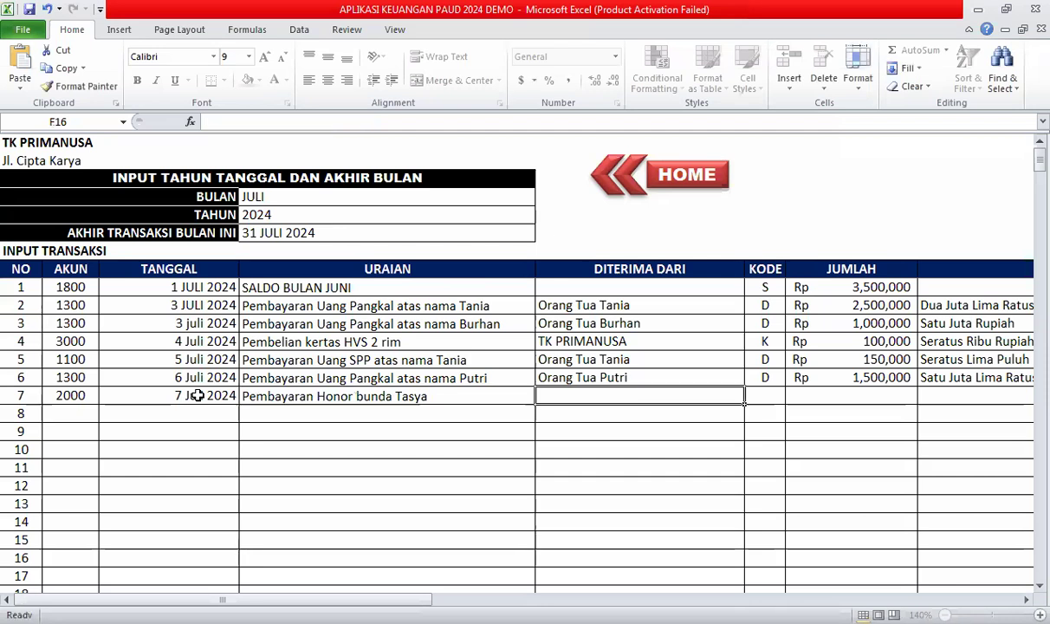
Set the source to TK PRIMANUSA, code K and amount 7,500,000.
type("TK PRIMANUSA")
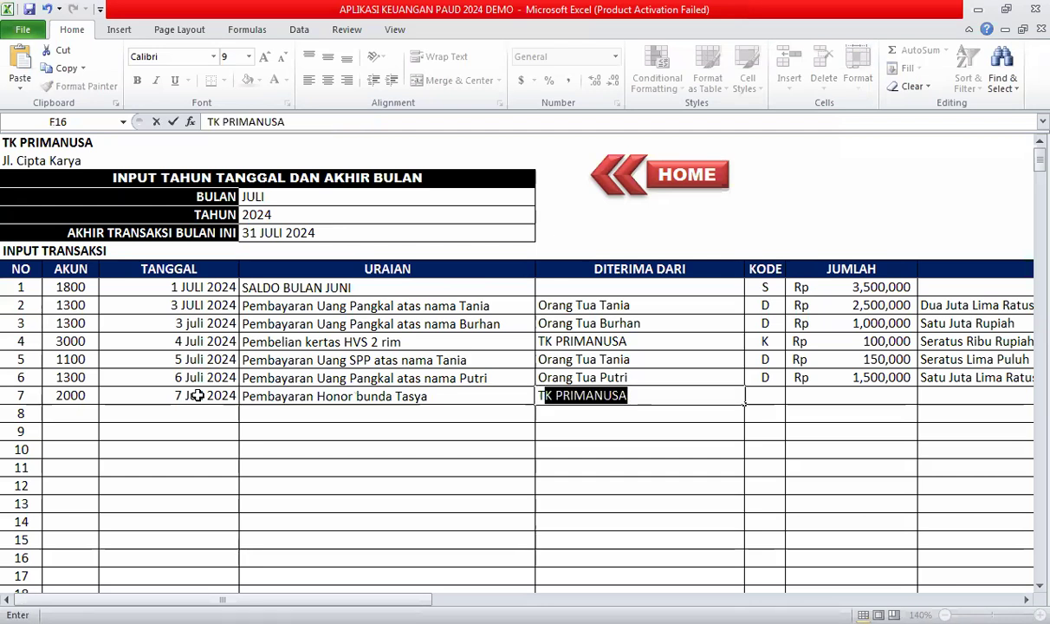
key("Tab")
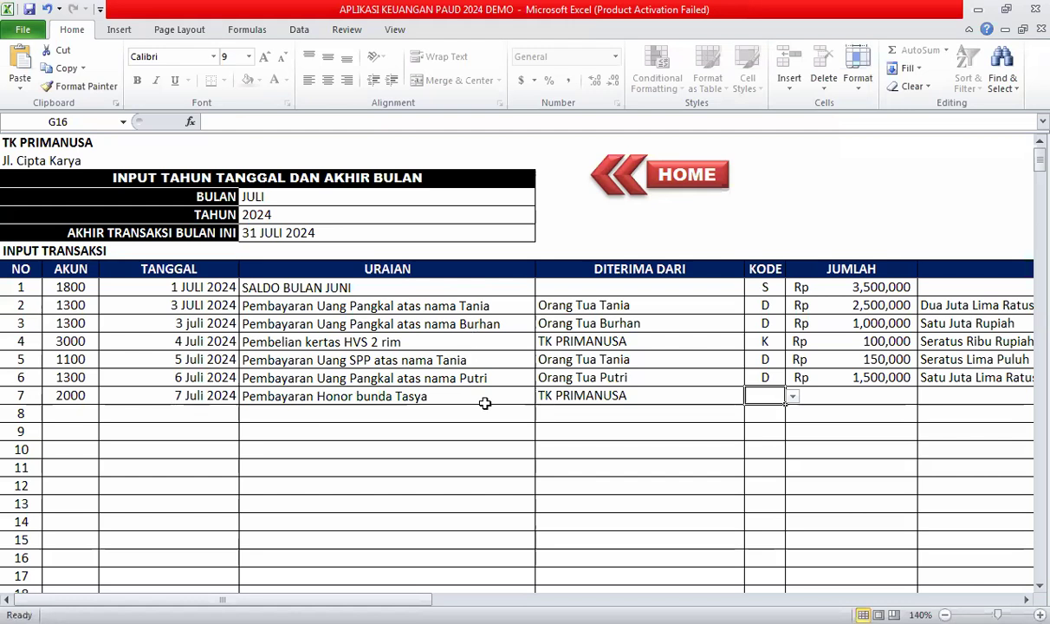
left_click(792, 396)
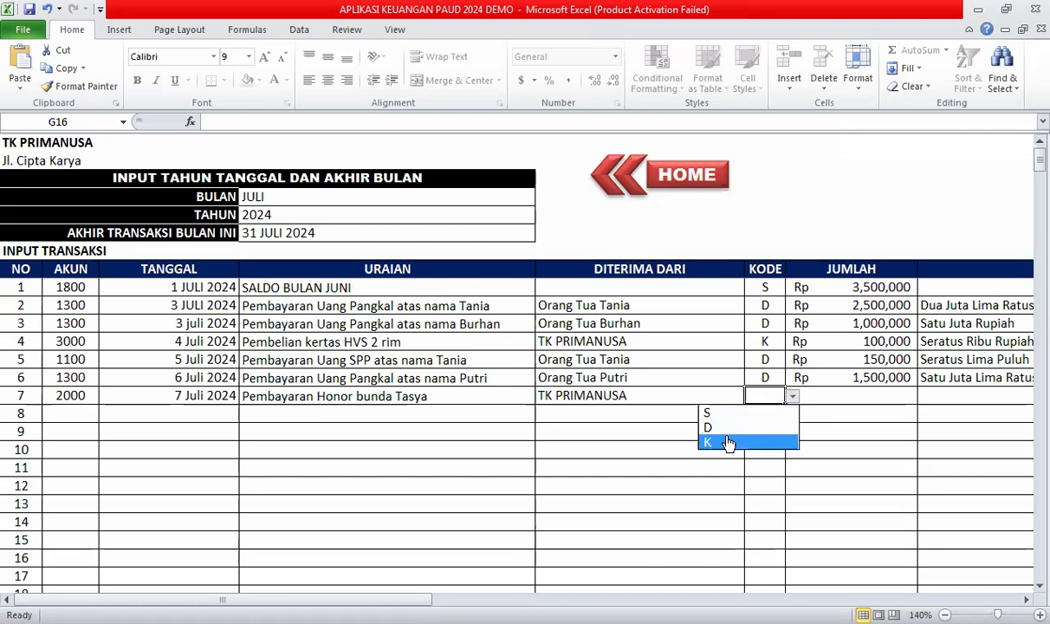
left_click(727, 444)
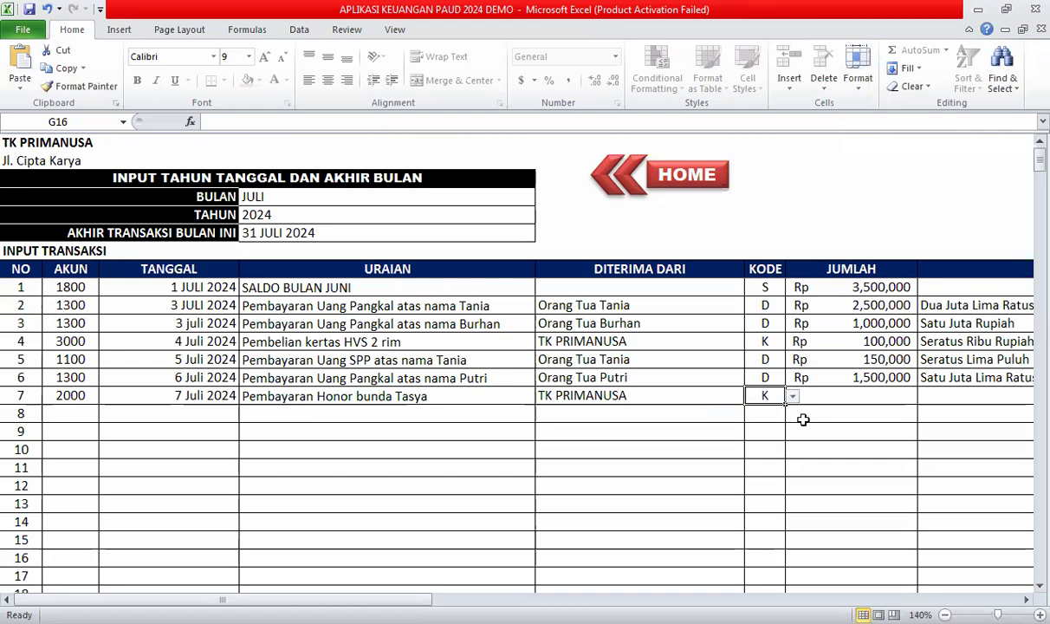
left_click(846, 401)
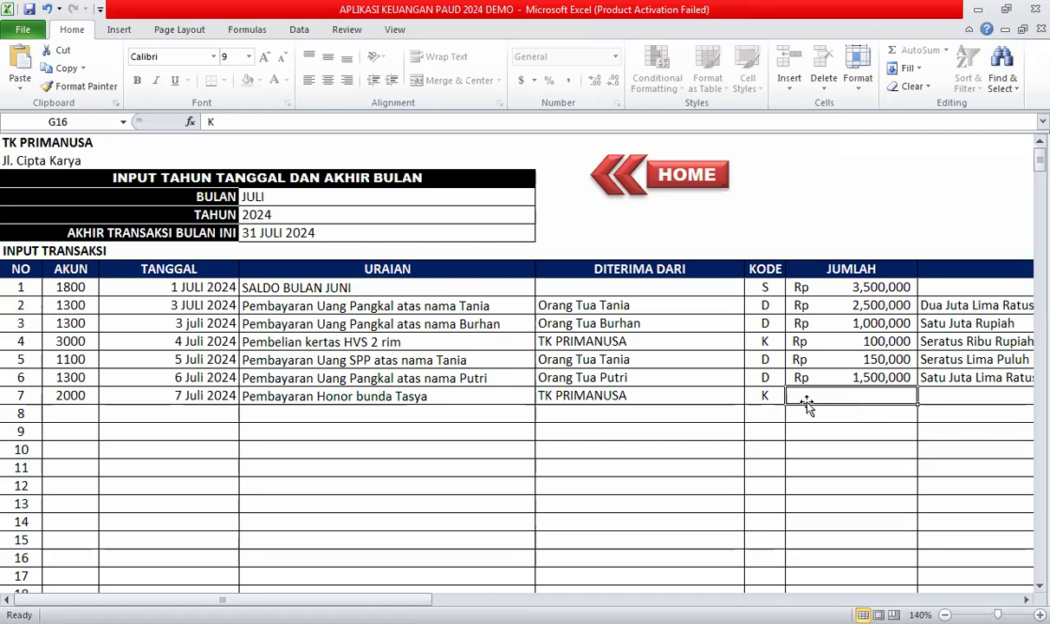
type("7,500,0")
type("00000")
key("Tab")
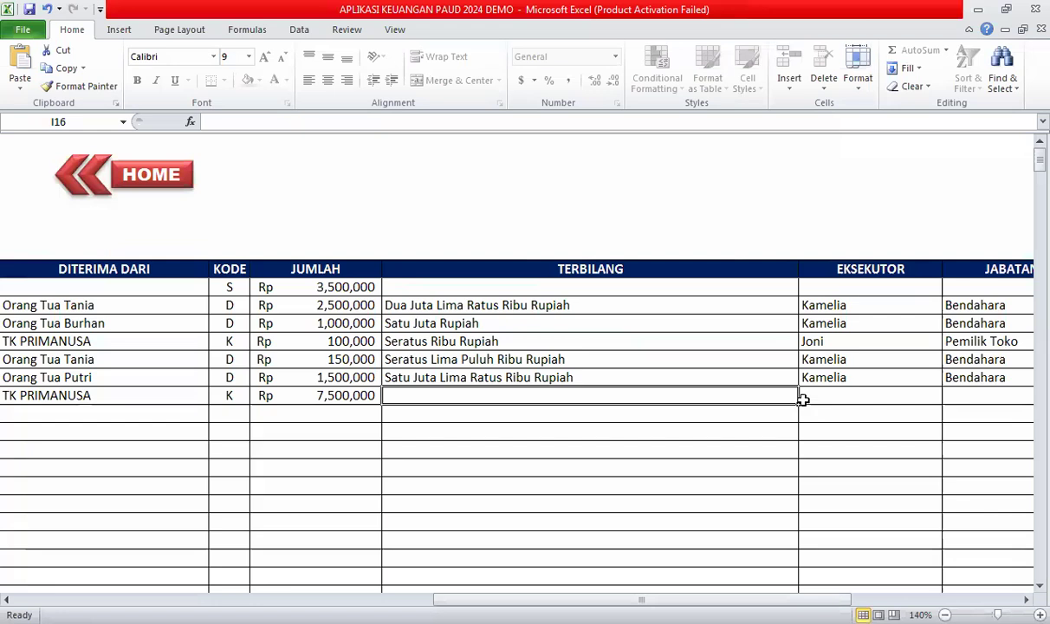
Correct the amount to 750,000 and write it as Tujuh Ratus Lima Puluh Ribu Rupiah.
left_click(306, 391)
left_click(300, 120)
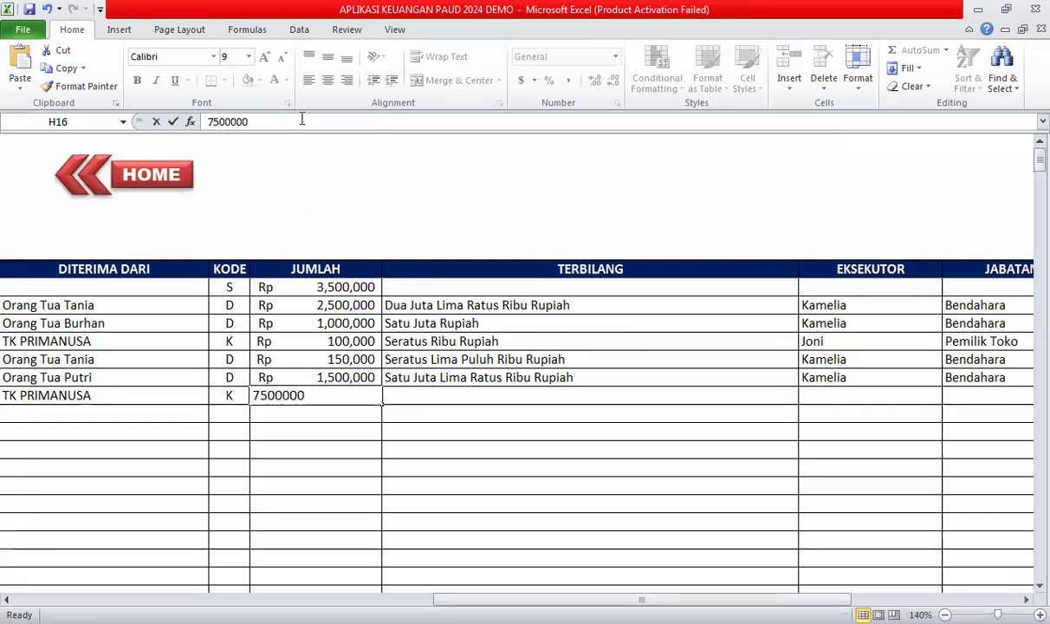
key("BackSpace")
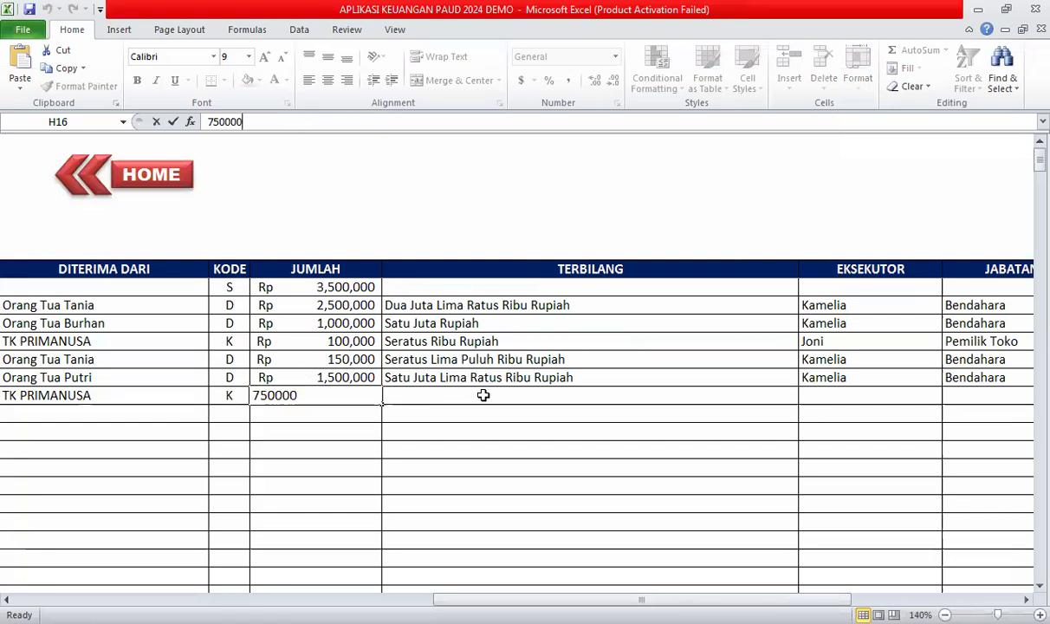
left_click(481, 394)
type("Satu ju")
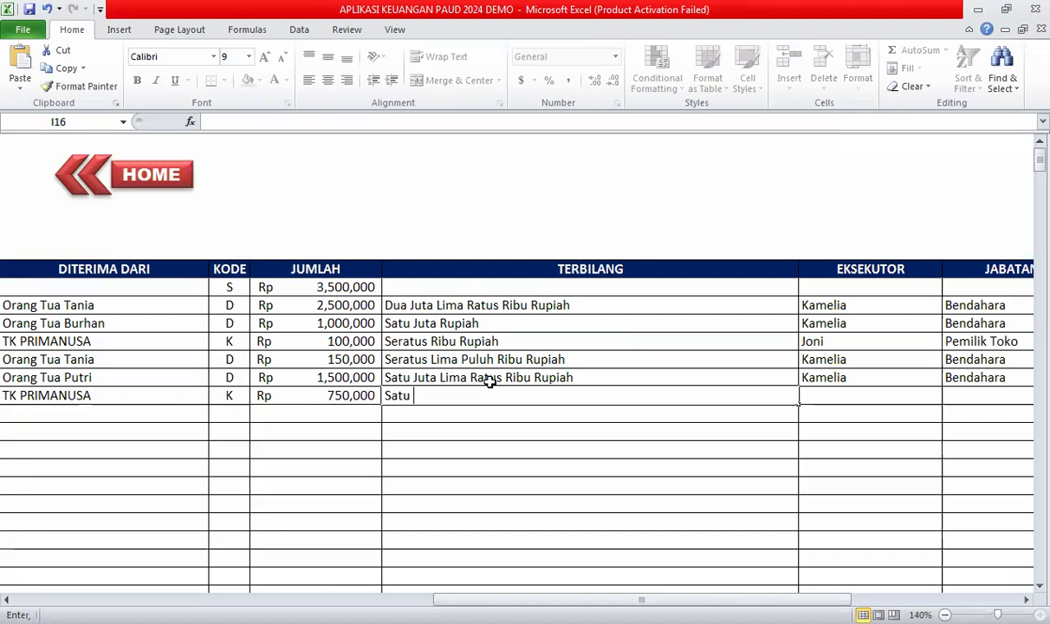
key("BackSpace")
key("BackSpace")
key("BackSpace")
key("BackSpace")
key("BackSpace")
key("BackSpace")
key("BackSpace")
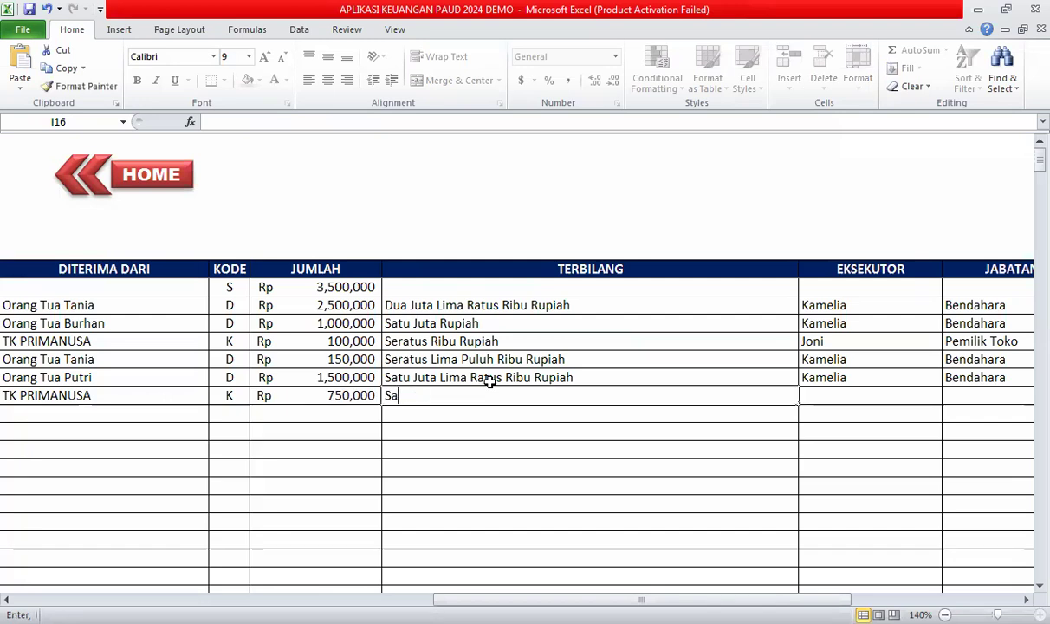
type("Tujuh ra")
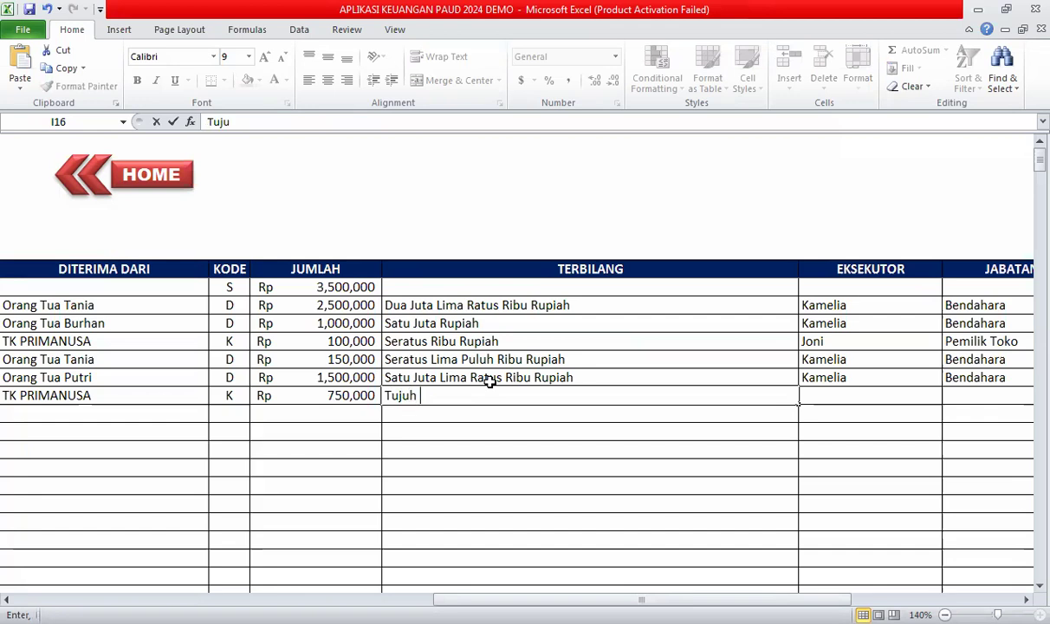
key("BackSpace")
key("BackSpace")
type("Ratus Lima ")
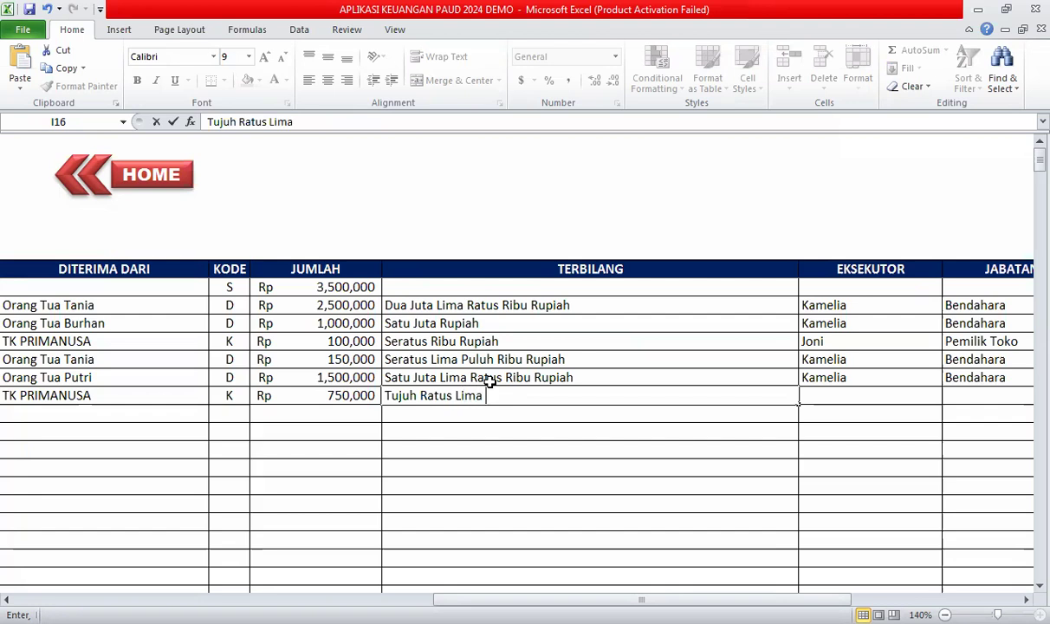
type("Puluh R")
type("ibu ")
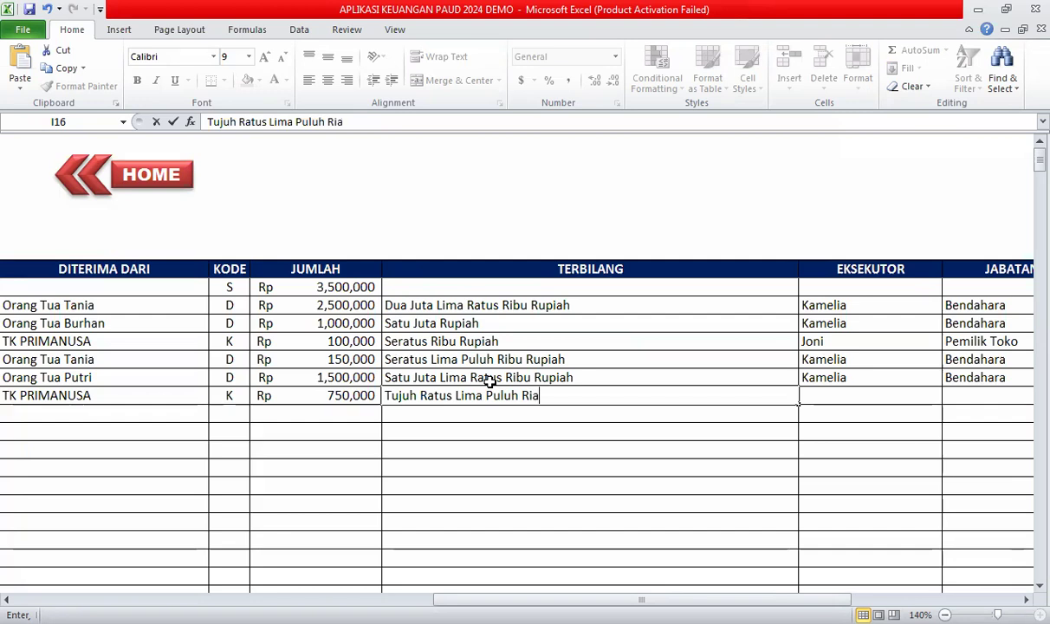
type("Rupiah")
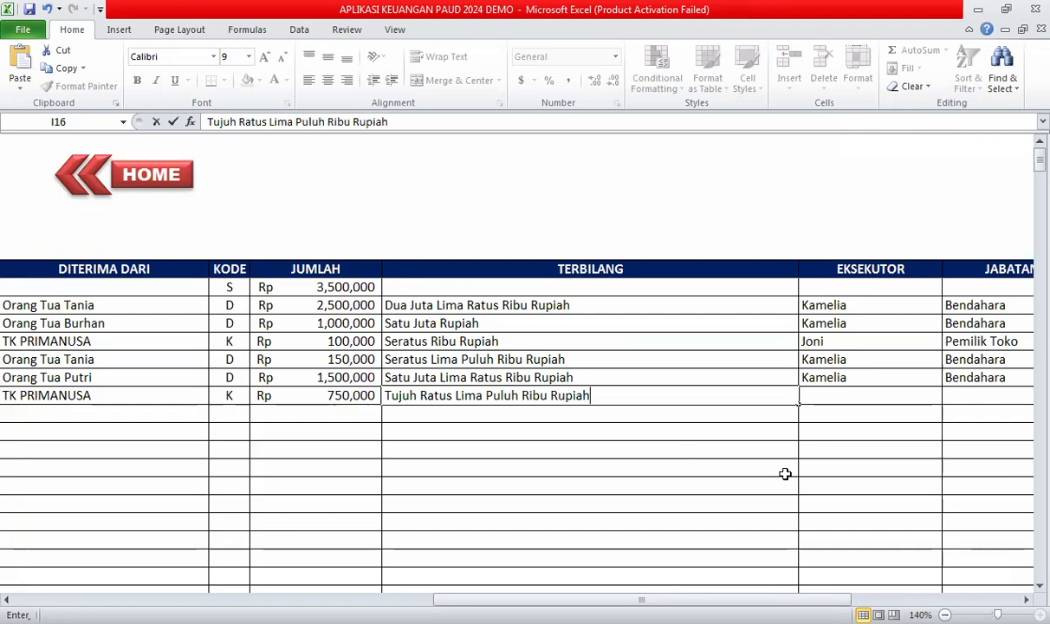
Fill in the executor, the Bendahara position and invoice code 006P.
left_click(854, 392)
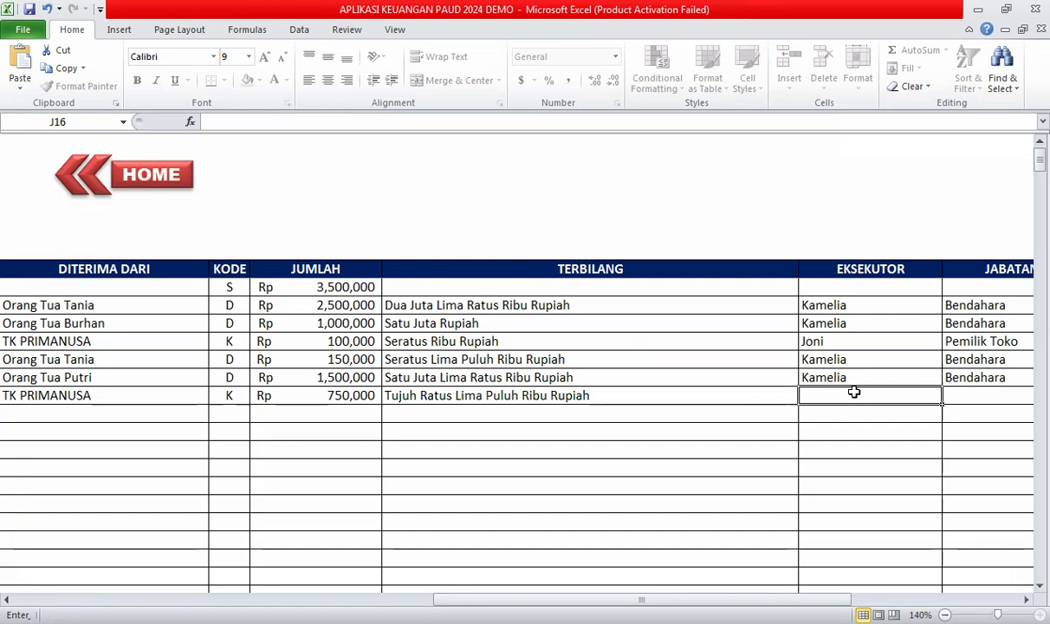
type("Kamelia")
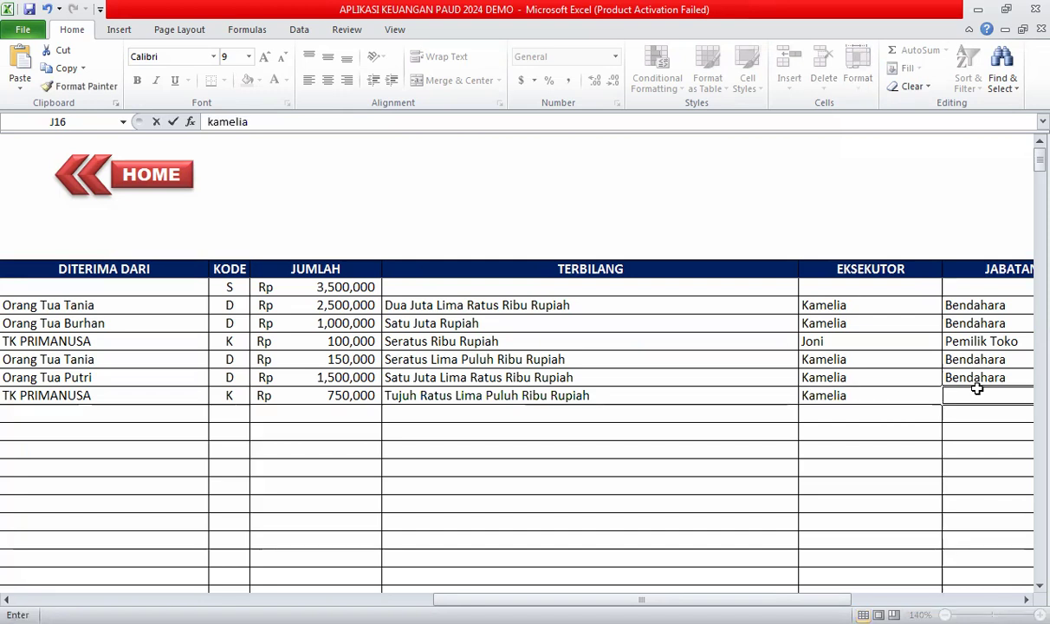
left_click(973, 392)
type("bendahara")
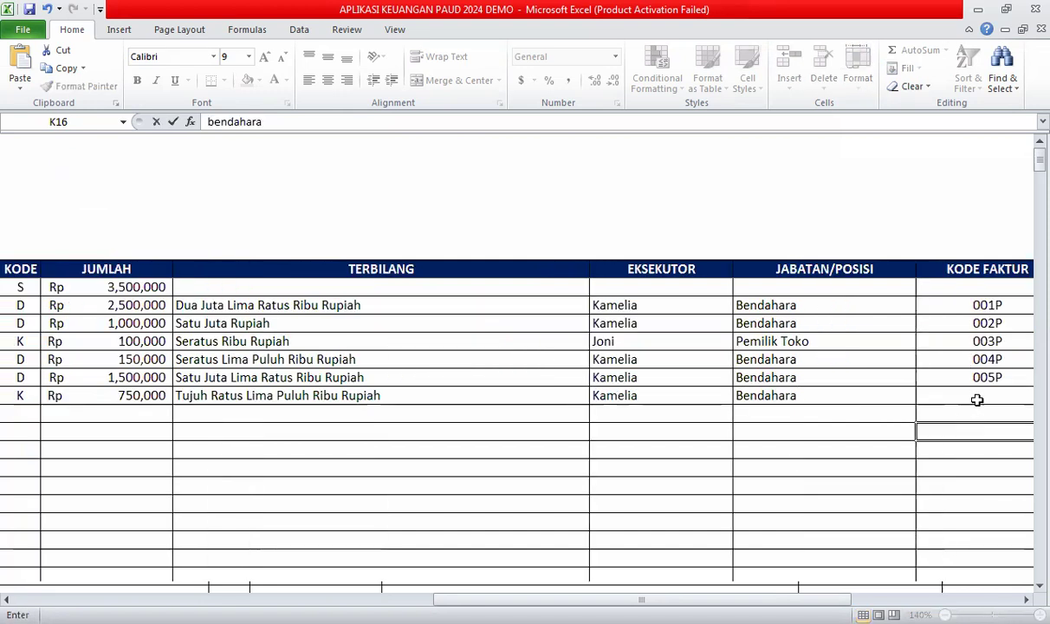
key("Tab")
type("006")
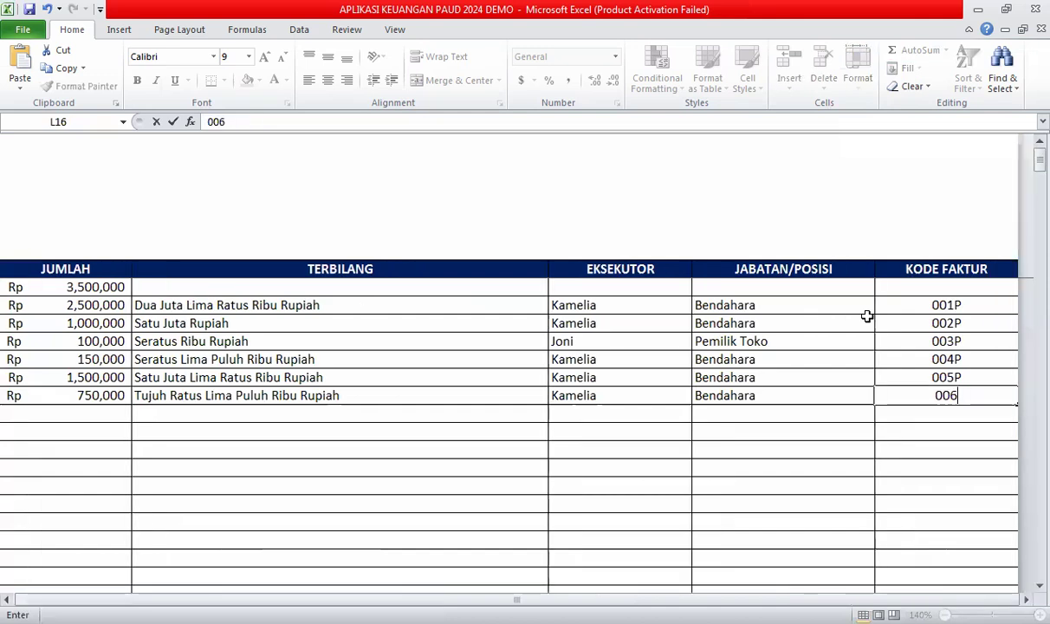
key("Return")
left_click(575, 411)
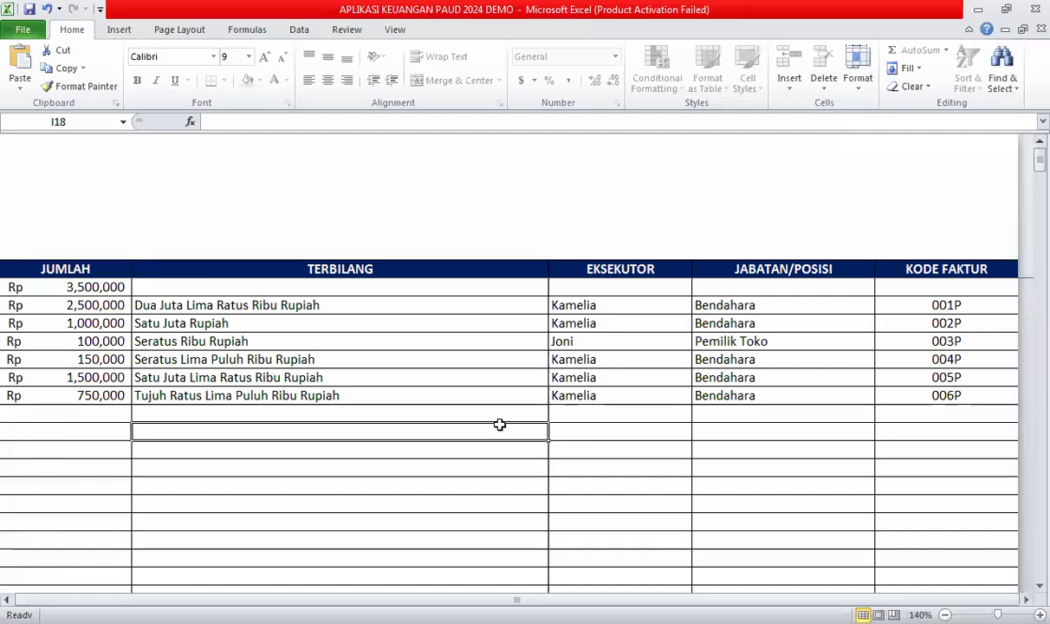
key("Left")
key("Left")
key("Left")
key("Left")
key("Left")
key("Left")
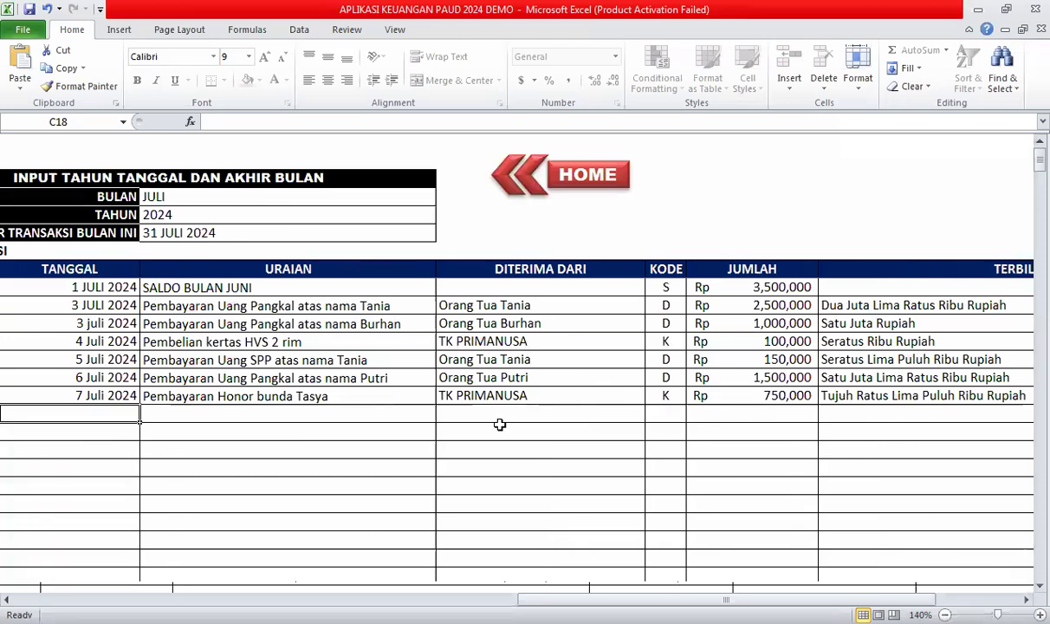
Enter 7 Juli 2024 in the date cell of transaction 8.
key("Up")
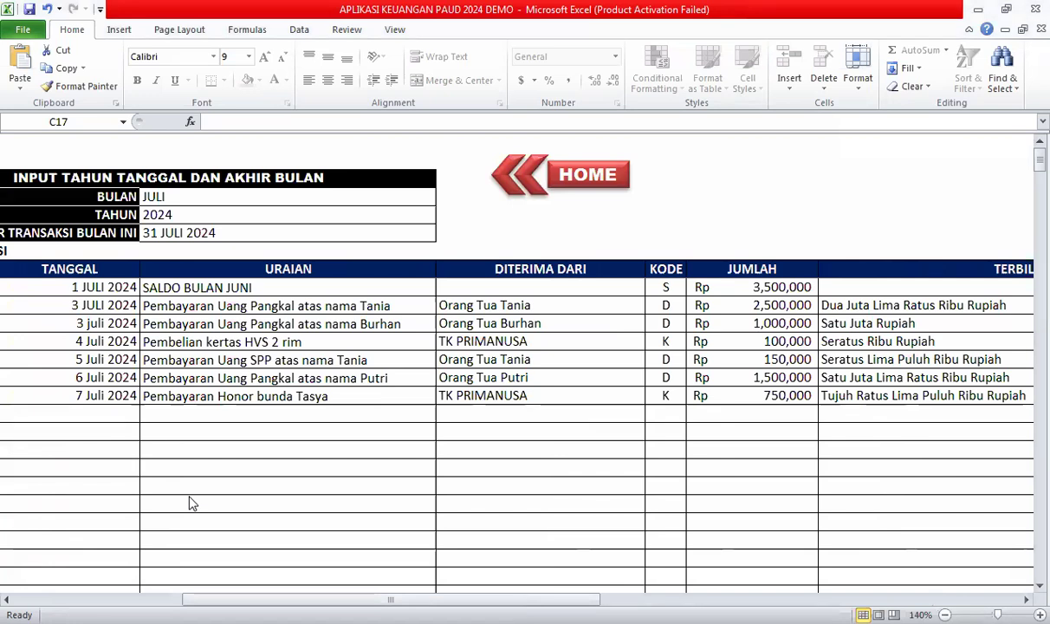
double_click(202, 422)
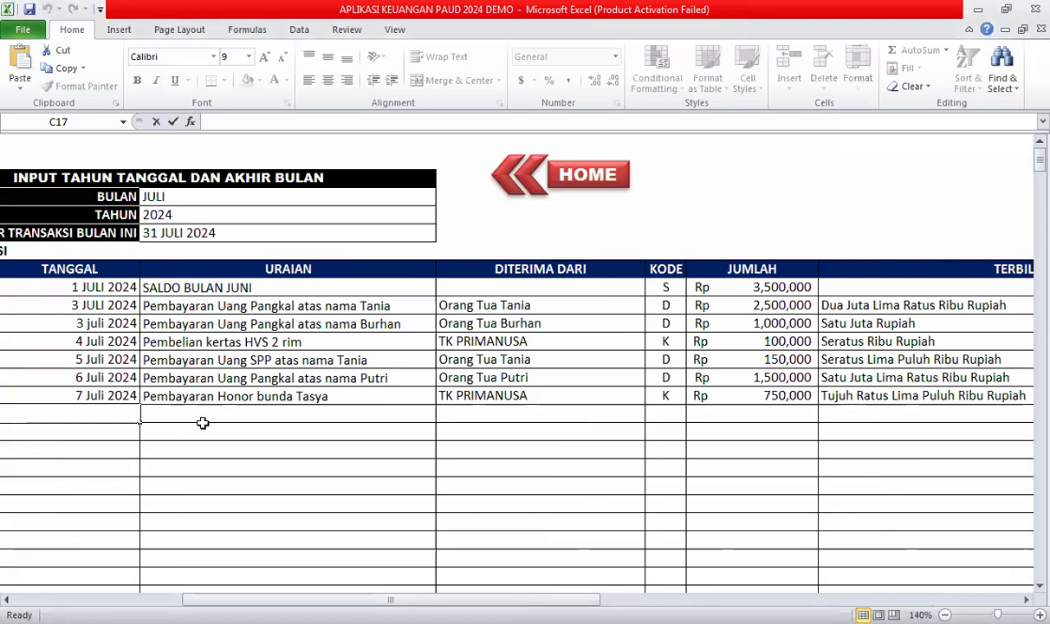
key("Return")
key("Up")
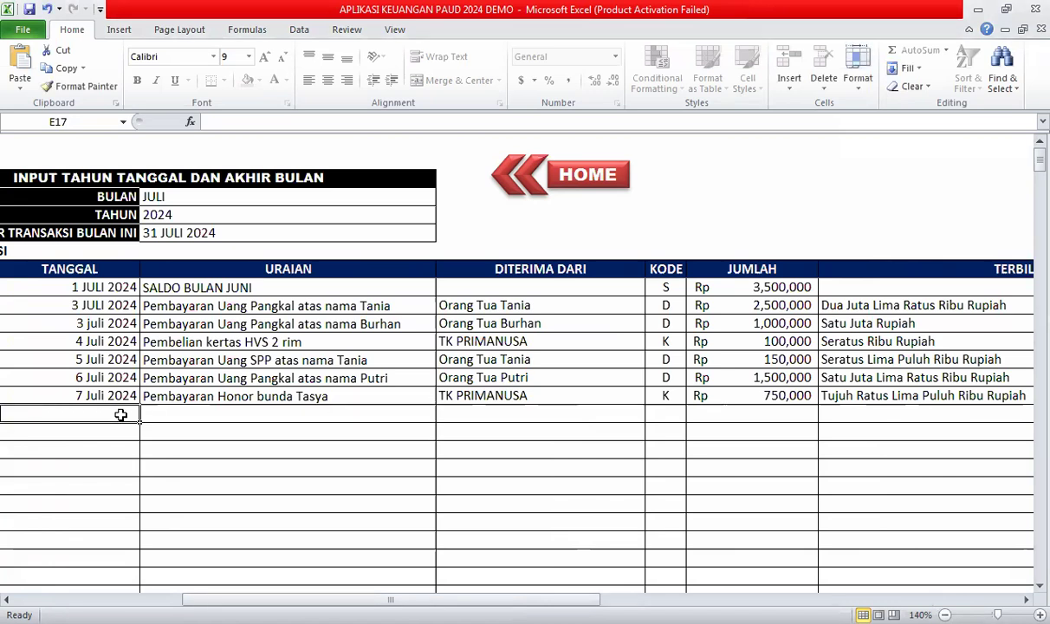
type("7")
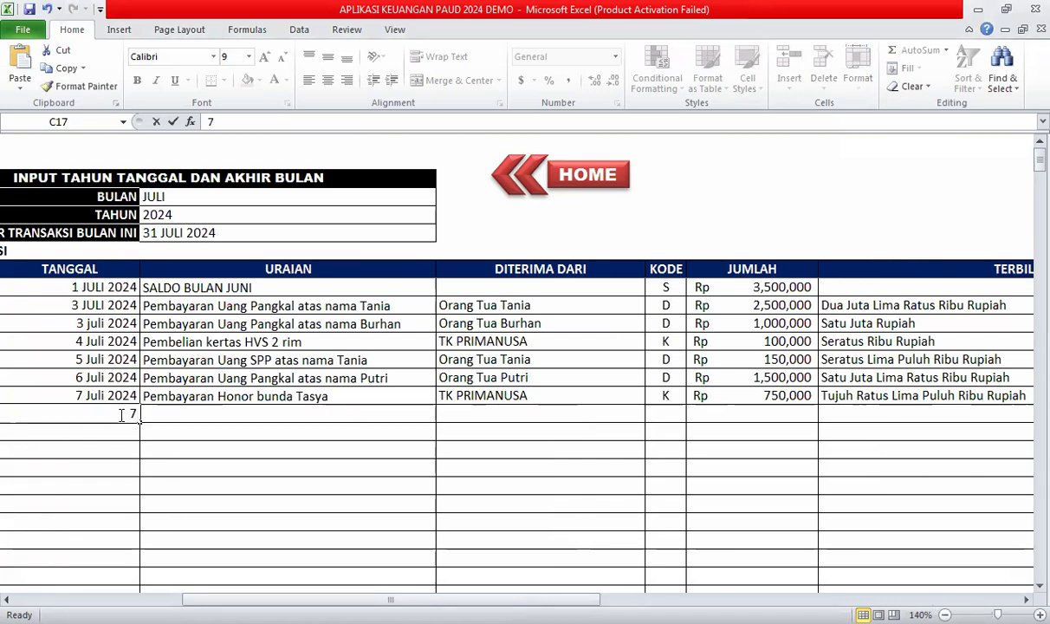
type(" Juli ")
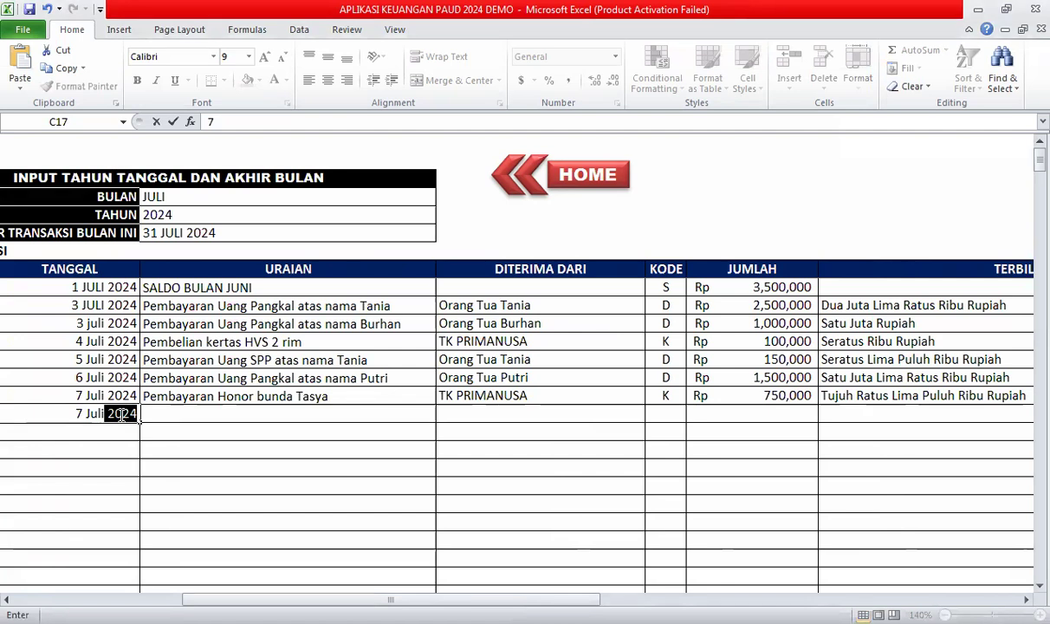
type("2024")
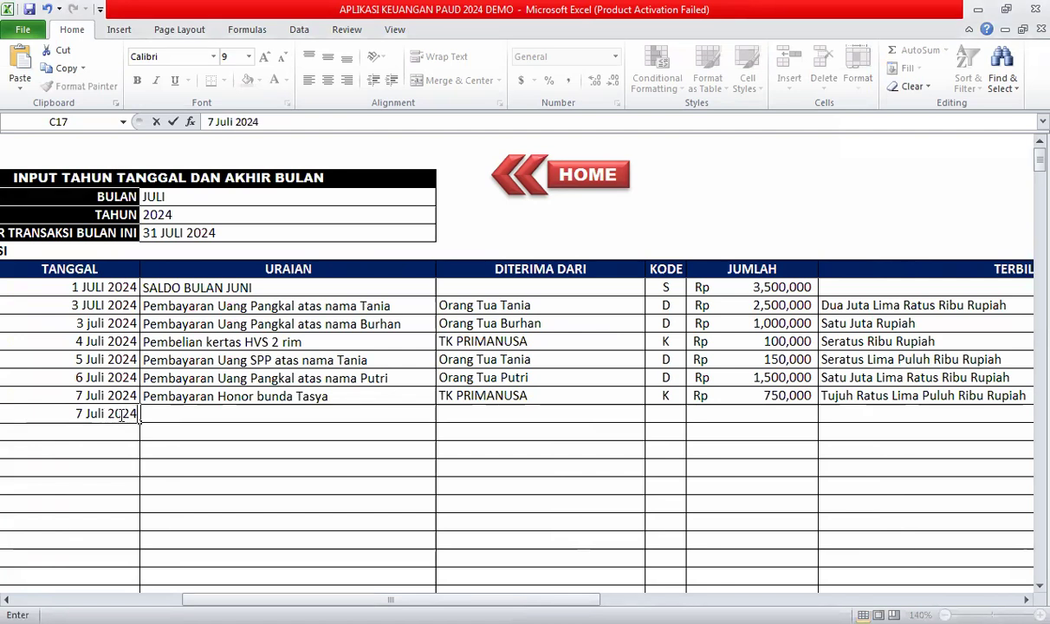
left_click(126, 444)
left_click(192, 413)
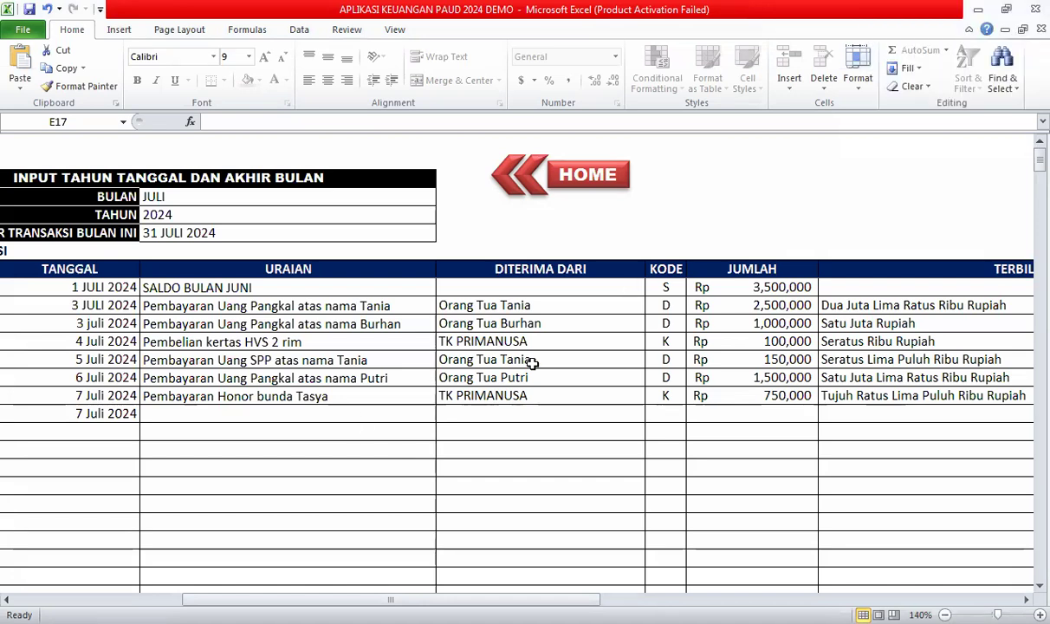
Browse row 8's description and account cells, then return to the HOME dashboard.
left_click(354, 425)
left_click(330, 436)
left_click(372, 414)
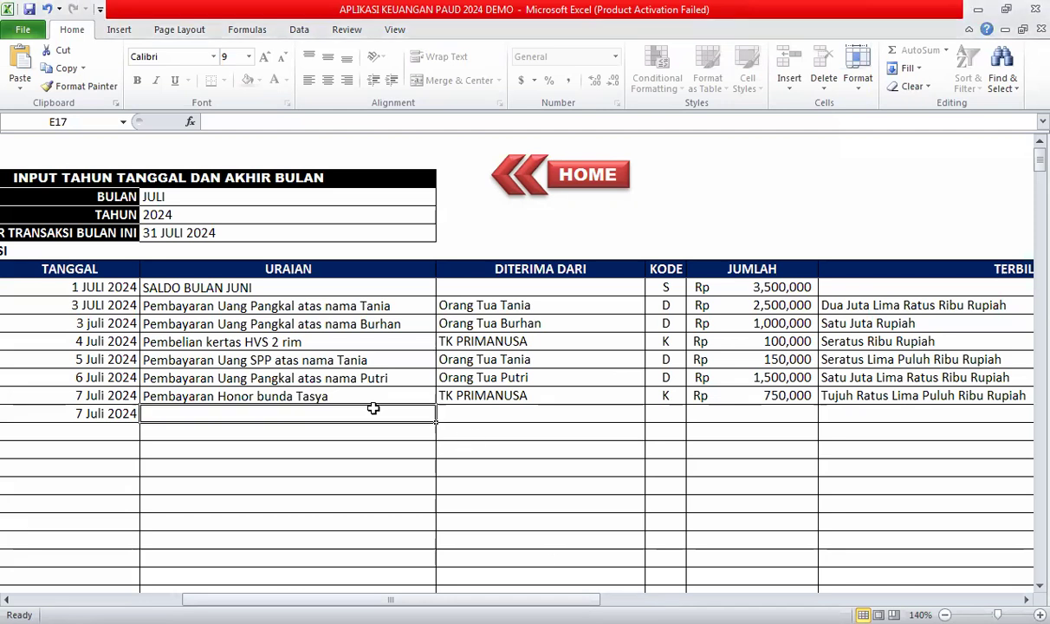
left_click(366, 485)
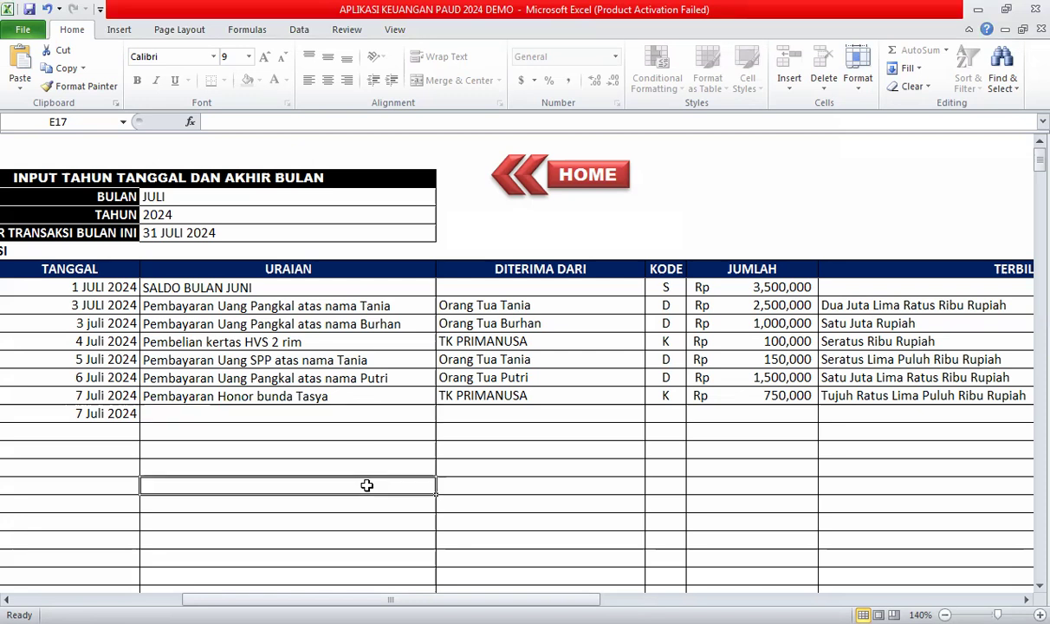
left_click(293, 396)
left_click(329, 416)
key("Left")
key("Left")
key("Left")
left_click(188, 480)
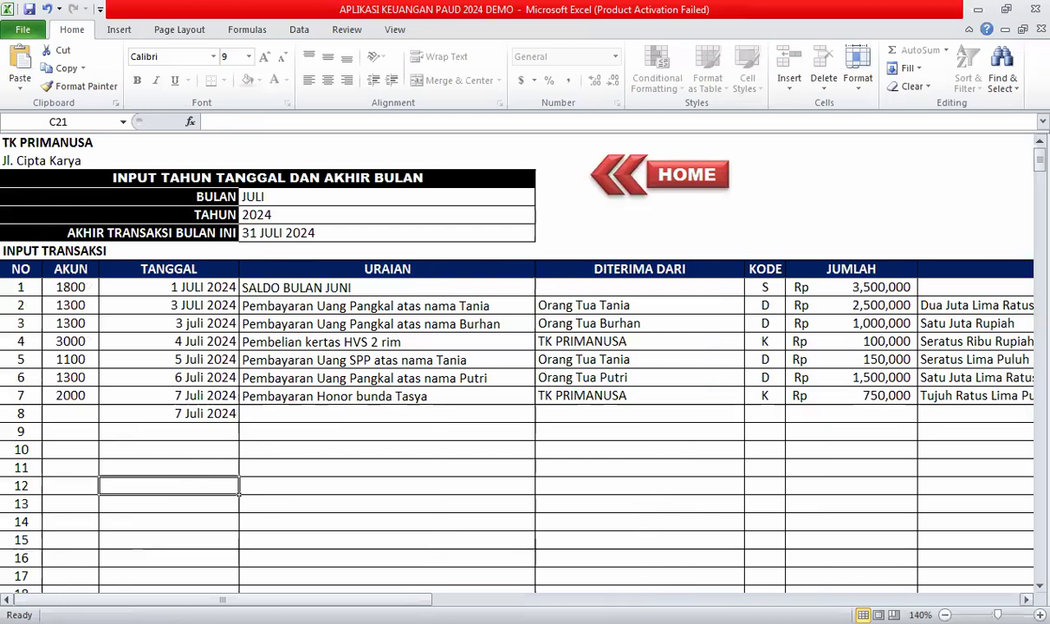
left_click(293, 413)
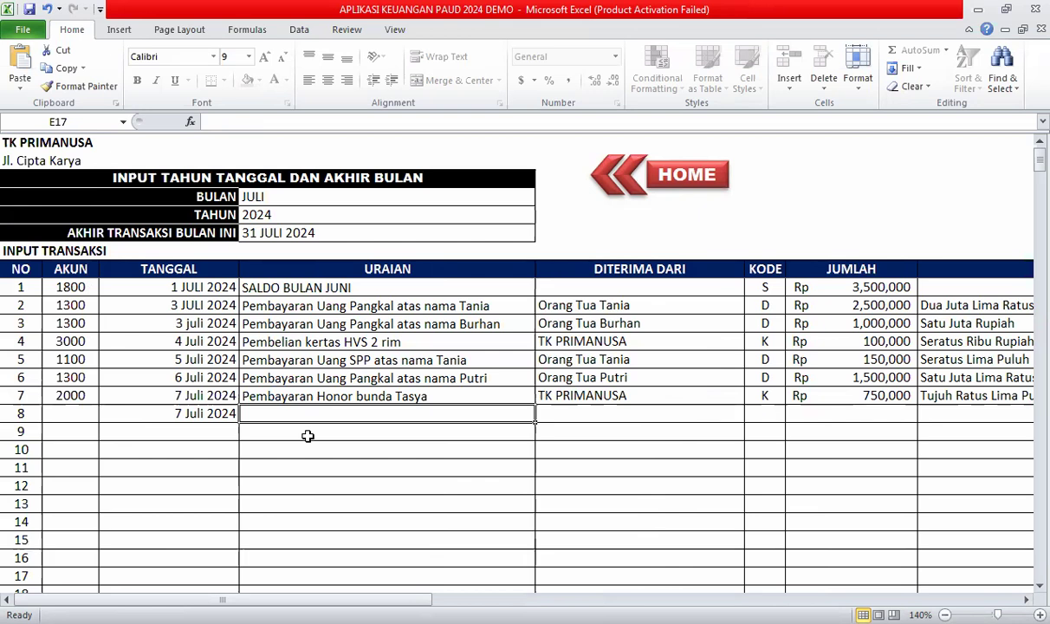
left_click(72, 414)
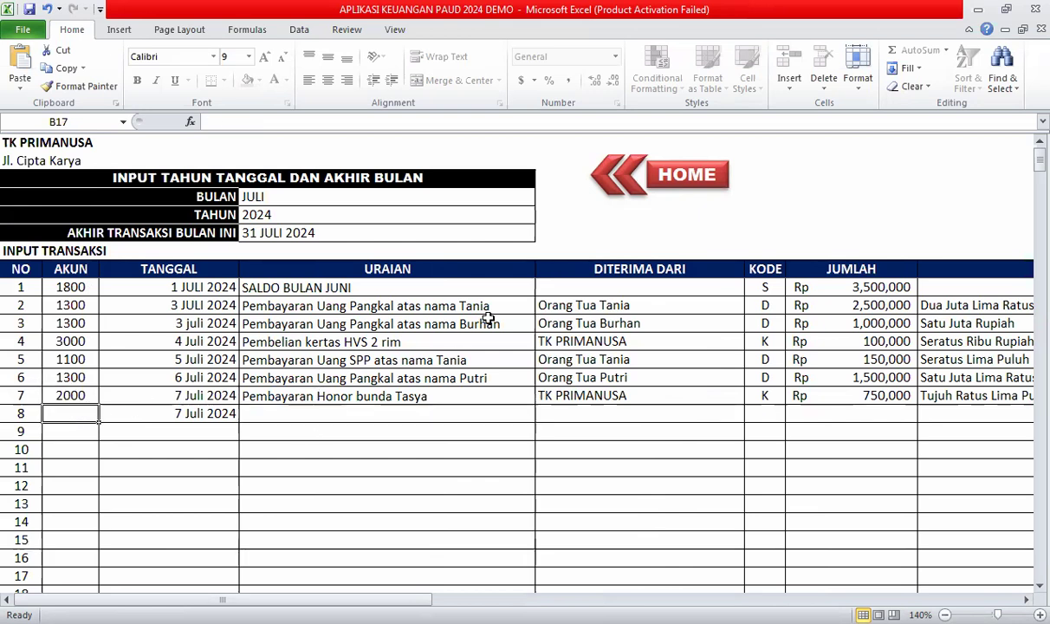
left_click(683, 181)
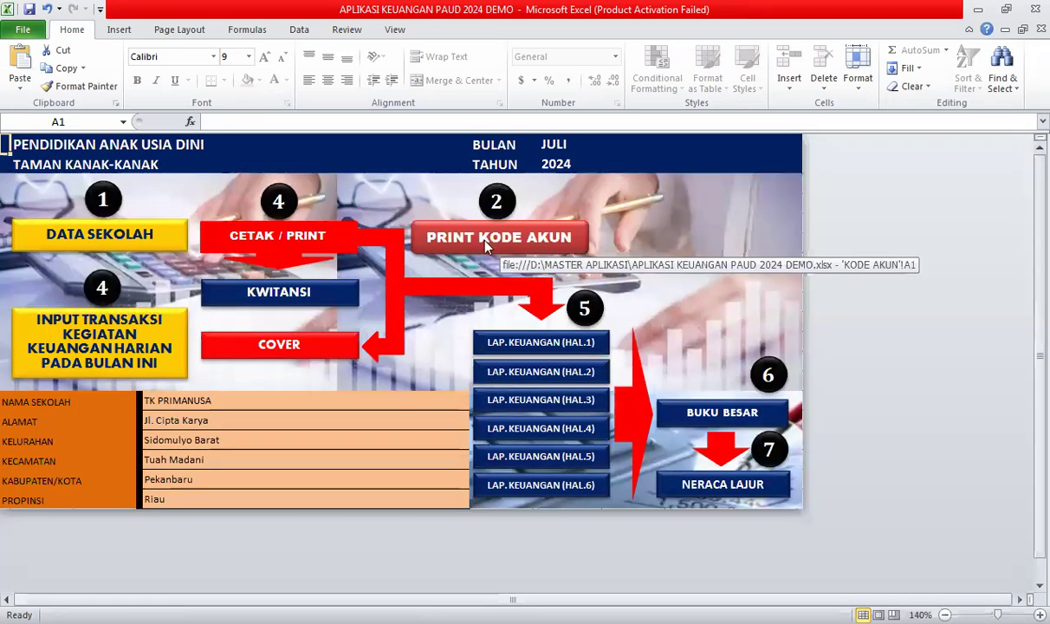
left_click(487, 249)
left_click(130, 518)
scroll(129, 518, "down", 2)
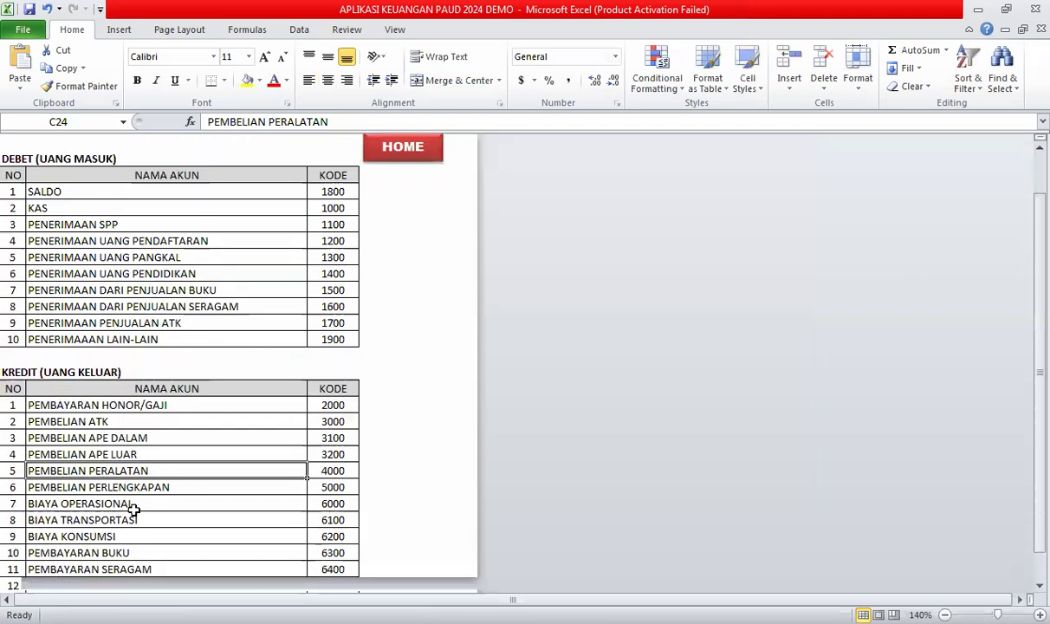
left_click(126, 360)
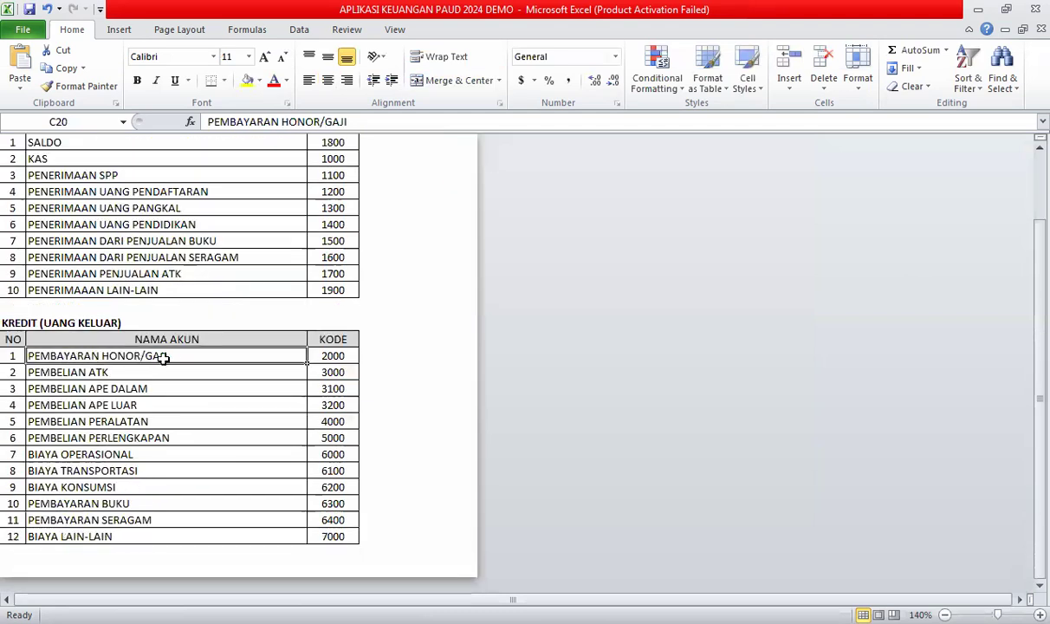
left_click(326, 356)
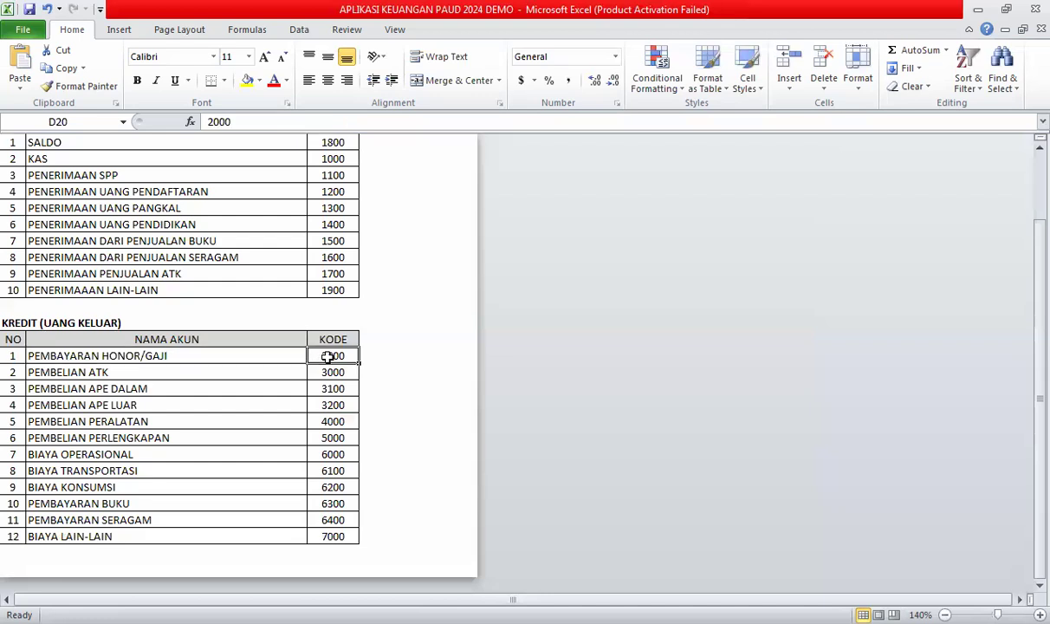
scroll(325, 425, "up", 2)
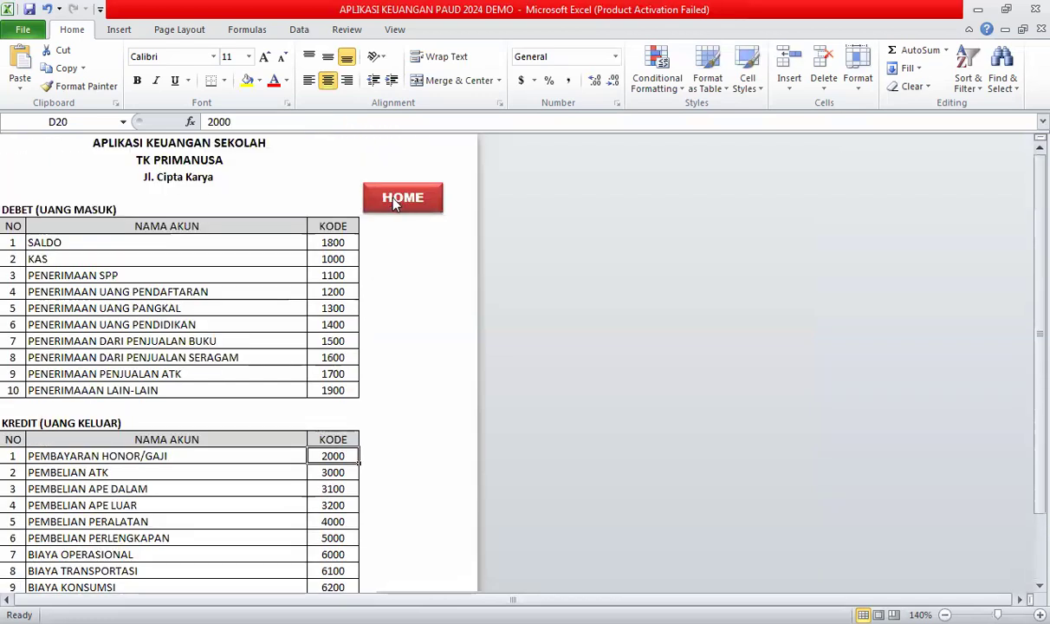
left_click(373, 189)
On the transaction input sheet, enter account 2000 and a teacher's honor payment description.
left_click(97, 353)
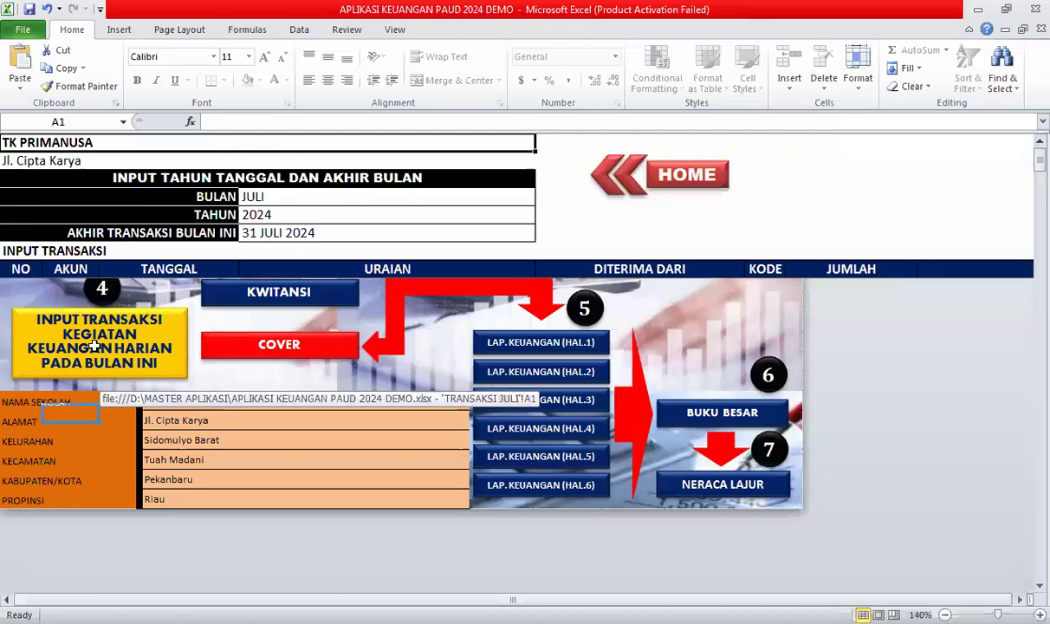
type("2000")
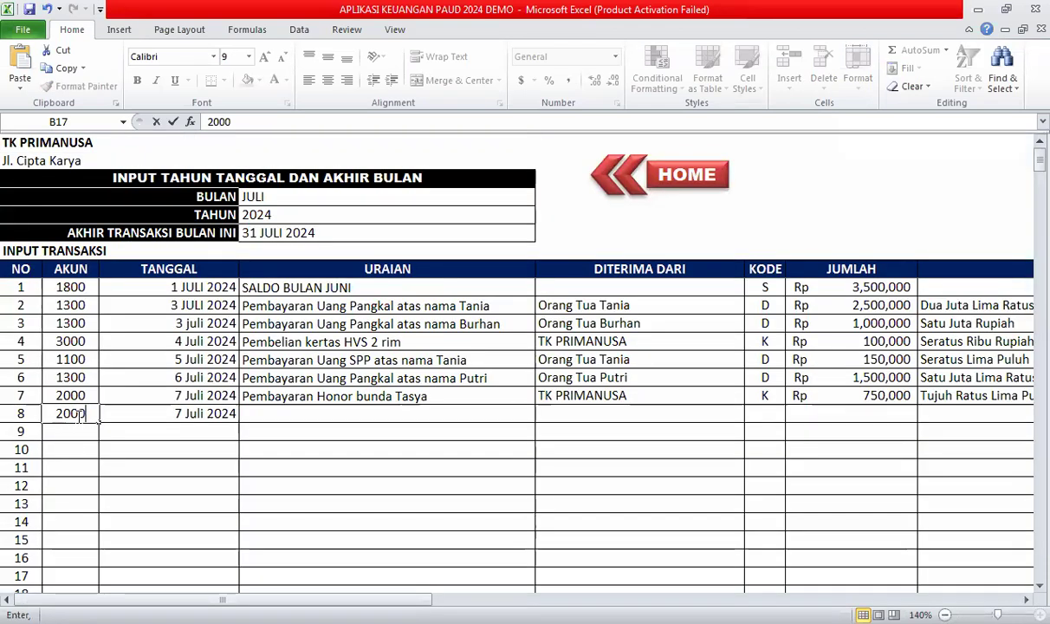
key("Tab")
type("Pembay")
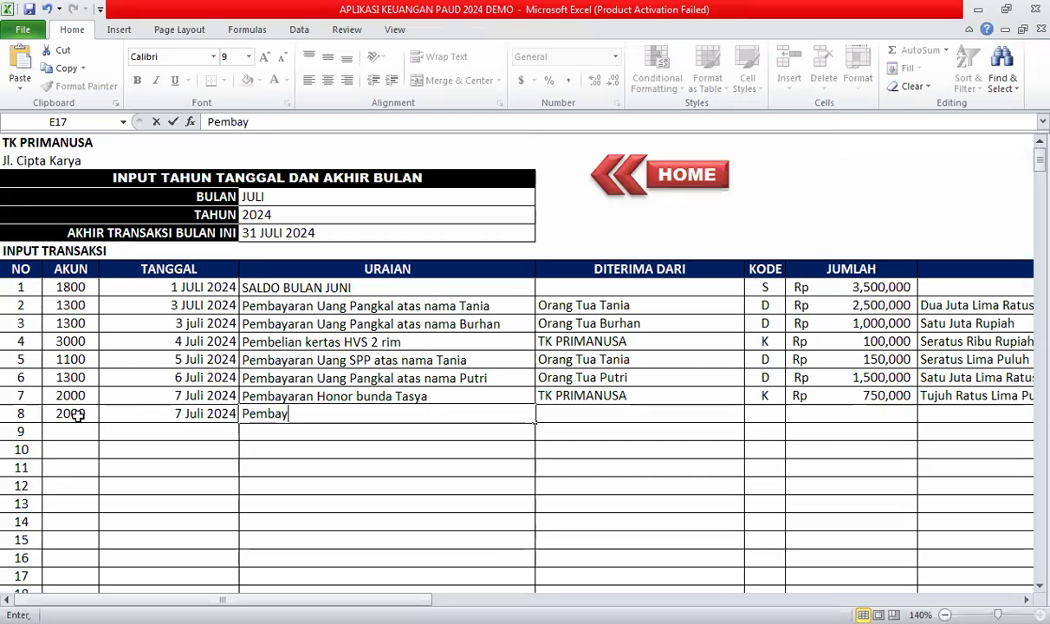
type("aran Honor")
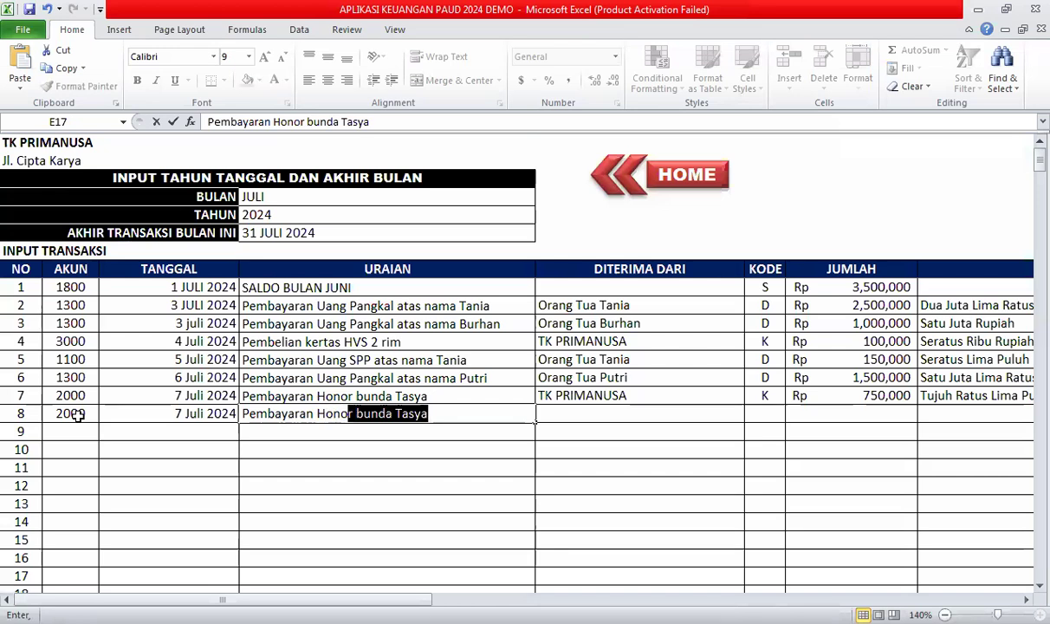
type(" Bunda K")
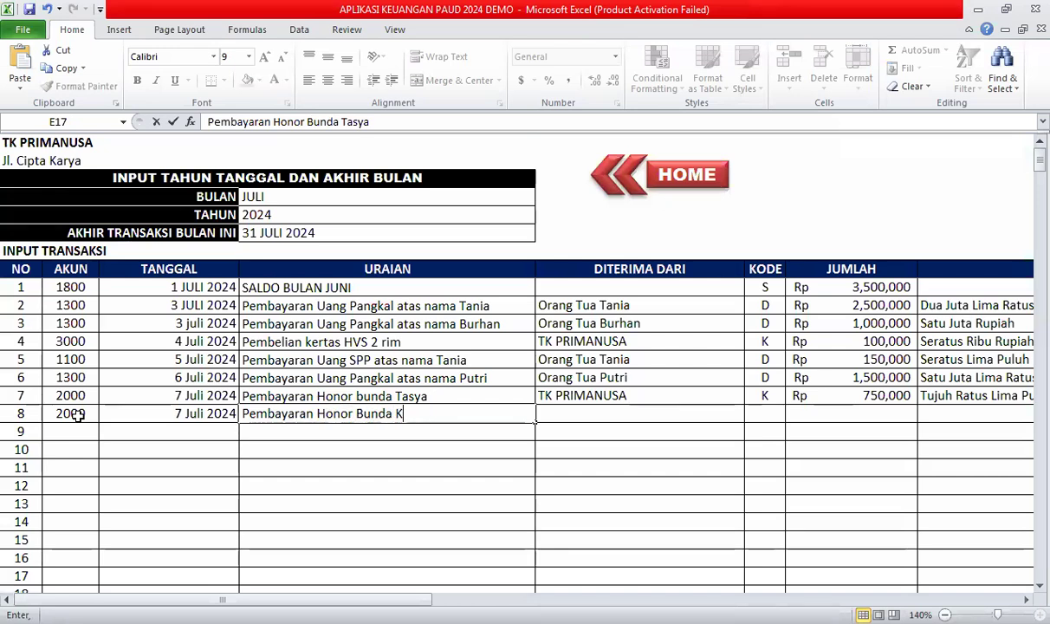
type("amelia")
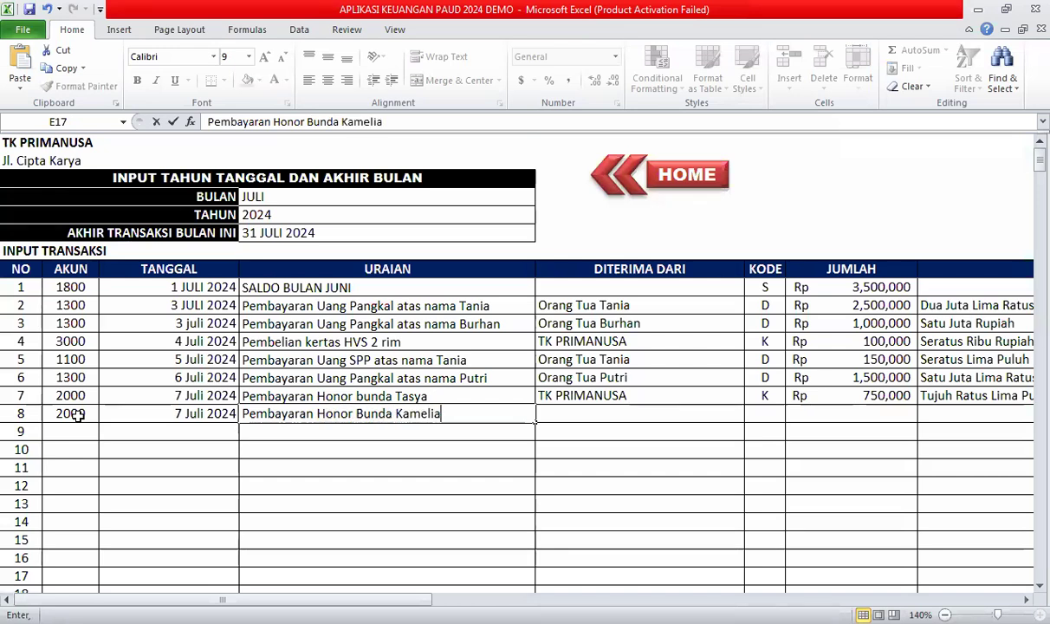
left_click(574, 418)
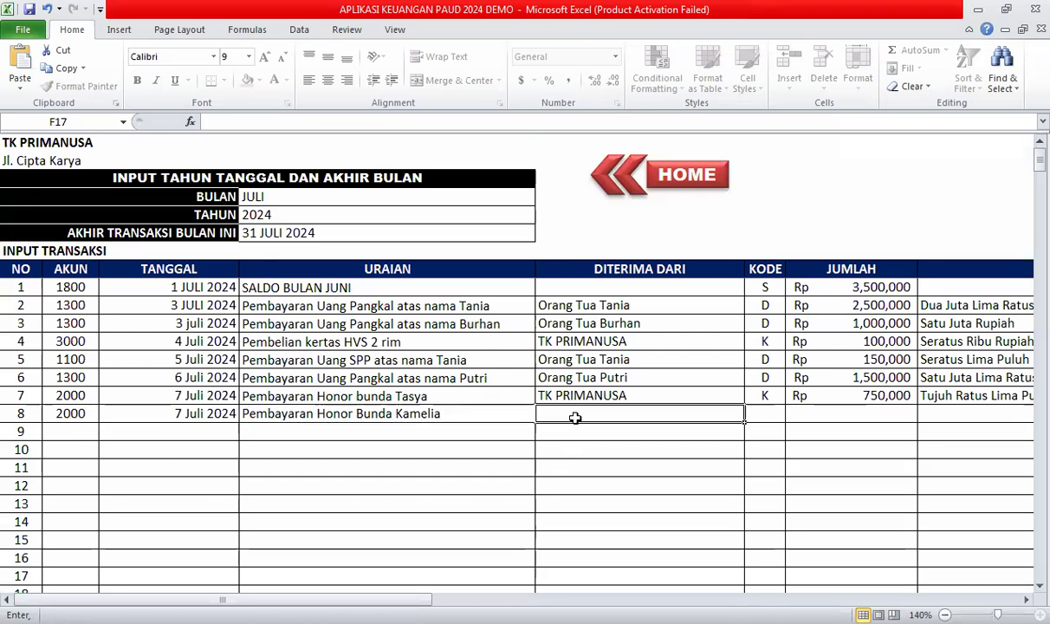
Set the source to TK PRIMANUSA, code K and amount 500,000.
type("T")
key("Return")
left_click(777, 419)
left_click(791, 415)
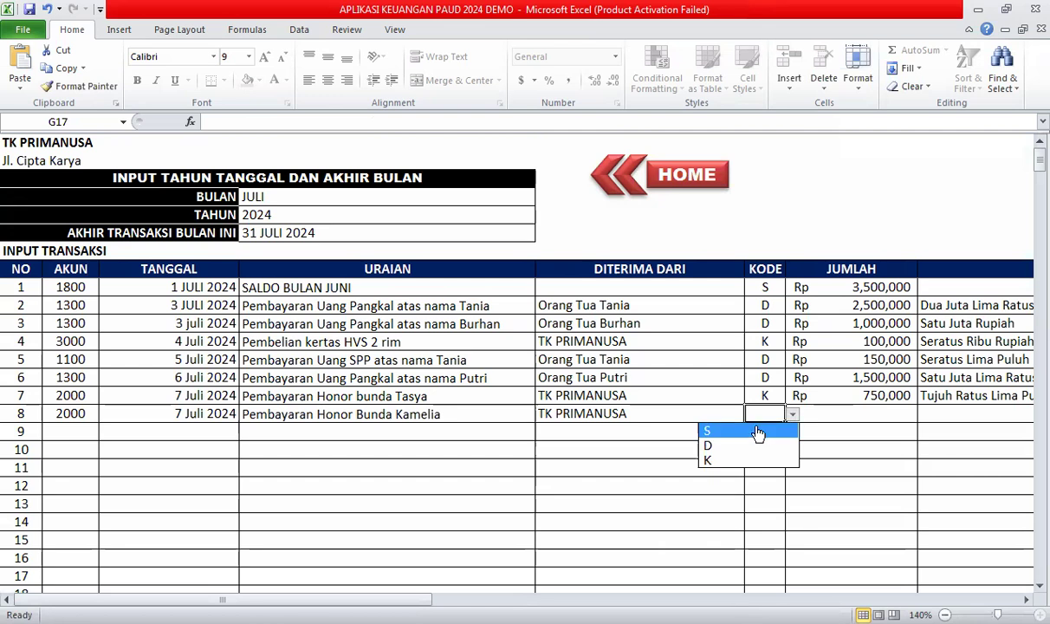
left_click(726, 462)
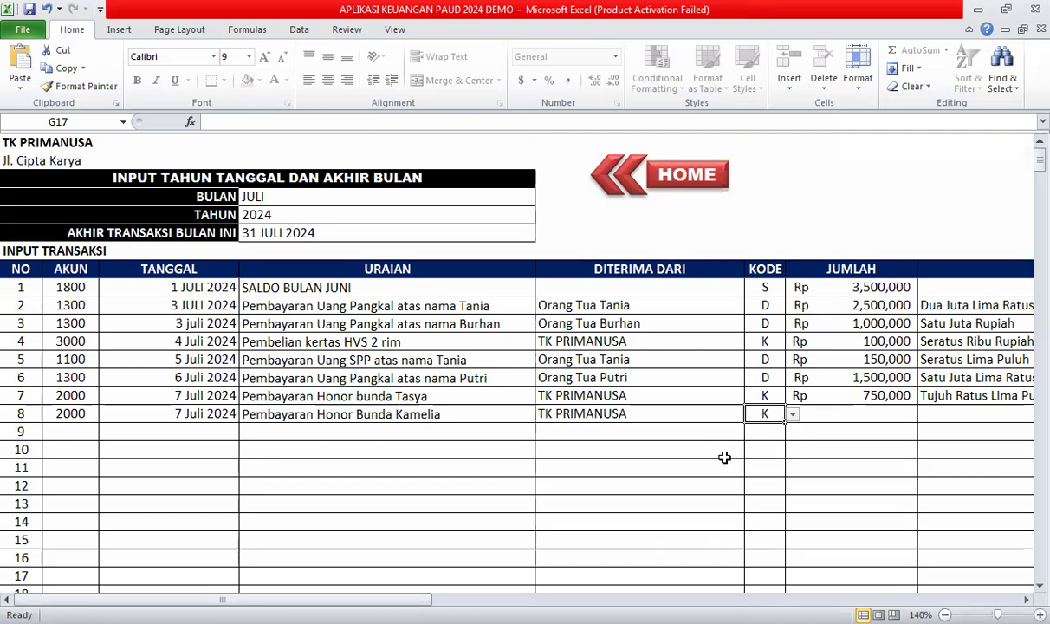
left_click(849, 415)
type("500,000")
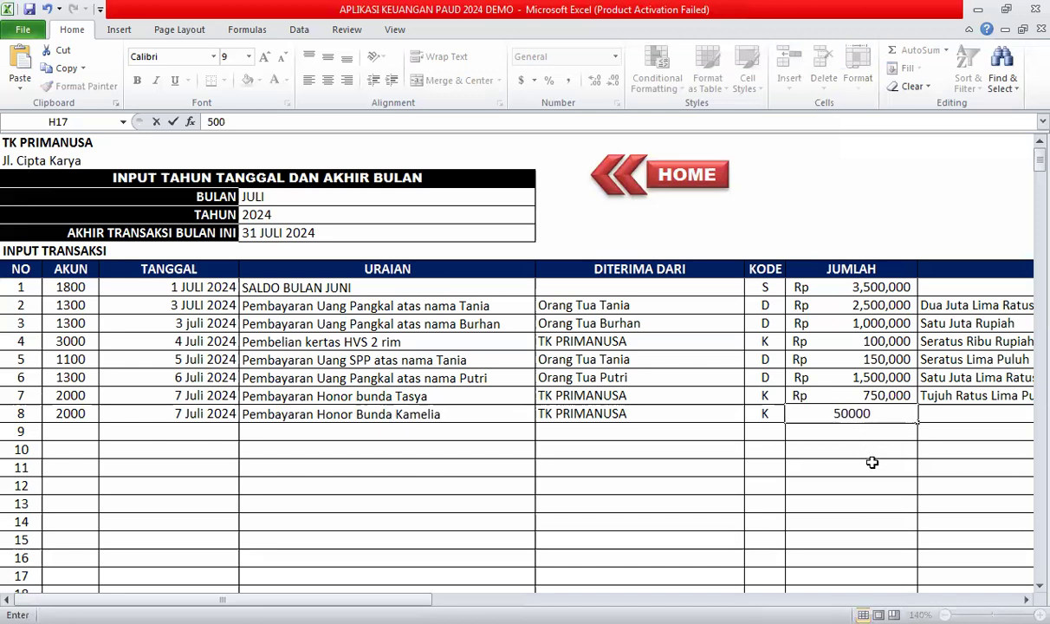
key("Tab")
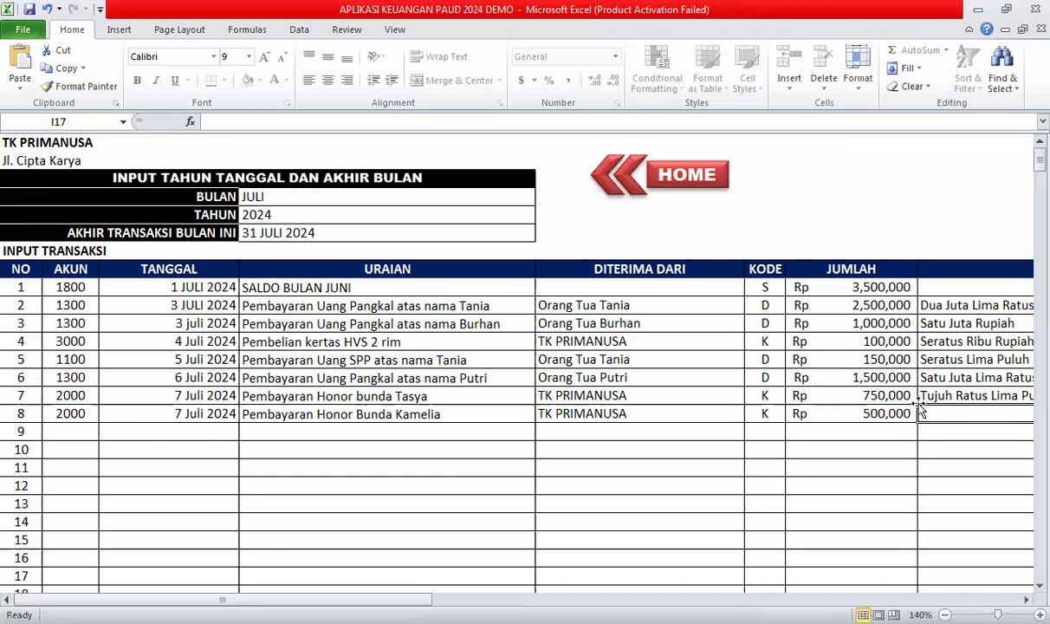
key("Tab")
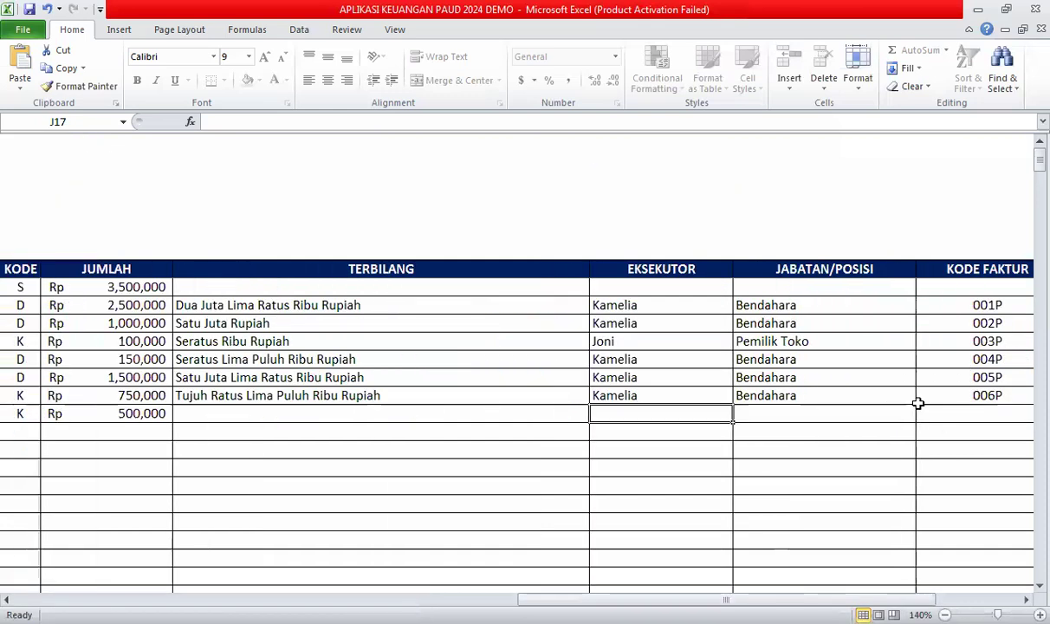
Write row 8's amount in words as Lima Ratus Ribu Rupiah.
key("Left")
type("Lima Ratus Riau")
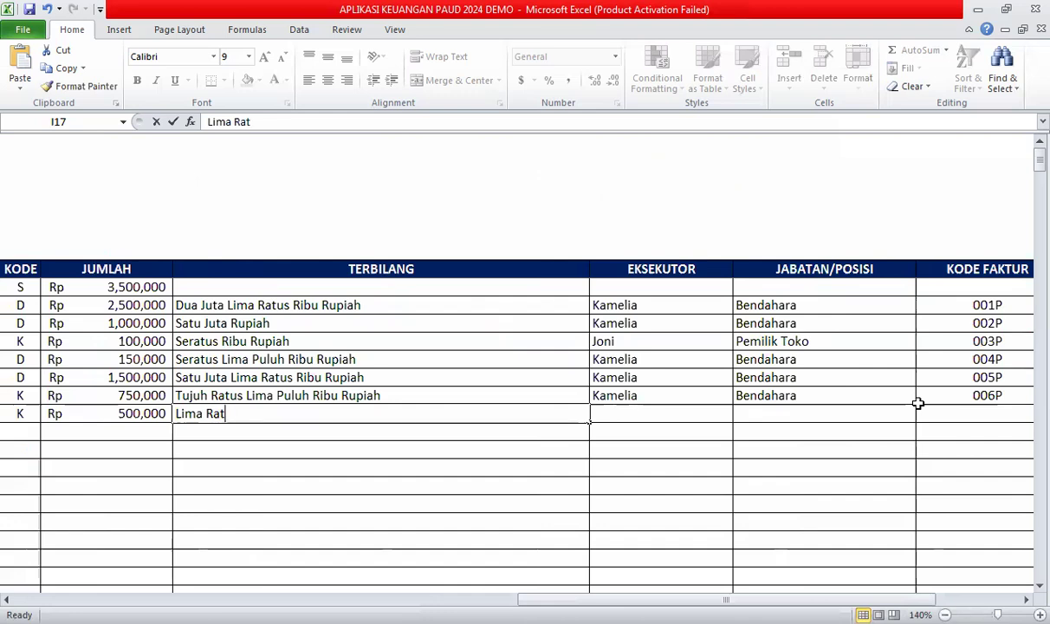
key("BackSpace")
key("BackSpace")
type("bu Rupiah")
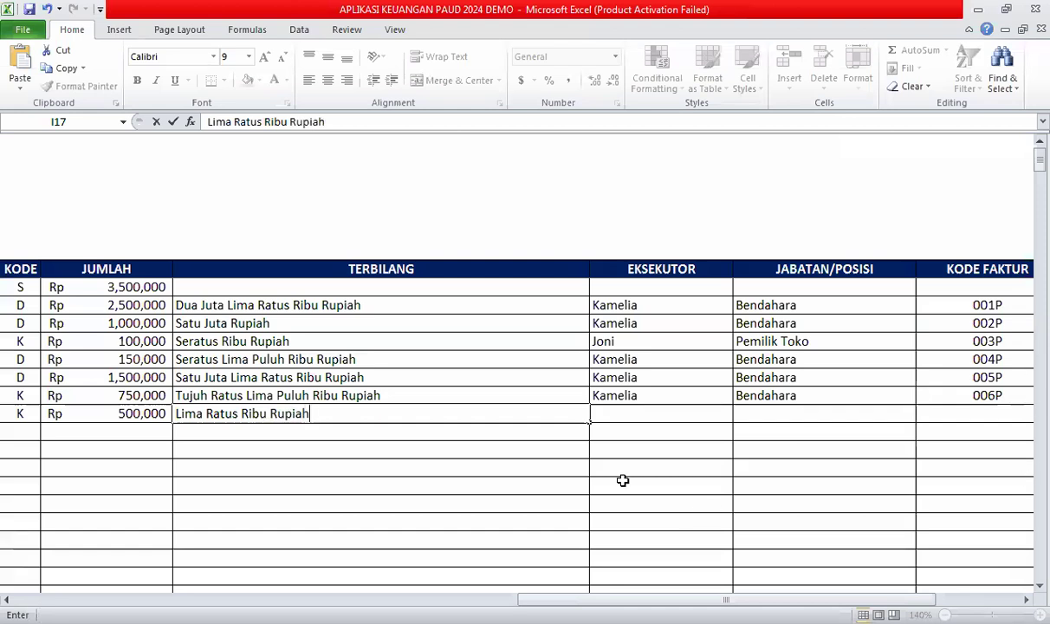
left_click(622, 413)
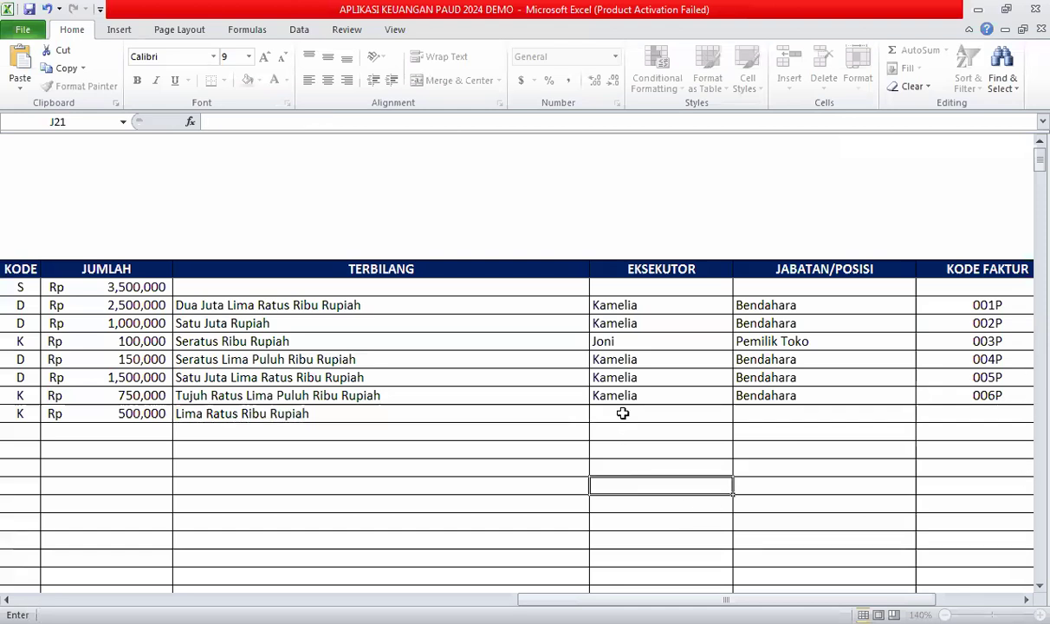
Fill in the executor, Bendahara position and invoice 007P, then check codes 001P–007P.
type("Kamelia")
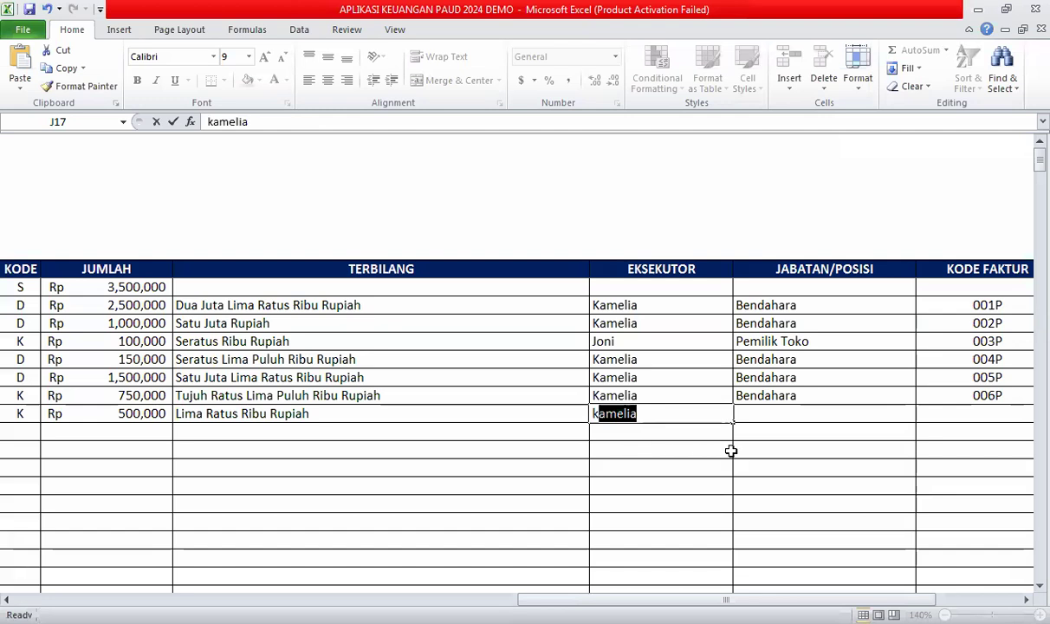
left_click(769, 416)
type("Bendahara")
left_click(783, 451)
left_click(969, 410)
type("007P")
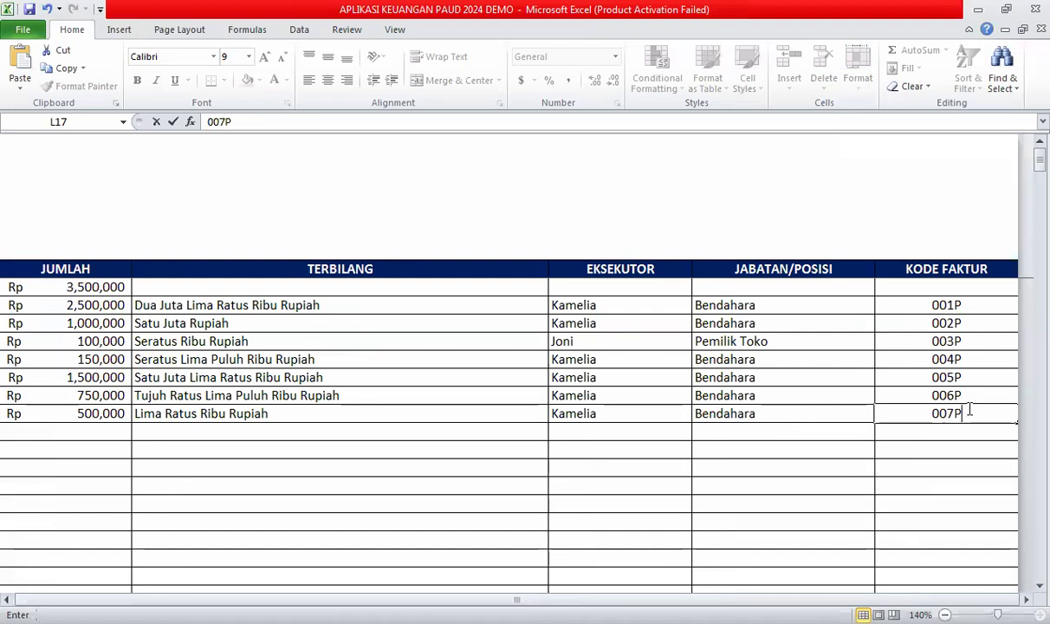
left_click(826, 451)
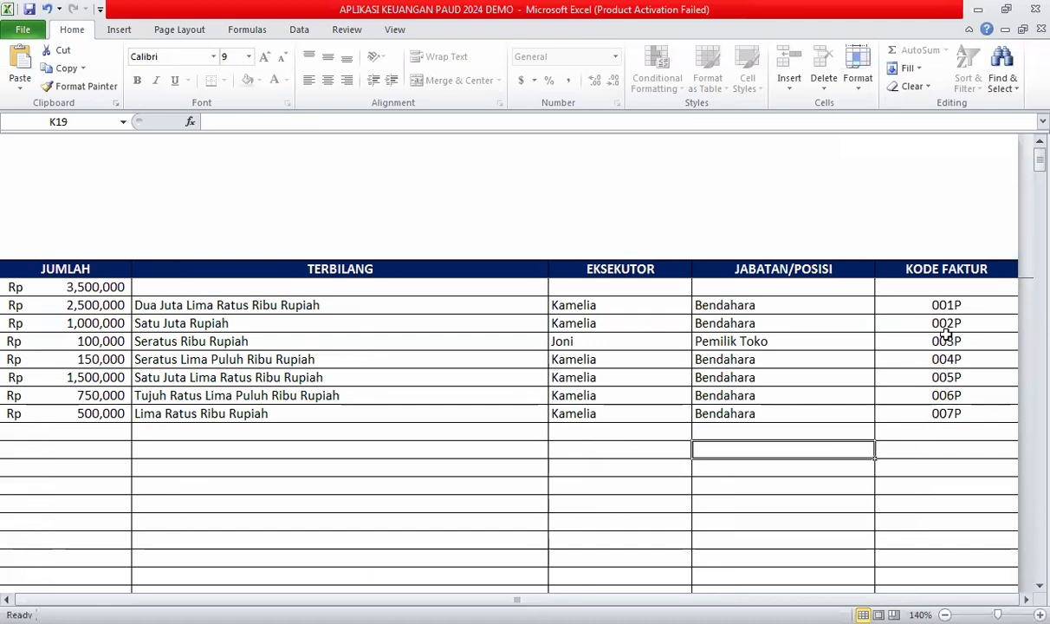
left_click_drag(947, 302, 947, 413)
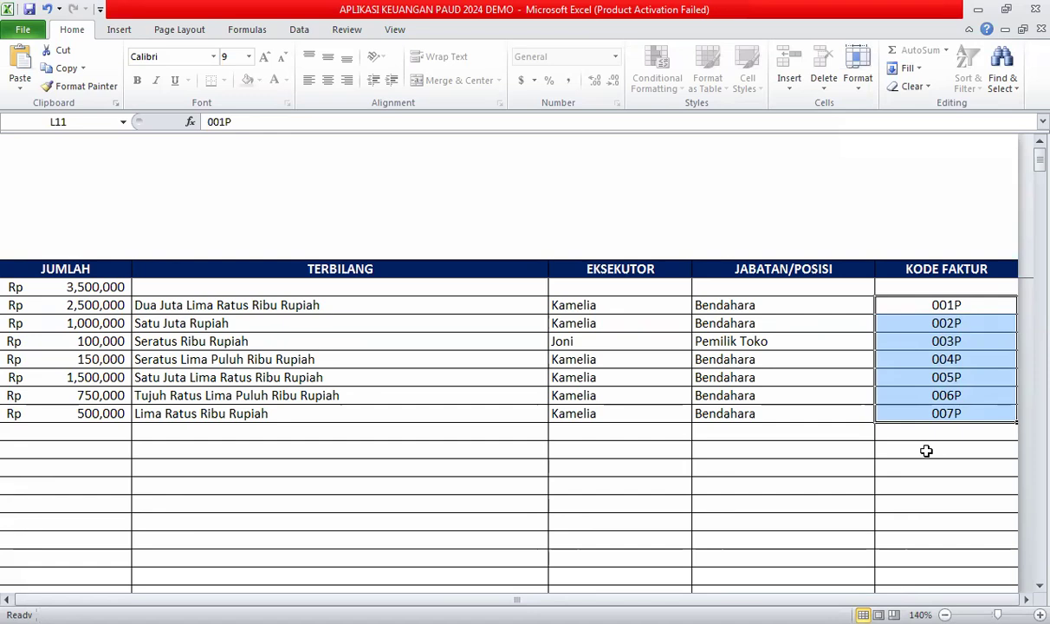
left_click(733, 461)
Put the date 8 Juli 2024 in transaction 9's date cell C18.
key("Left")
key("Left")
key("Left")
key("Left")
key("Left")
key("Left")
key("Left")
key("Left")
key("Left")
key("Left")
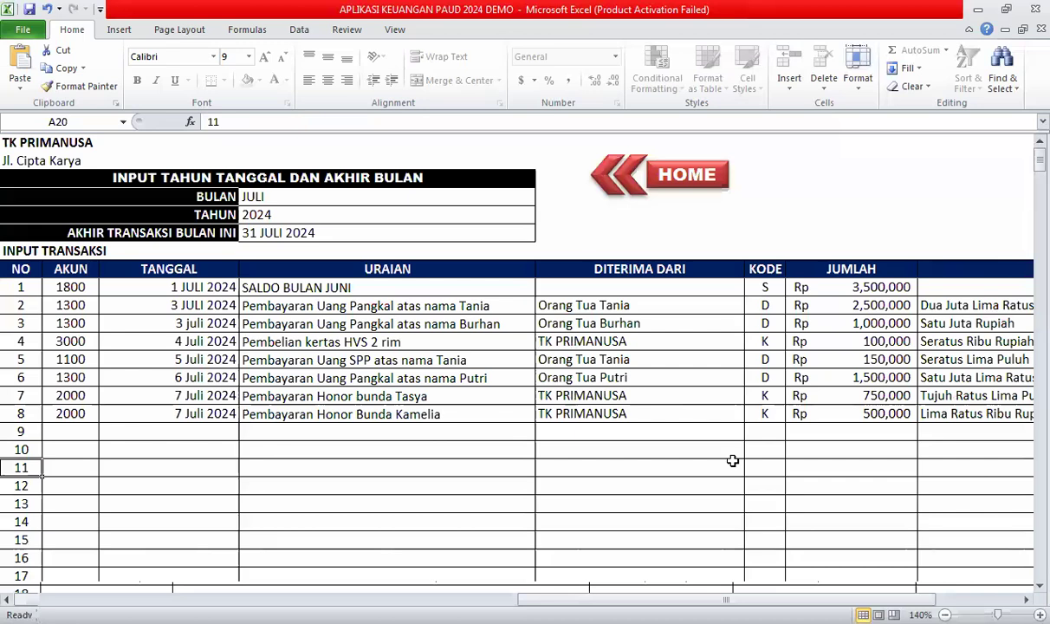
key("Up")
key("Up")
key("Right")
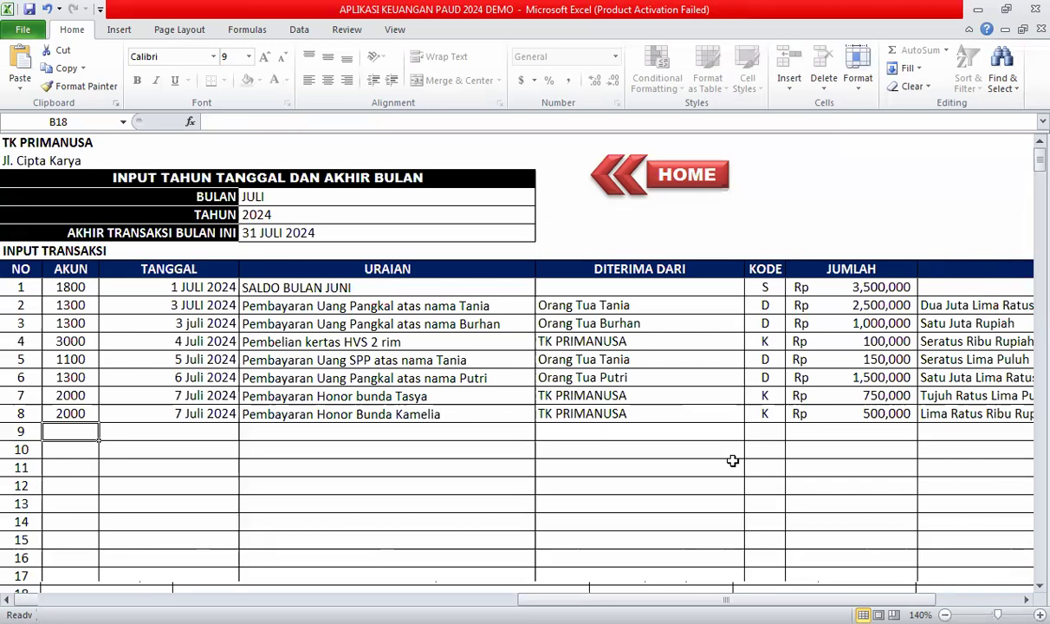
left_click(164, 431)
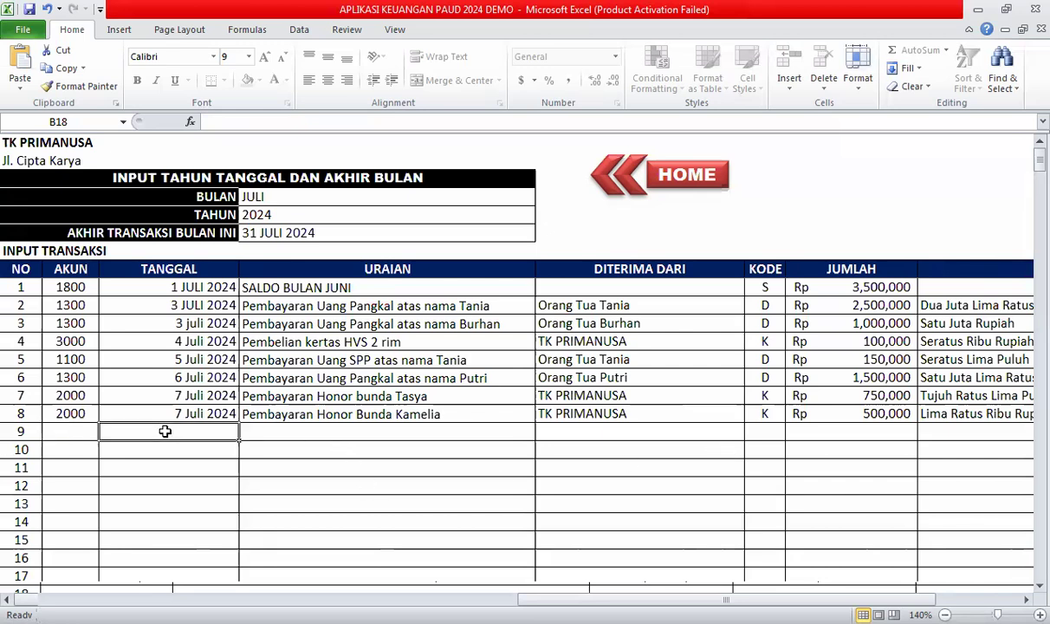
type("8")
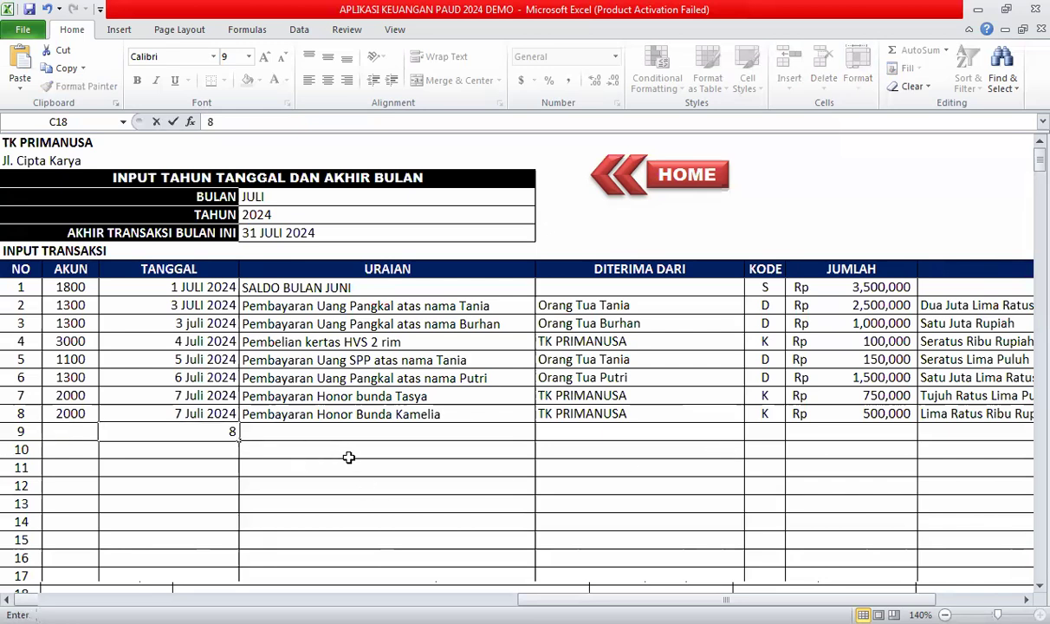
type(" Juli 2024")
left_click(368, 431)
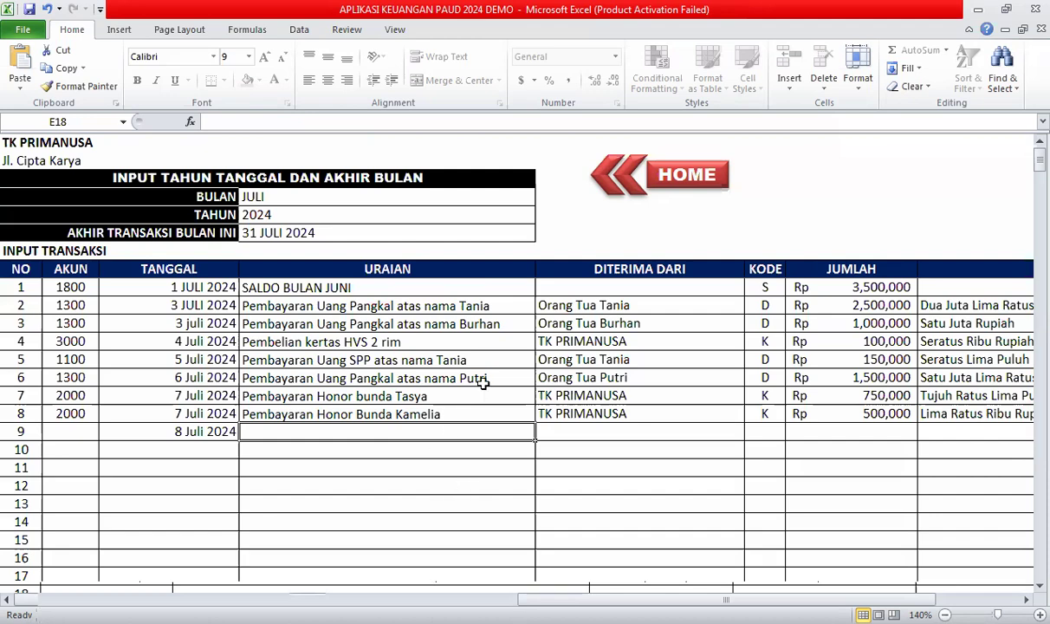
Find BIAYA OPERASIONAL's code 6000 in the account list, then return to the dashboard.
left_click(680, 182)
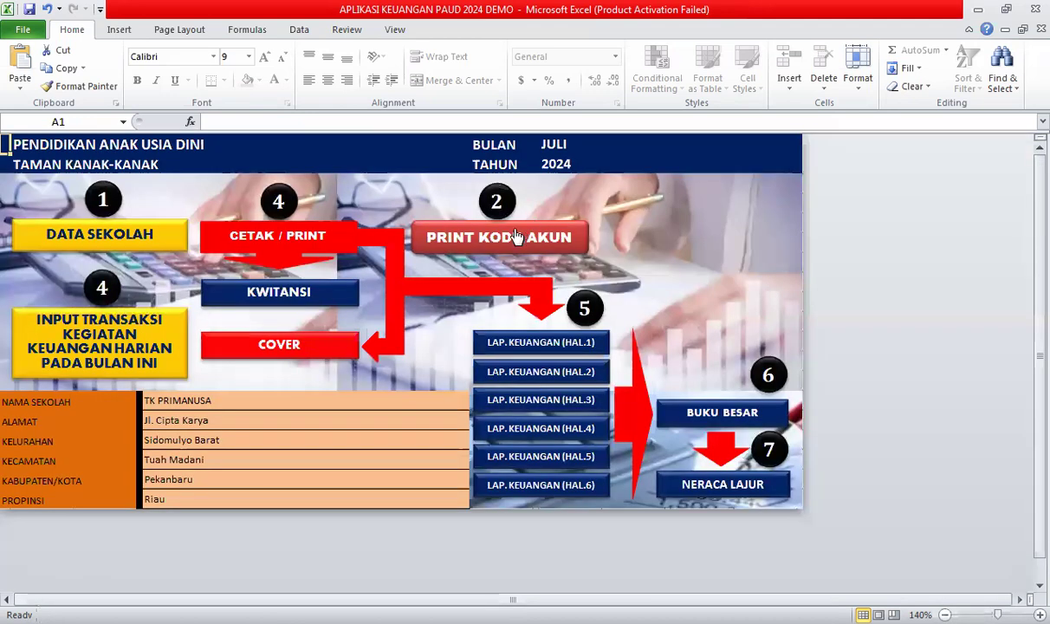
left_click(476, 229)
left_click(192, 487)
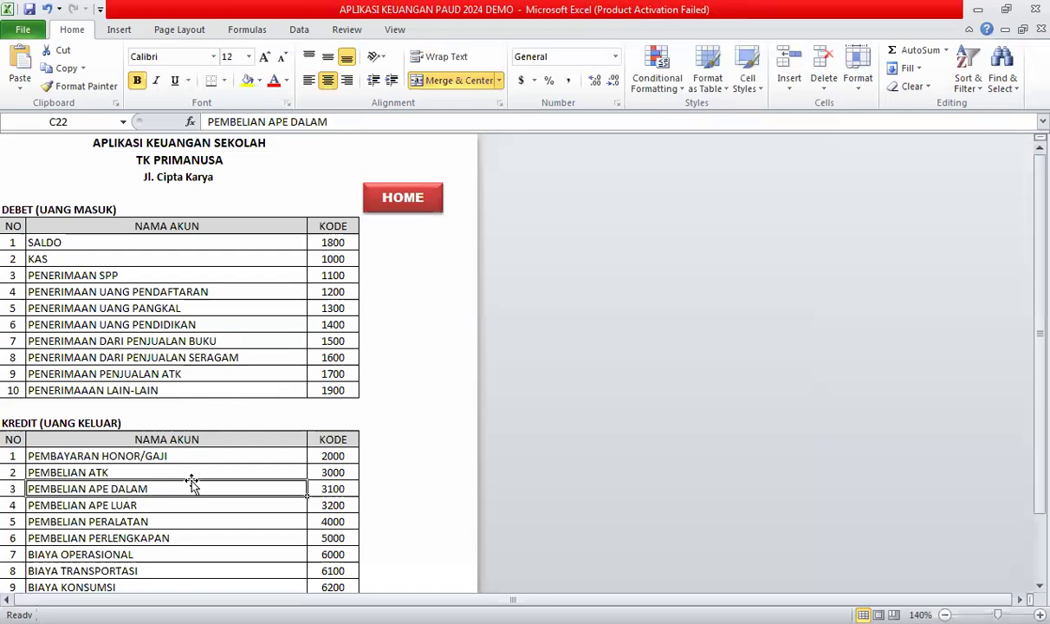
scroll(193, 485, "down", 4)
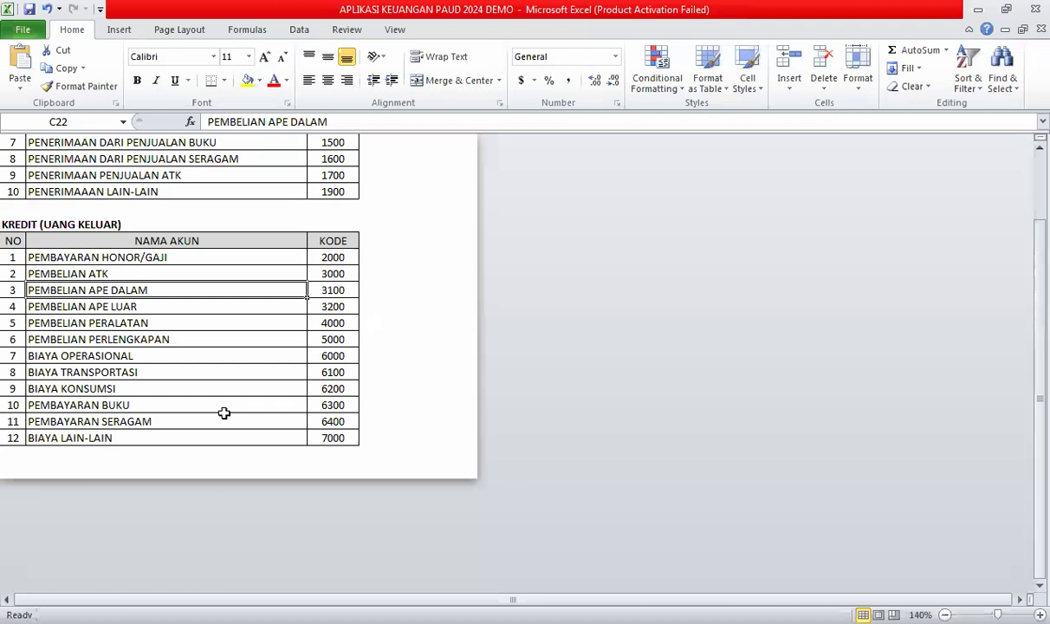
left_click(208, 356)
left_click(335, 358)
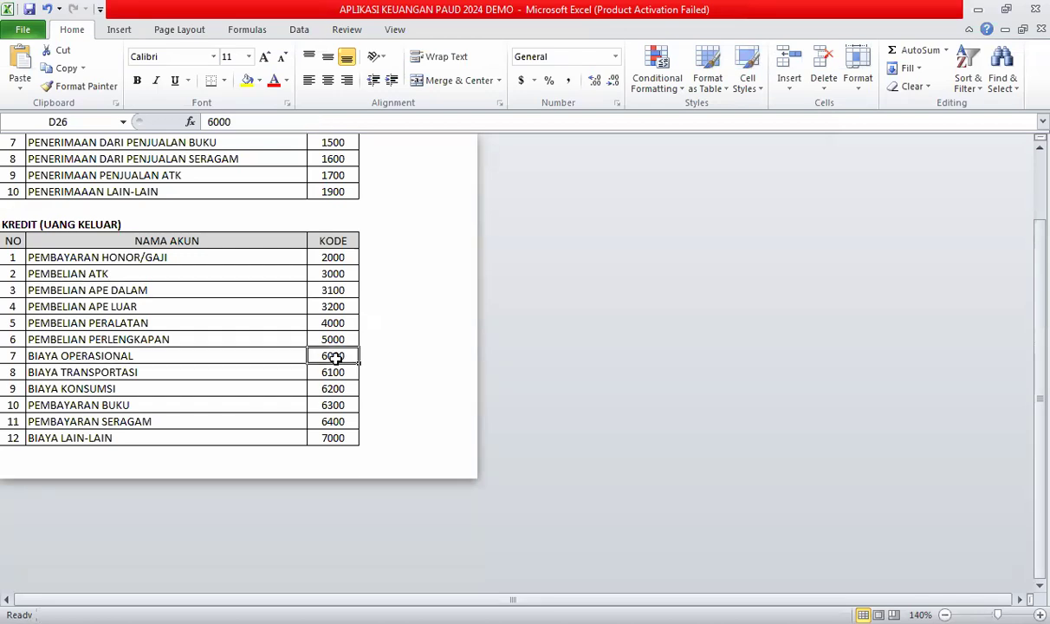
scroll(321, 452, "up", 4)
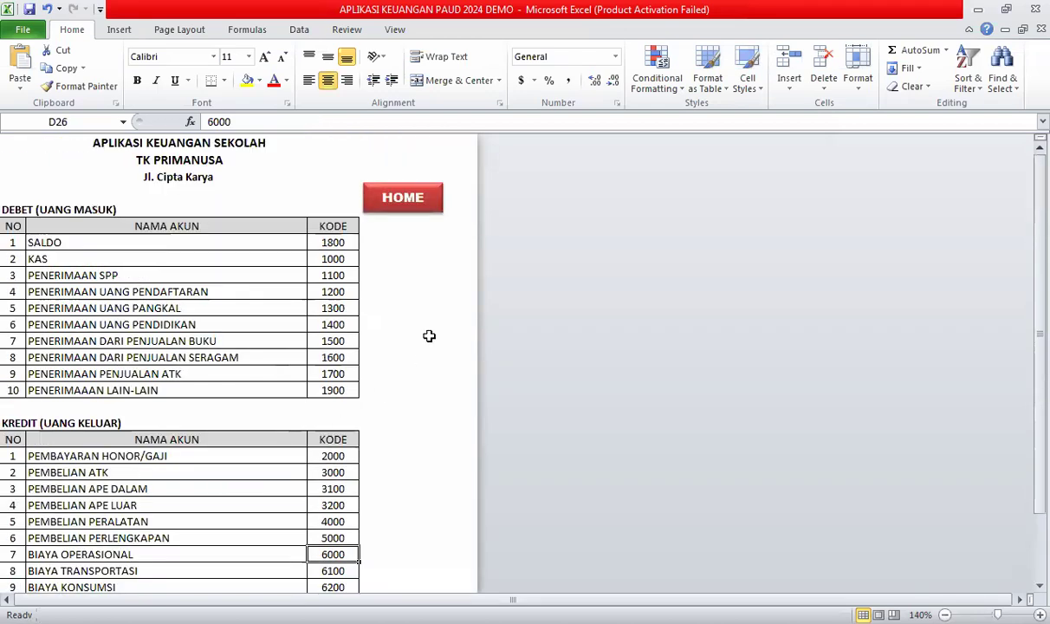
left_click(402, 197)
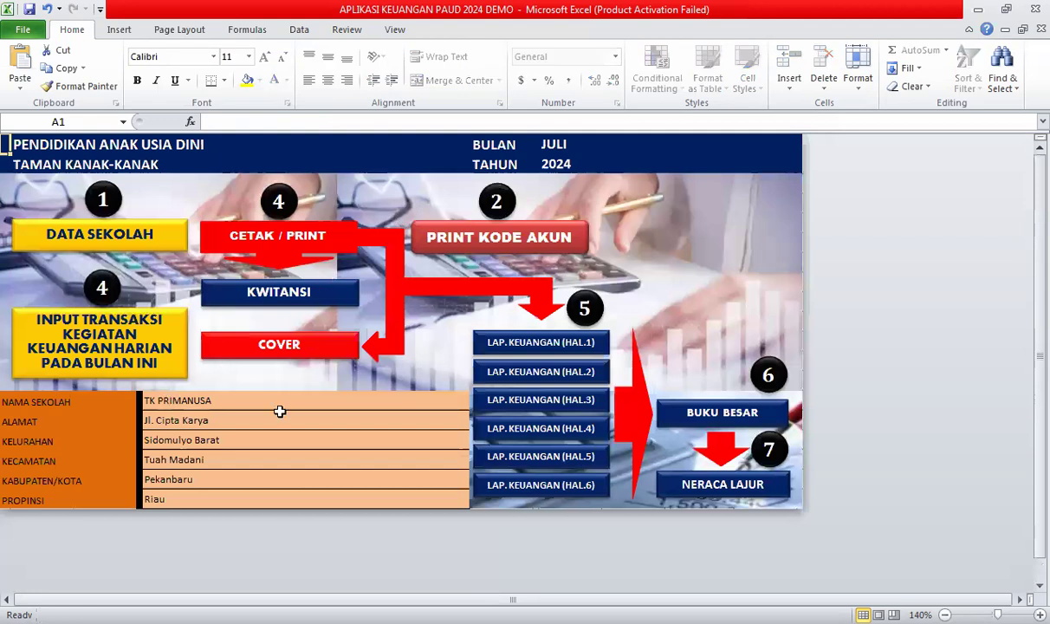
Enter account 6000 and the description 'Pembayaran Listrik bulan Juli' for transaction 9.
left_click(112, 349)
left_click(84, 430)
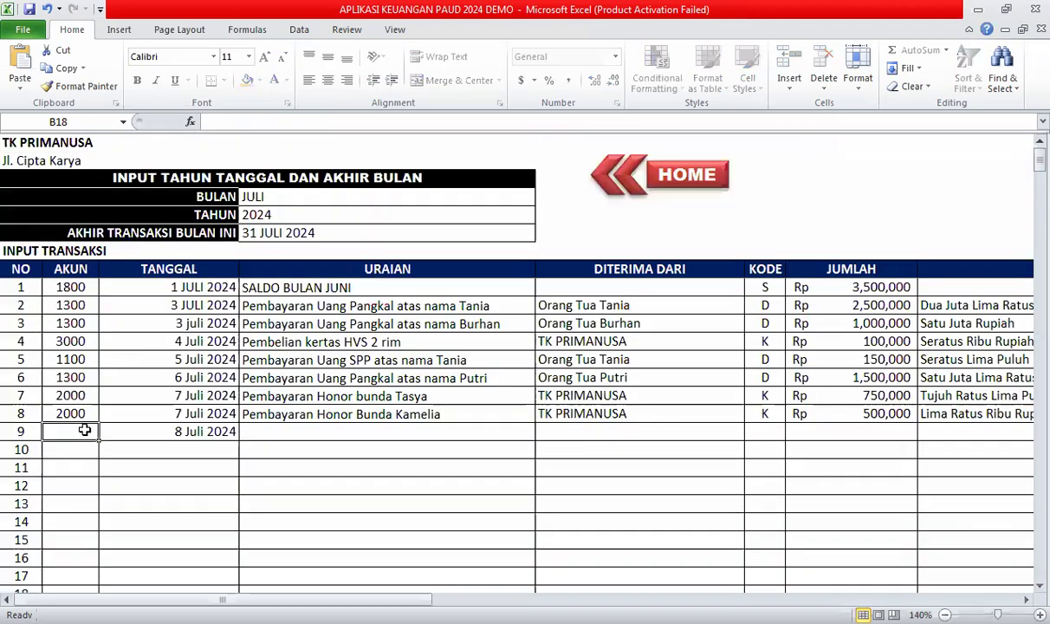
type("6000")
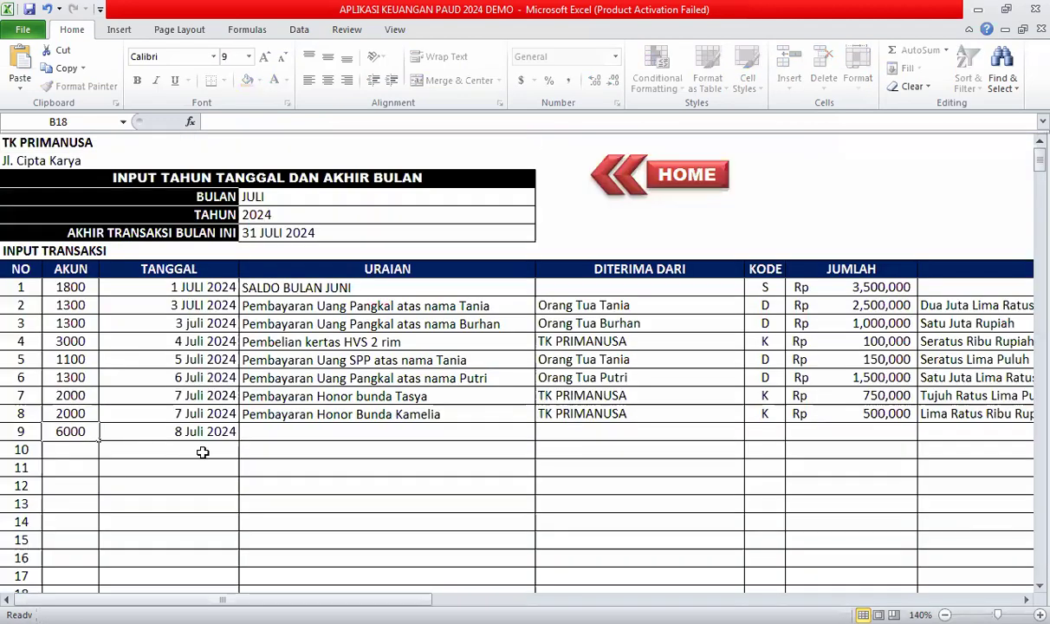
left_click(319, 437)
type("Pe")
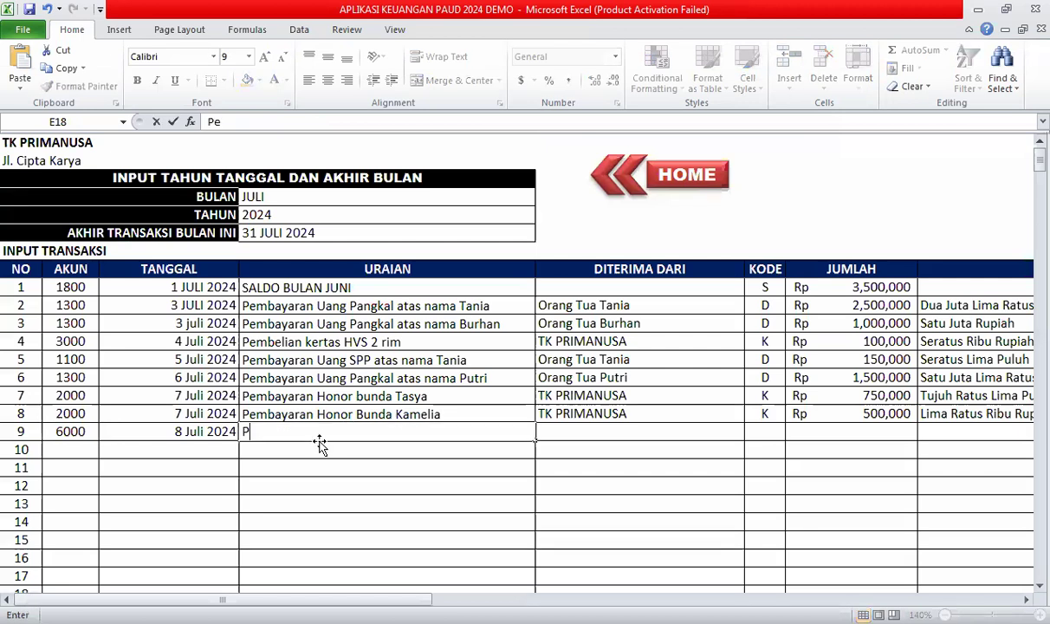
type("mbayara")
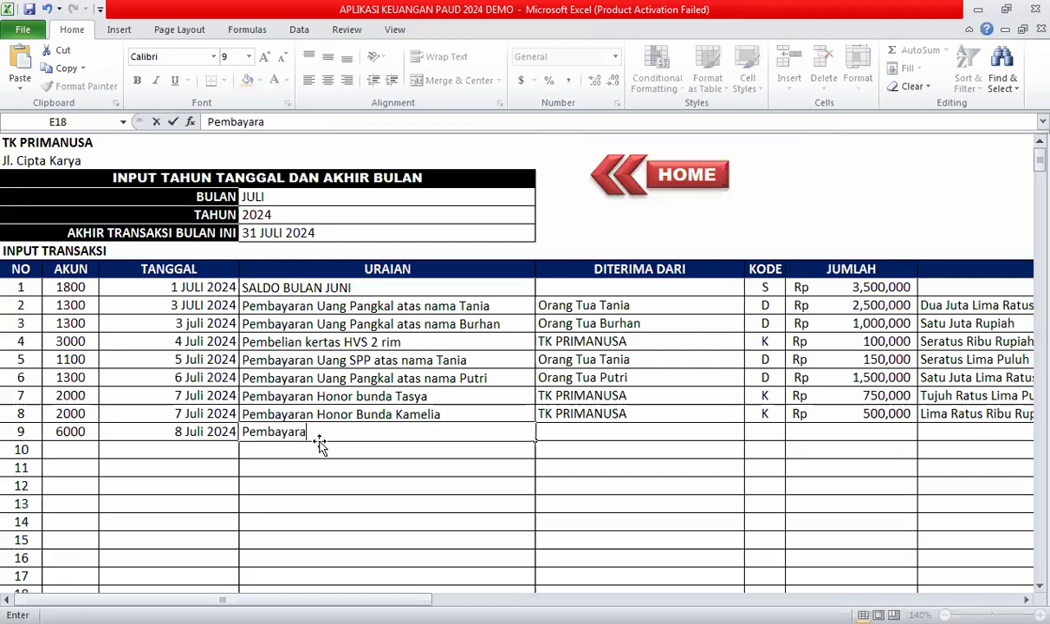
type("n Listik")
key("BackSpace")
key("BackSpace")
type("r")
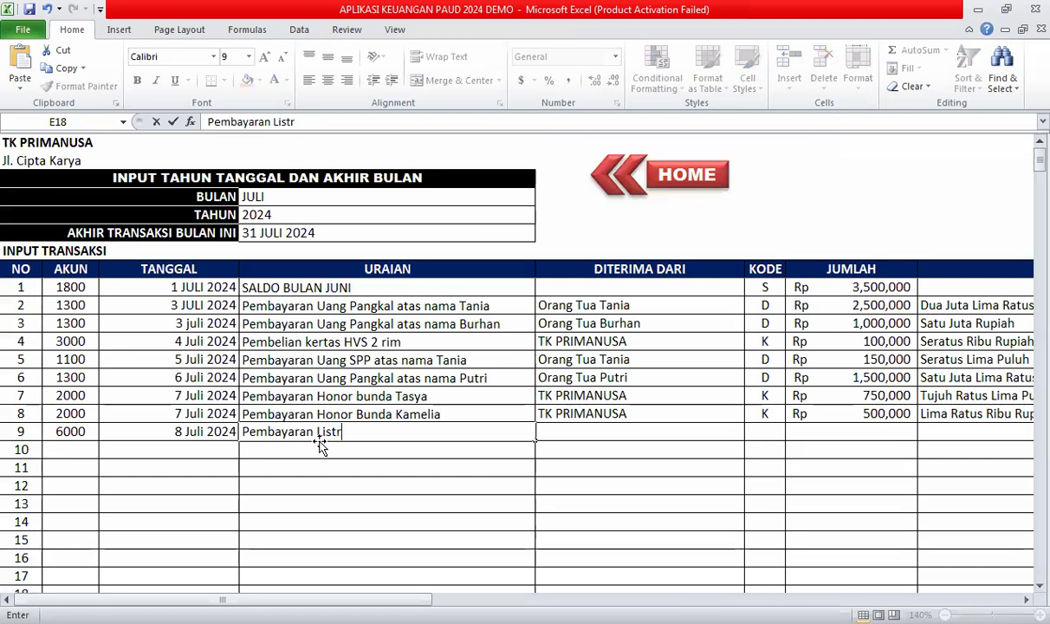
type("ik bulan")
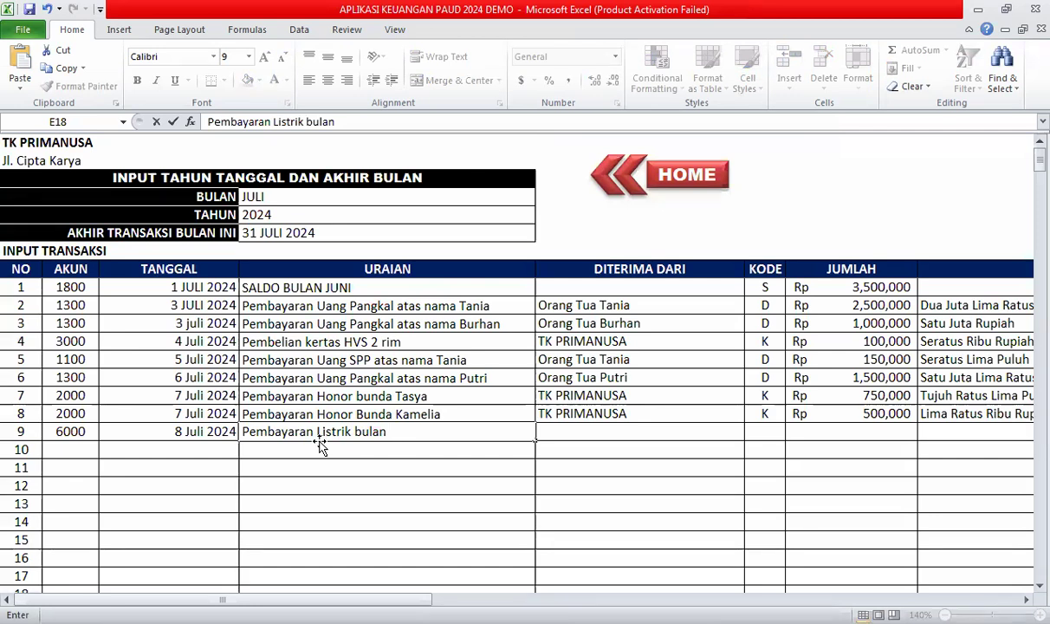
type(" Juli")
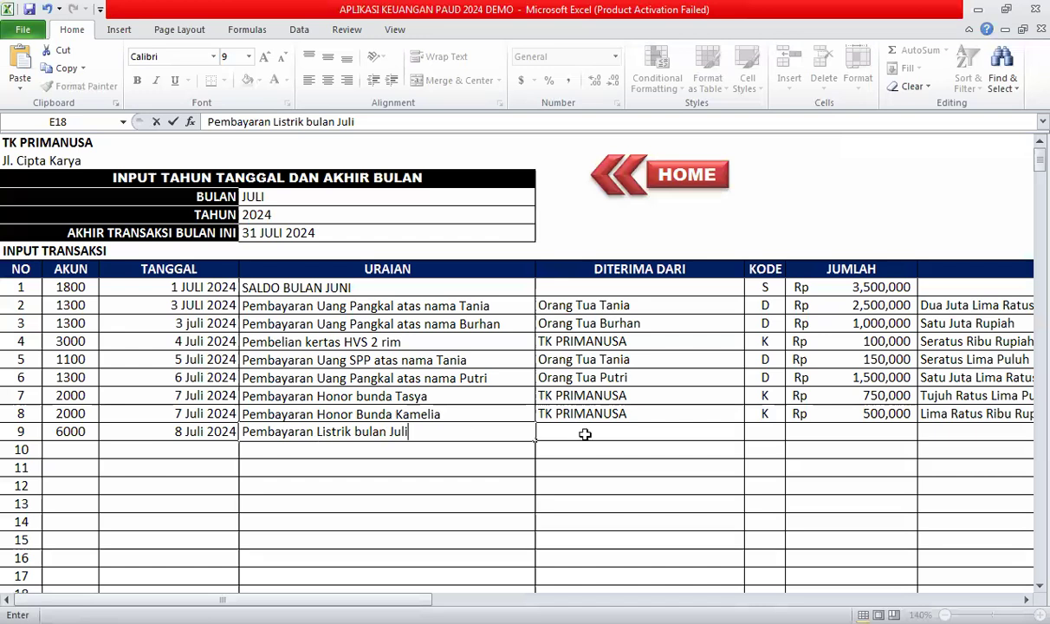
left_click(584, 434)
Set the source to TK PRIMANUSA, code K and amount 250,000.
type("t")
left_click(594, 478)
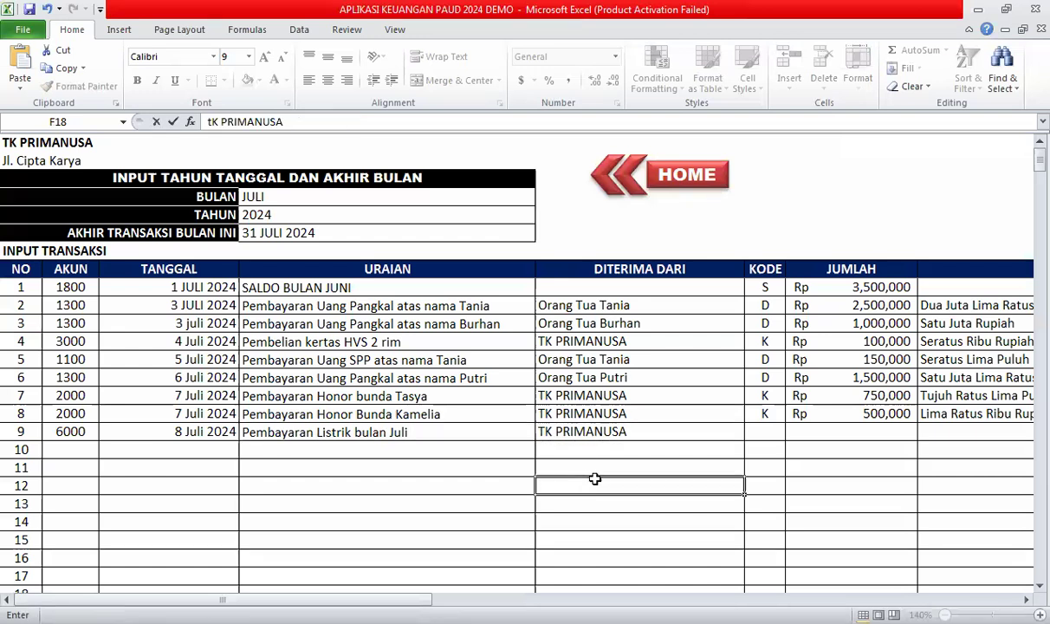
left_click(753, 431)
left_click(792, 431)
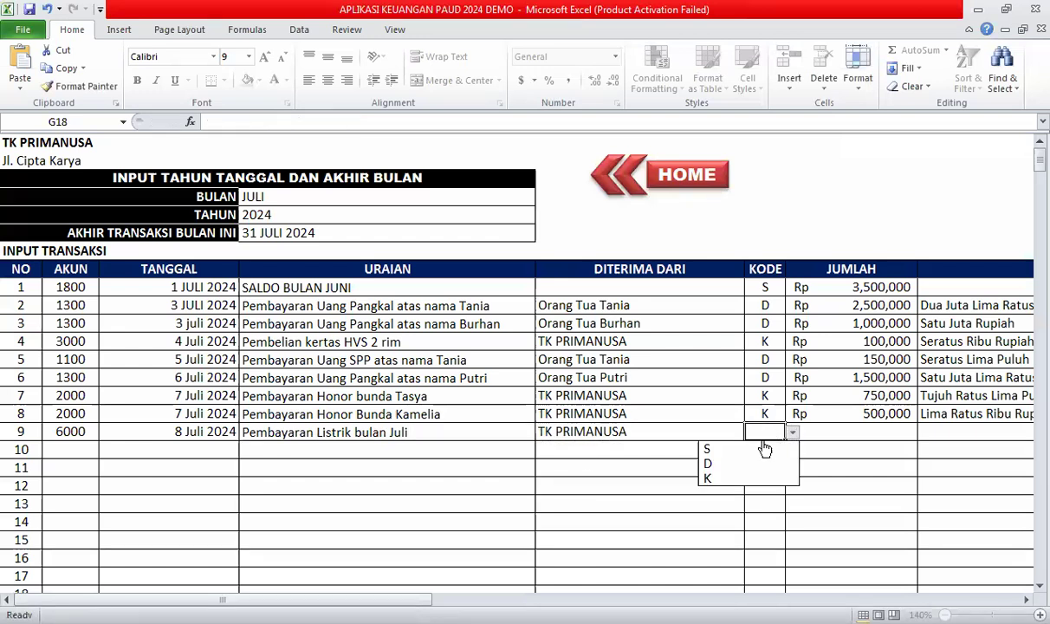
left_click(736, 477)
left_click(905, 437)
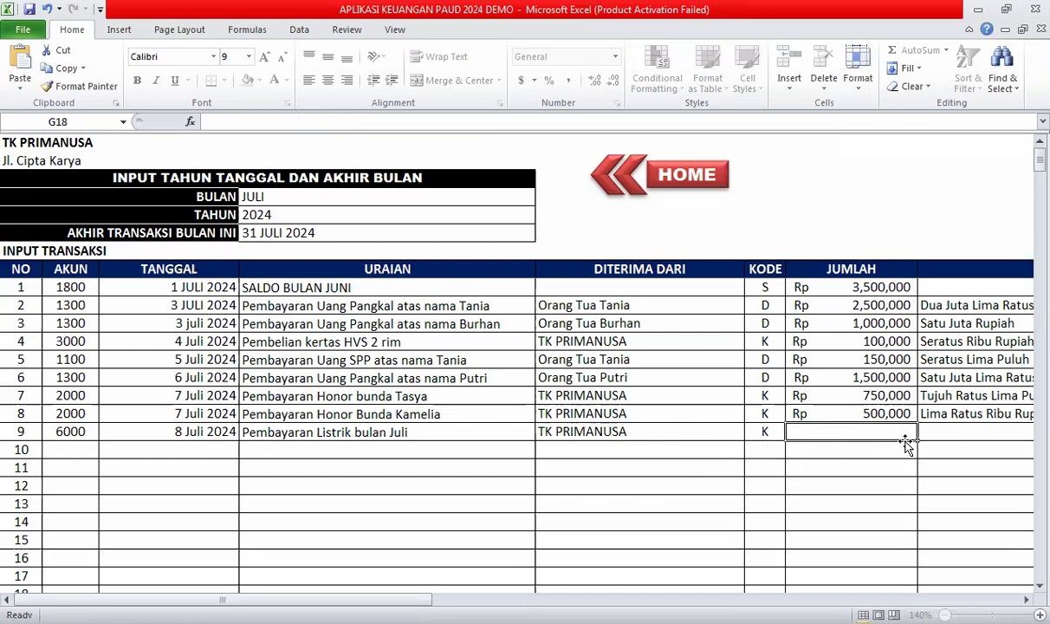
type("250000")
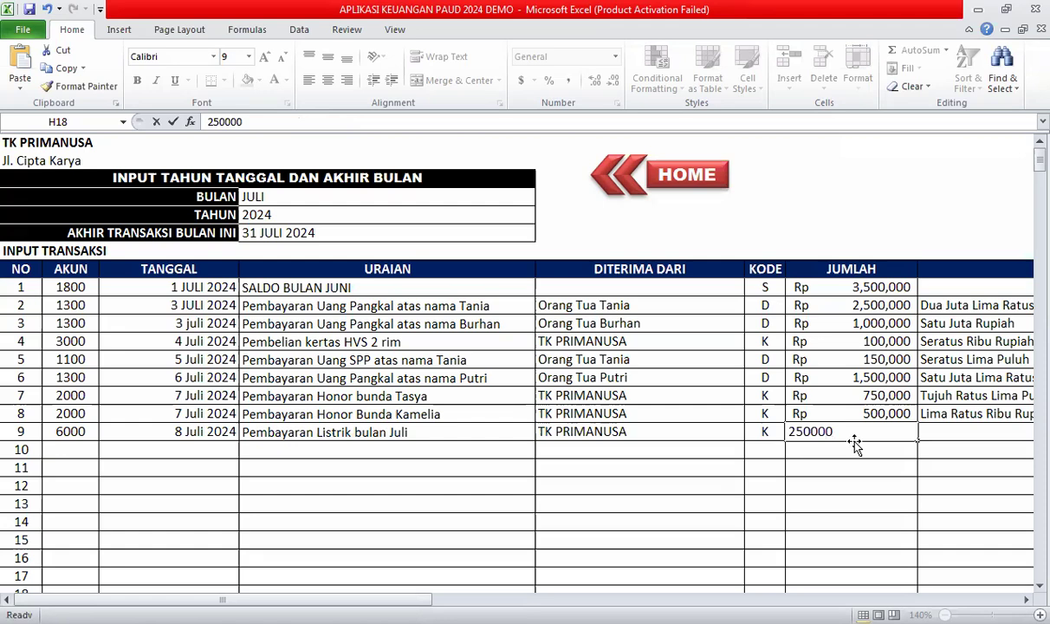
key("Tab")
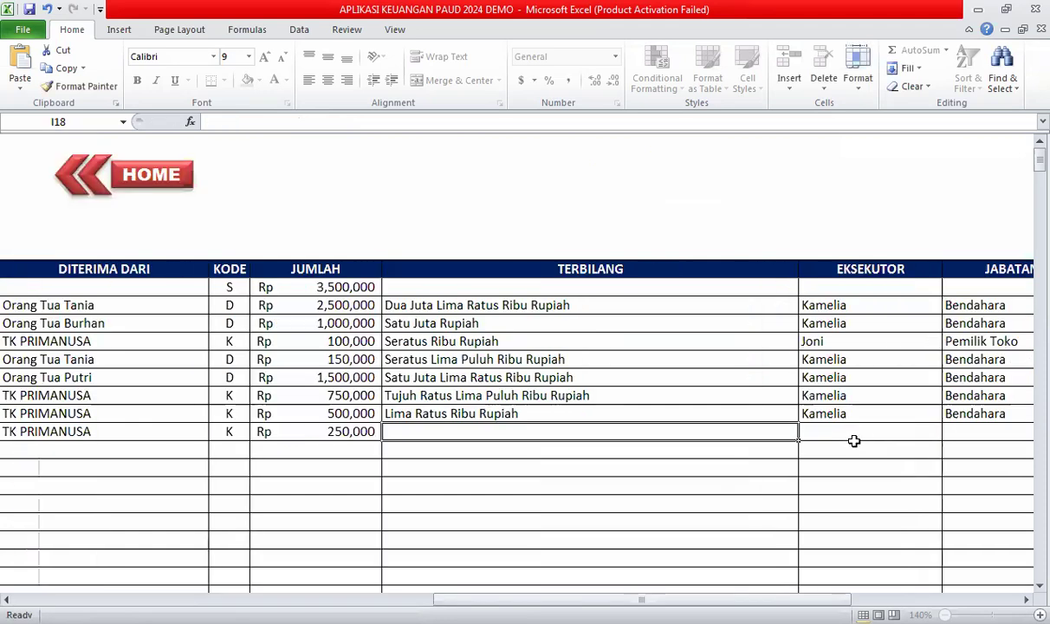
Add Dua Ratus Lima Puluh Ribu Rupiah, the executor, Bendahara and invoice 008P.
type("Dua ")
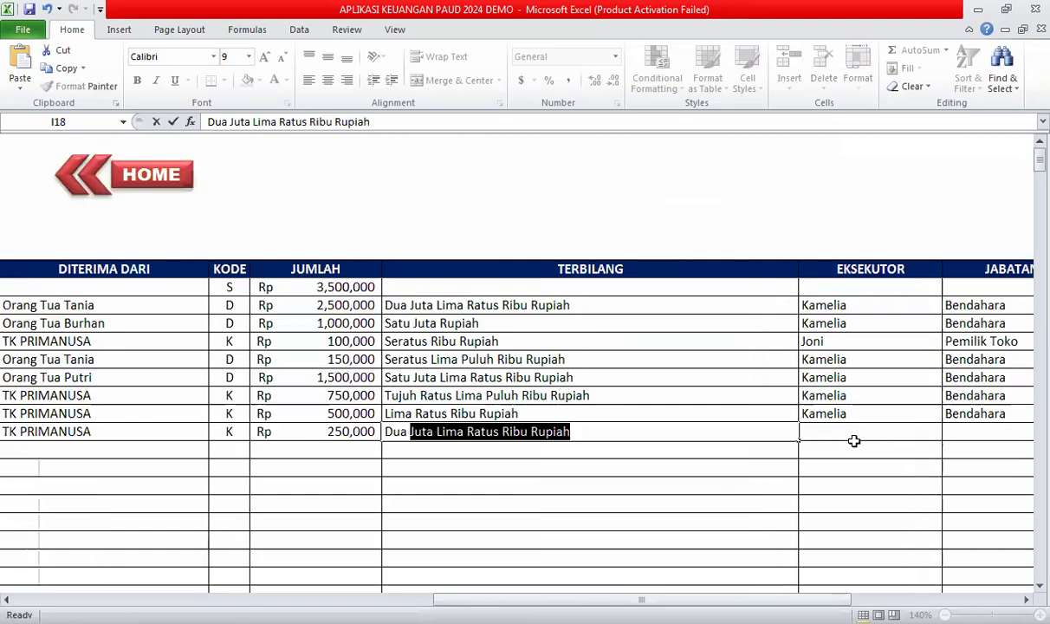
type("Ratu")
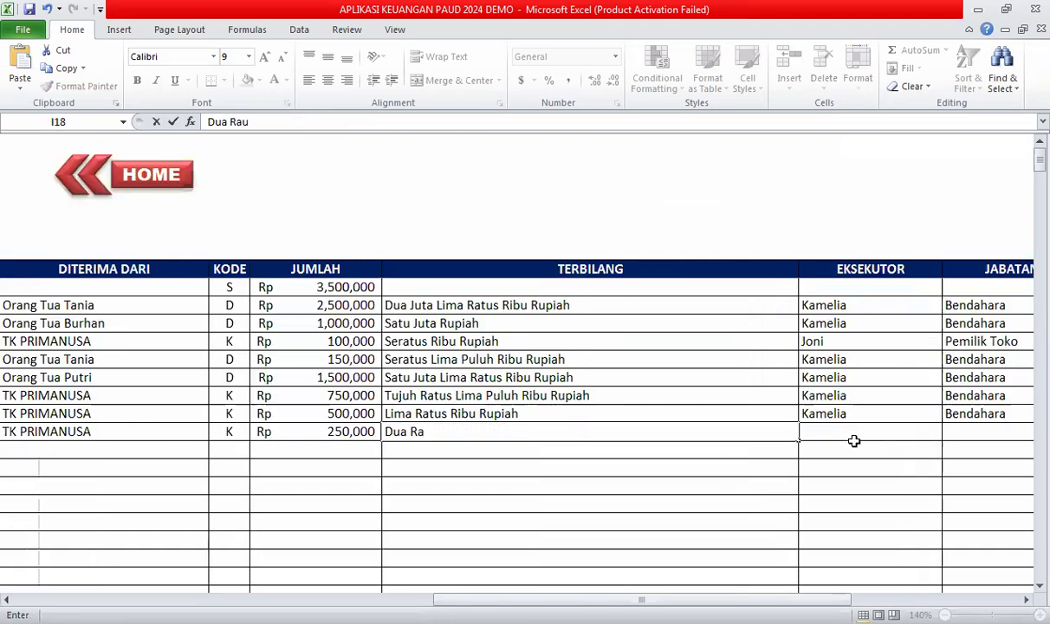
type("s Li")
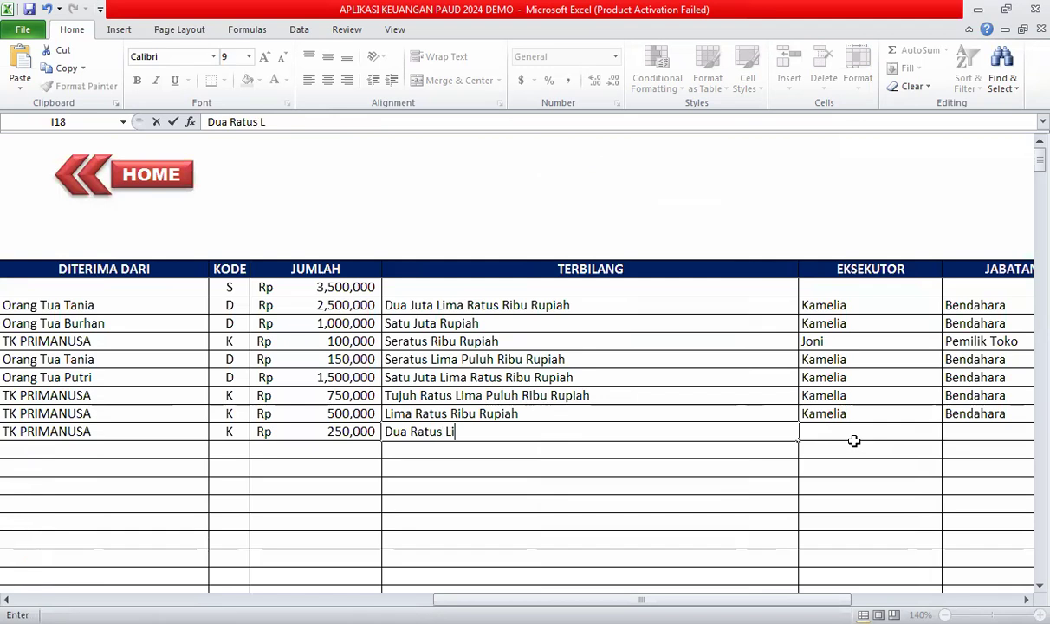
type("ma Pulu")
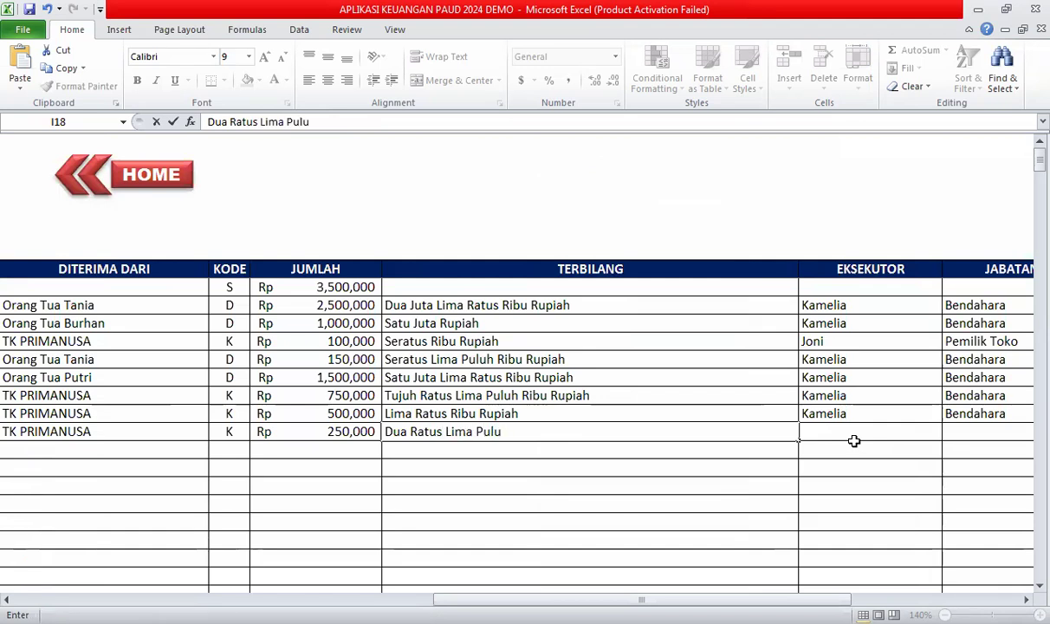
type("h Ribu Rupiah")
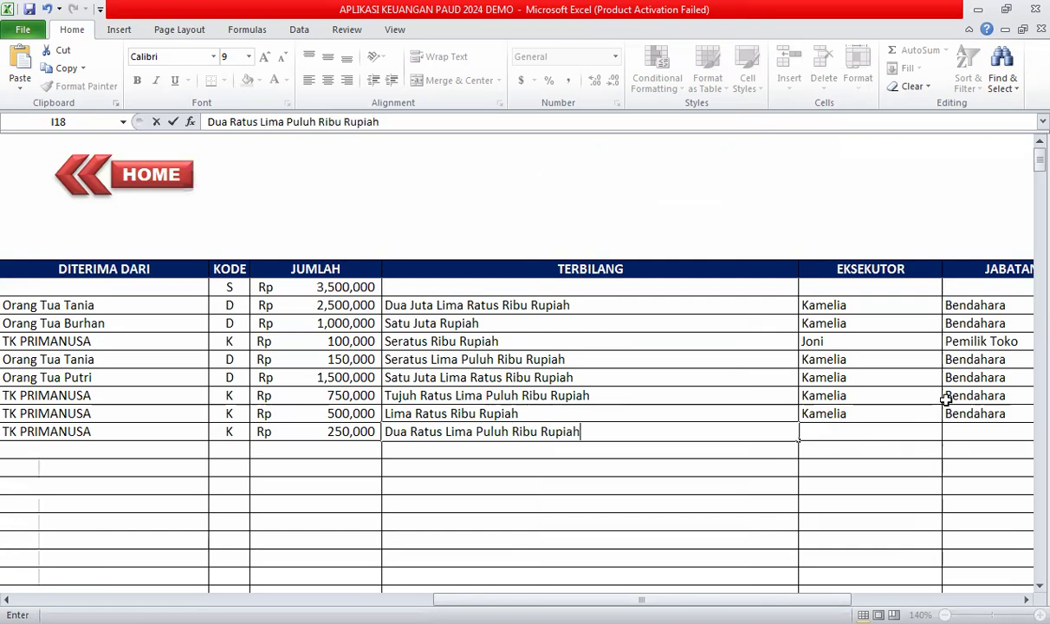
left_click(860, 430)
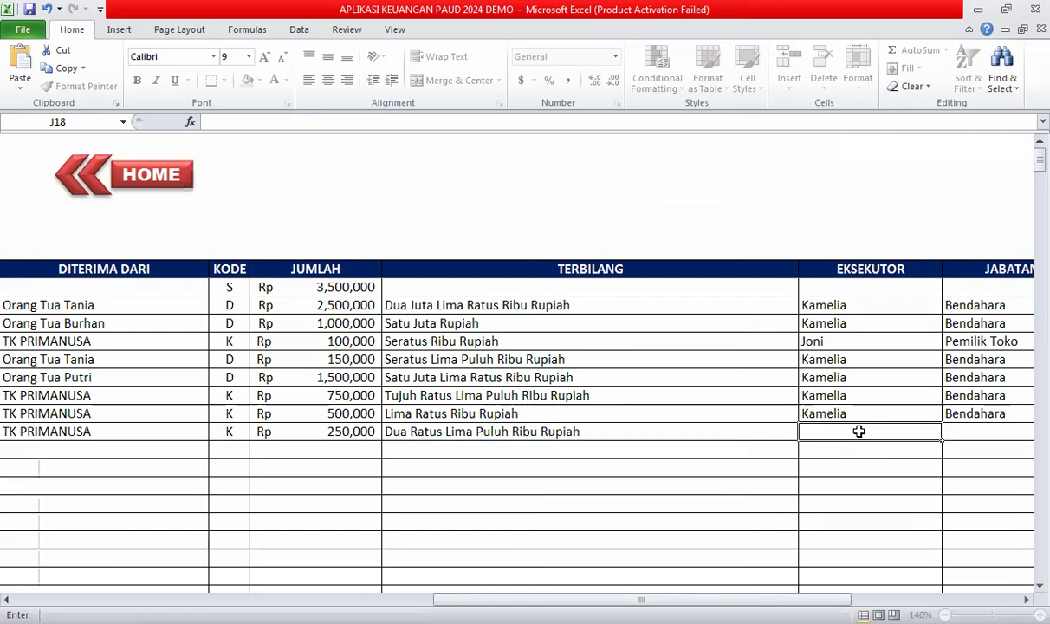
type("k")
left_click(853, 474)
left_click(957, 427)
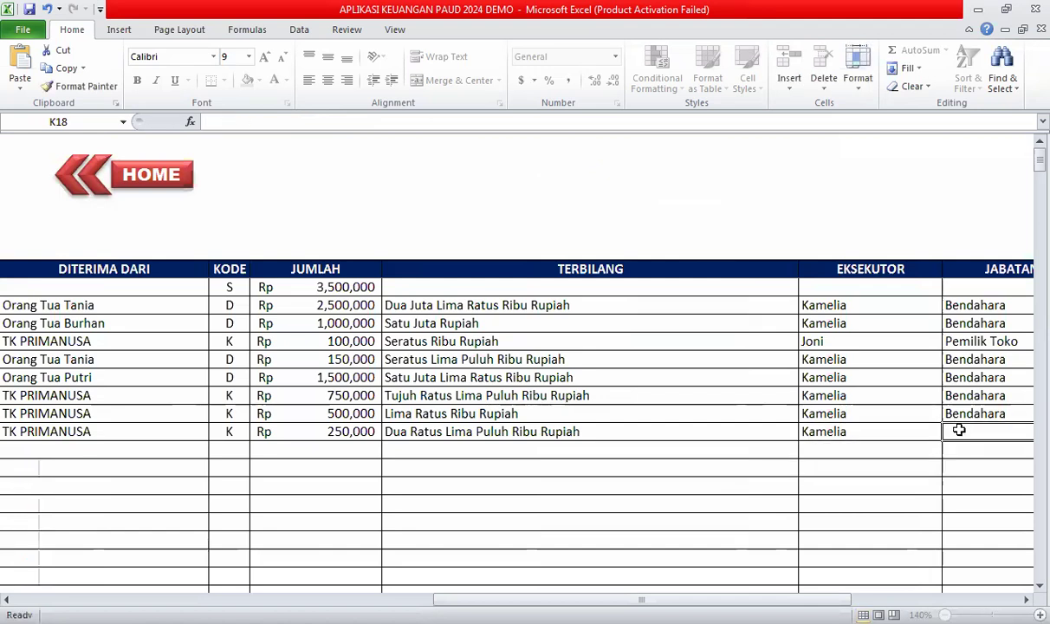
type("bendahara")
key("Tab")
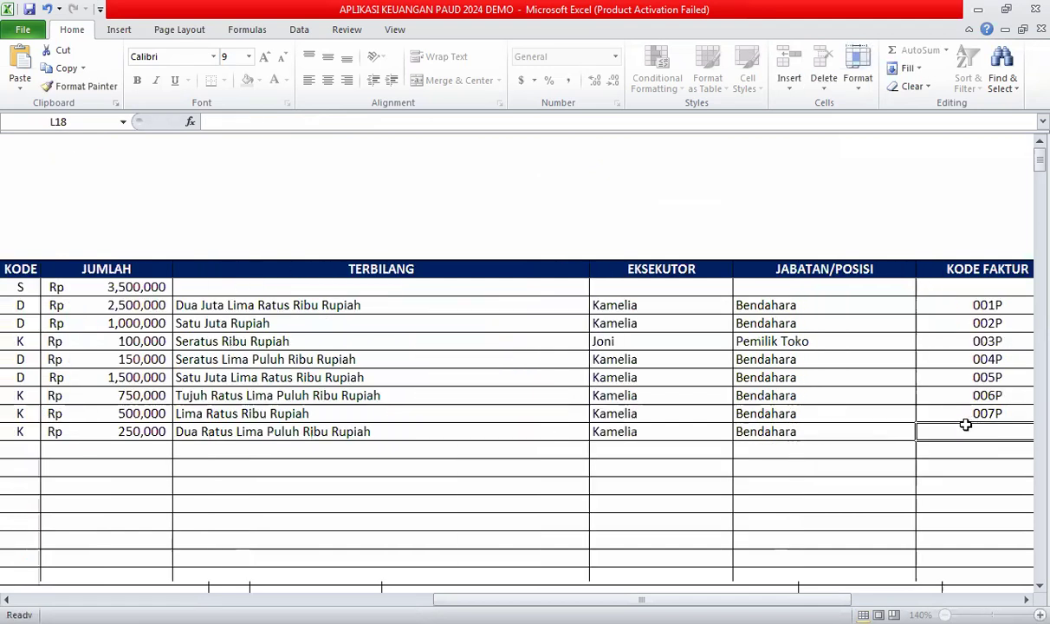
type("007")
key("BackSpace")
type("8P")
key("Return")
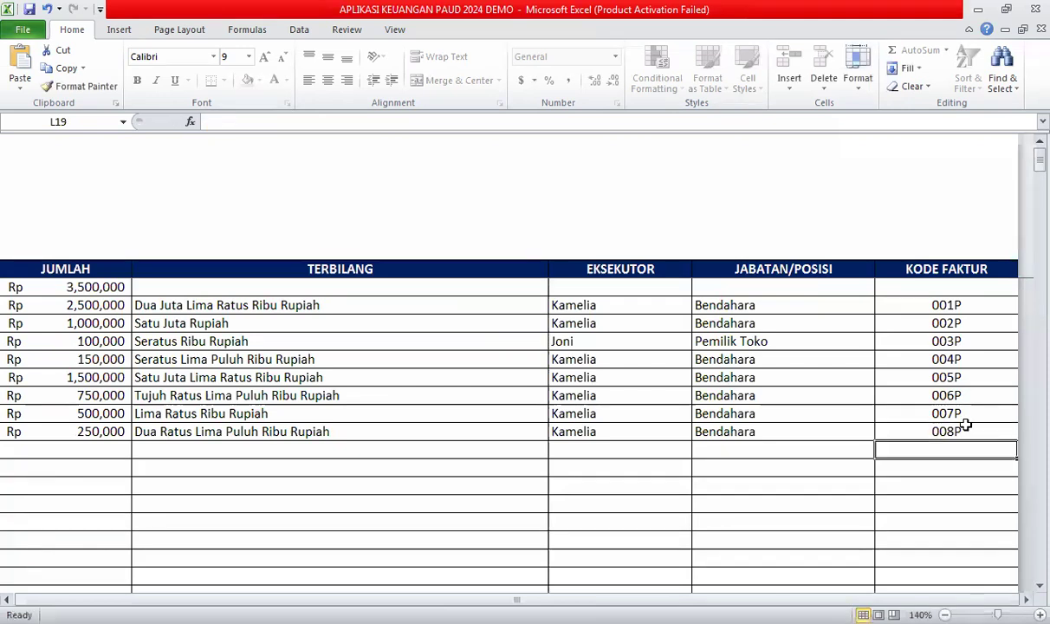
left_click(741, 409)
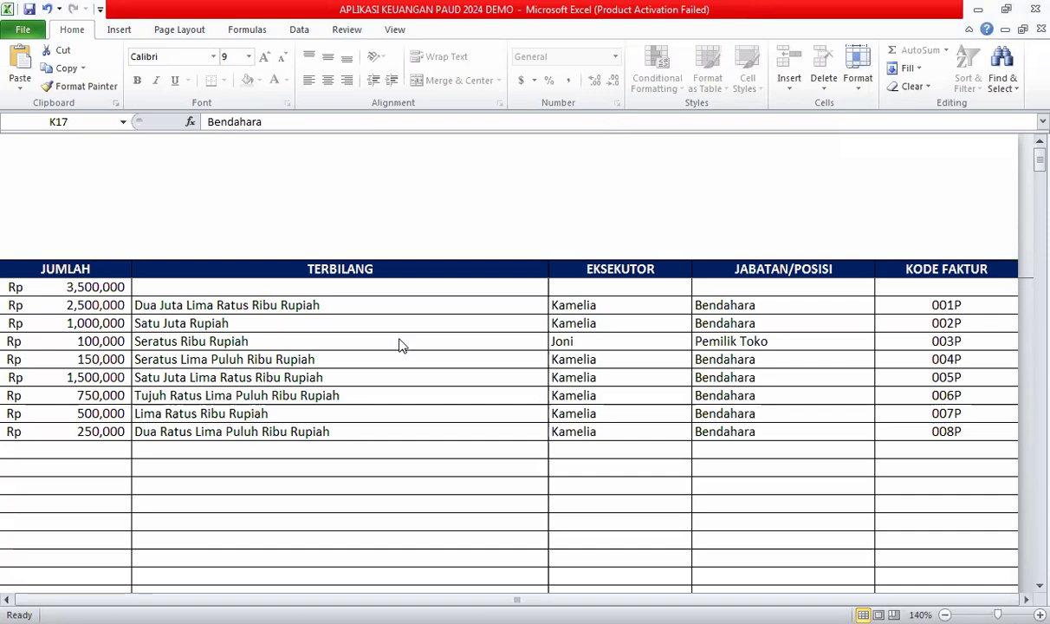
left_click(283, 444)
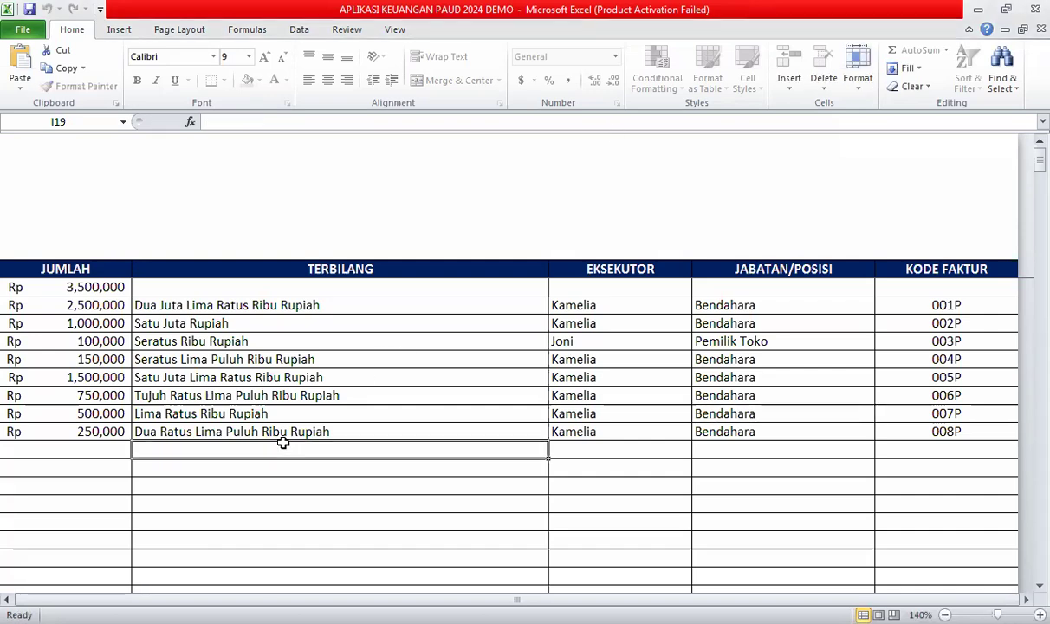
key("Home")
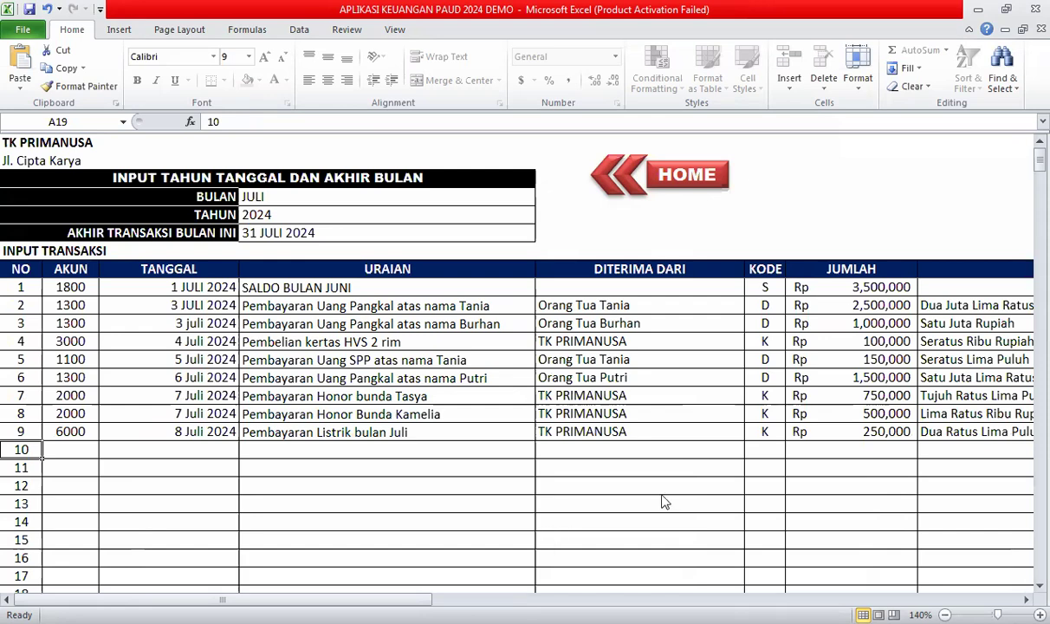
left_click(574, 455)
left_click(373, 451)
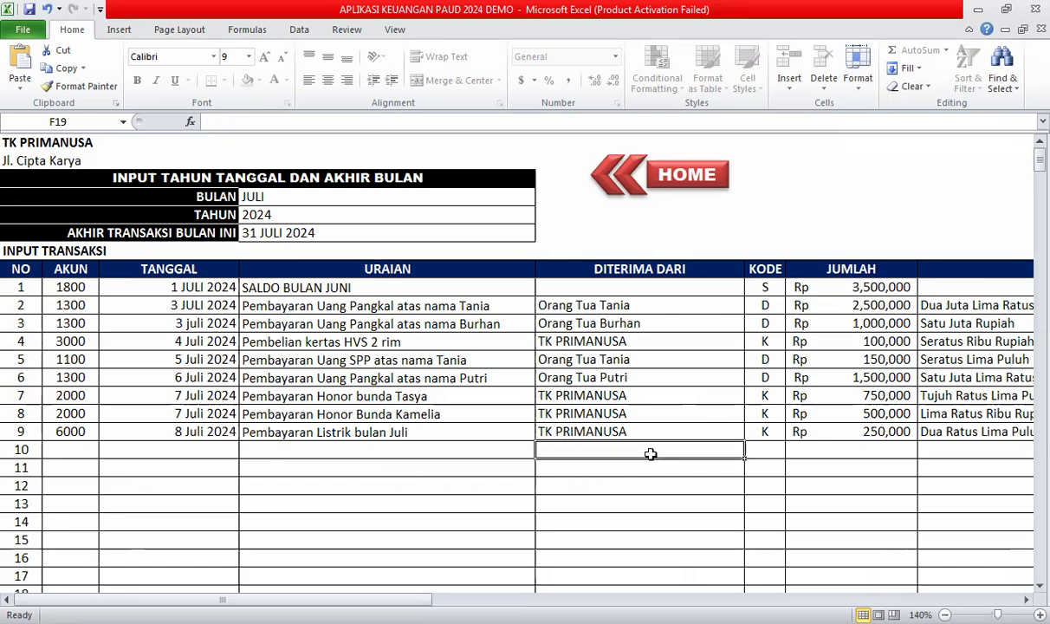
left_click(71, 457)
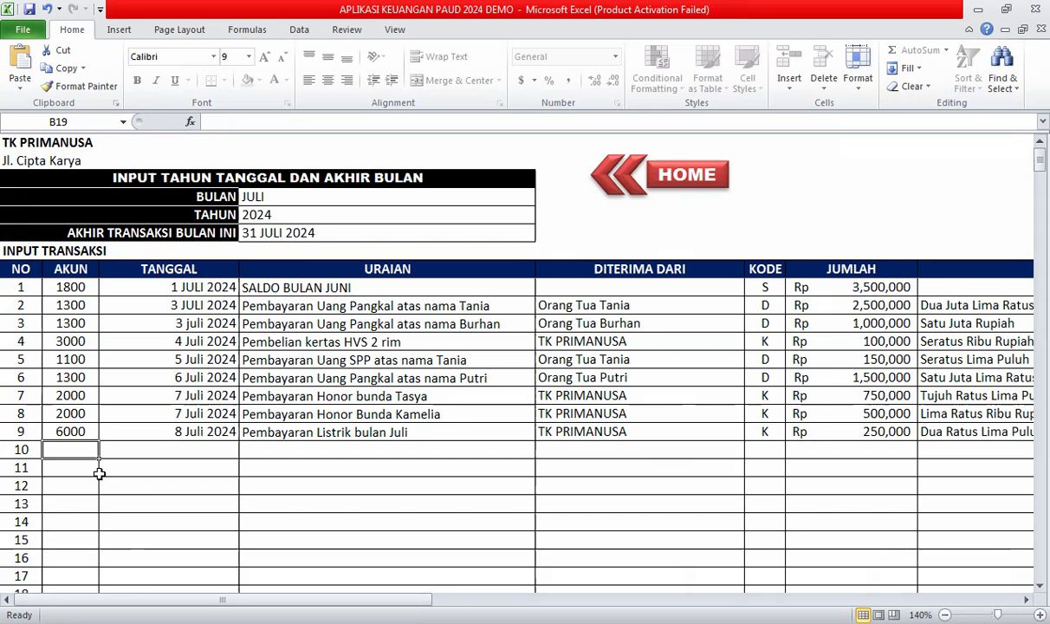
left_click(106, 486)
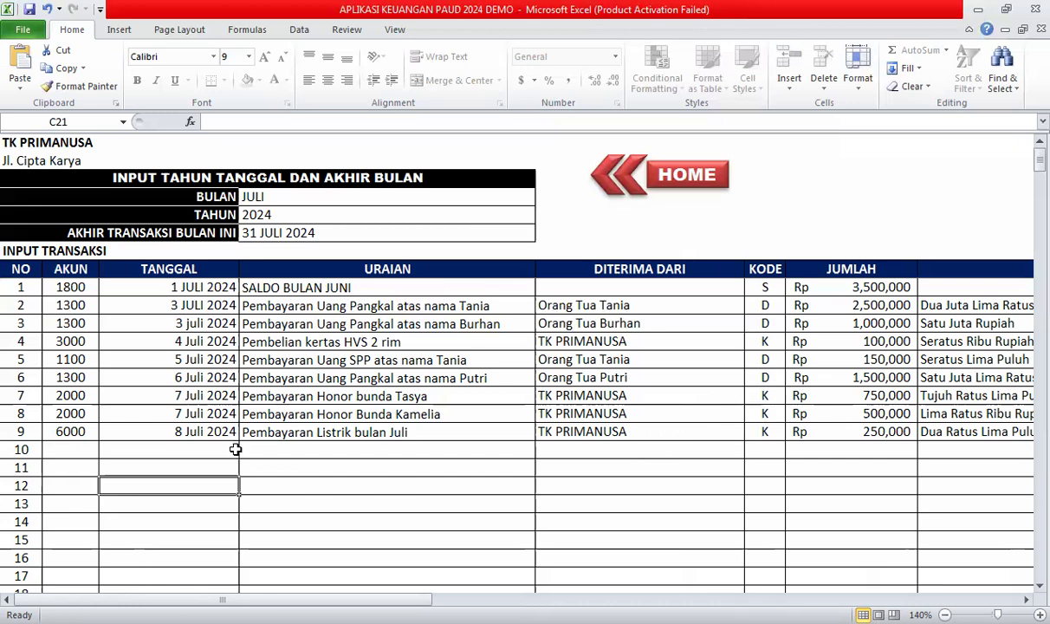
Look over row 10's empty cells, then return to the HOME dashboard.
left_click(79, 449)
left_click(181, 451)
left_click(275, 448)
left_click(612, 448)
left_click(758, 449)
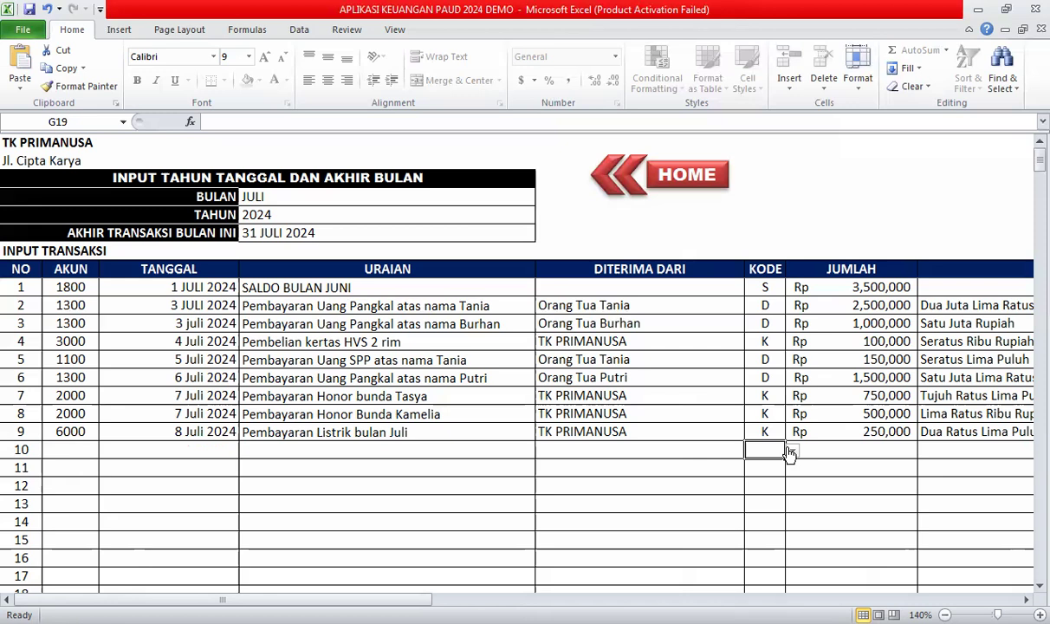
left_click(888, 454)
left_click(934, 451)
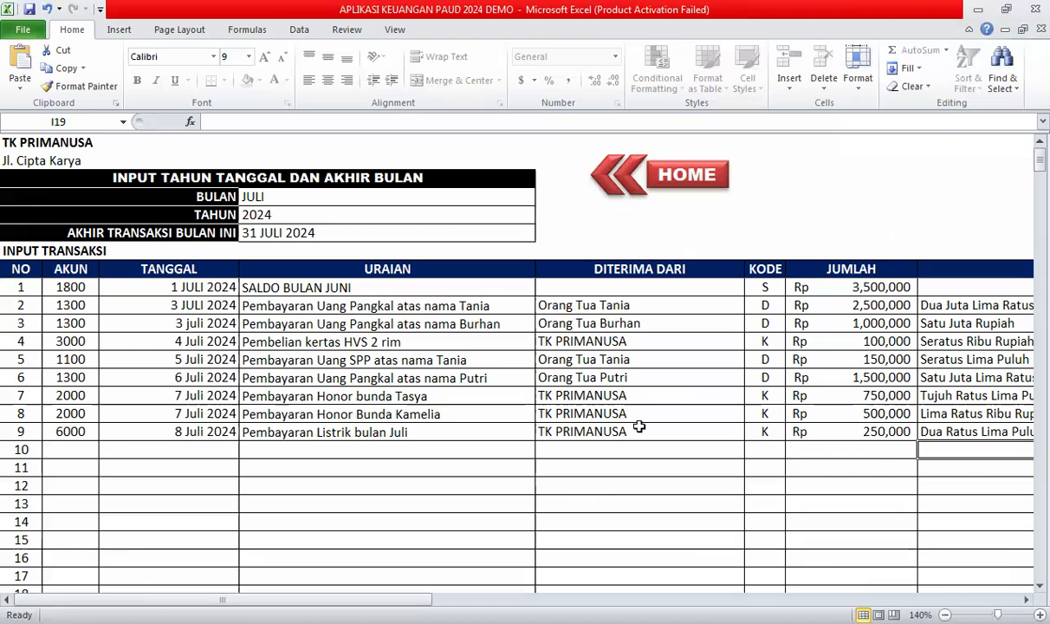
left_click(518, 446)
left_click(616, 450)
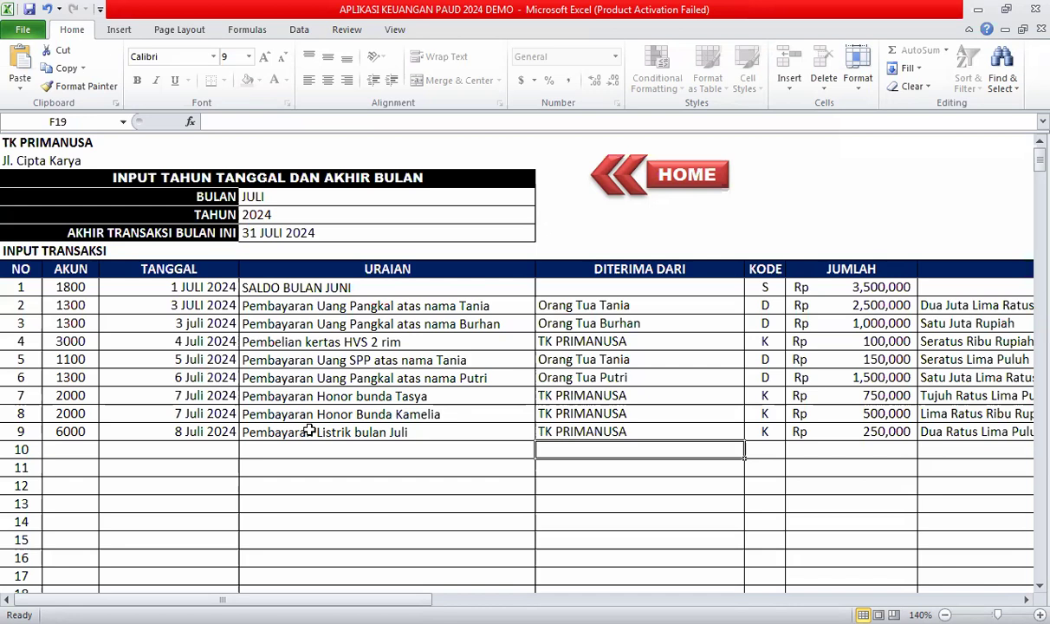
left_click(511, 471)
left_click(635, 487)
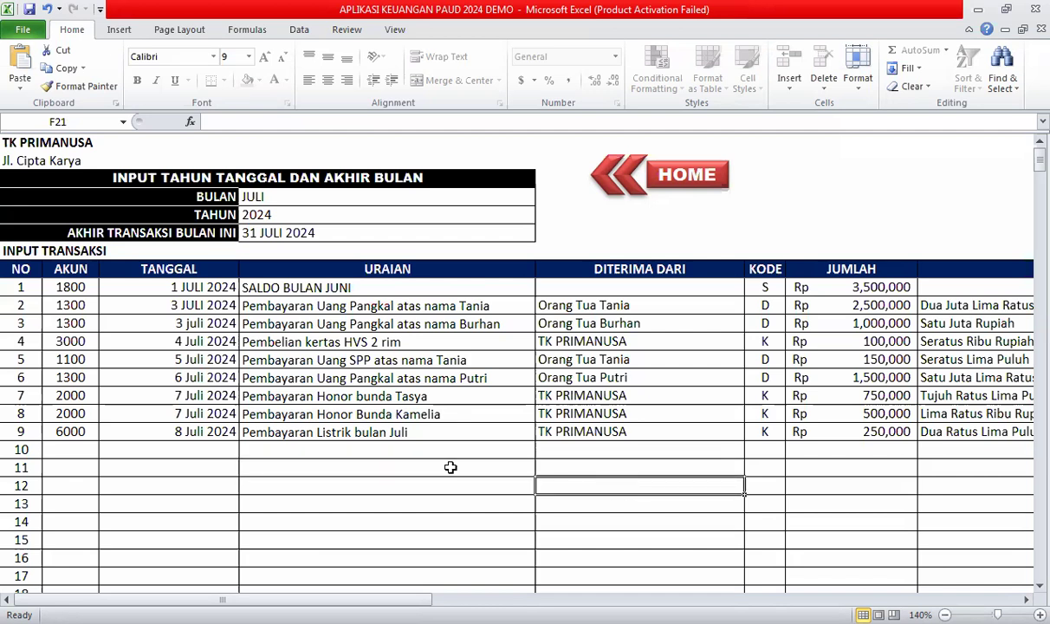
left_click(684, 179)
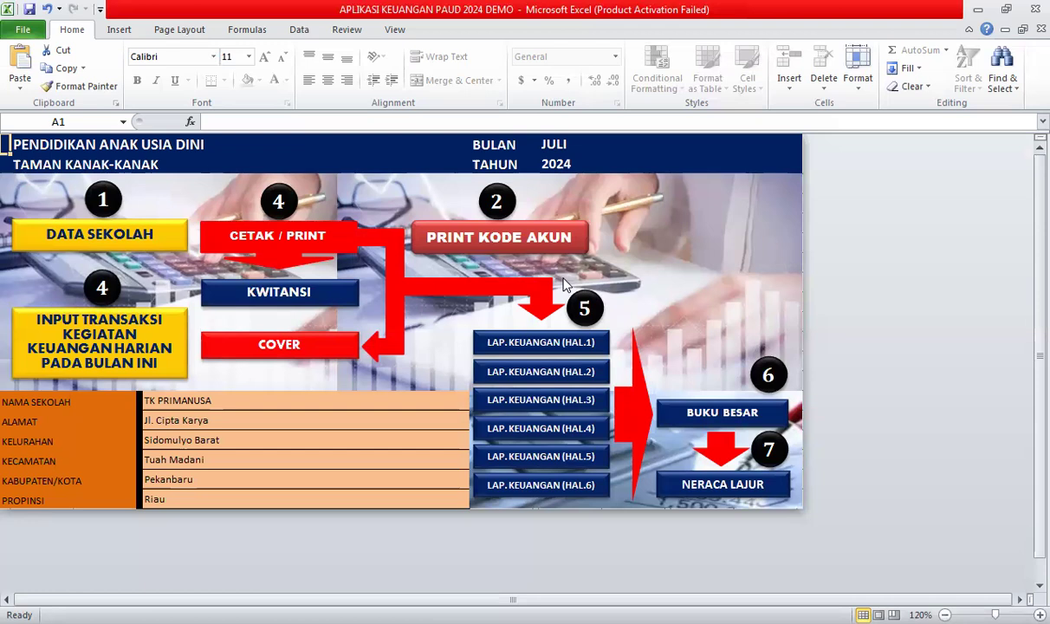
left_click(130, 333)
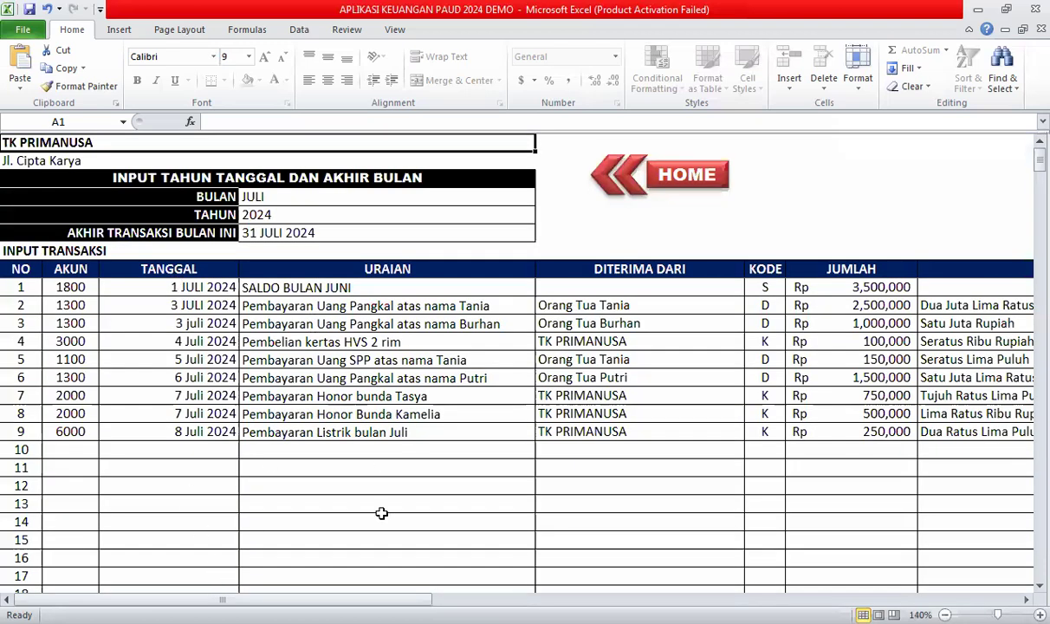
scroll(412, 459, "down", 1)
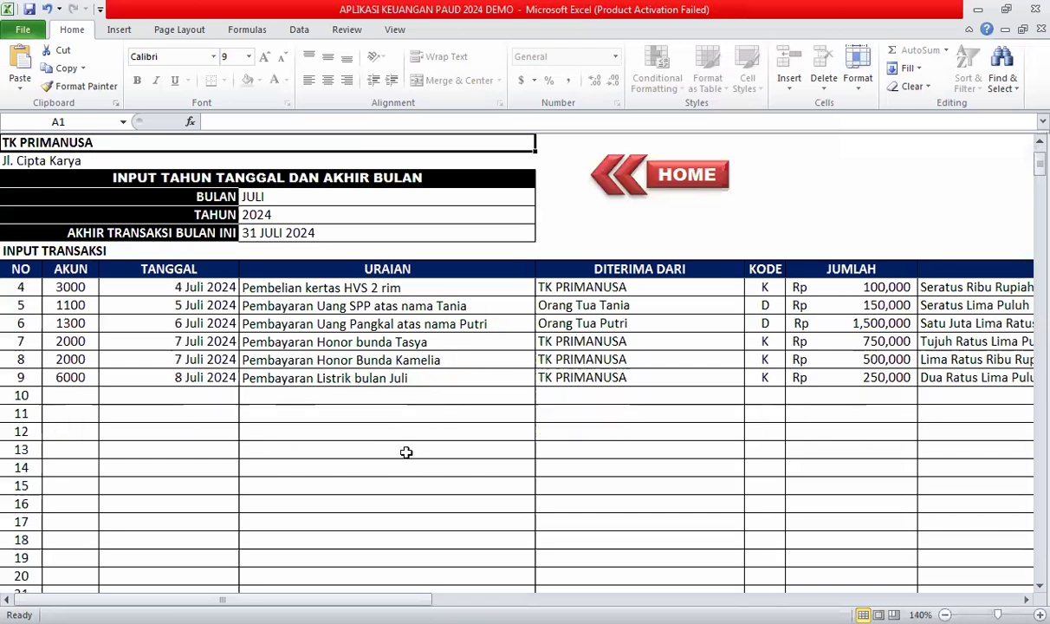
left_click(79, 390)
left_click(261, 400)
left_click(61, 396)
left_click(222, 391)
left_click(313, 397)
scroll(314, 397, "down", 20)
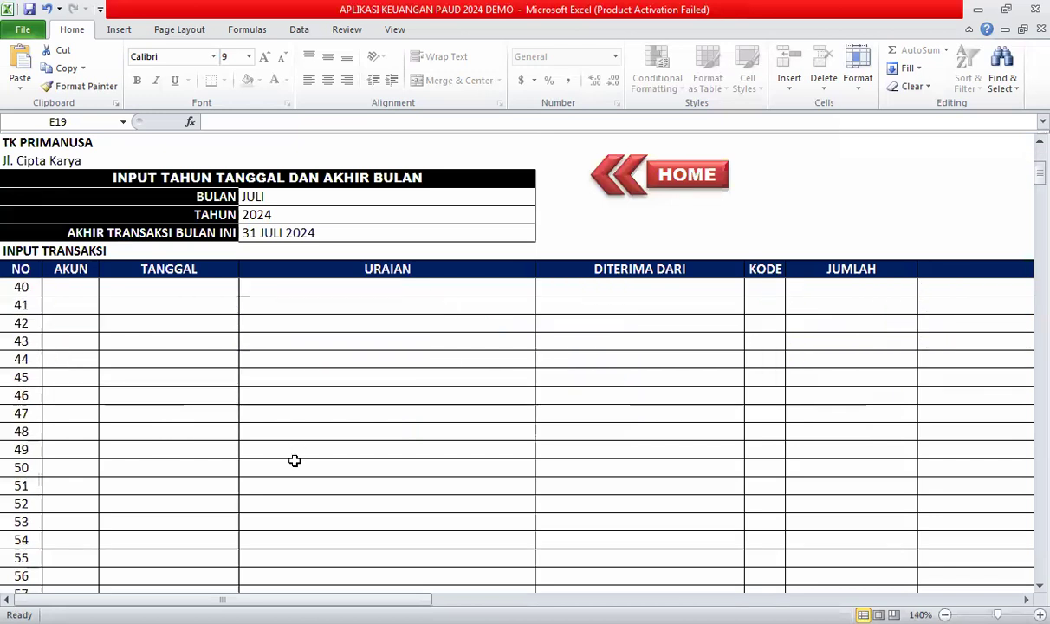
scroll(295, 460, "down", 12)
scroll(295, 460, "up", 14)
scroll(295, 460, "up", 19)
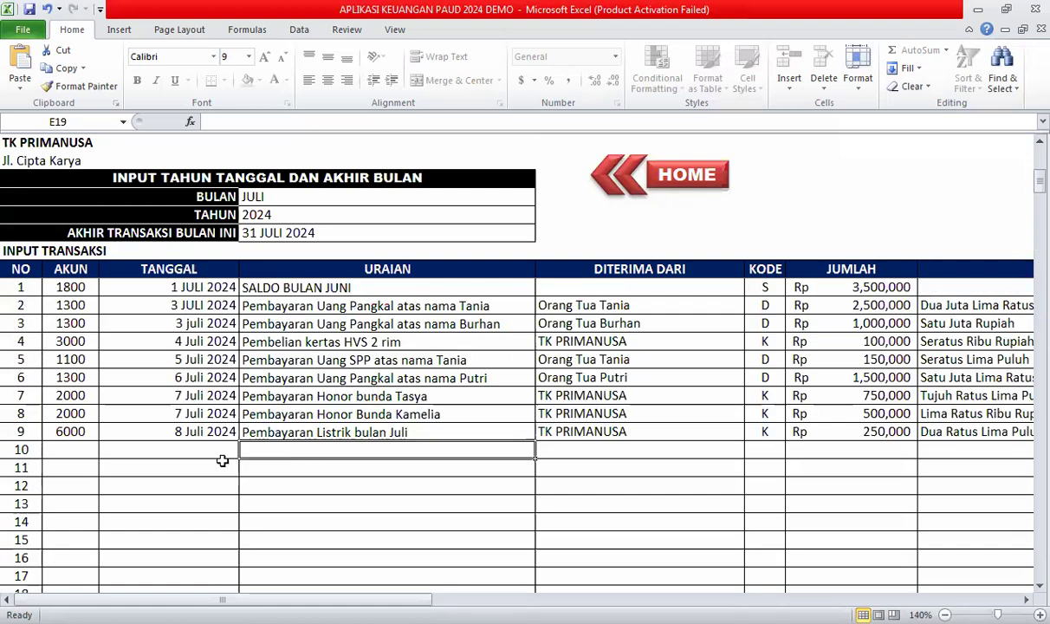
scroll(131, 466, "down", 4)
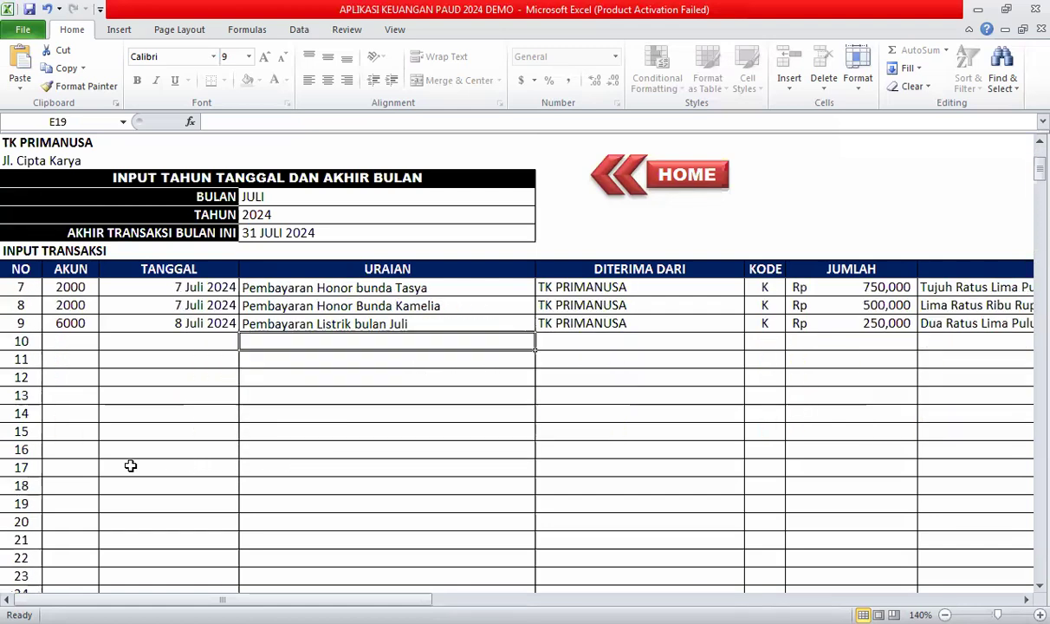
scroll(131, 466, "down", 4)
scroll(133, 465, "up", 8)
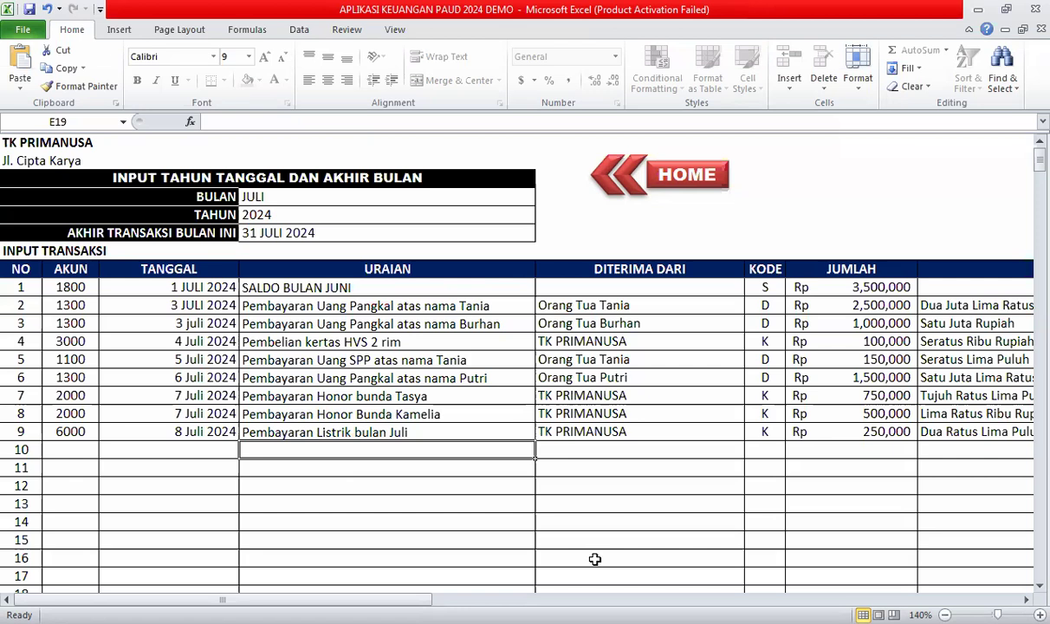
key("Escape")
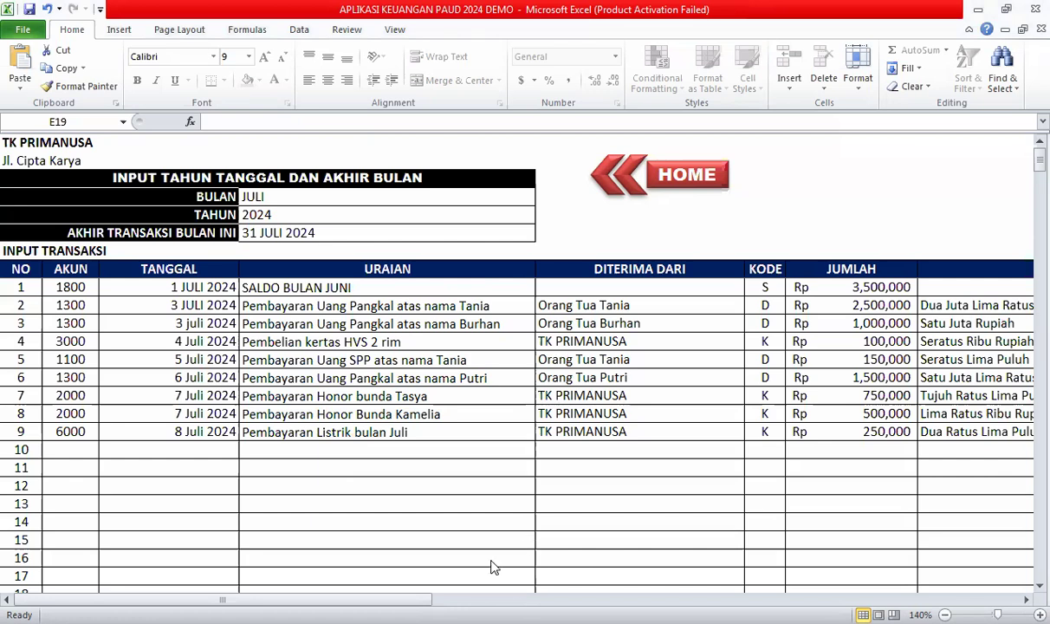
left_click(645, 177)
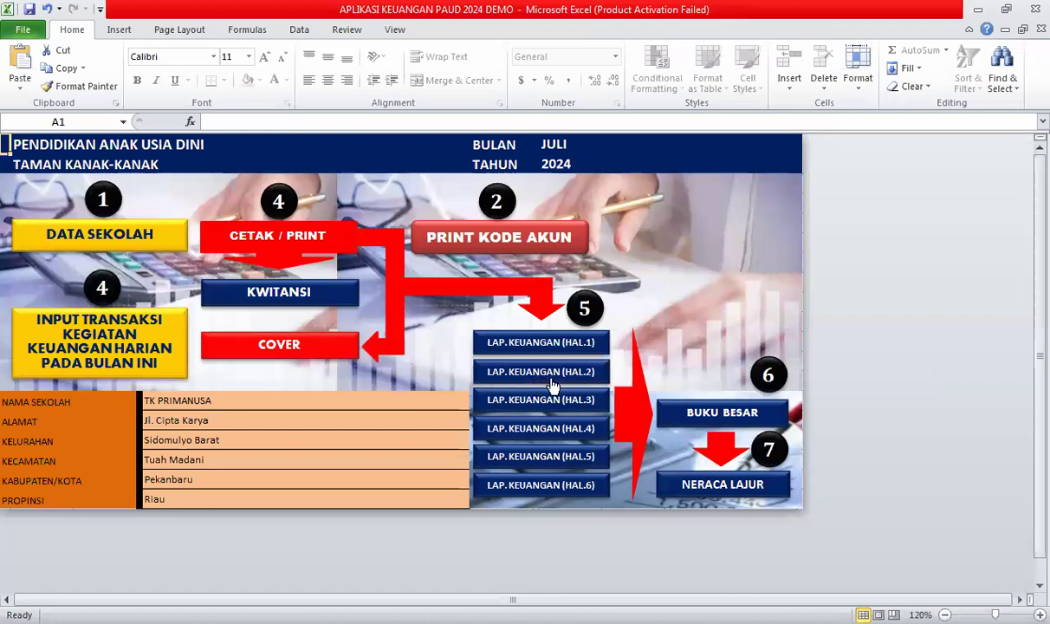
Look over the nine July 2024 entries on INPUT TRANSAKSI, then return to the dashboard via HOME.
left_click(121, 328)
scroll(84, 469, "down", 17)
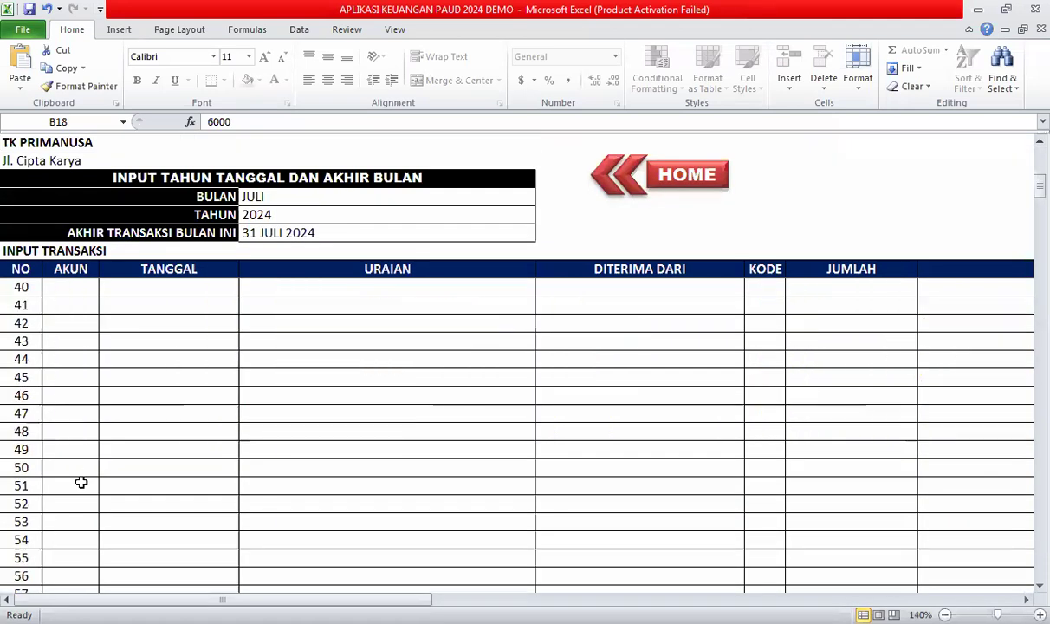
scroll(71, 493, "down", 20)
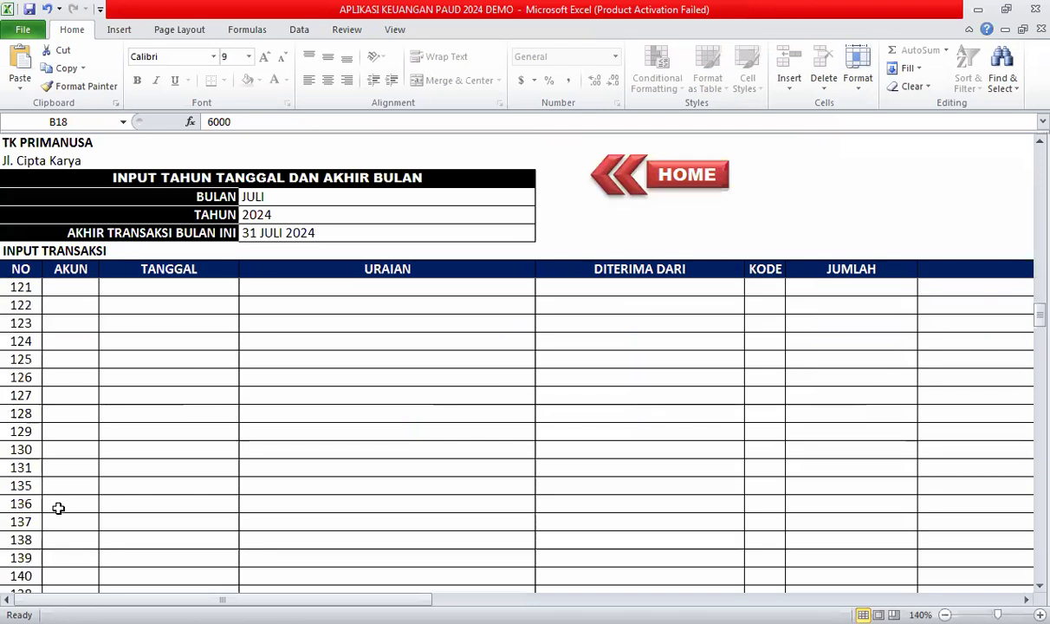
scroll(62, 516, "down", 20)
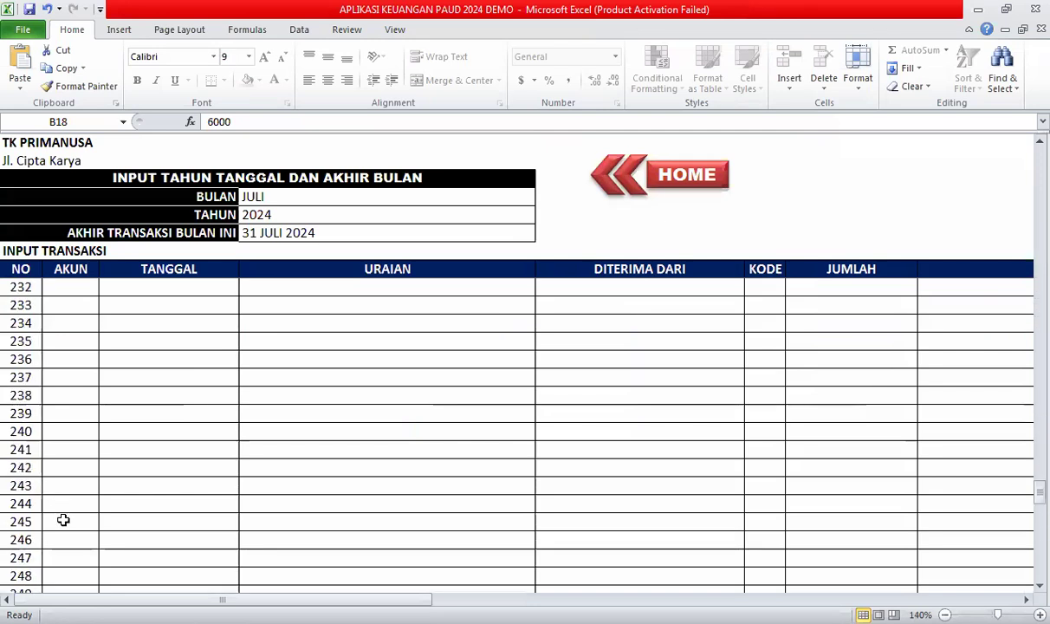
scroll(64, 520, "down", 14)
scroll(70, 485, "up", 5)
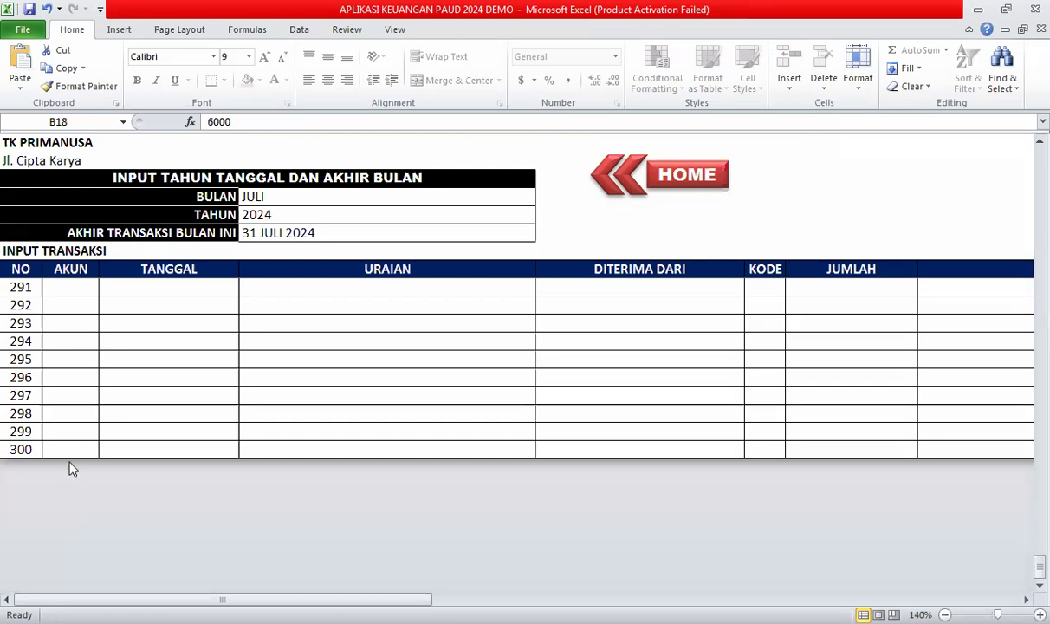
left_click(76, 446)
scroll(99, 467, "up", 20)
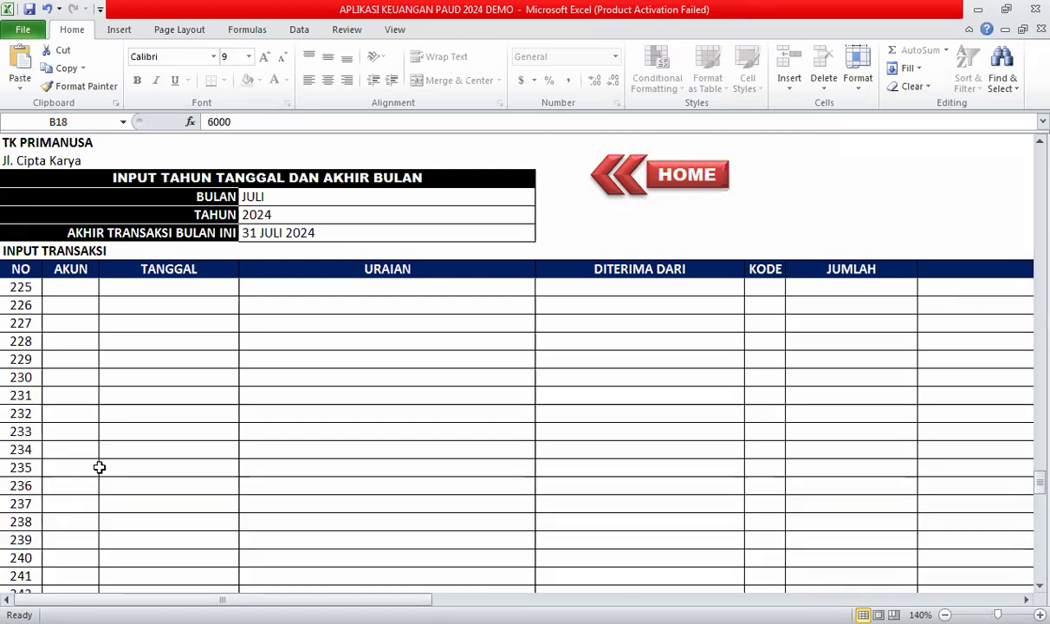
scroll(101, 469, "up", 20)
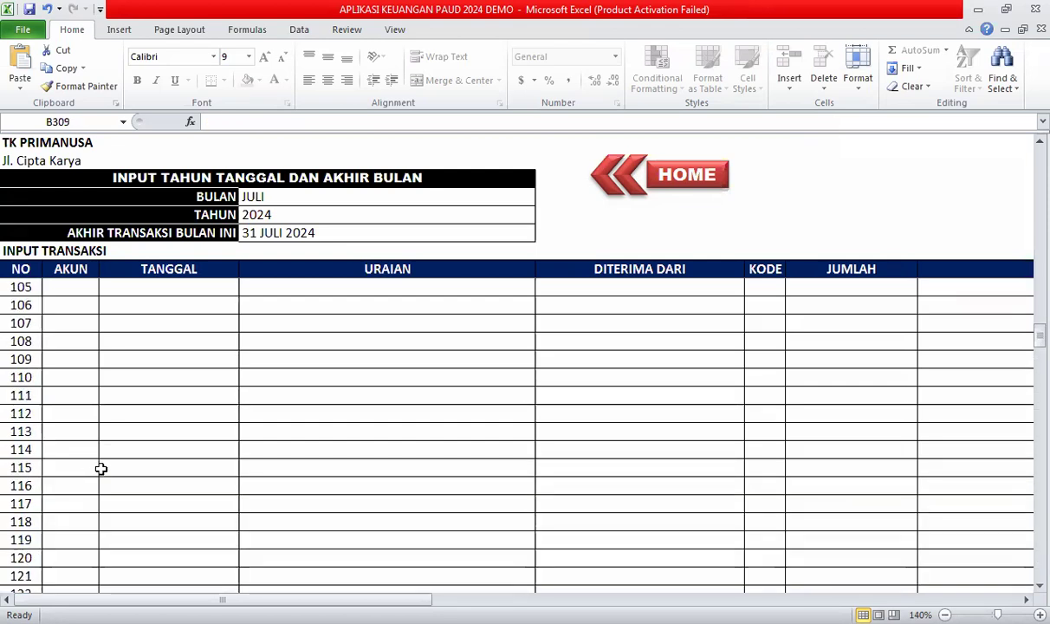
scroll(100, 469, "up", 20)
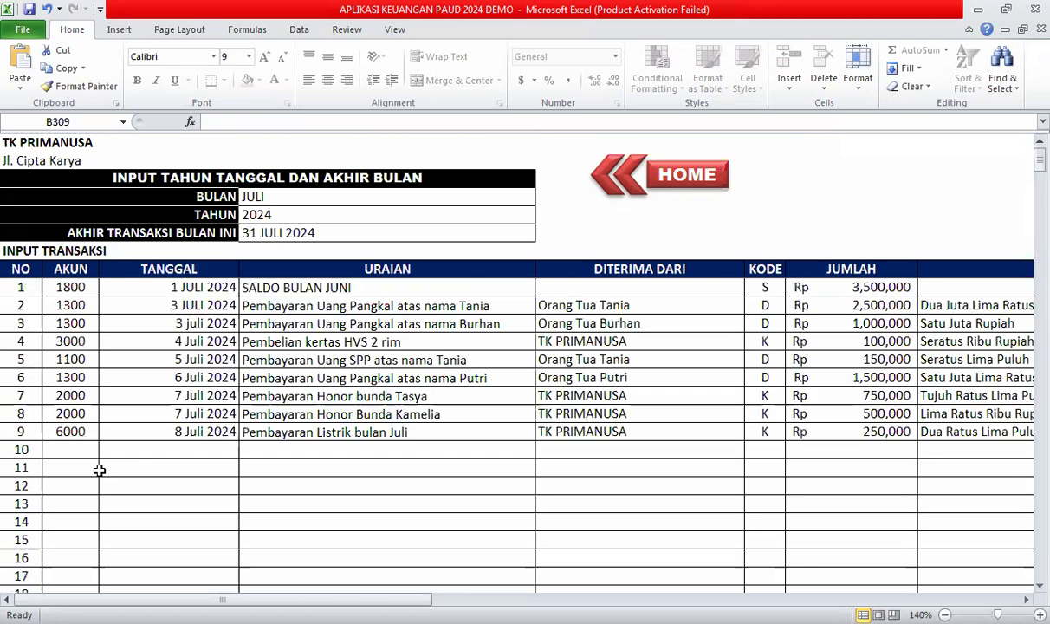
scroll(88, 515, "down", 20)
scroll(99, 525, "up", 16)
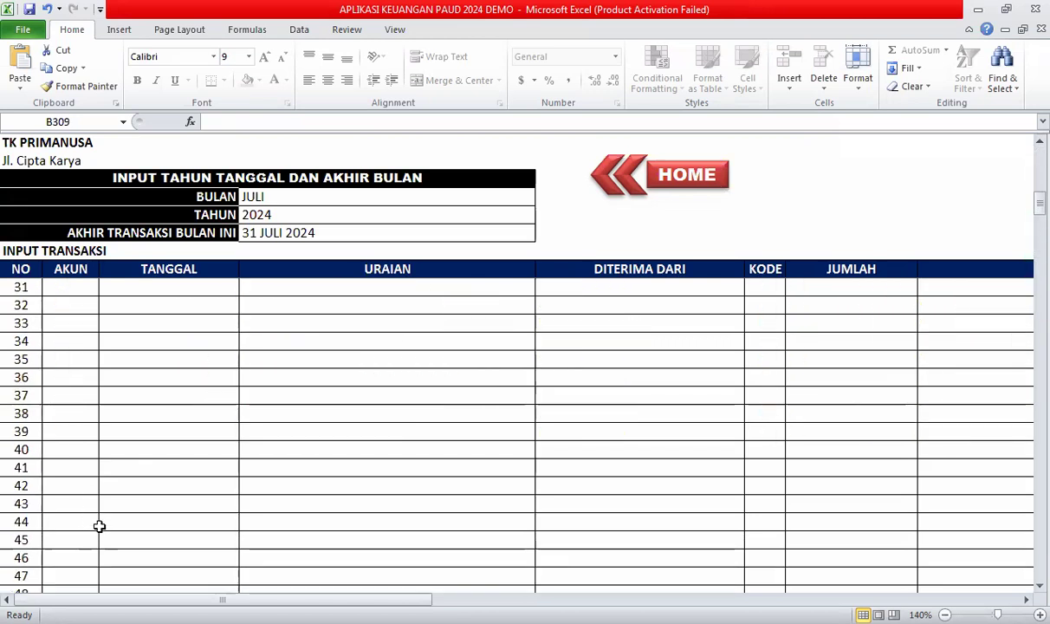
scroll(99, 524, "up", 1)
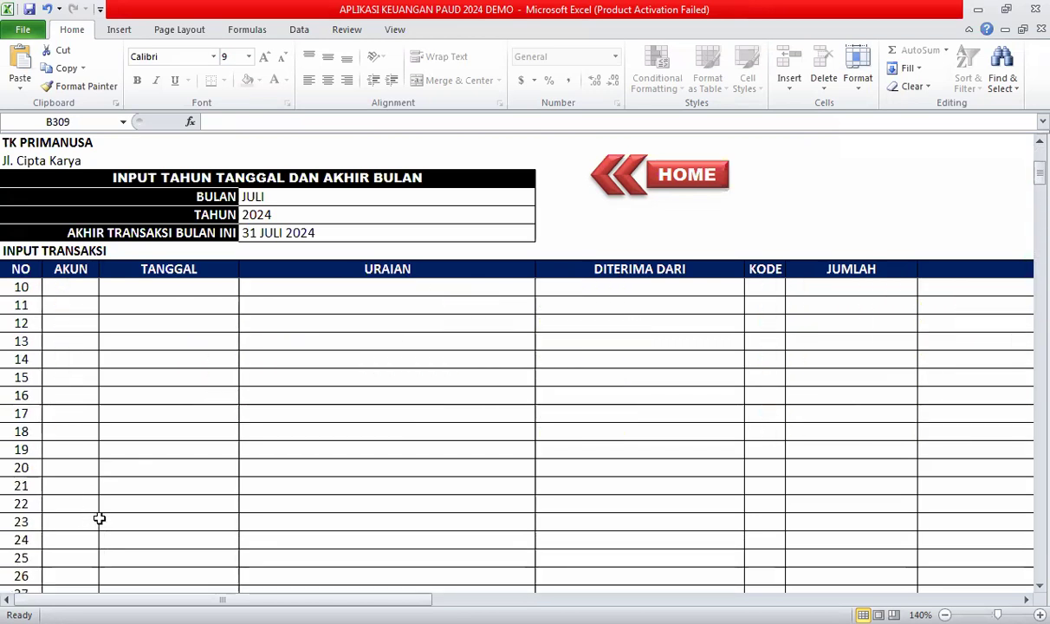
scroll(100, 518, "up", 3)
scroll(101, 519, "down", 7)
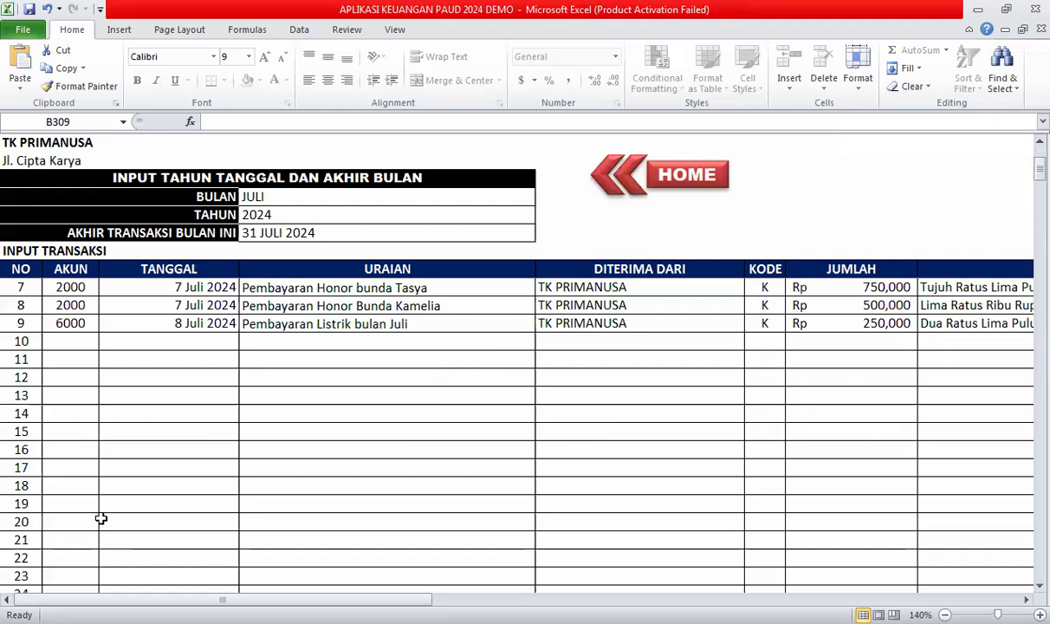
scroll(101, 518, "down", 5)
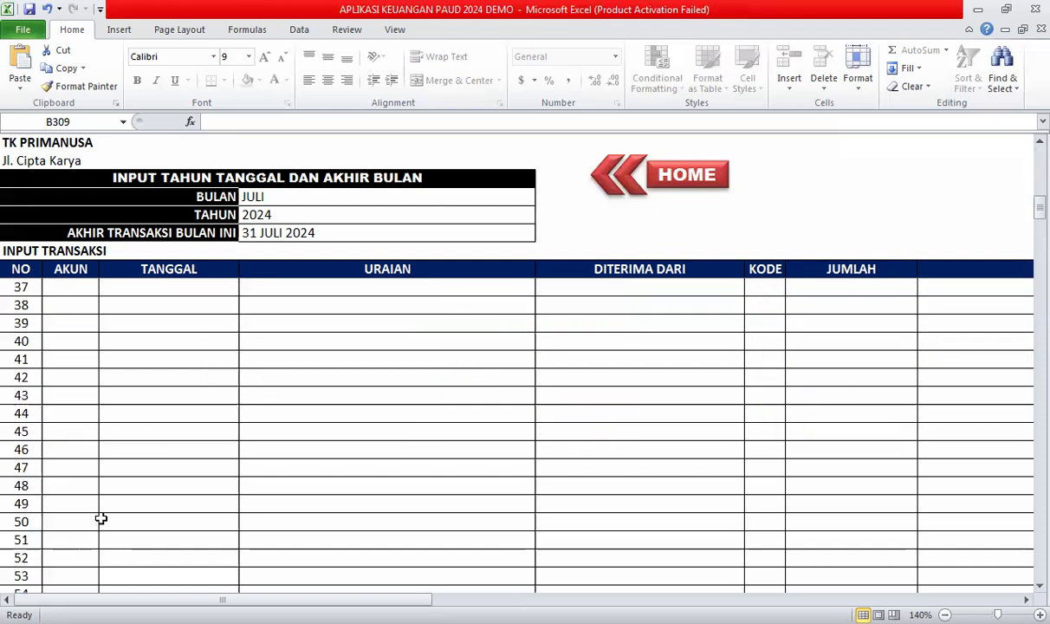
scroll(101, 519, "down", 3)
scroll(100, 519, "down", 3)
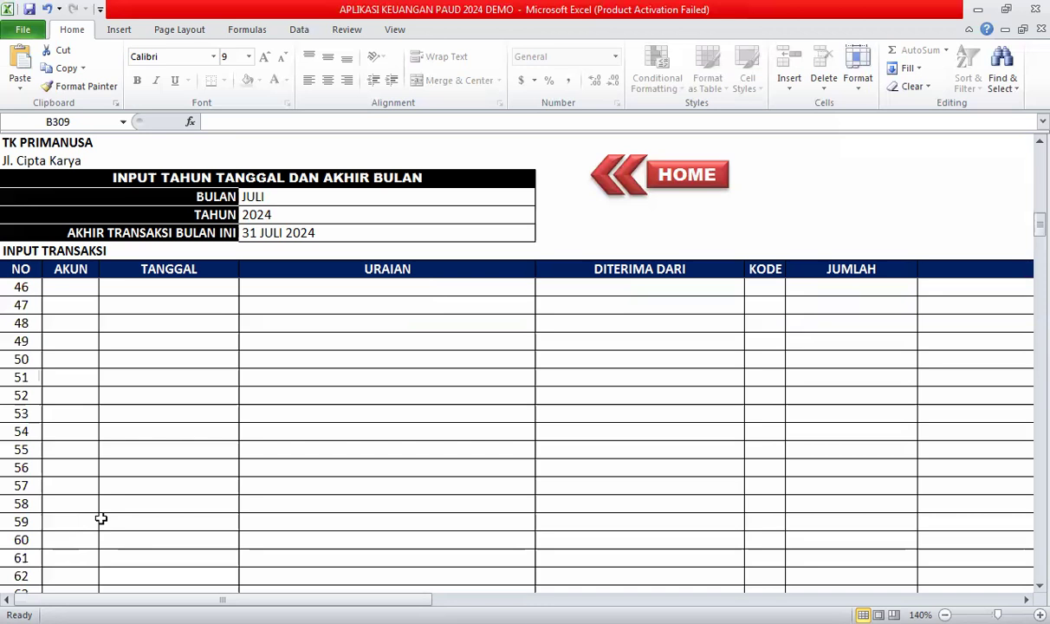
scroll(100, 518, "down", 13)
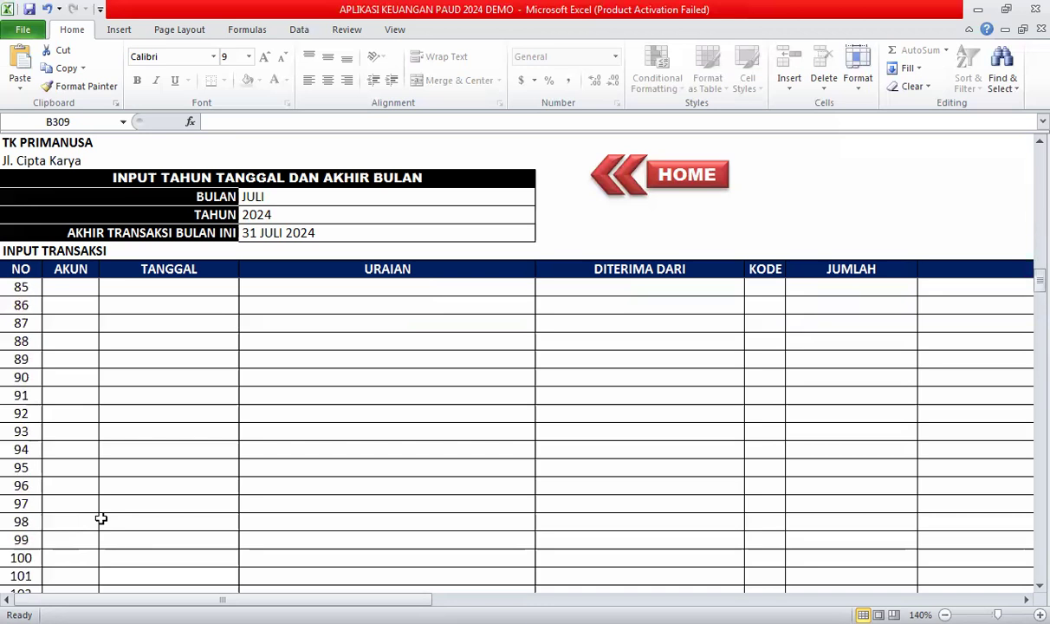
scroll(100, 518, "down", 3)
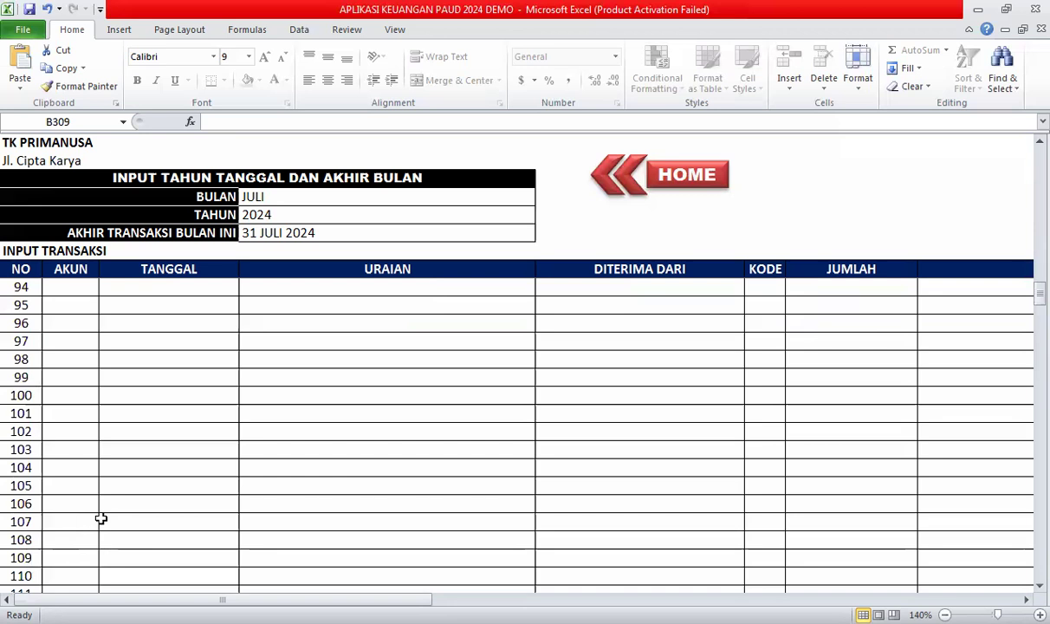
scroll(100, 519, "down", 1)
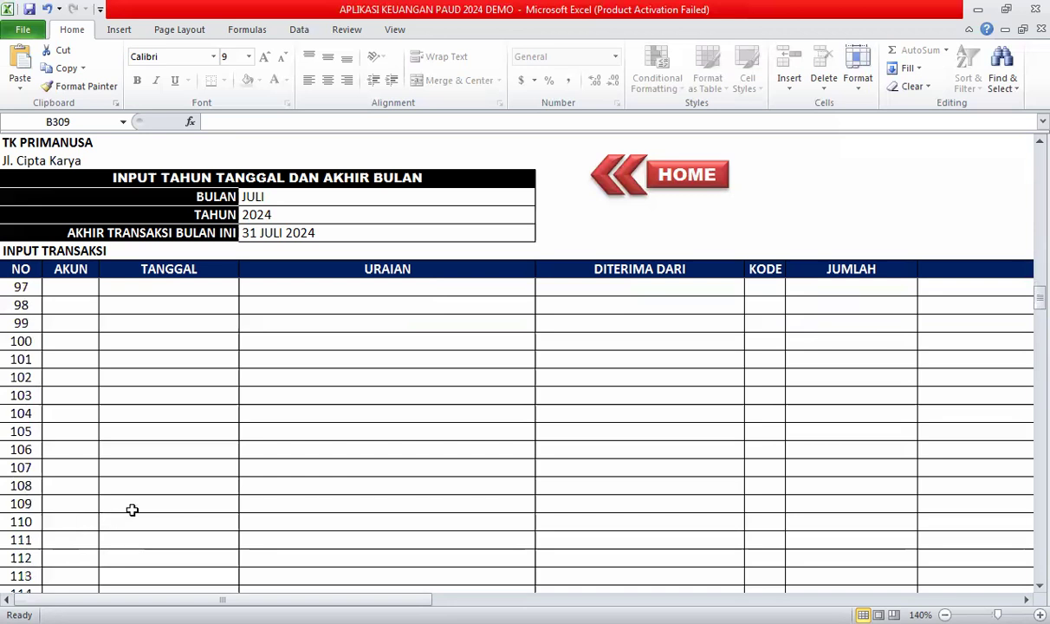
scroll(131, 510, "up", 20)
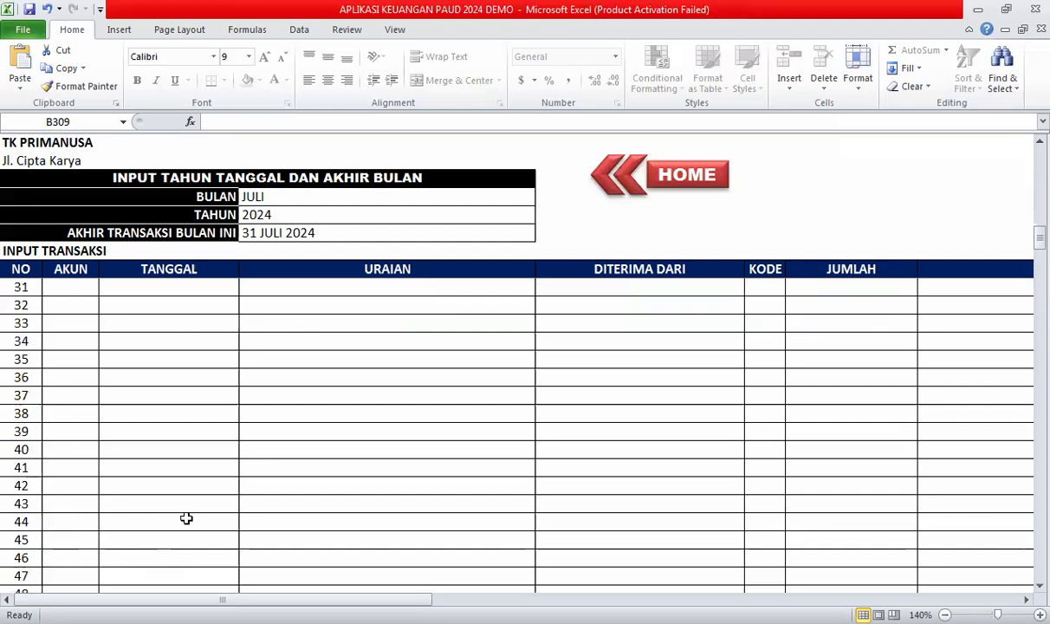
scroll(186, 518, "up", 10)
scroll(100, 534, "down", 5)
scroll(94, 538, "up", 5)
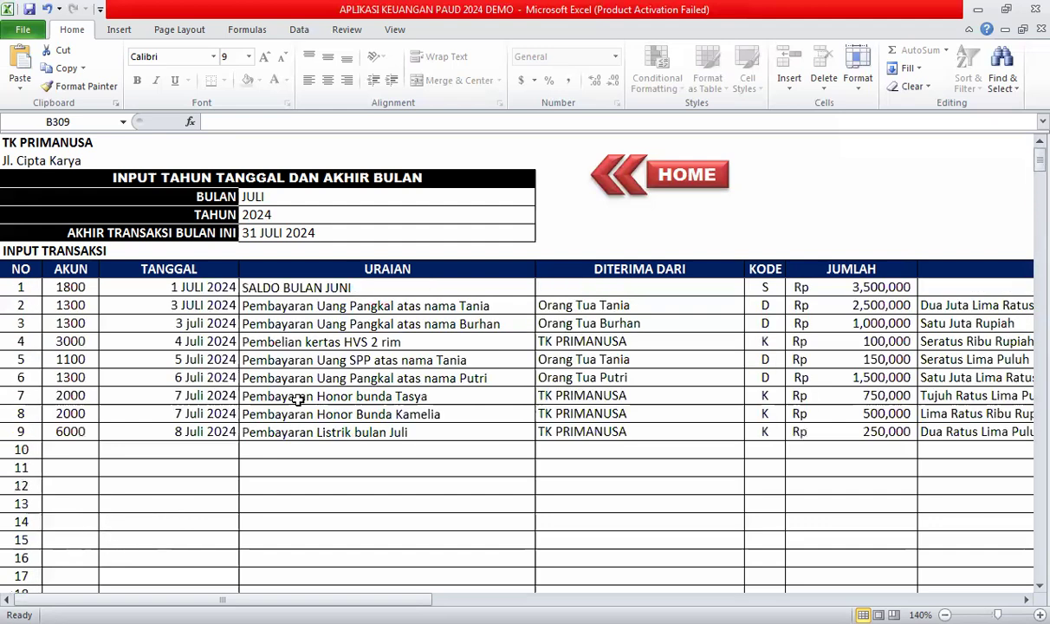
left_click(676, 176)
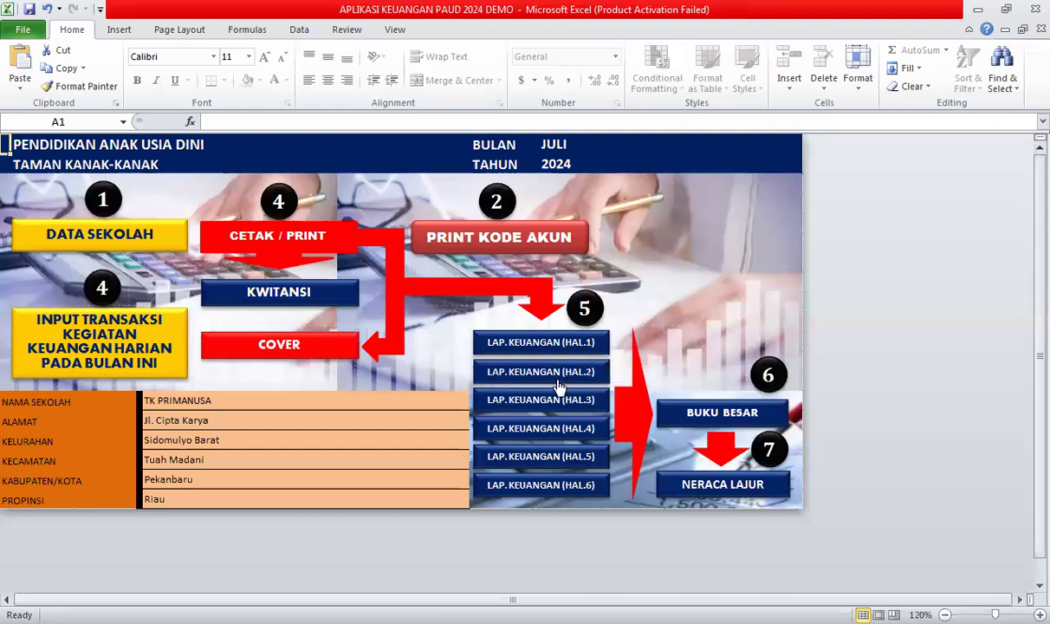
Open LAP. KEUANGAN (HAL.1), scroll through the report, and inspect the SALDO formula in J15.
left_click(504, 344)
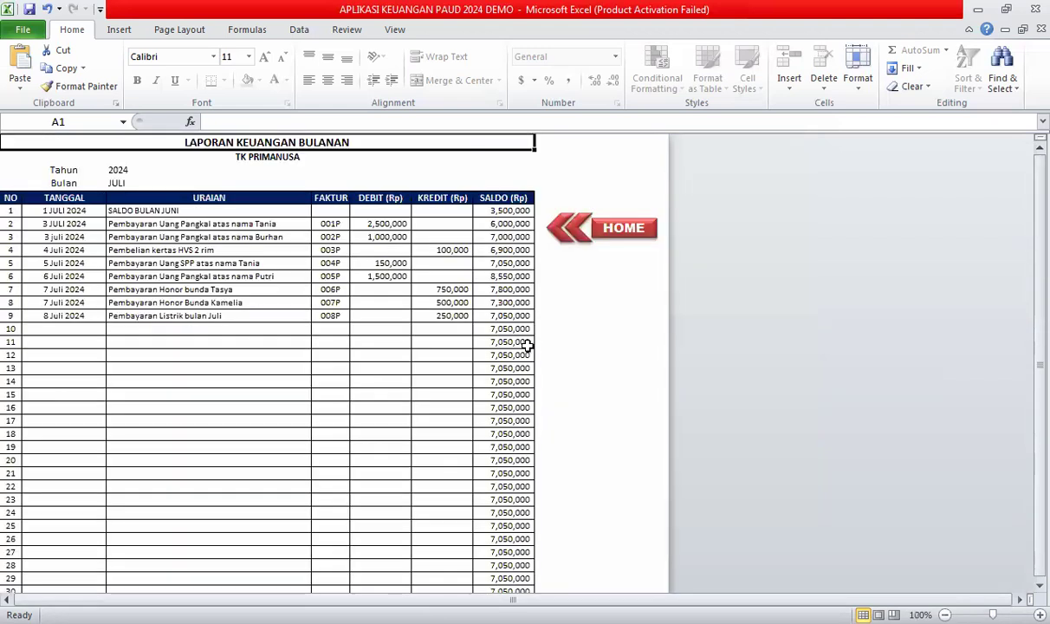
left_click(115, 355)
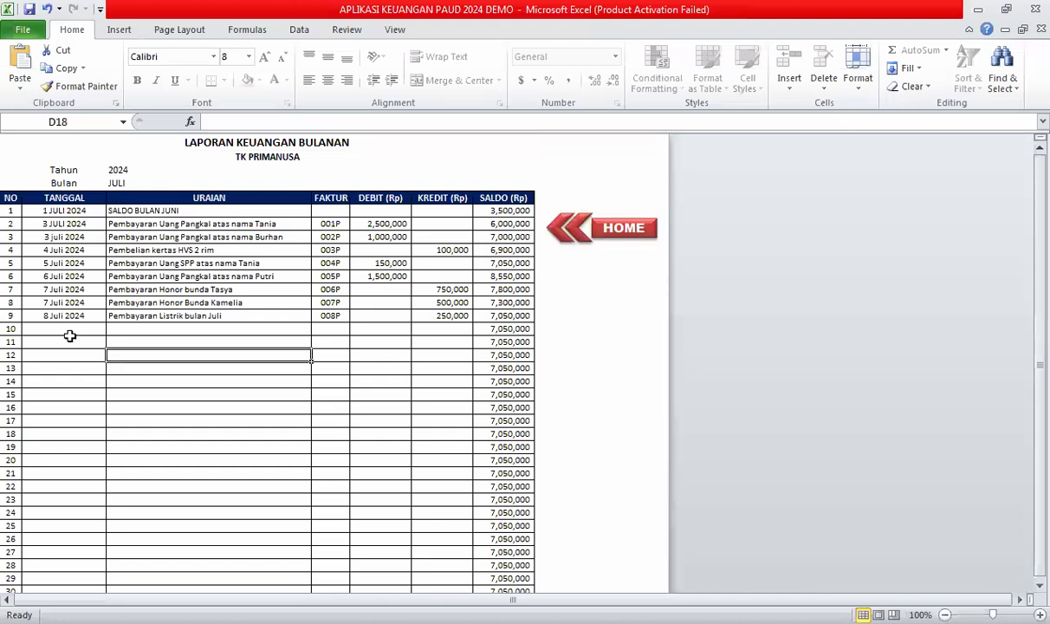
scroll(31, 346, "down", 2)
scroll(30, 346, "down", 11)
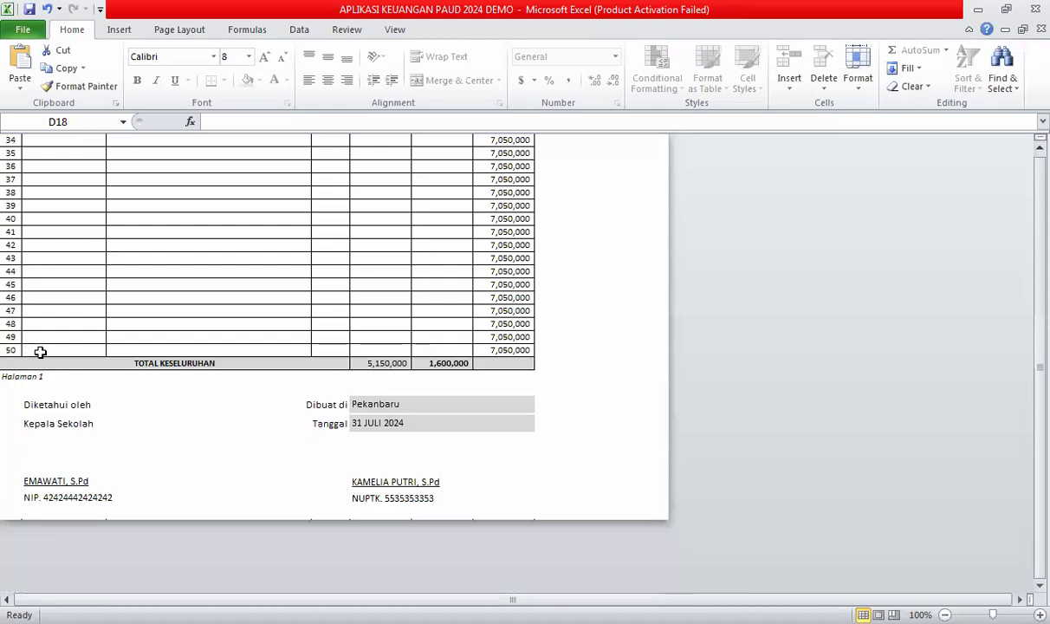
scroll(402, 337, "up", 1)
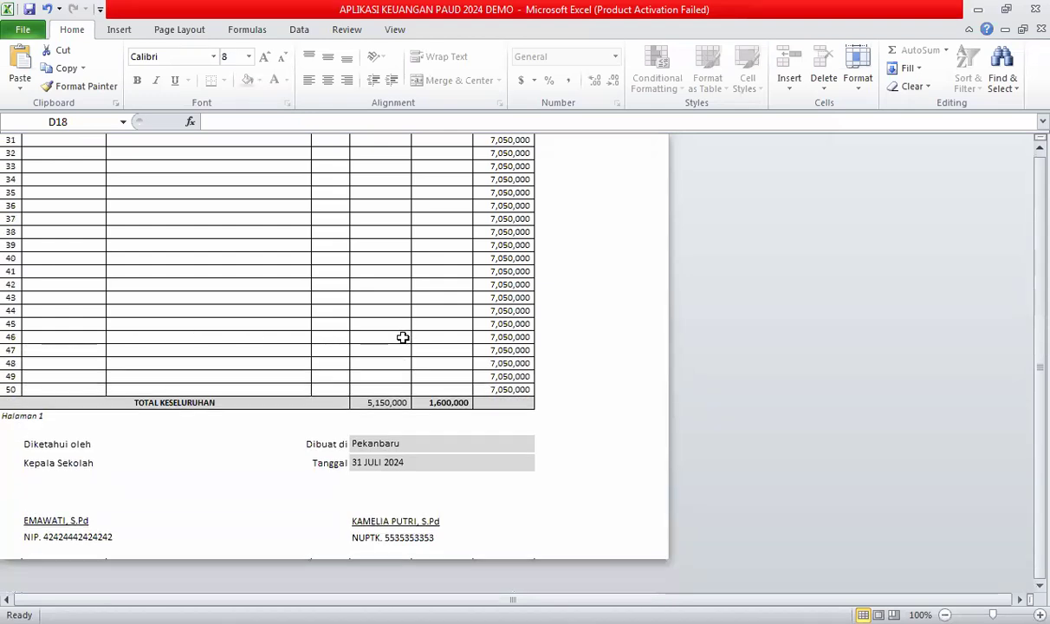
scroll(403, 337, "up", 12)
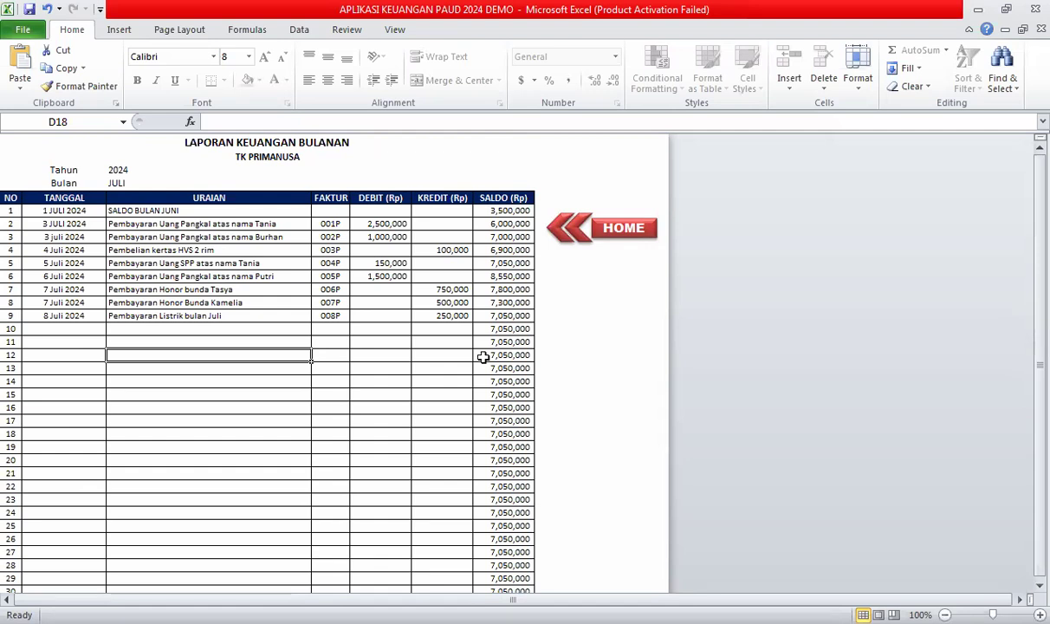
left_click(503, 316)
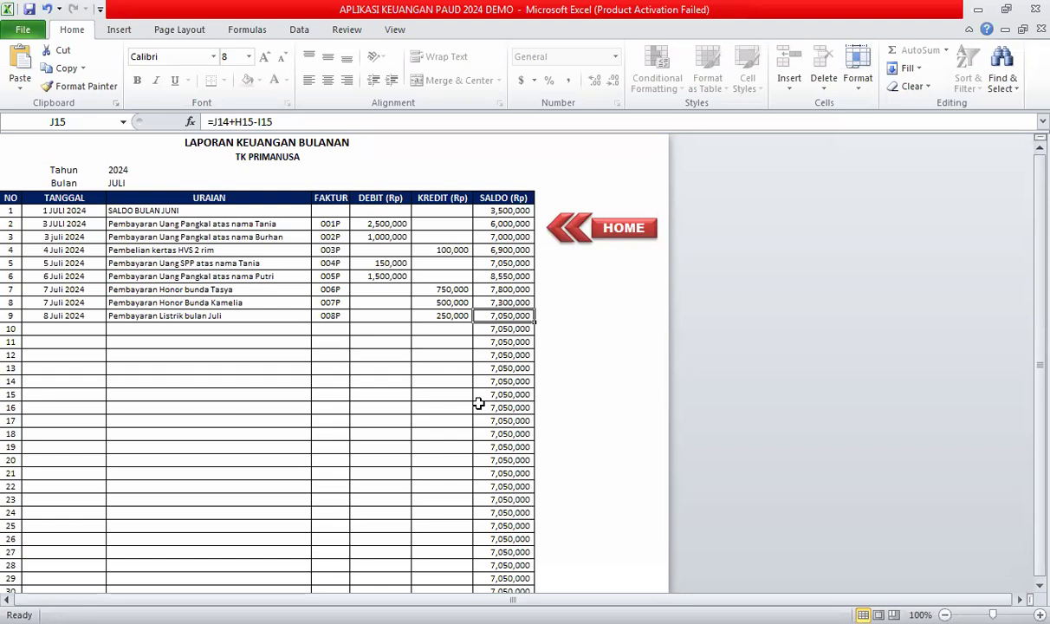
Delete the SALDO values in J16:J56, then check the J13:J15 balances and J15's formula.
scroll(465, 295, "down", 1)
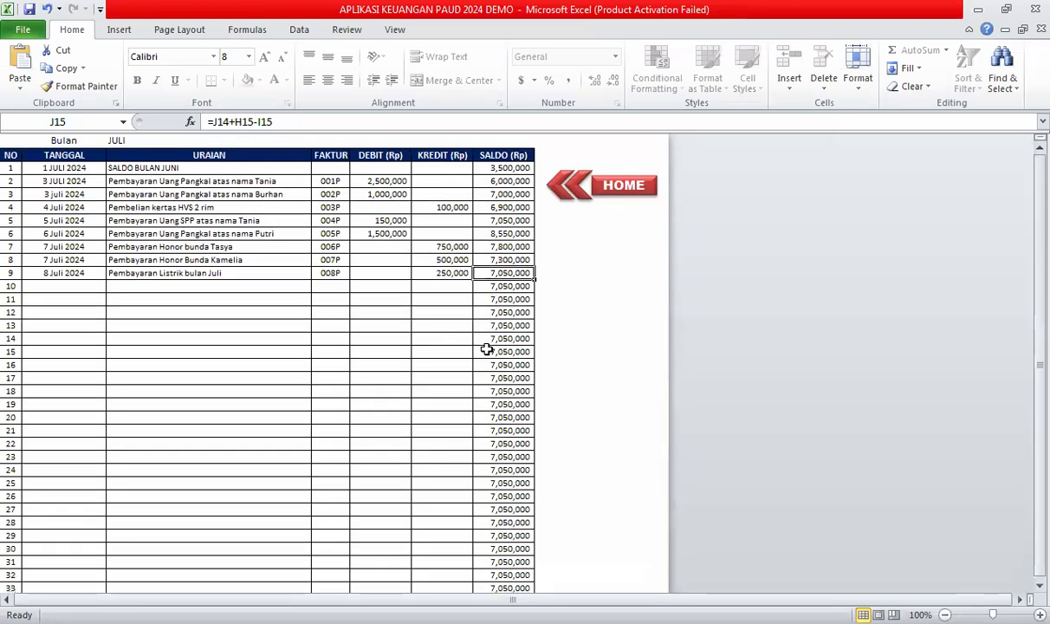
left_click_drag(499, 286, 500, 425)
key("Delete")
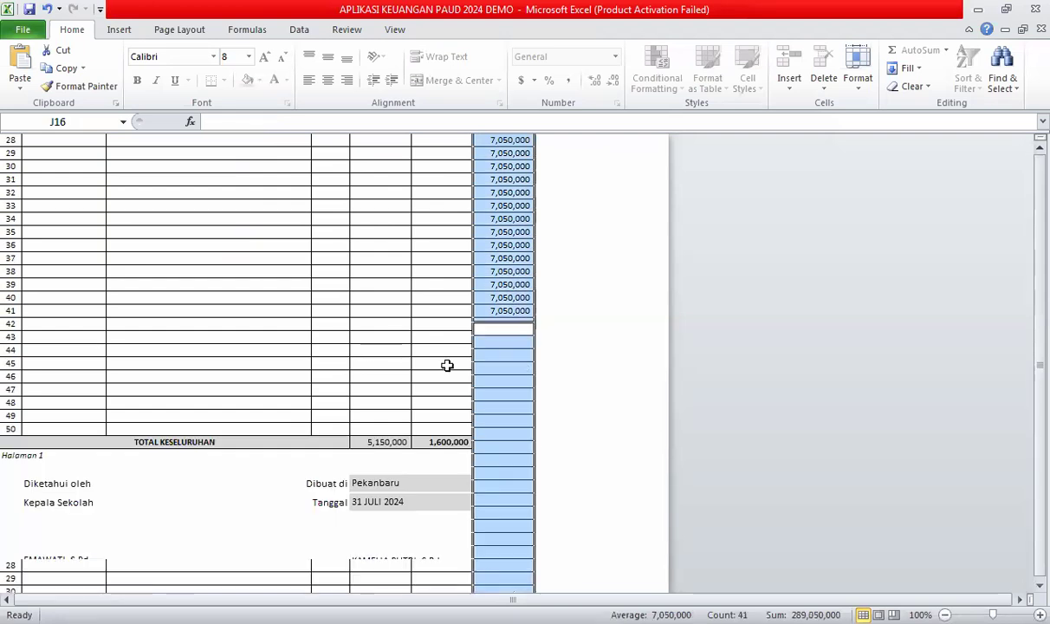
left_click(420, 385)
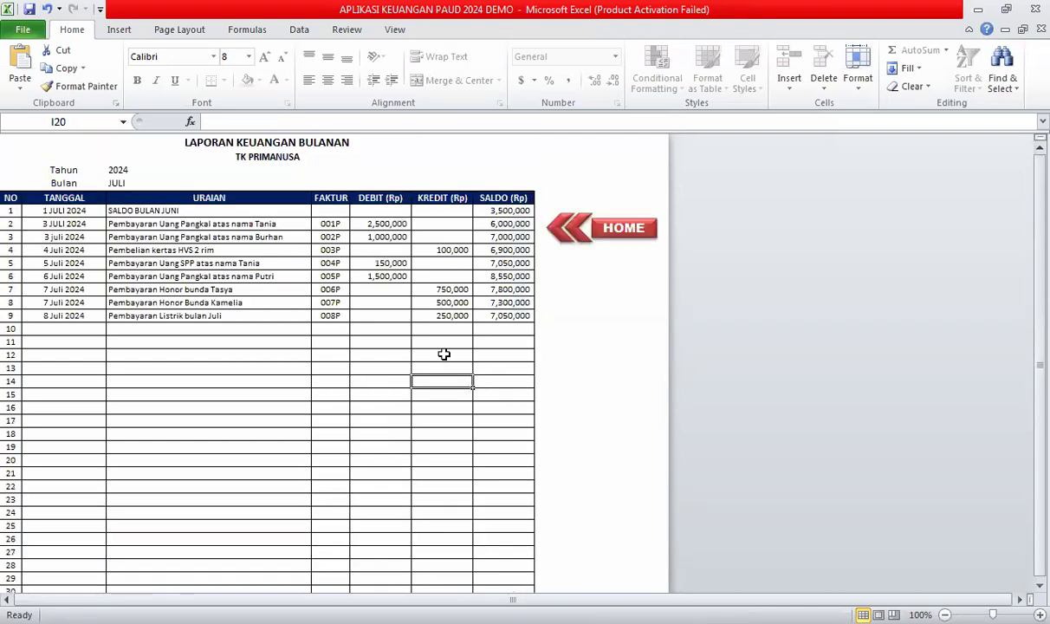
left_click_drag(476, 317, 489, 288)
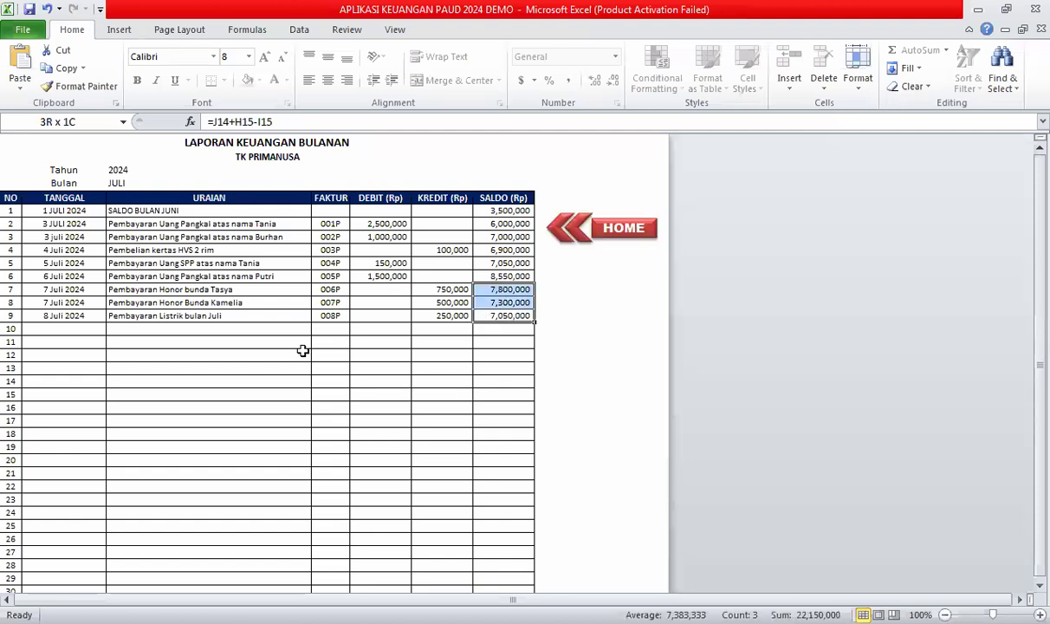
left_click(501, 315)
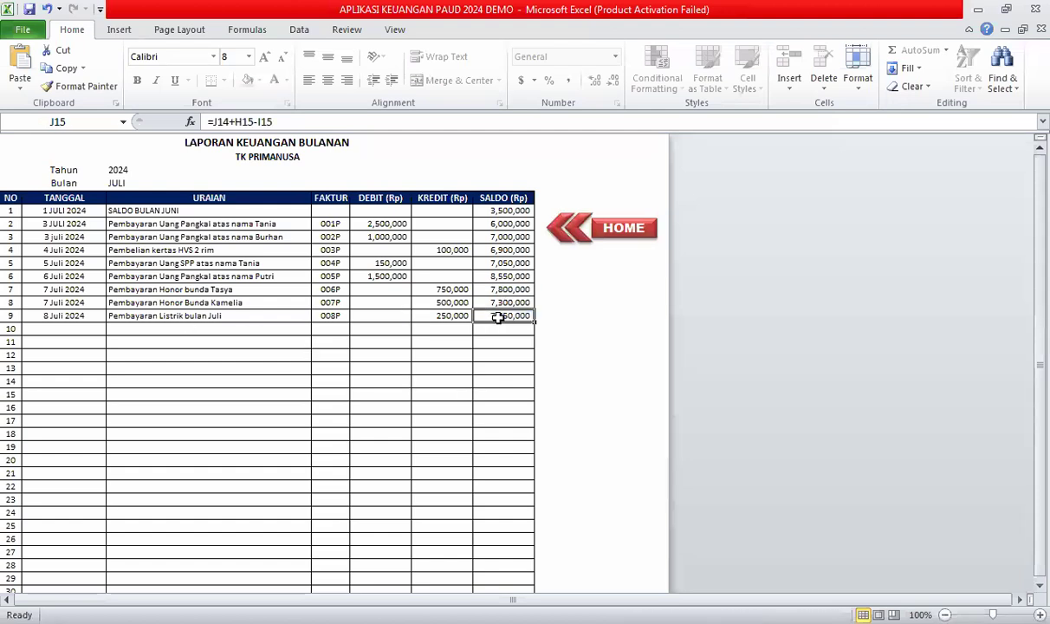
Start transaction 10 on INPUT TRANSAKSI with account 1100 and date 9 Juli 2024.
left_click(623, 229)
left_click(87, 323)
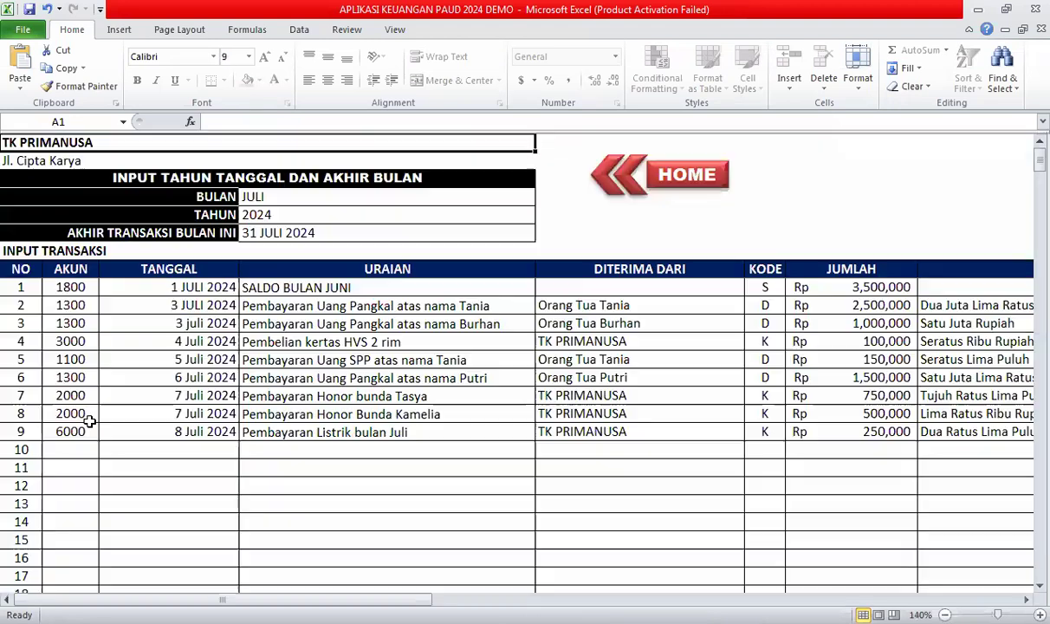
left_click(84, 450)
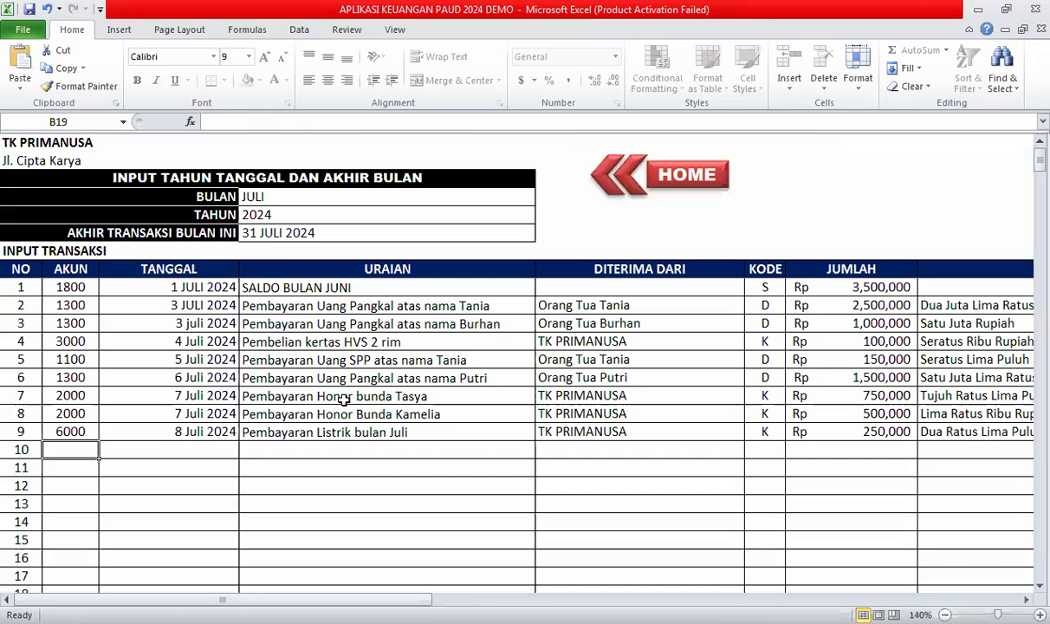
type("1100")
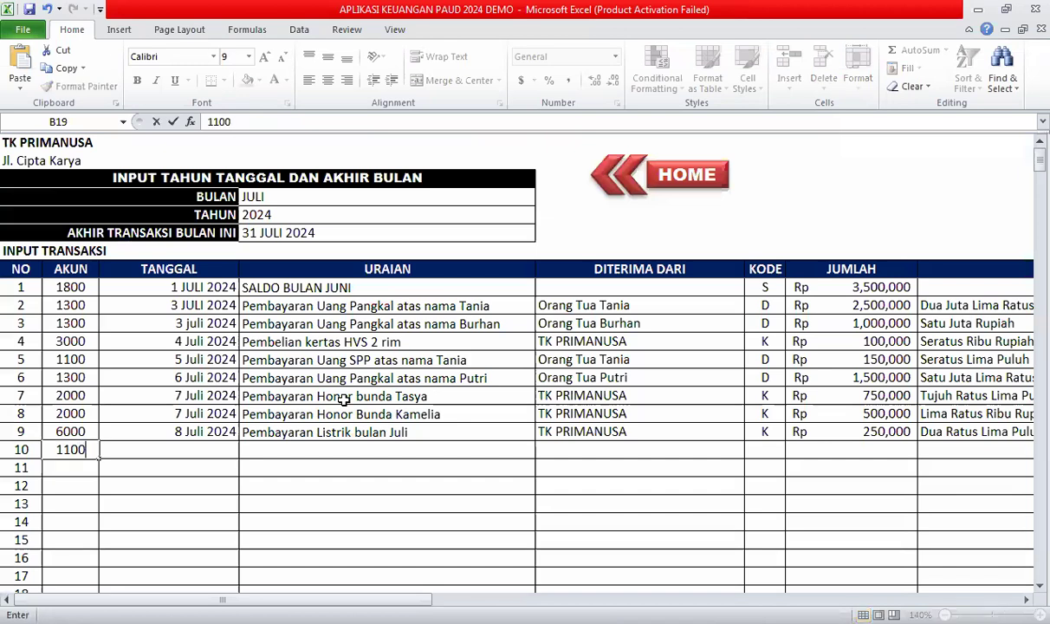
left_click(186, 451)
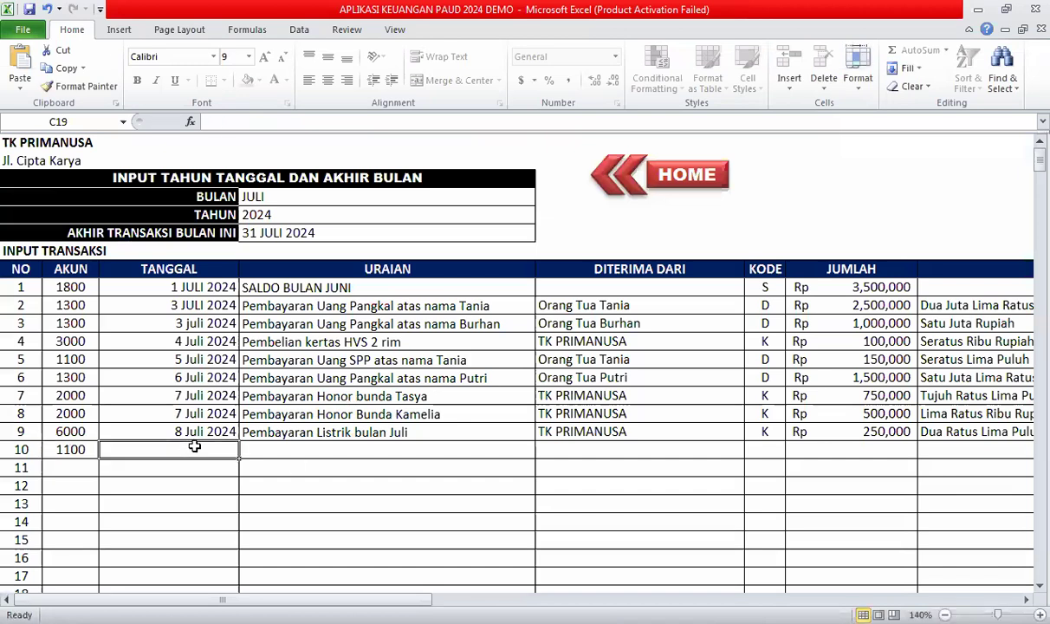
type("9")
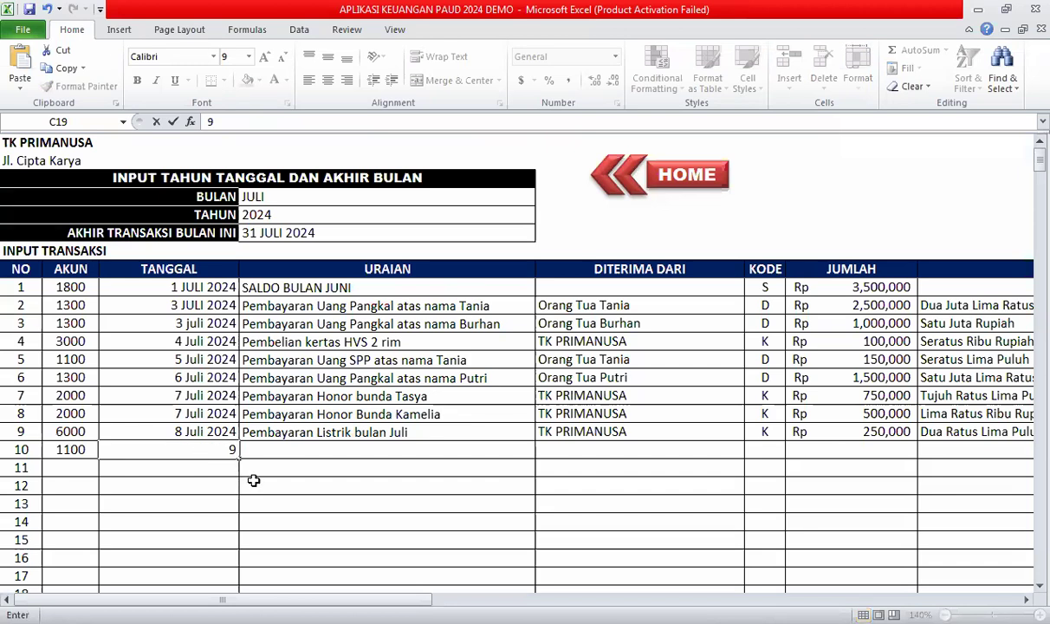
type(" Juli 2024")
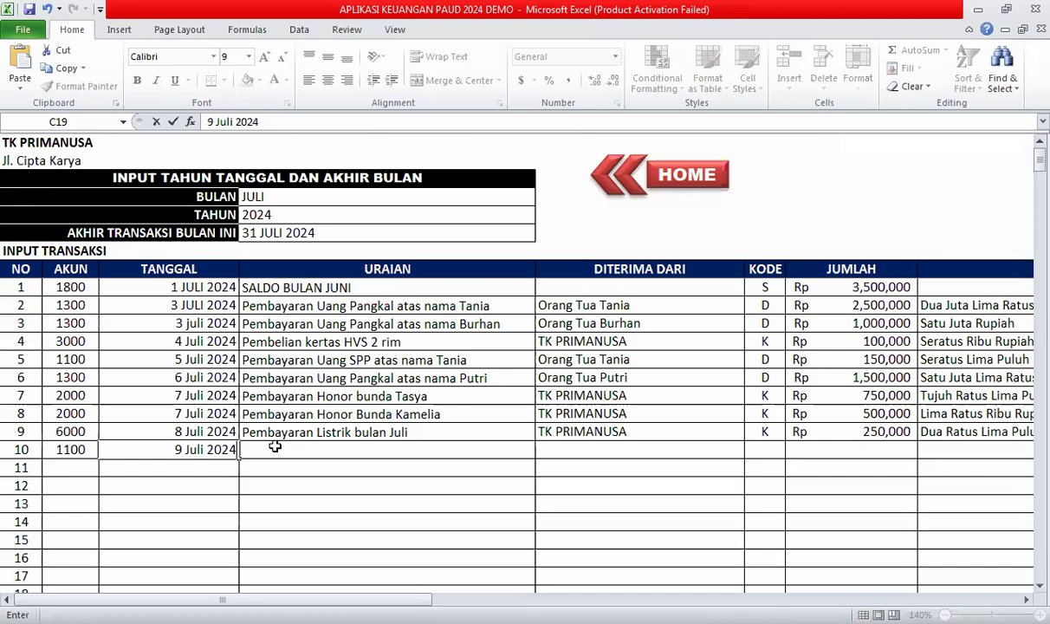
left_click(277, 448)
Enter the description 'Pembayaran SPP atas nama' plus the student's name, and copy F12's payer into F19.
type("Pemb")
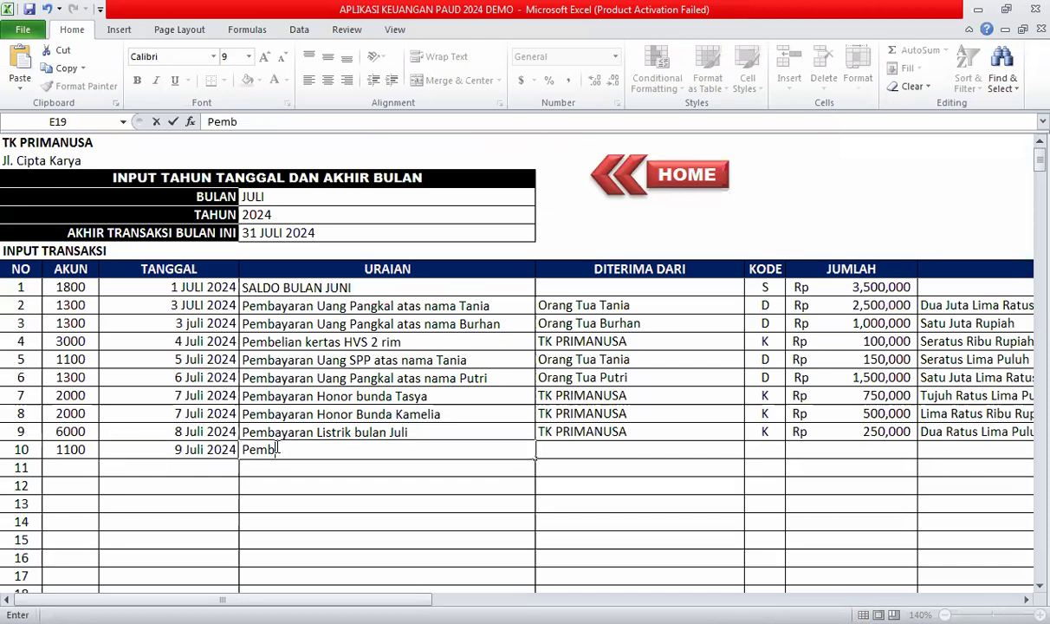
type("ayaran SPP")
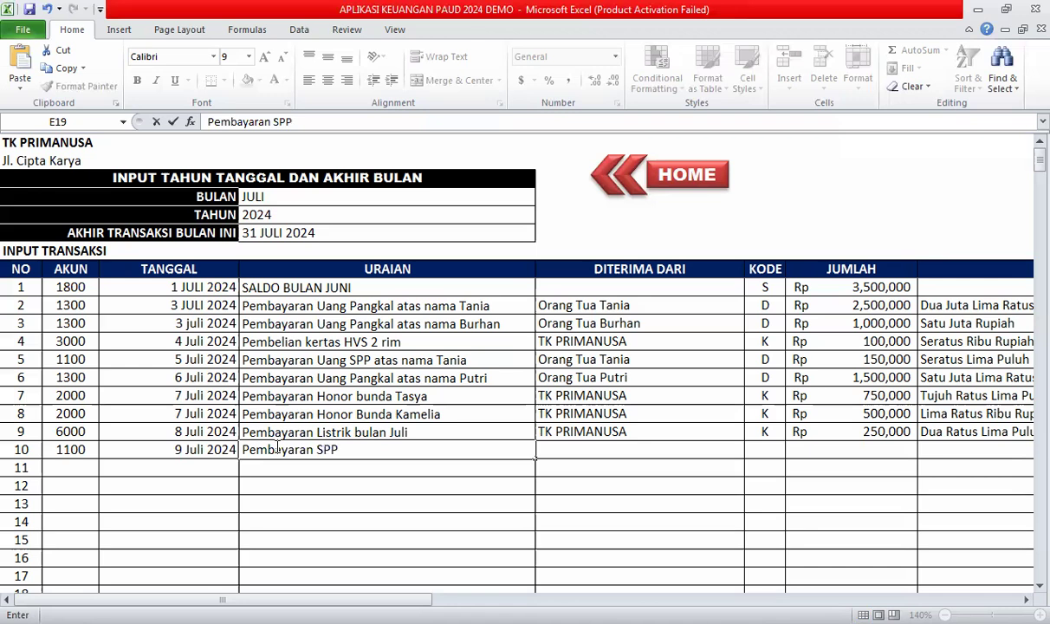
type(" atas nam")
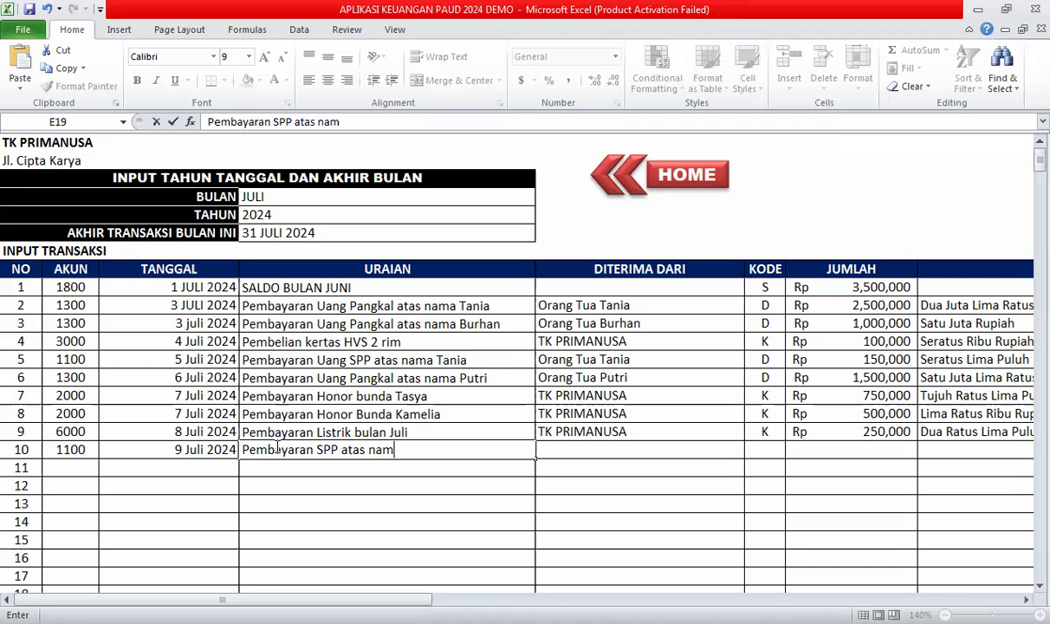
type("a Burhan")
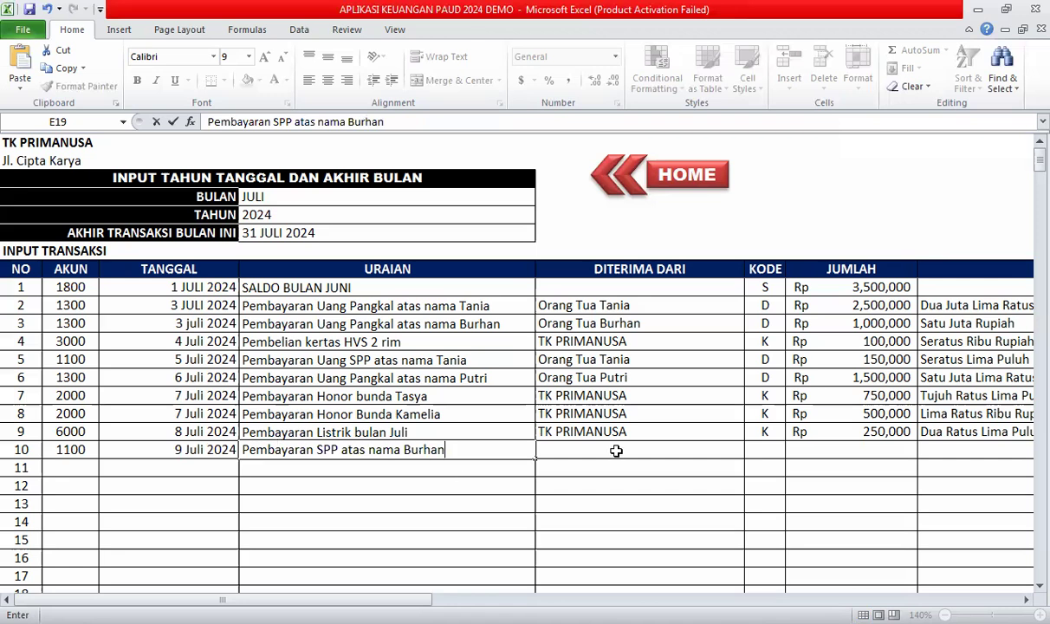
key("Tab")
left_click(595, 322)
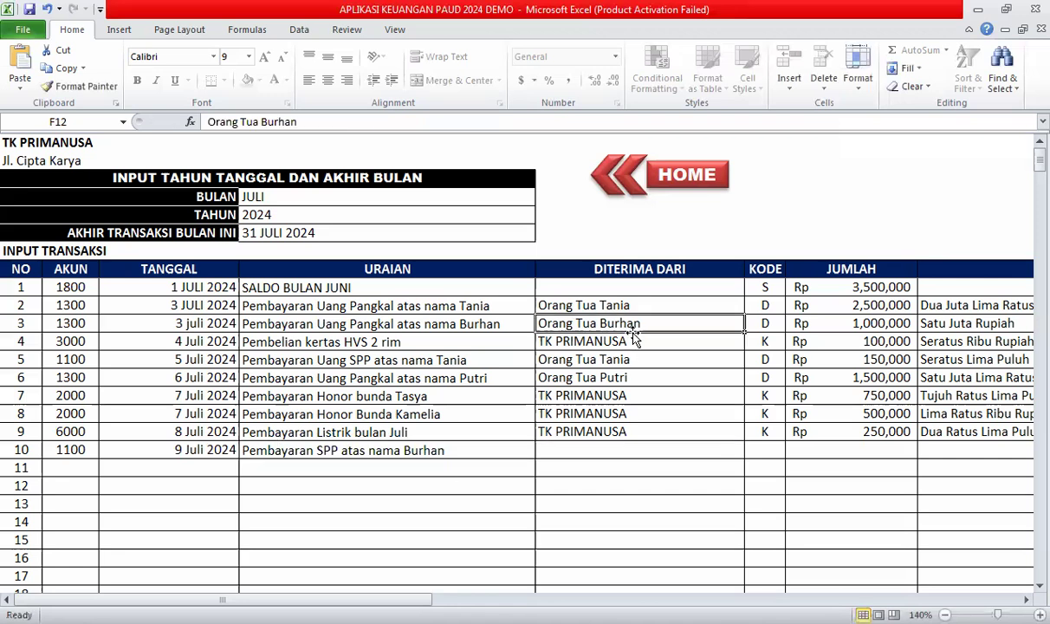
key("ctrl+c")
left_click(616, 451)
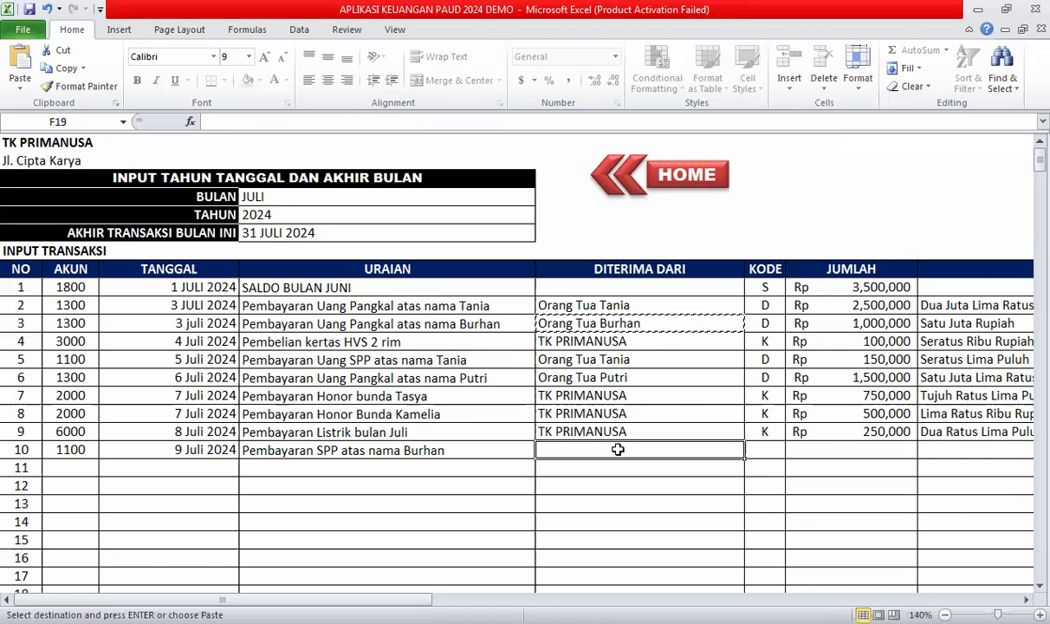
key("ctrl+v")
Set transaction 10's code to D and amount to 150,000, then return to the dashboard.
left_click(765, 450)
left_click(792, 449)
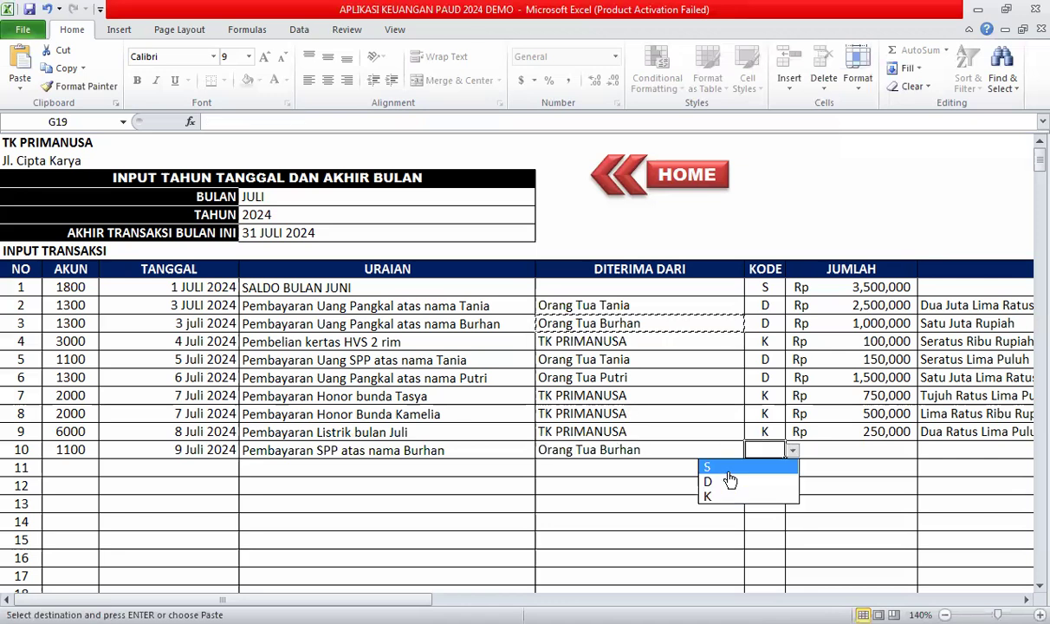
left_click(740, 480)
left_click(849, 452)
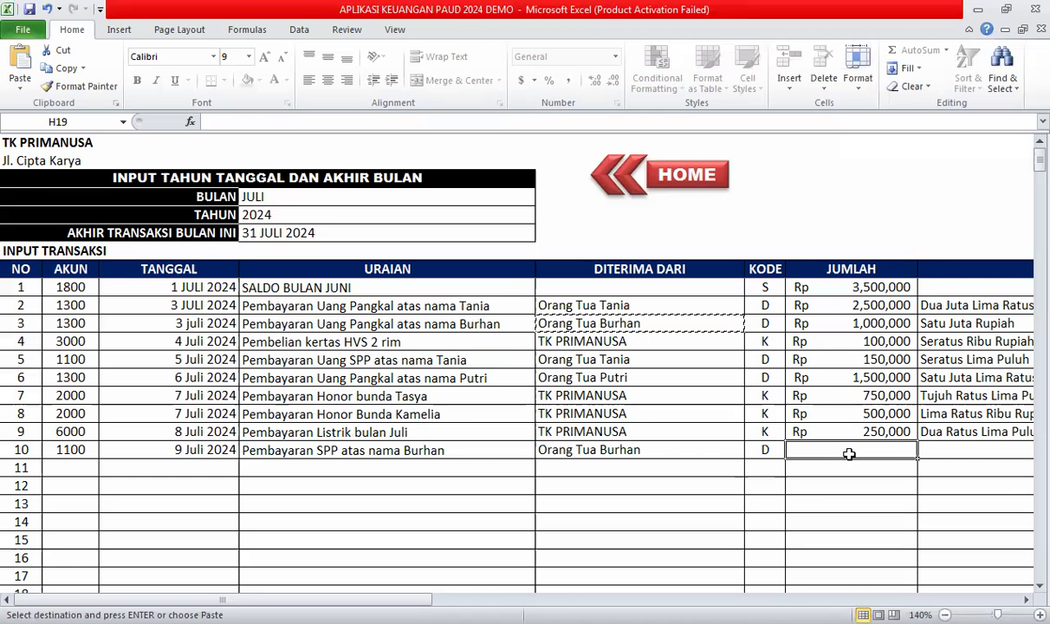
type("15")
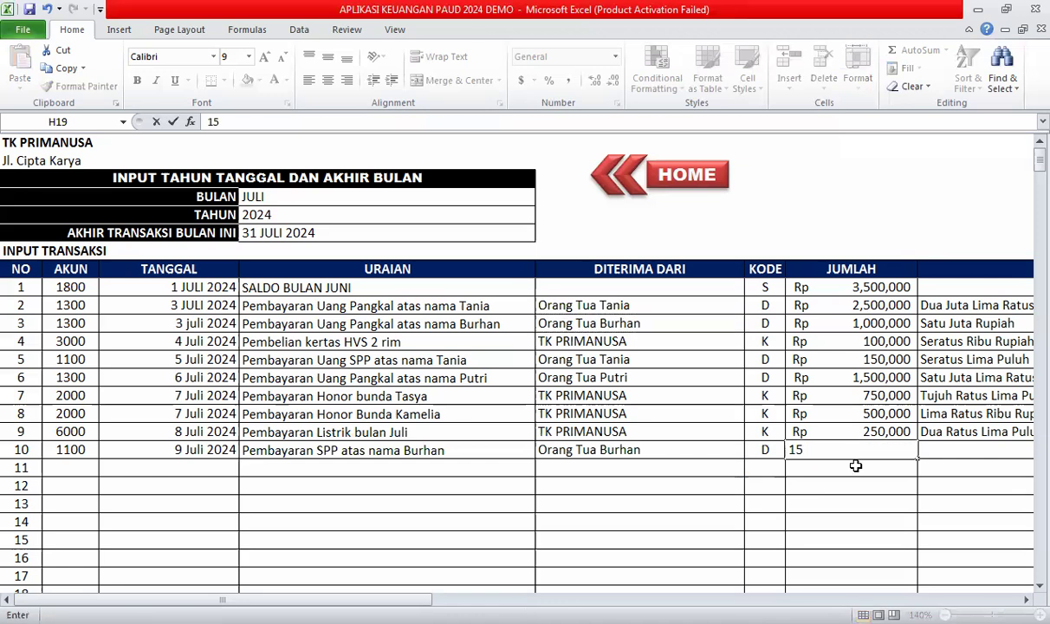
type("0,0")
type("00")
left_click(860, 493)
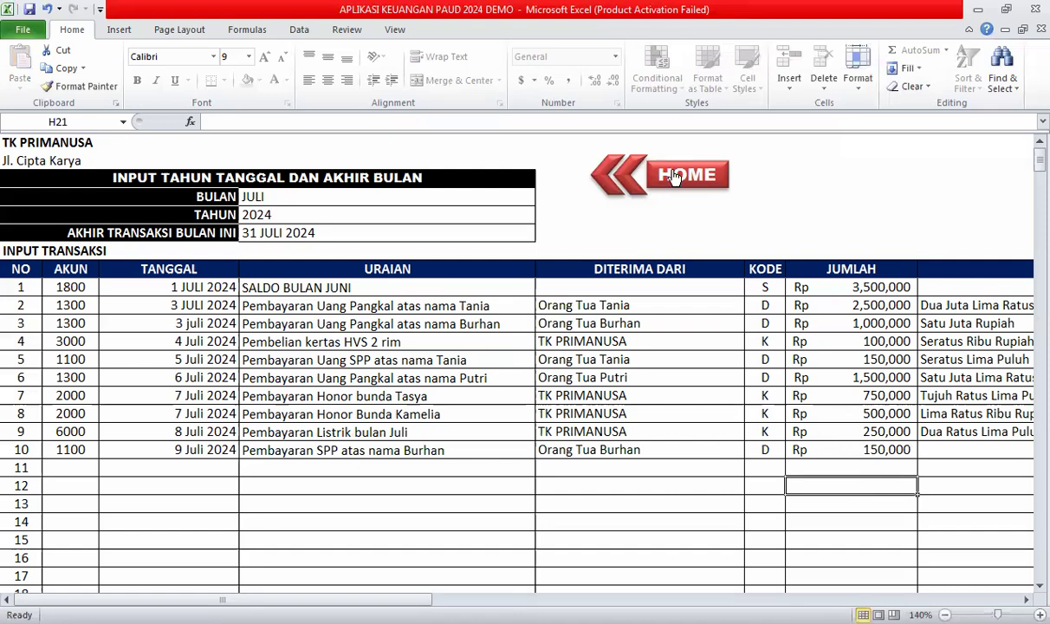
left_click(628, 177)
left_click(538, 343)
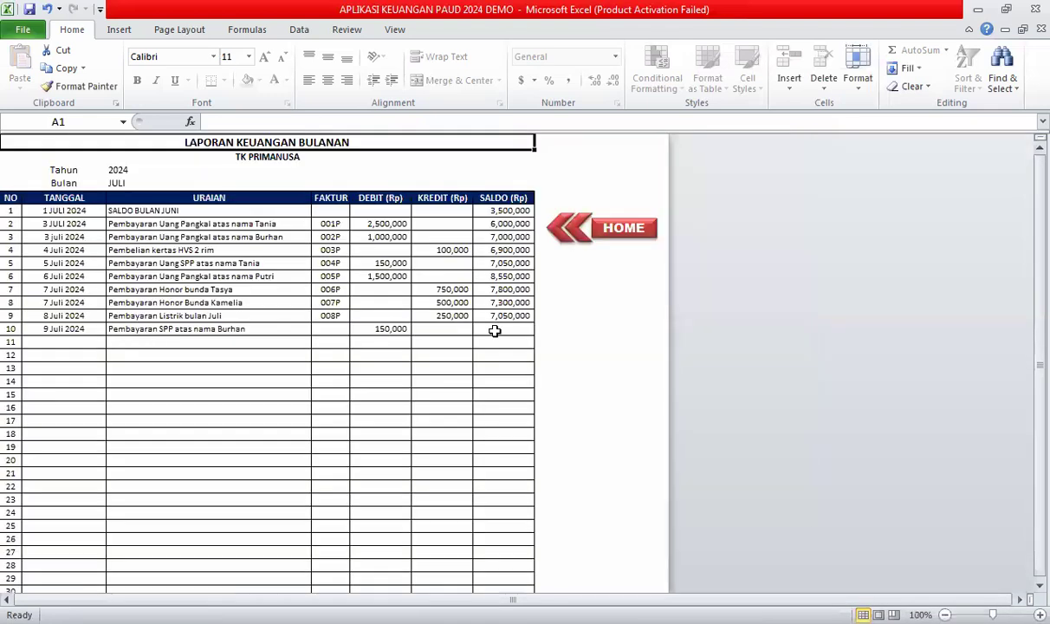
Fill J15's SALDO formula down so row 10 shows 7,200,000, then delete the extra balances below.
left_click(504, 328)
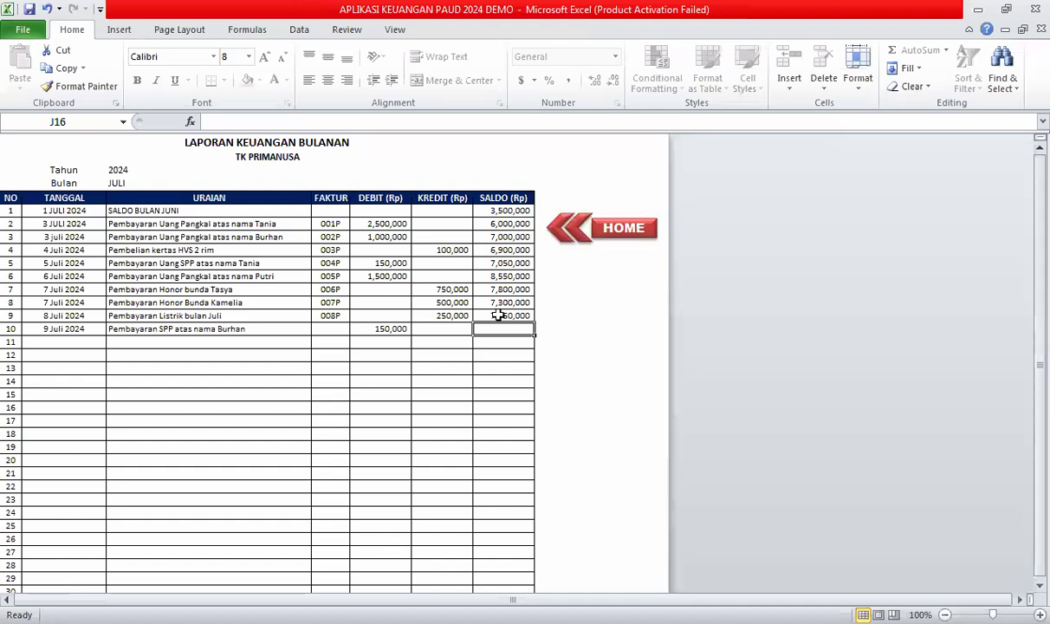
left_click(510, 316)
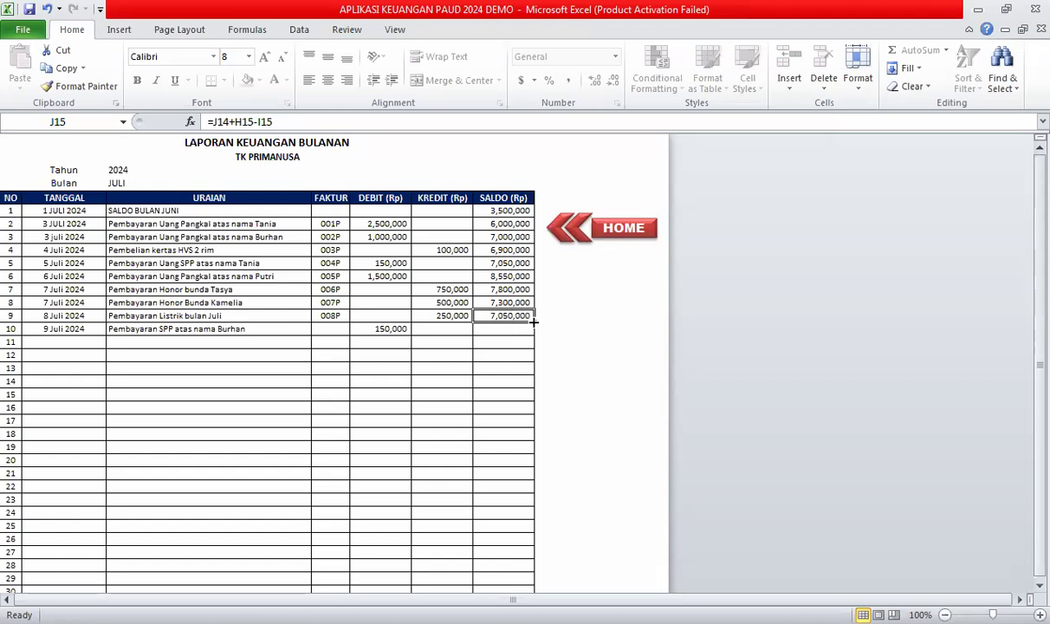
left_click(500, 354)
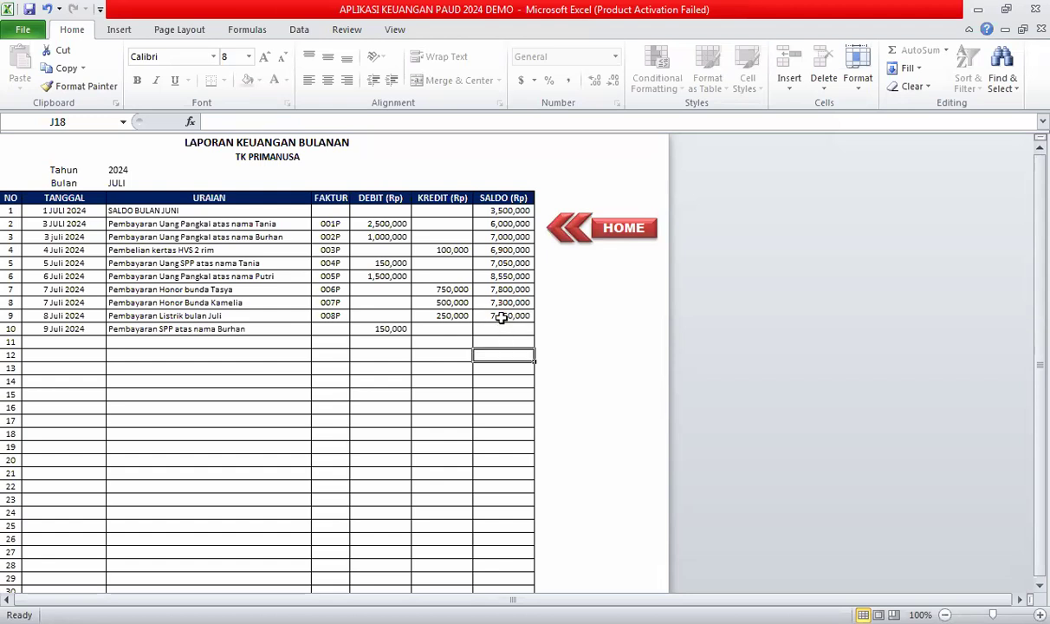
left_click(516, 319)
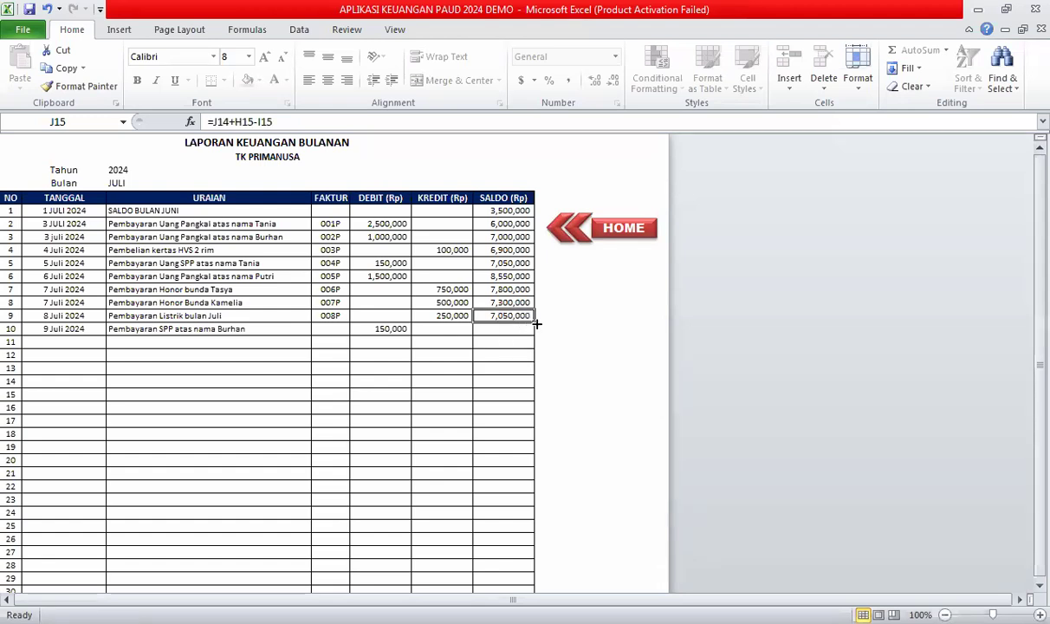
left_click_drag(535, 324, 498, 367)
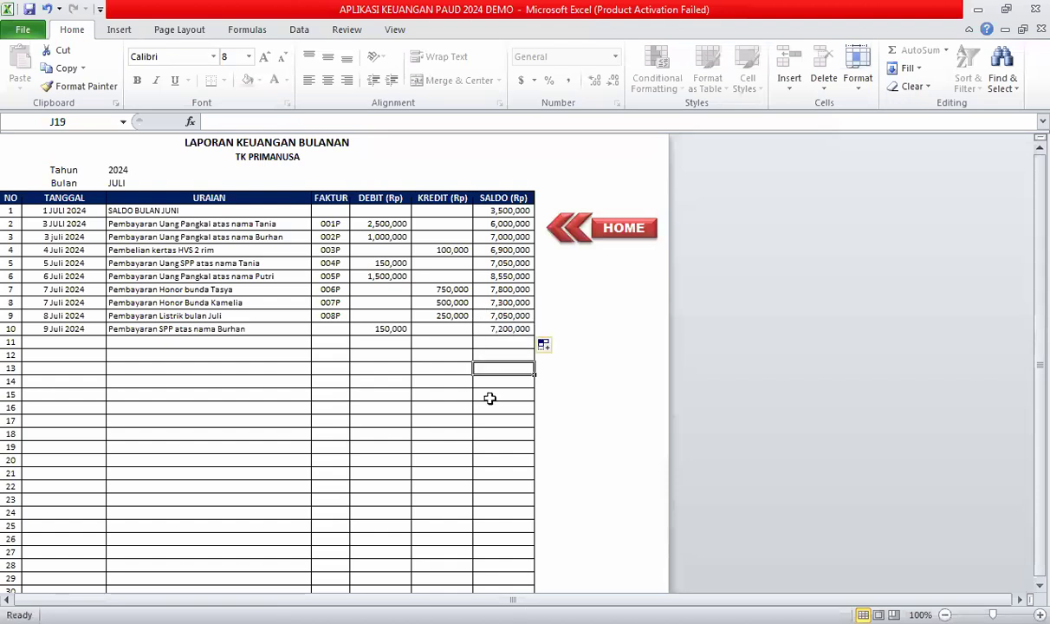
key("Down")
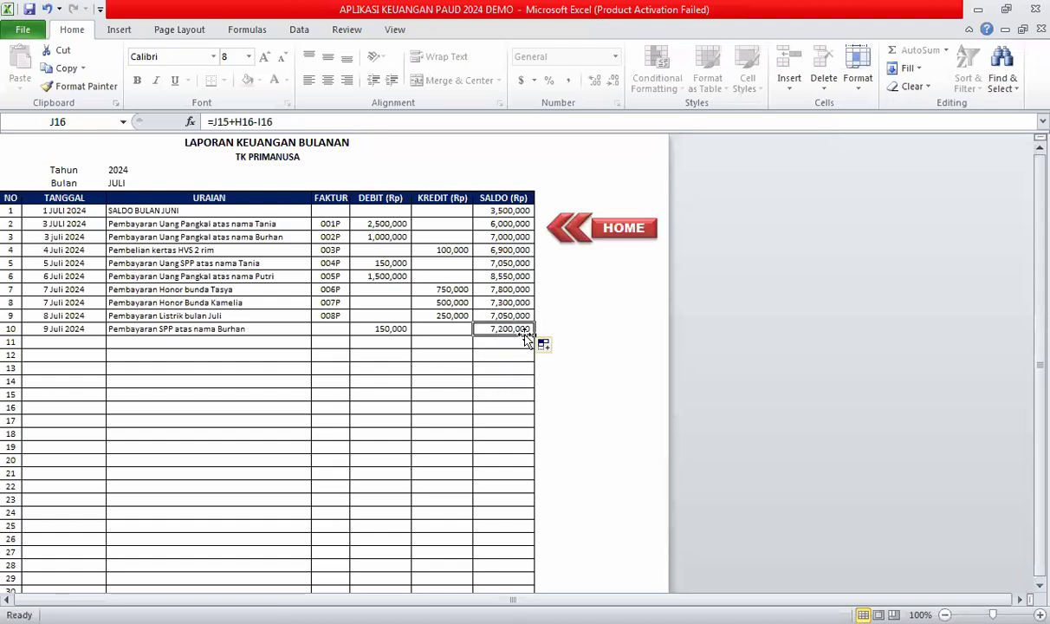
left_click_drag(534, 335, 465, 479)
left_click(478, 447)
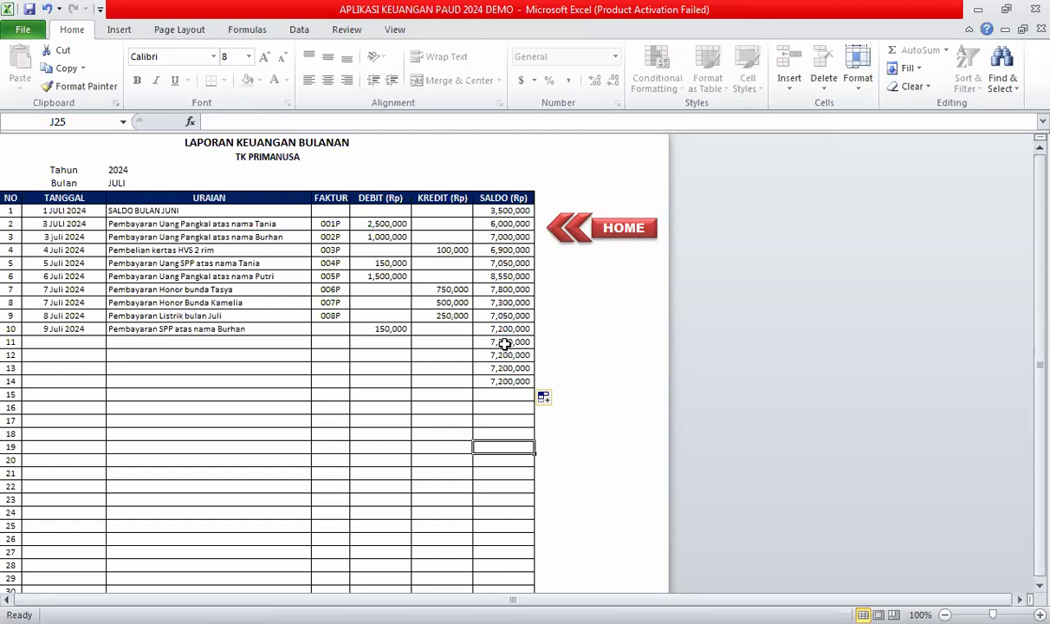
left_click_drag(504, 344, 513, 385)
key("Delete")
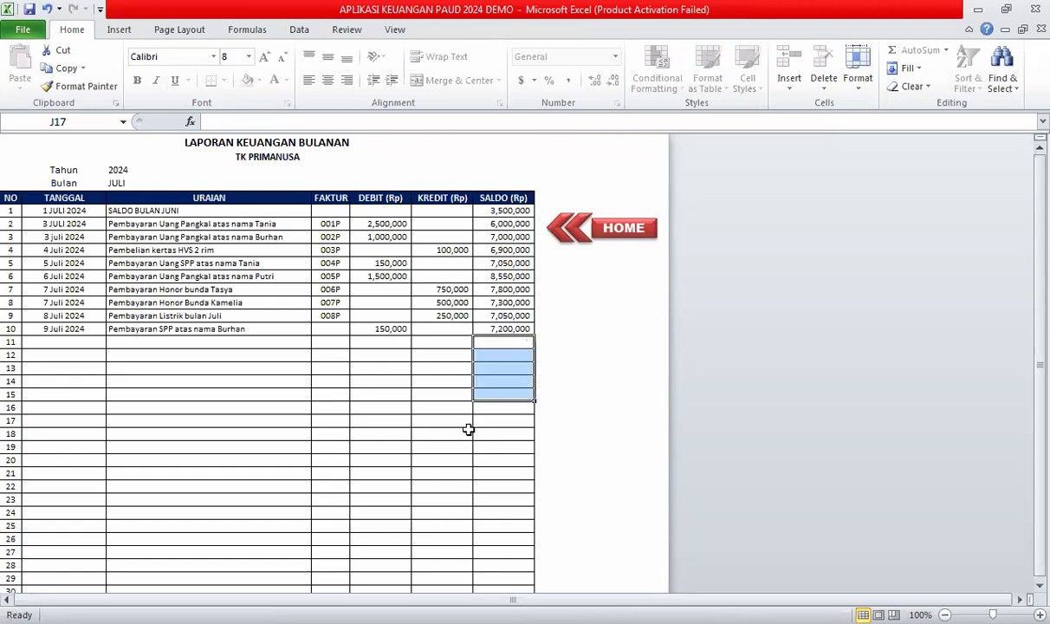
left_click(468, 430)
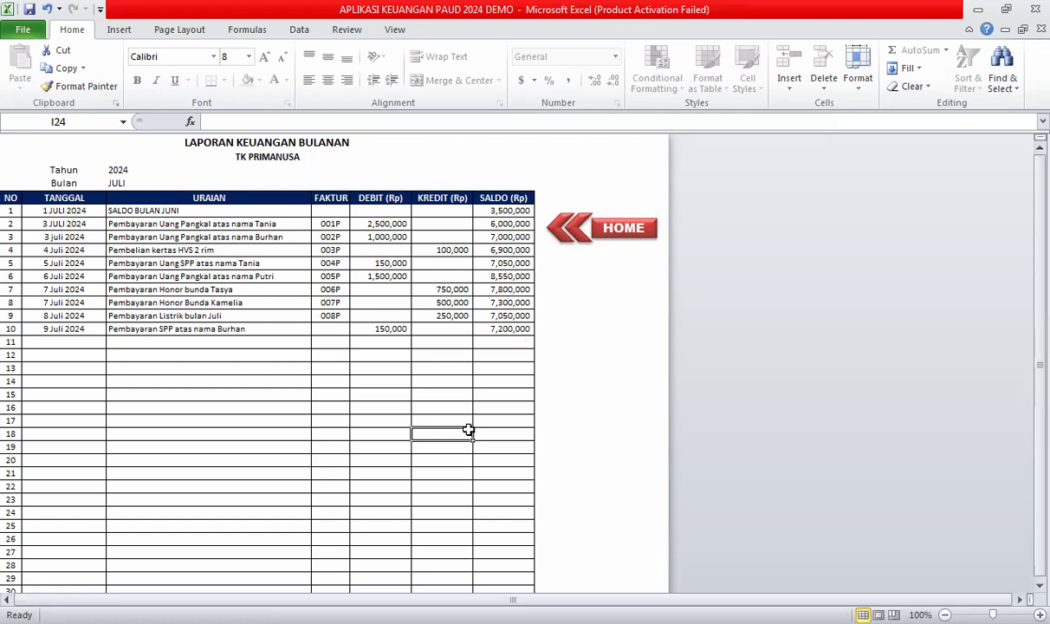
Scroll the monthly report, glance at the next report page, and go back to the dashboard.
scroll(260, 440, "down", 1)
scroll(52, 518, "down", 9)
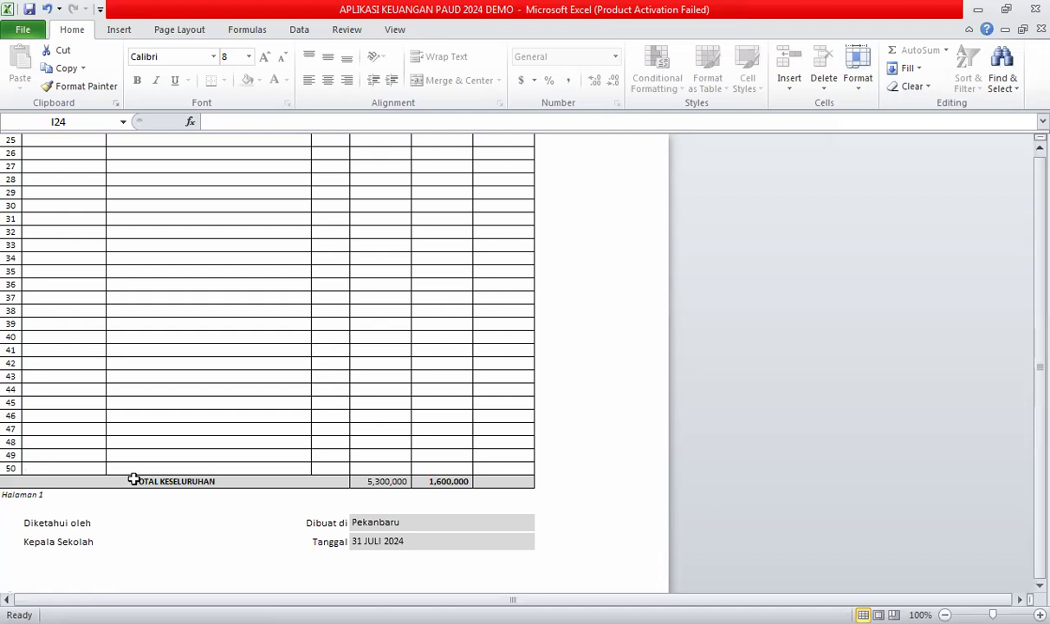
scroll(400, 446, "up", 8)
scroll(598, 227, "up", 2)
key("ctrl+Page_Up")
left_click(104, 282)
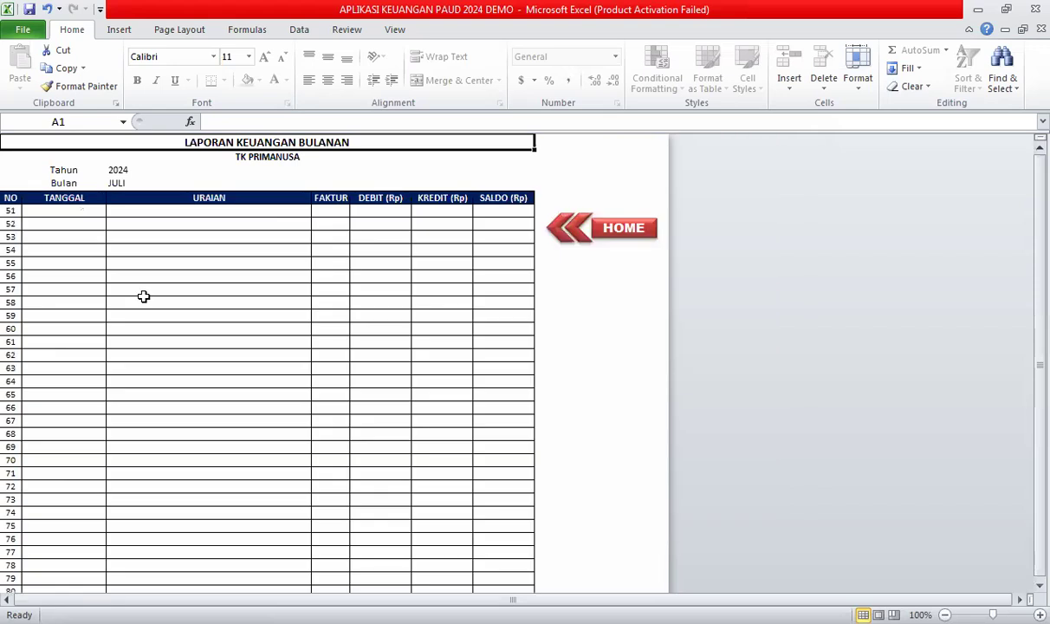
left_click(617, 241)
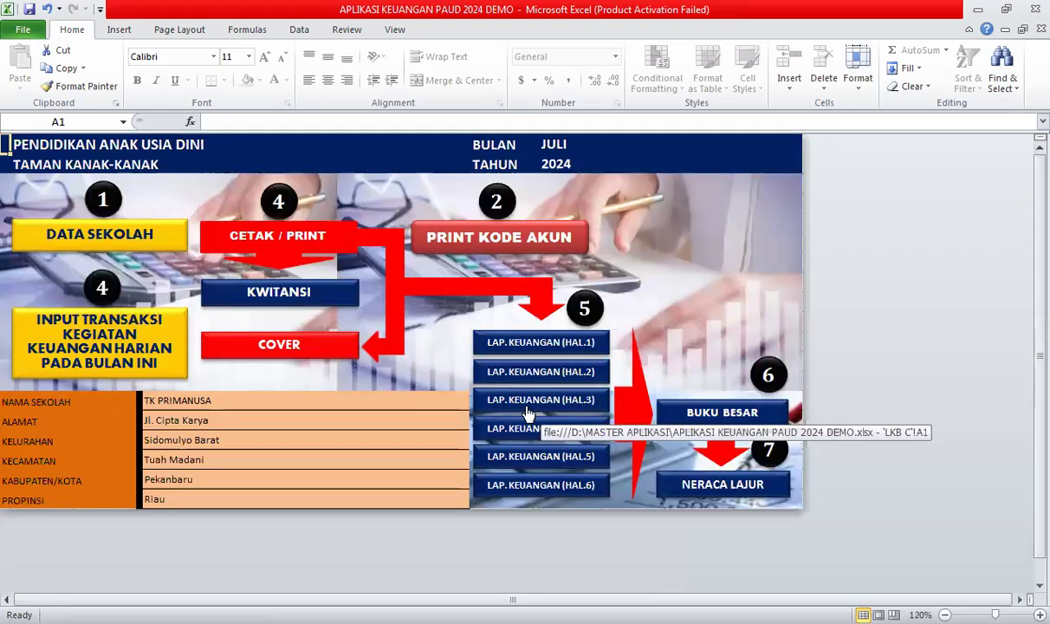
Reopen report page 1, review the Rp 5,300,000 debit and Rp 1,600,000 credit totals, then return HOME.
left_click(587, 345)
scroll(253, 383, "down", 5)
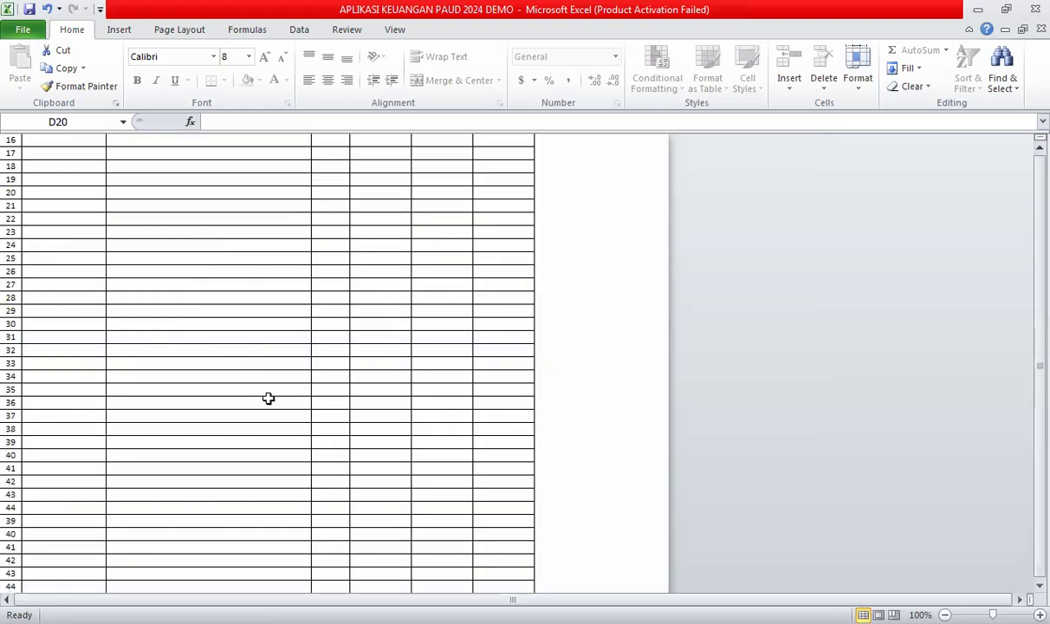
scroll(366, 365, "down", 8)
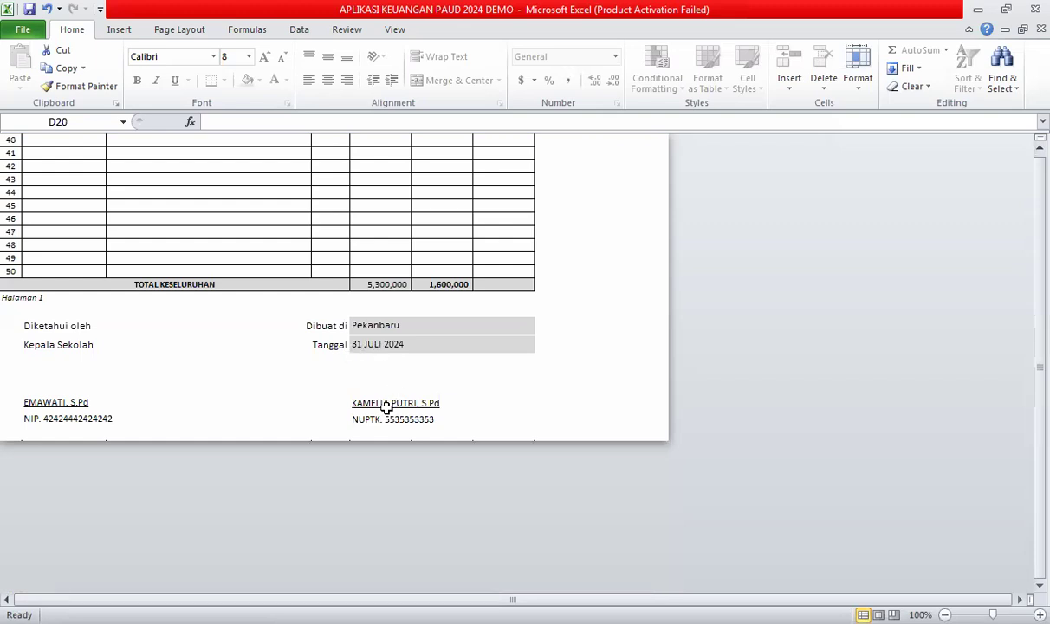
scroll(382, 403, "up", 10)
scroll(364, 321, "up", 5)
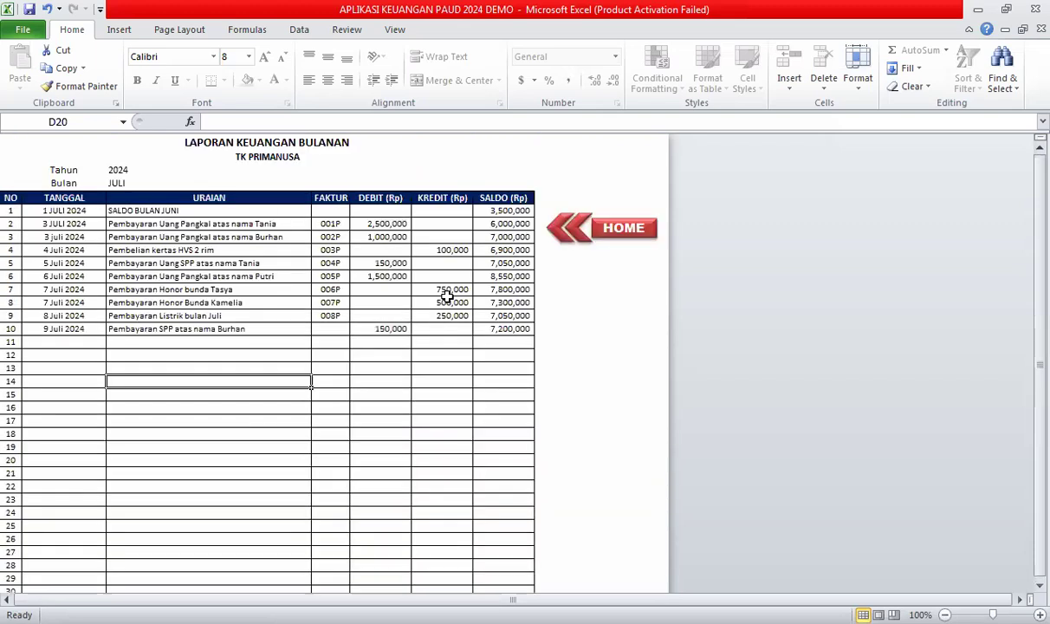
left_click(585, 225)
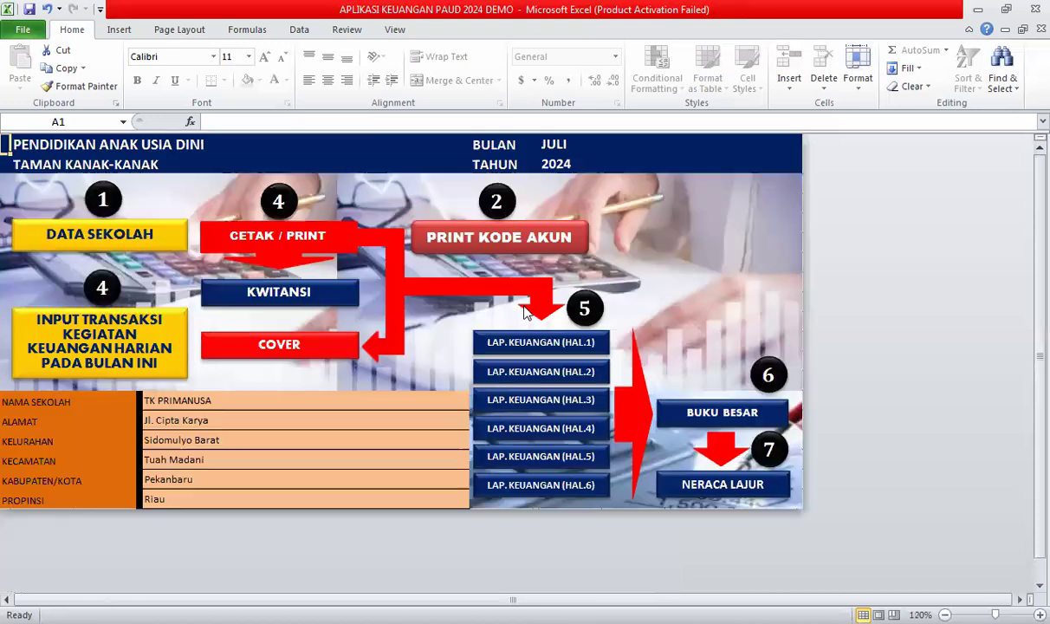
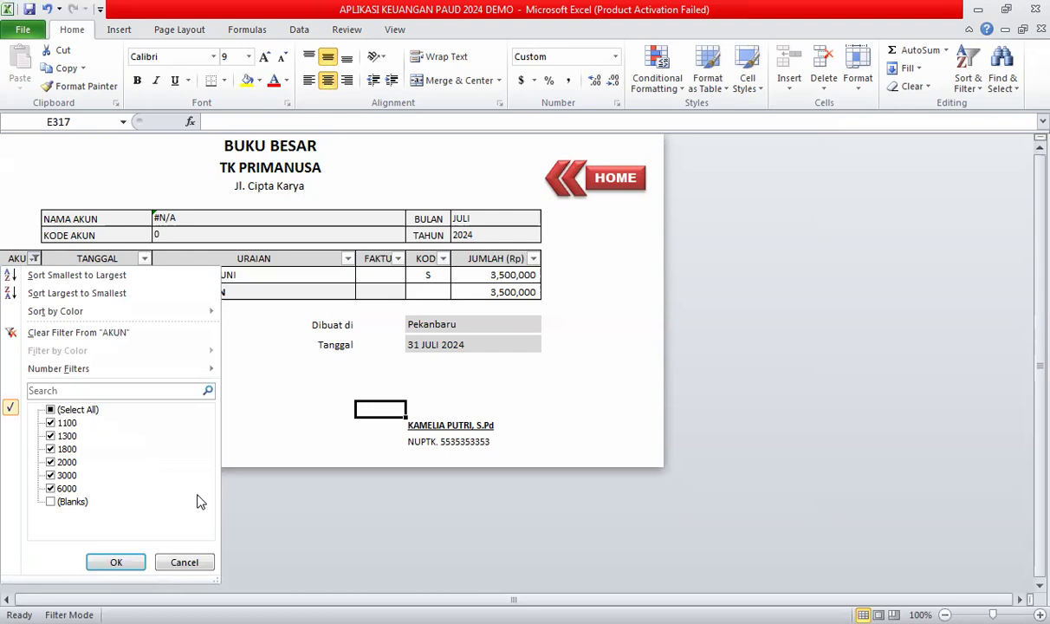
Close the AKUN filter list unchanged, keeping account 1800's 3,500,000 June balance shown.
key("Return")
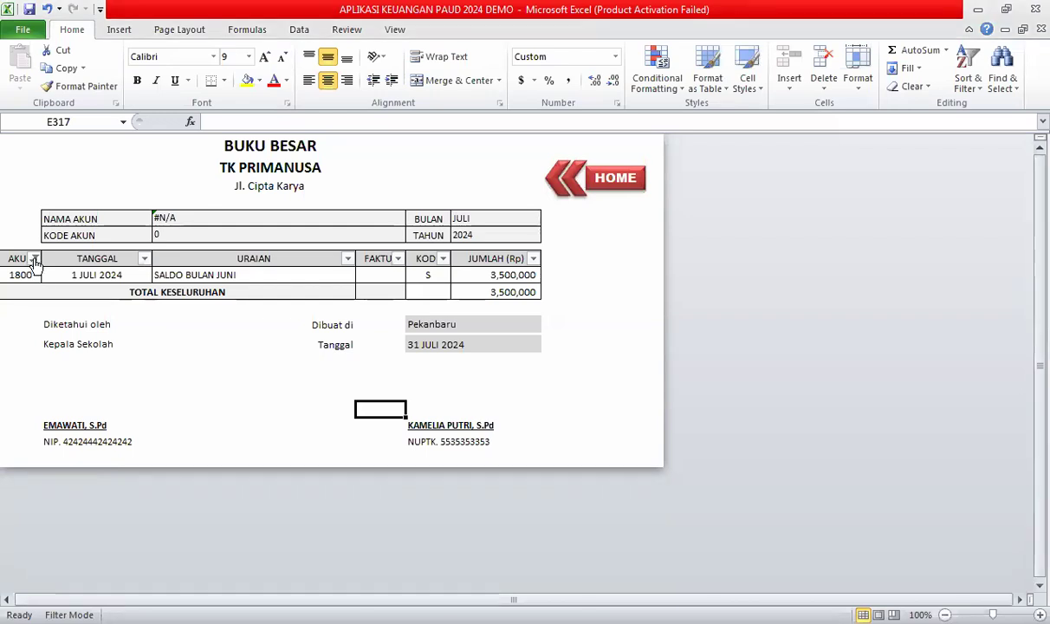
Filter the AKUN column to account 1100 only, showing its two 150,000 SPP payments.
left_click(34, 259)
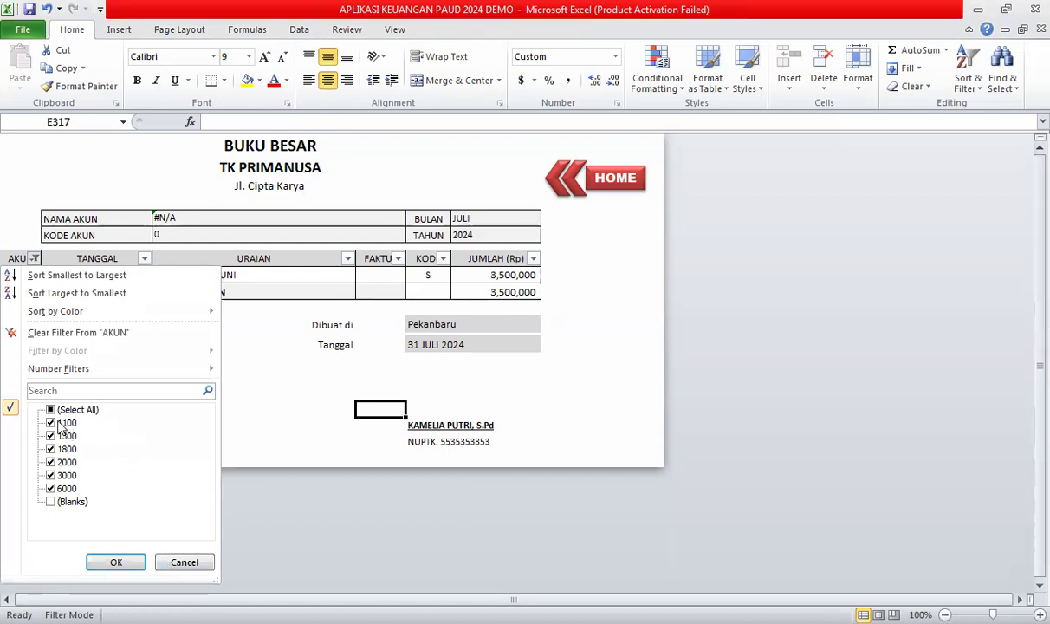
left_click(50, 410)
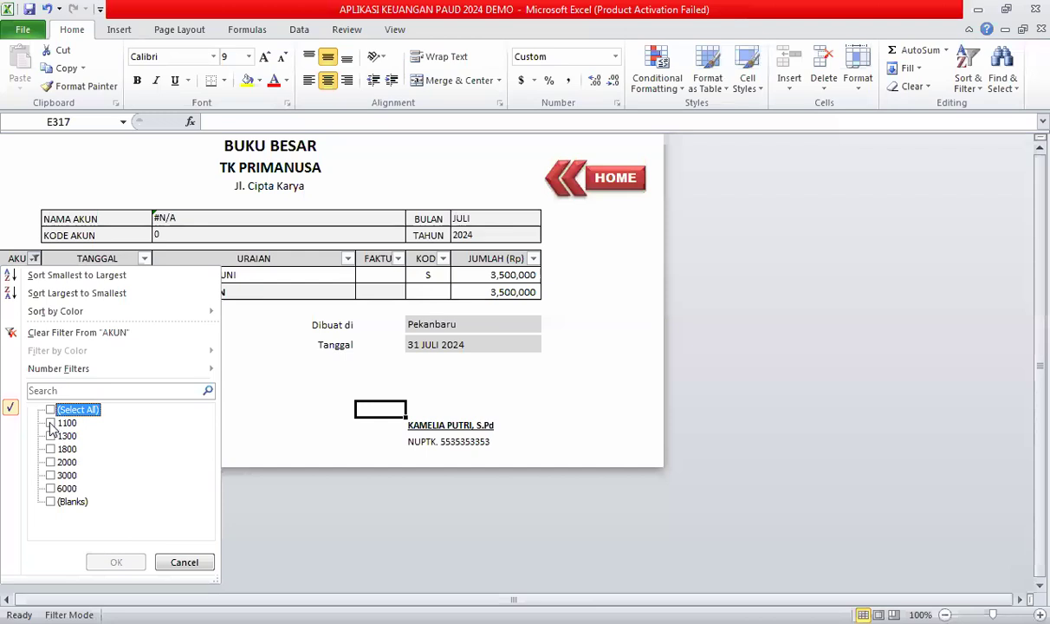
left_click(52, 423)
left_click(63, 423)
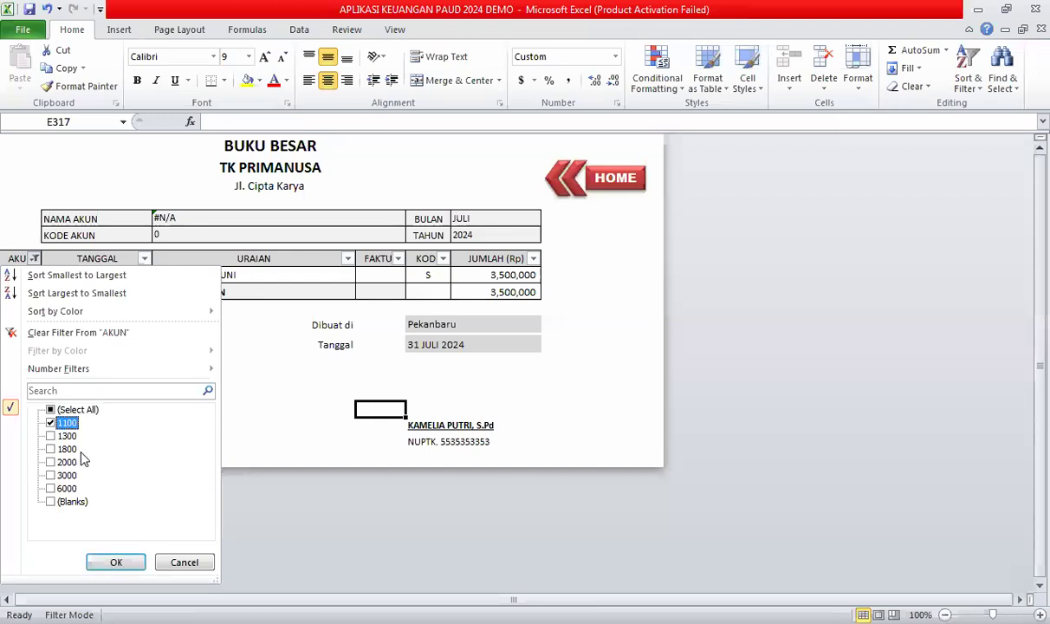
left_click(117, 563)
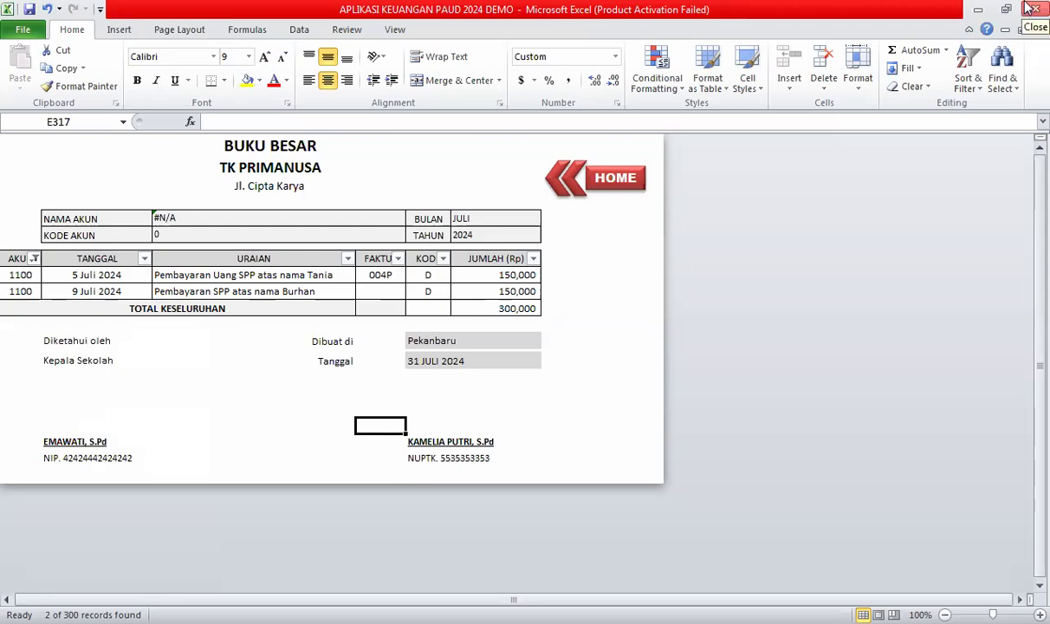
Enter 1100 as the KODE AKUN in D6, then check the 300,000 total formula.
left_click(169, 234)
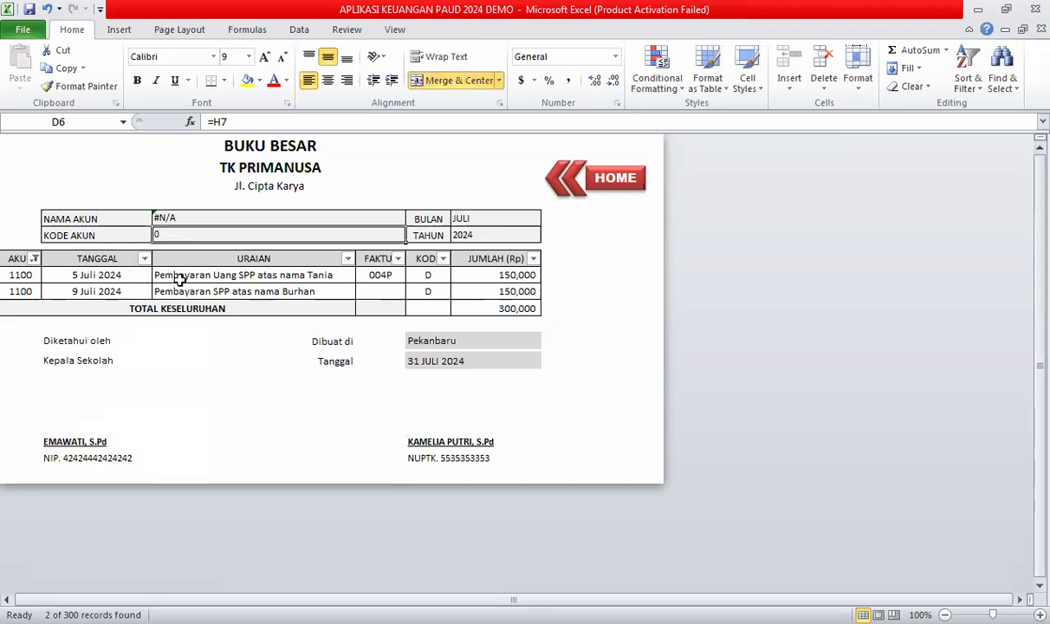
type("11")
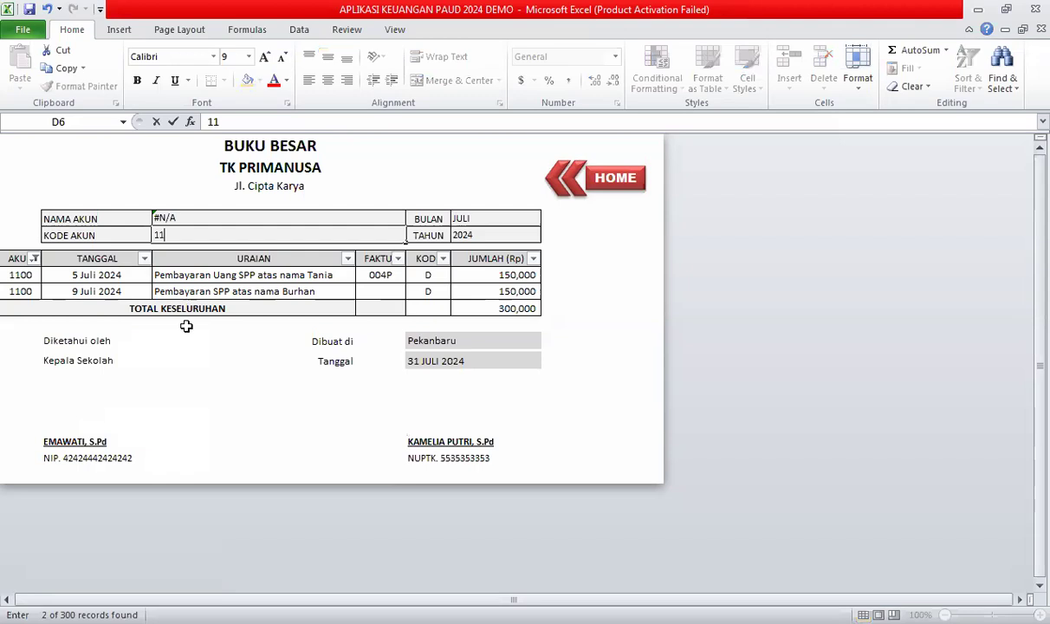
type("00")
key("Return")
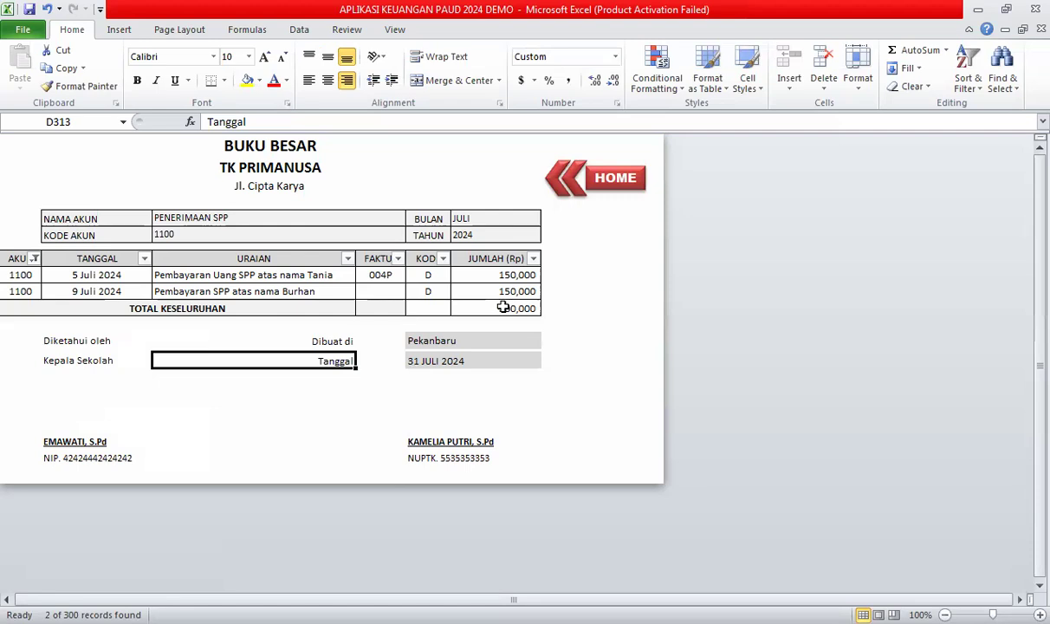
left_click(503, 307)
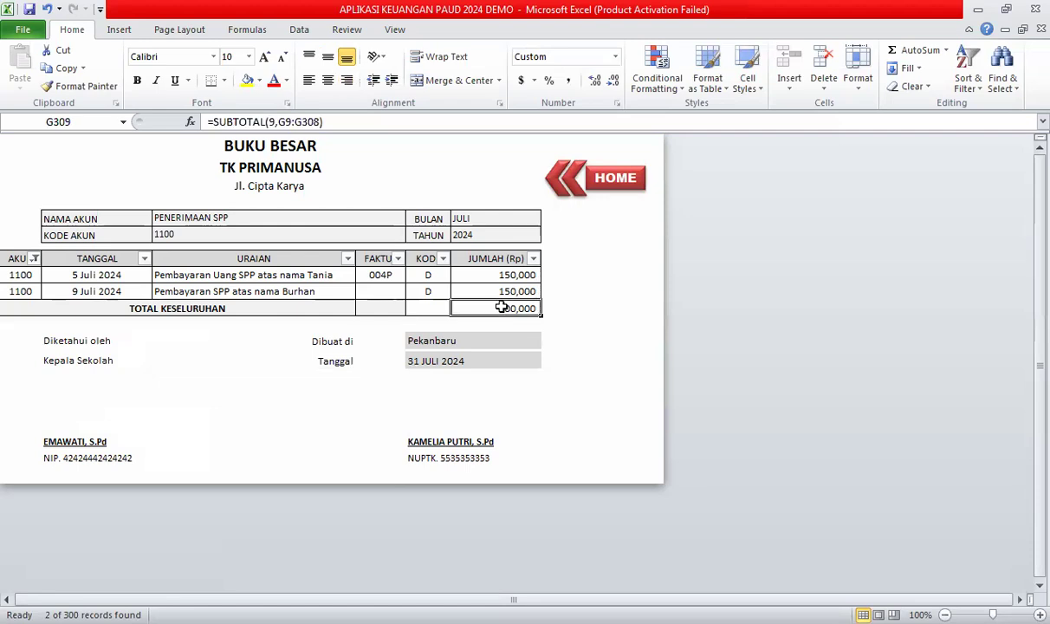
left_click(479, 245)
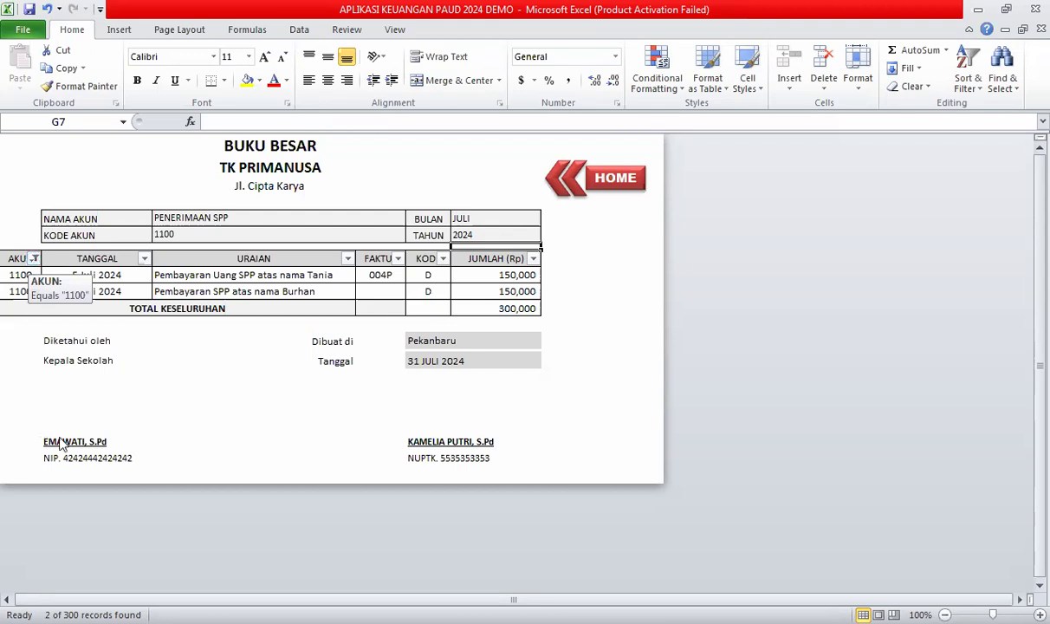
Switch the AKUN filter from 1100 to 1300, showing three Uang Pangkal payments totalling 5,000,000.
left_click(33, 258)
left_click(50, 423)
left_click(50, 436)
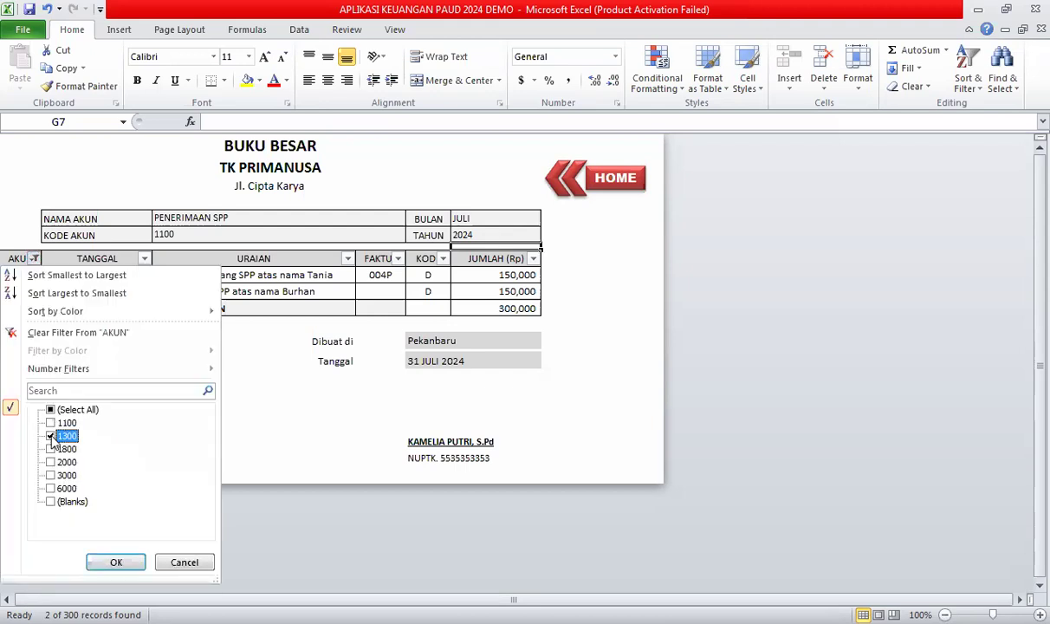
left_click(116, 563)
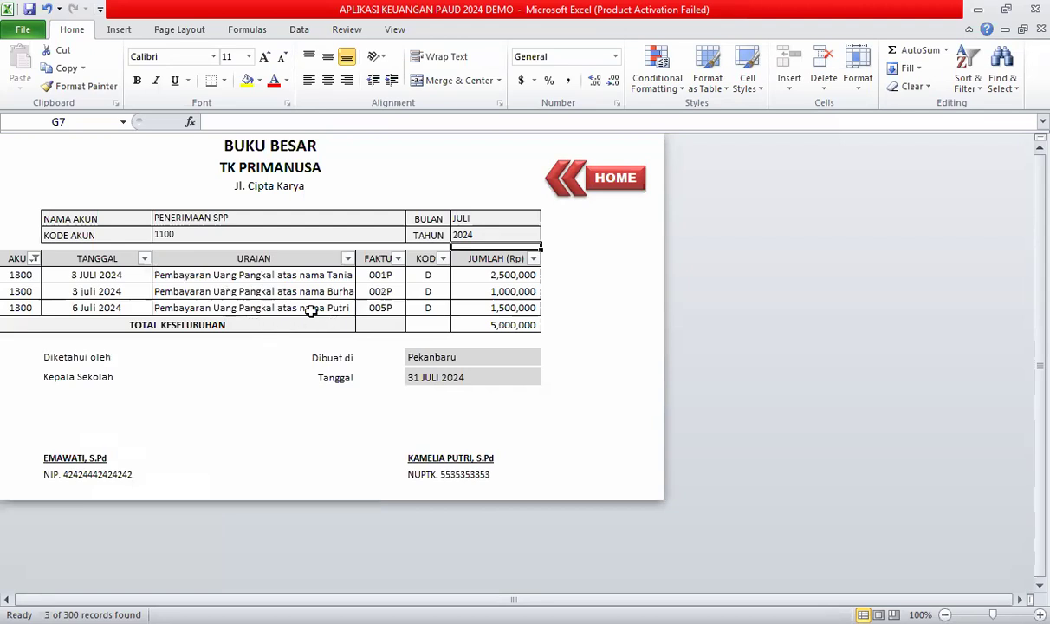
Enter 1300 as the KODE AKUN in D6.
left_click(178, 235)
type("13")
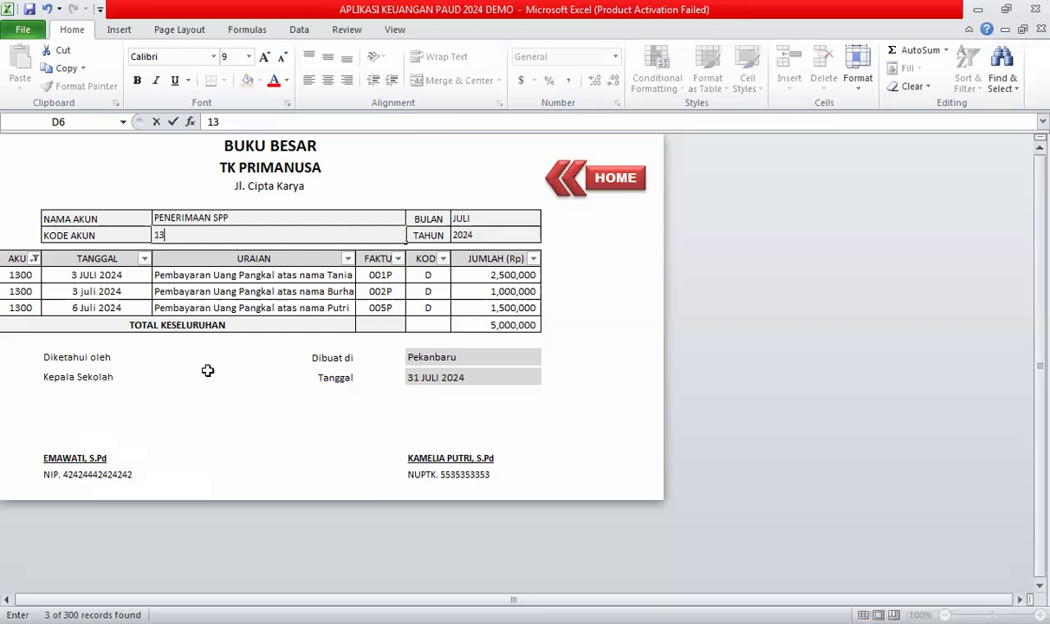
type("00")
left_click(208, 373)
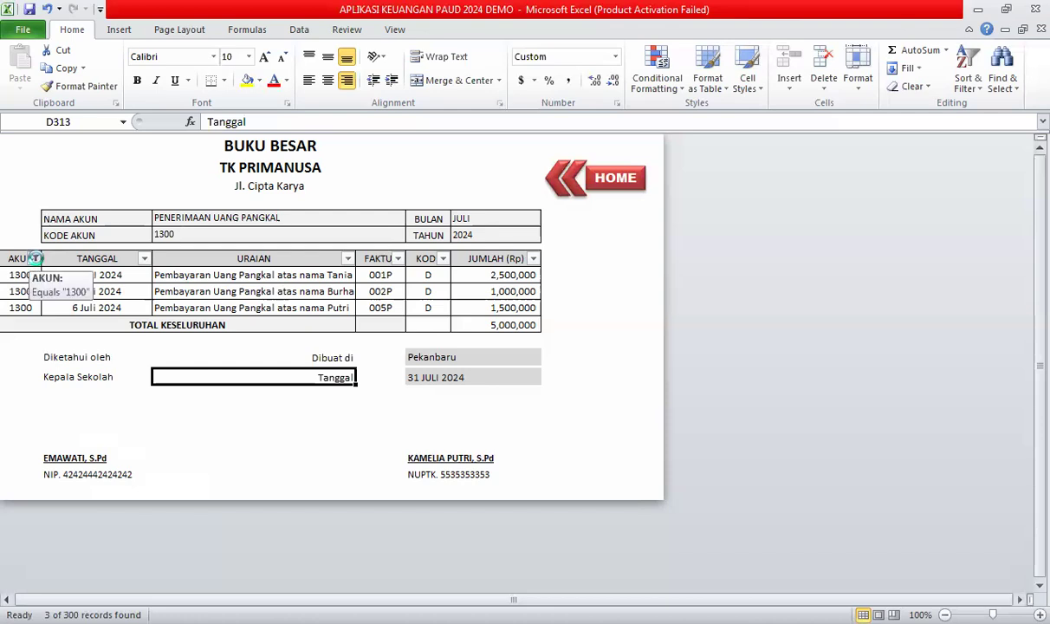
Switch the AKUN filter from 1300 to 1800, showing the 3,500,000 SALDO BULAN JUNI row.
left_click(35, 259)
left_click(50, 449)
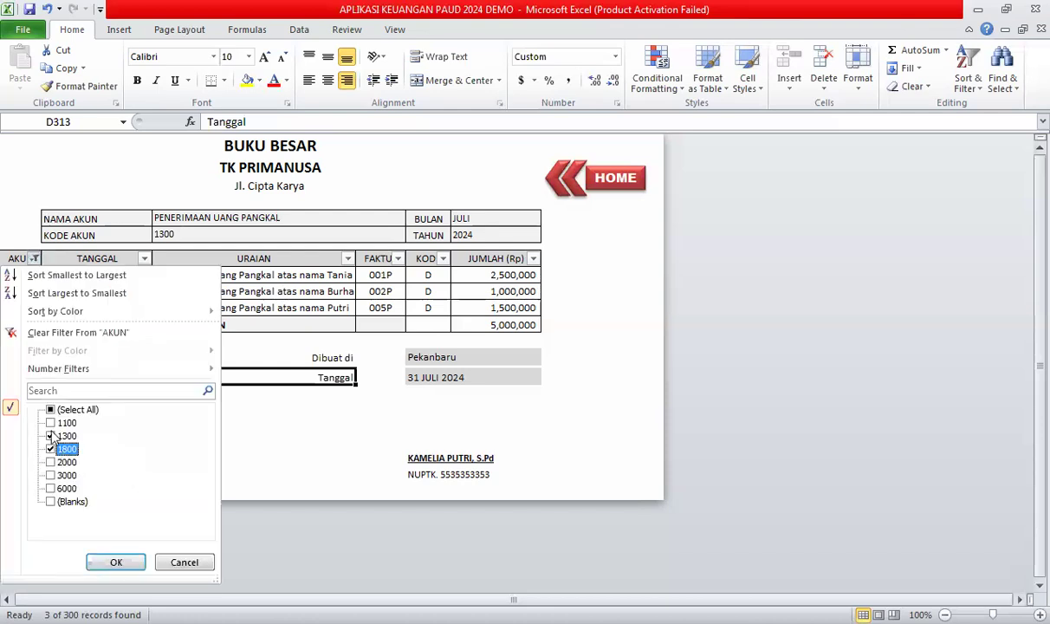
left_click(62, 436)
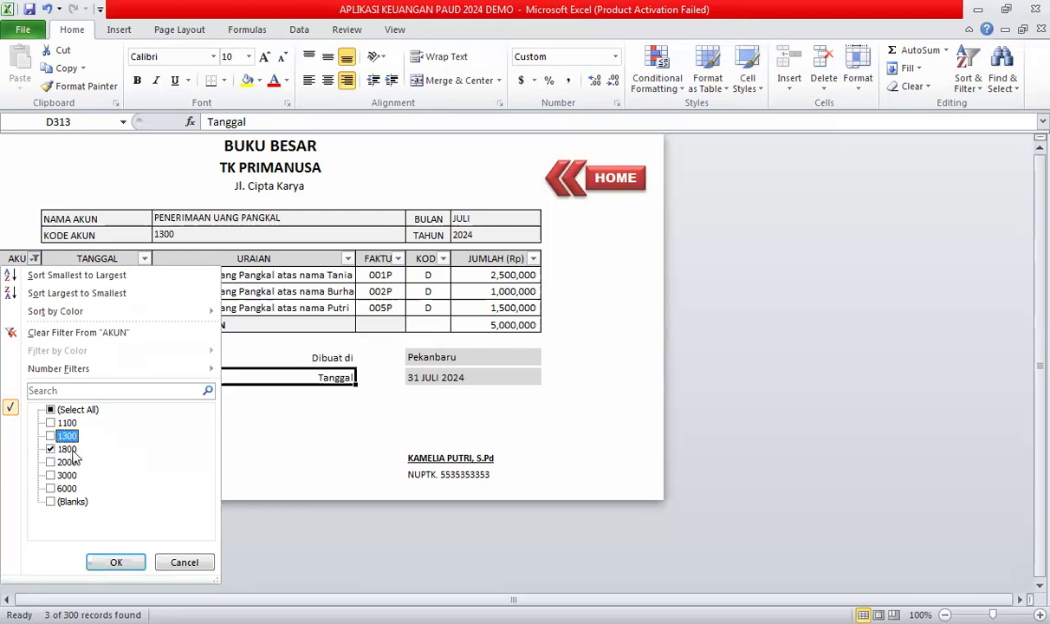
left_click(115, 563)
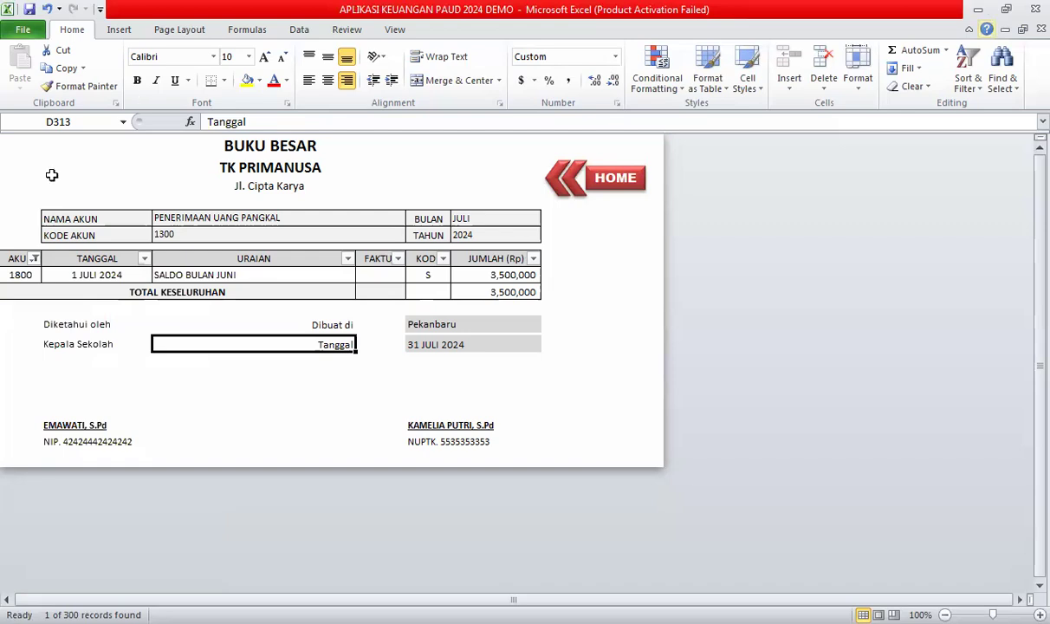
Switch the AKUN filter from 1800 to 2000, showing honor payments of 750,000 and 500,000.
left_click(34, 258)
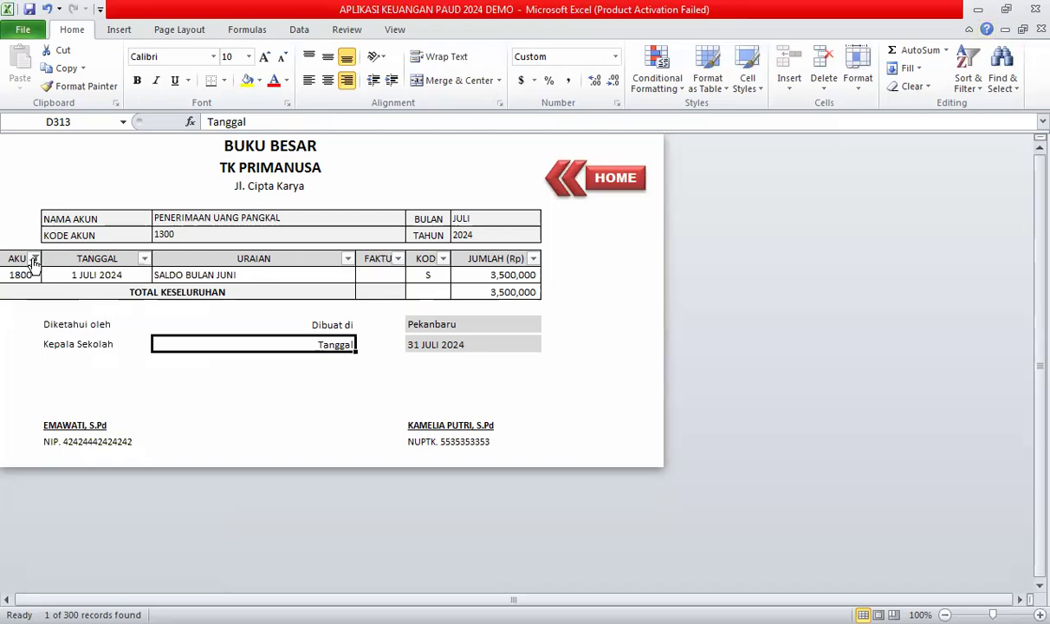
left_click(50, 449)
left_click(50, 462)
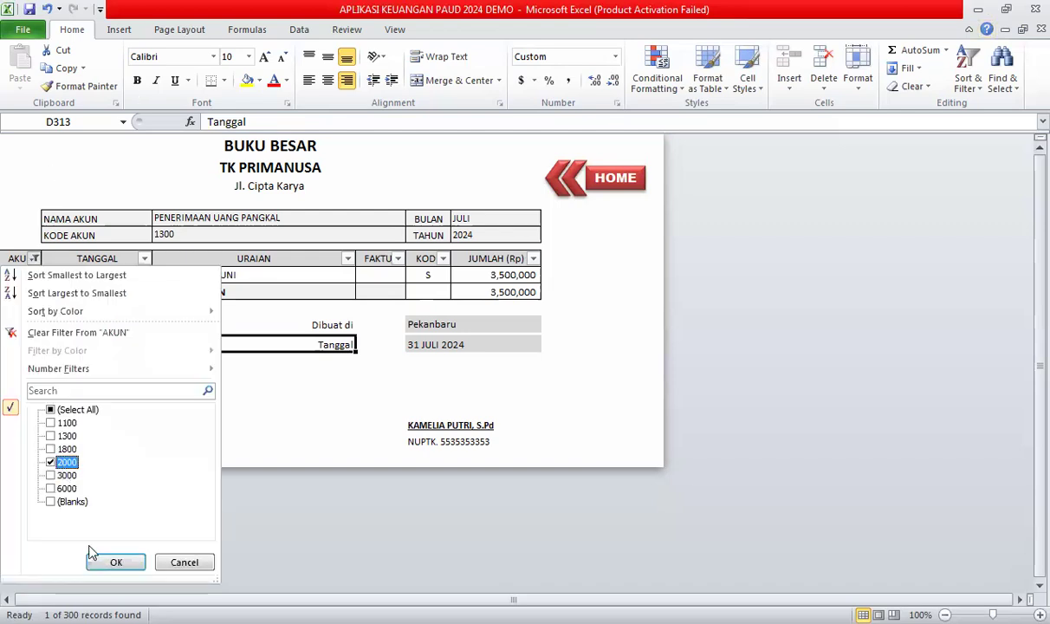
left_click(115, 562)
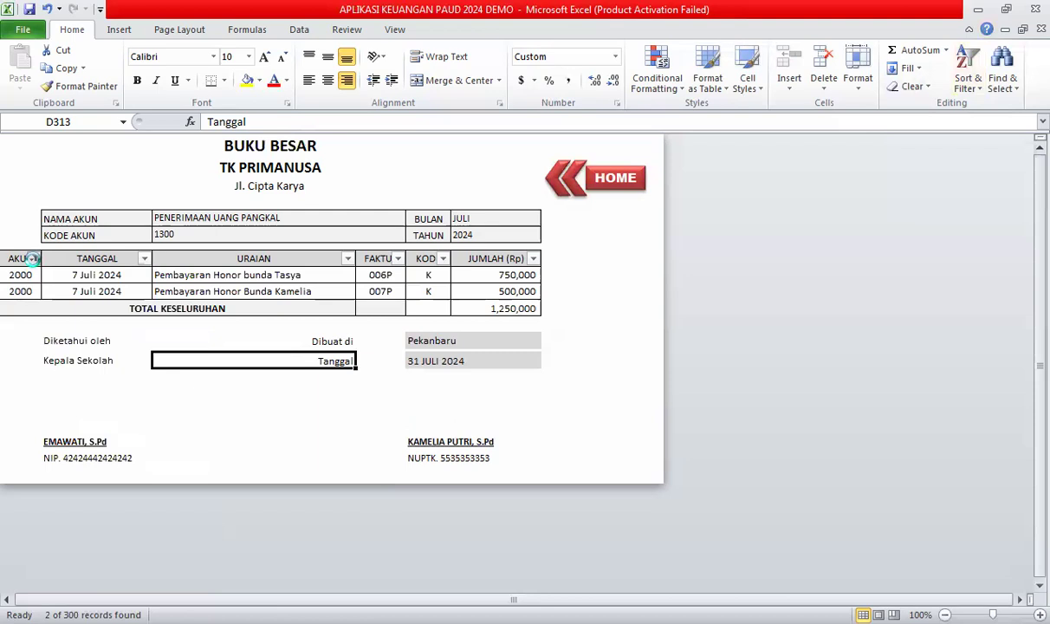
Switch the AKUN filter from 2000 to 3000, showing the 100,000 HVS paper purchase.
left_click(66, 475)
left_click(68, 462)
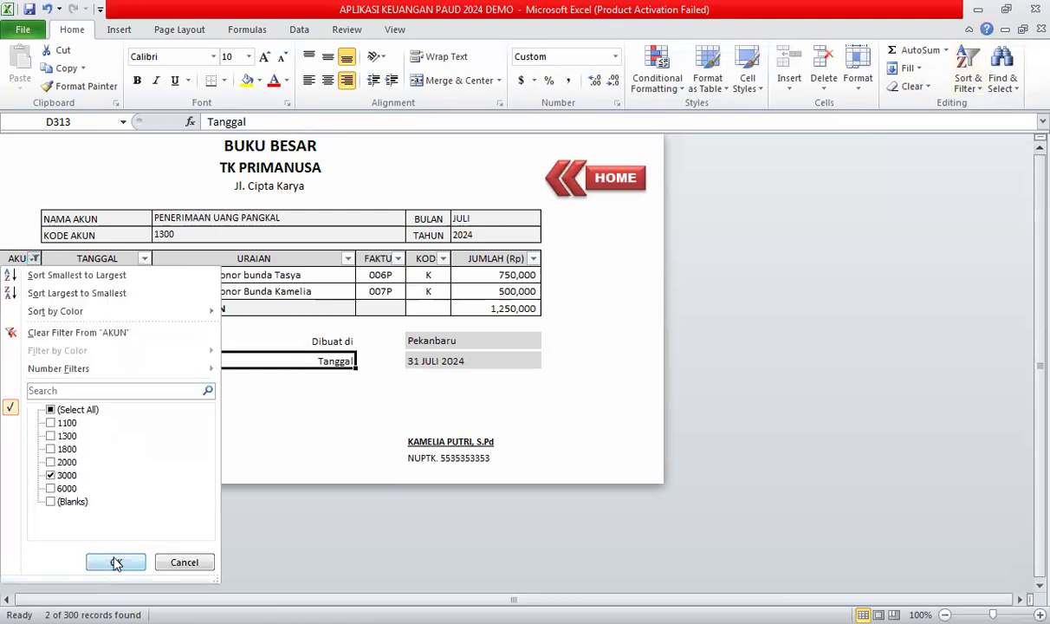
left_click(117, 563)
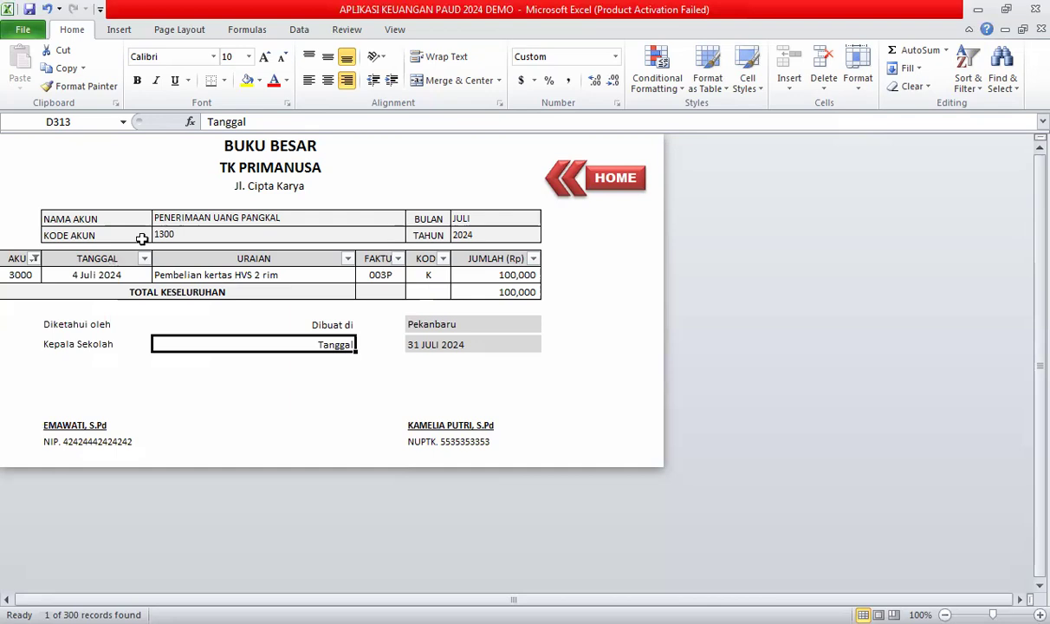
Enter 3000 as the KODE AKUN in D6 so it reads PEMBELIAN ATK.
left_click(146, 340)
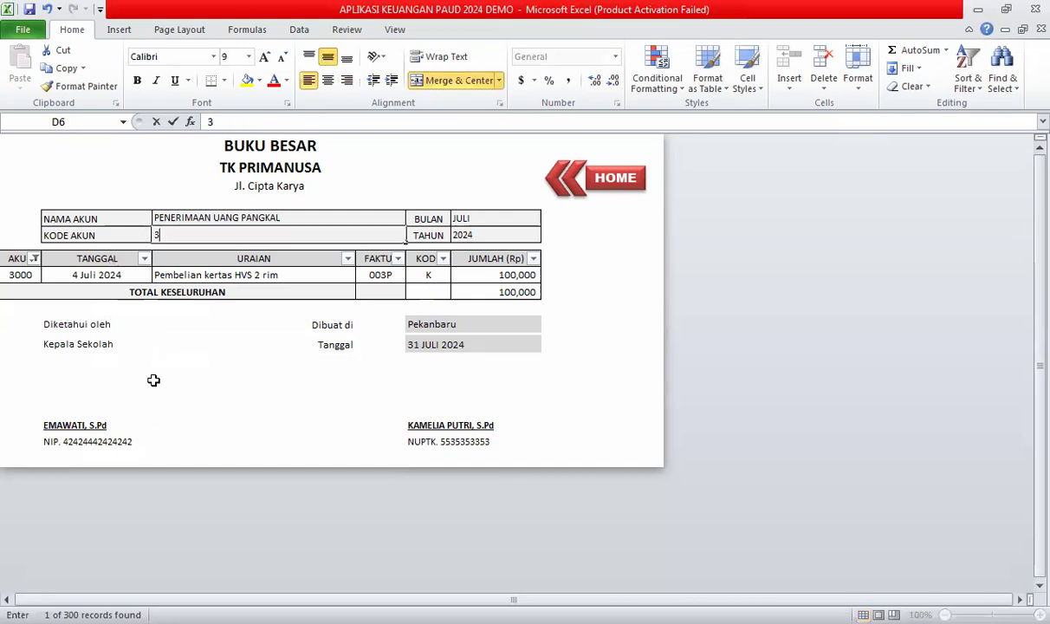
left_click(152, 429)
left_click(158, 231)
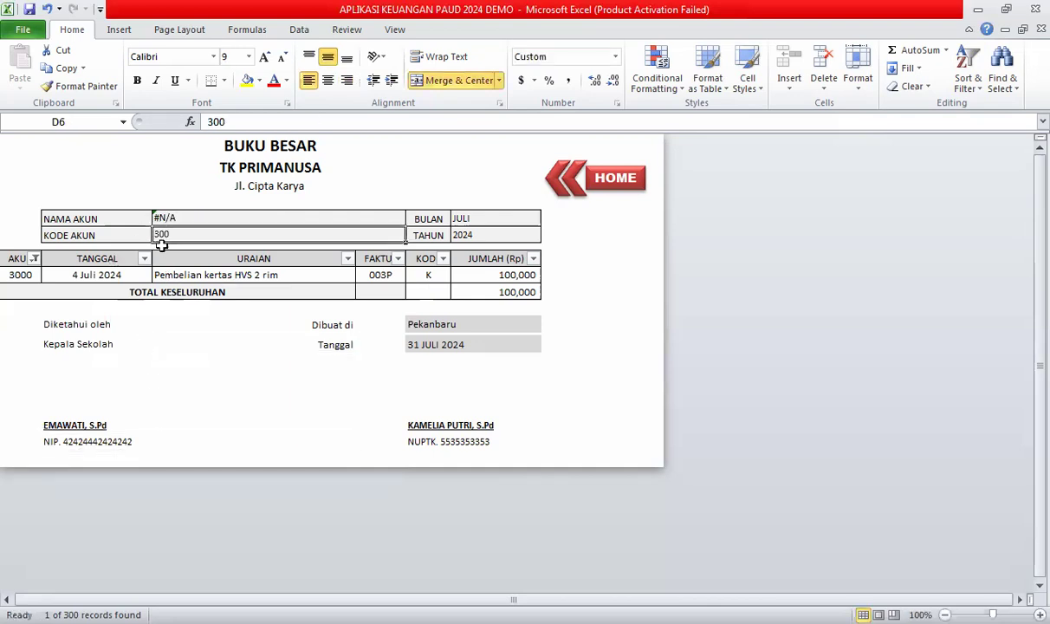
type("3000")
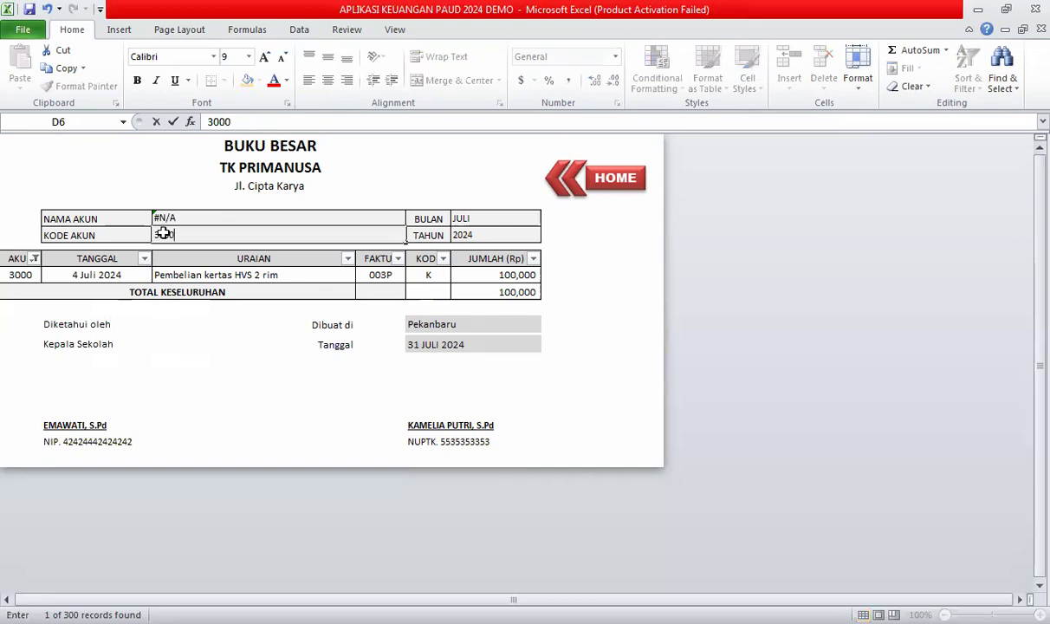
key("Return")
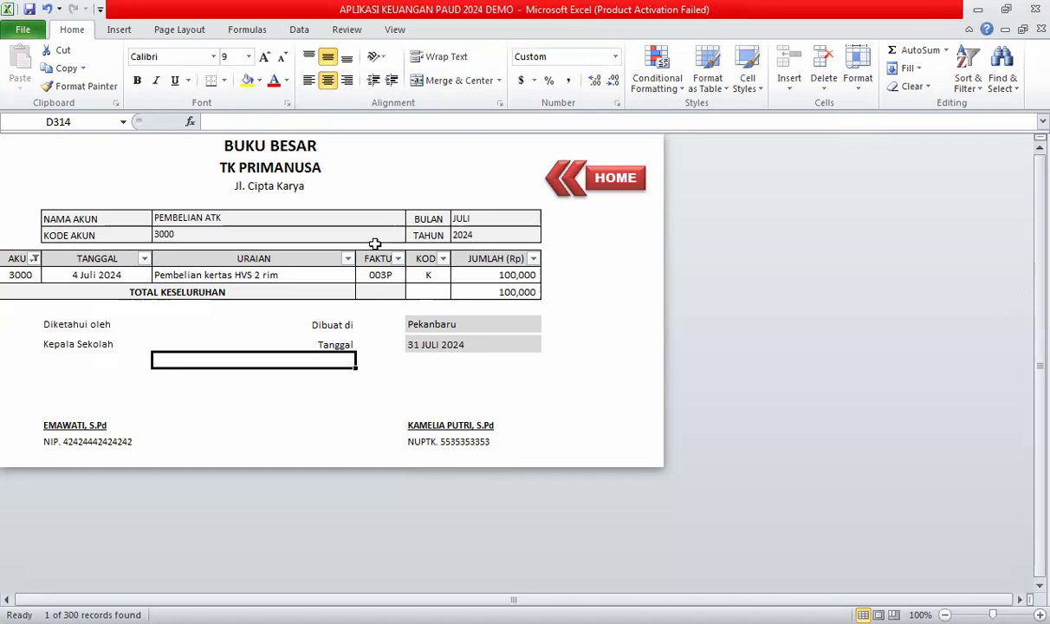
Switch the AKUN filter from 3000 to 6000, showing the 250,000 July electricity payment.
left_click(34, 258)
left_click(50, 475)
left_click(50, 487)
left_click(117, 563)
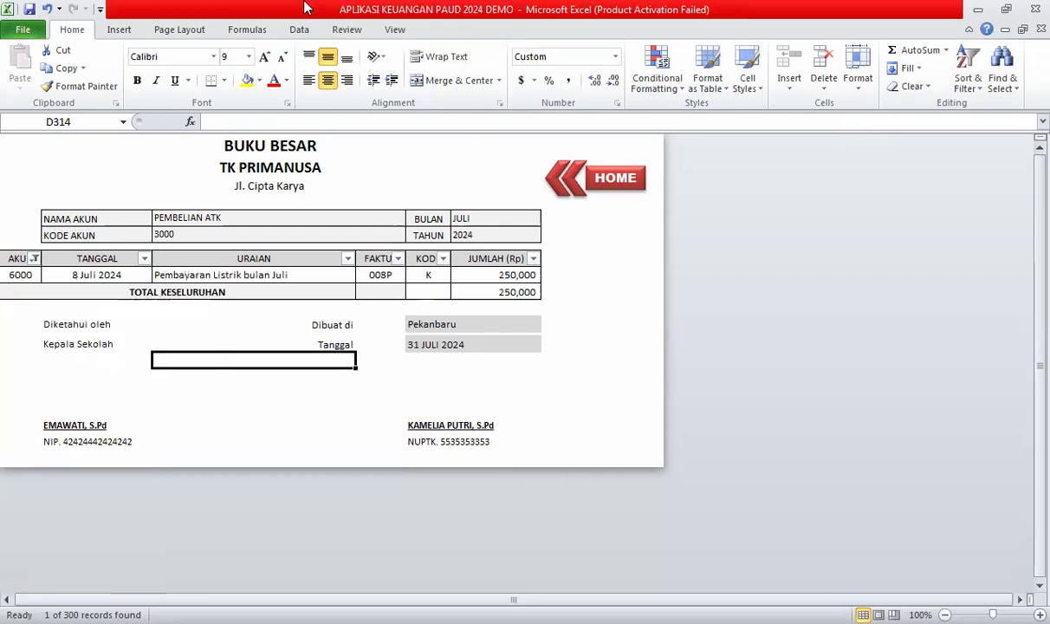
Enter 6000 as the KODE AKUN in D6 so it reads BIAYA OPERASIONAL.
left_click(203, 234)
type("6")
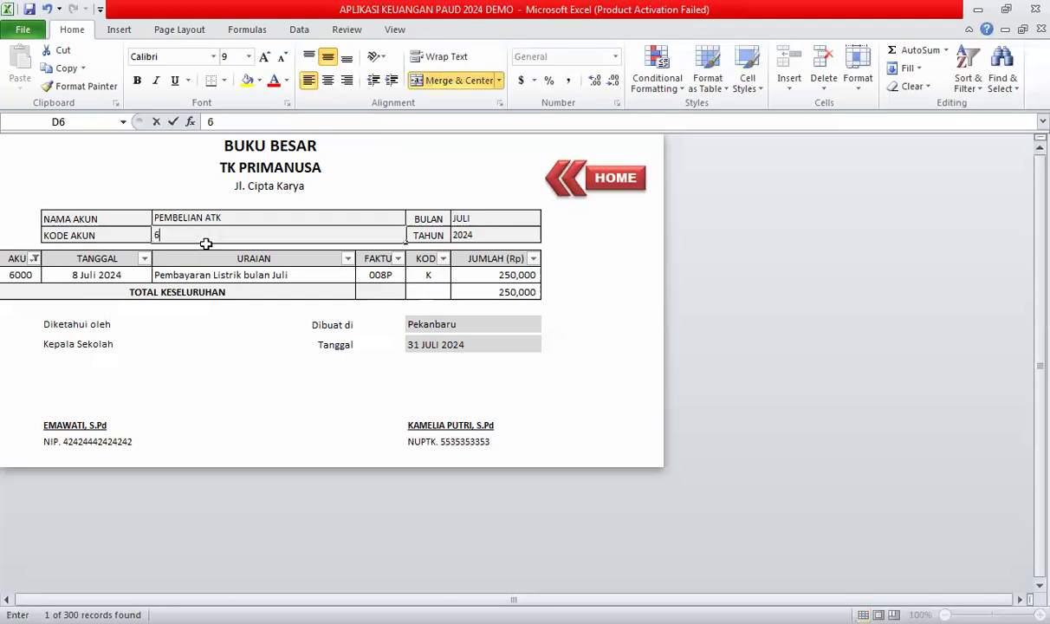
type("0000")
key("Return")
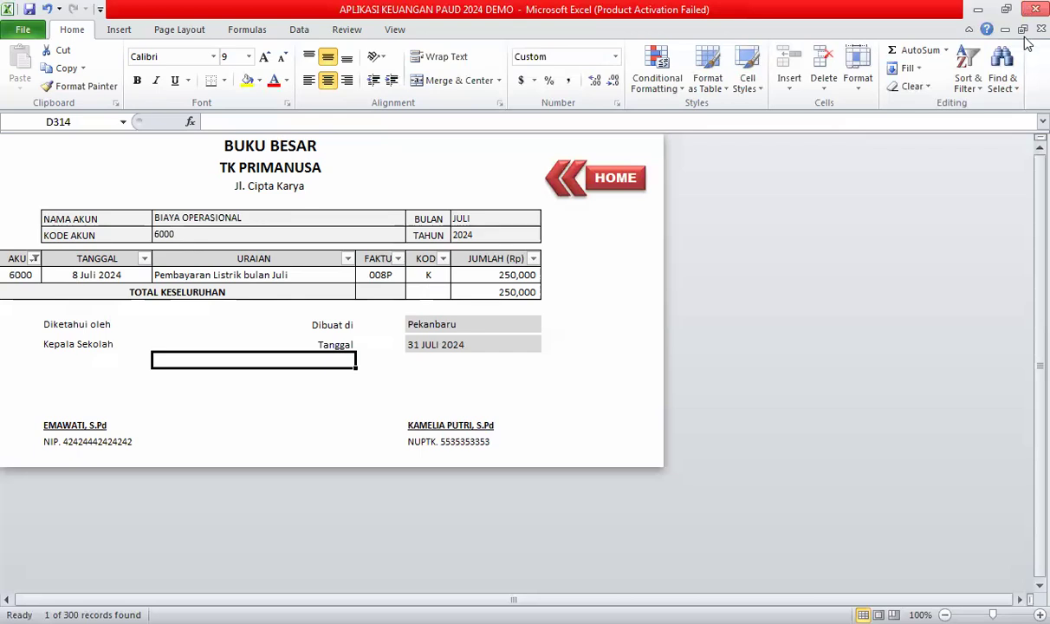
Return to the dashboard with HOME and open the NERACA LAJUR balance sheet.
left_click(606, 179)
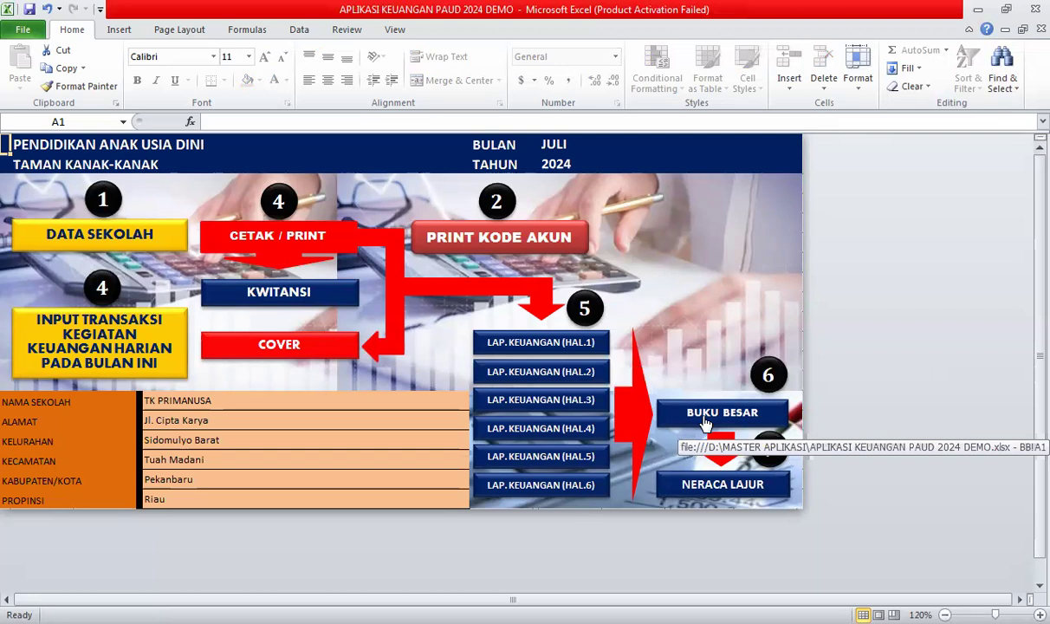
left_click(704, 488)
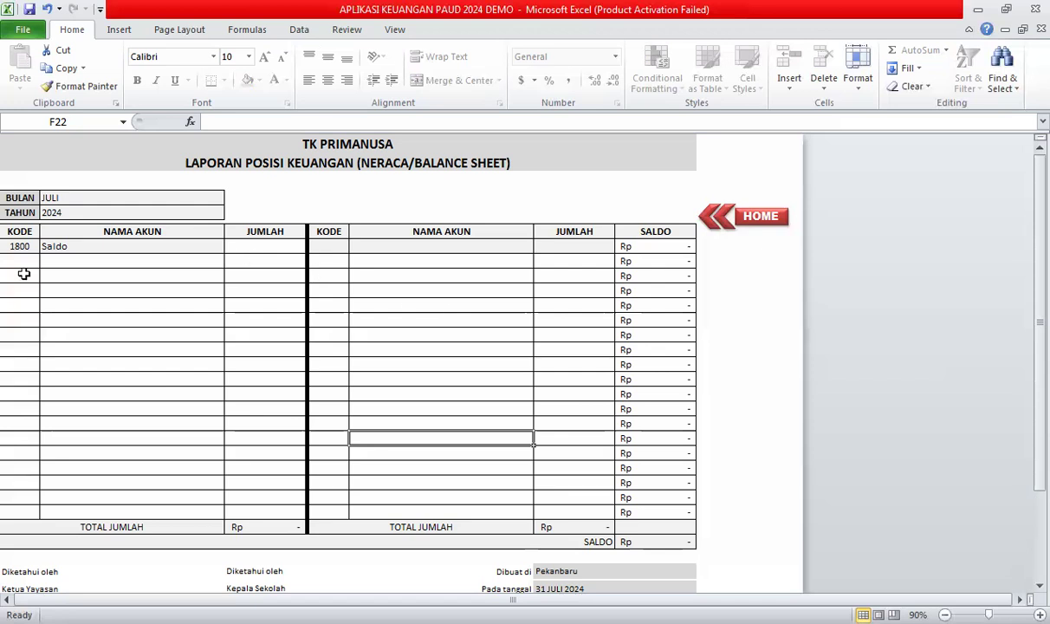
Enter 3,500,000 as the amount beside the 1800 Saldo row.
left_click(246, 245)
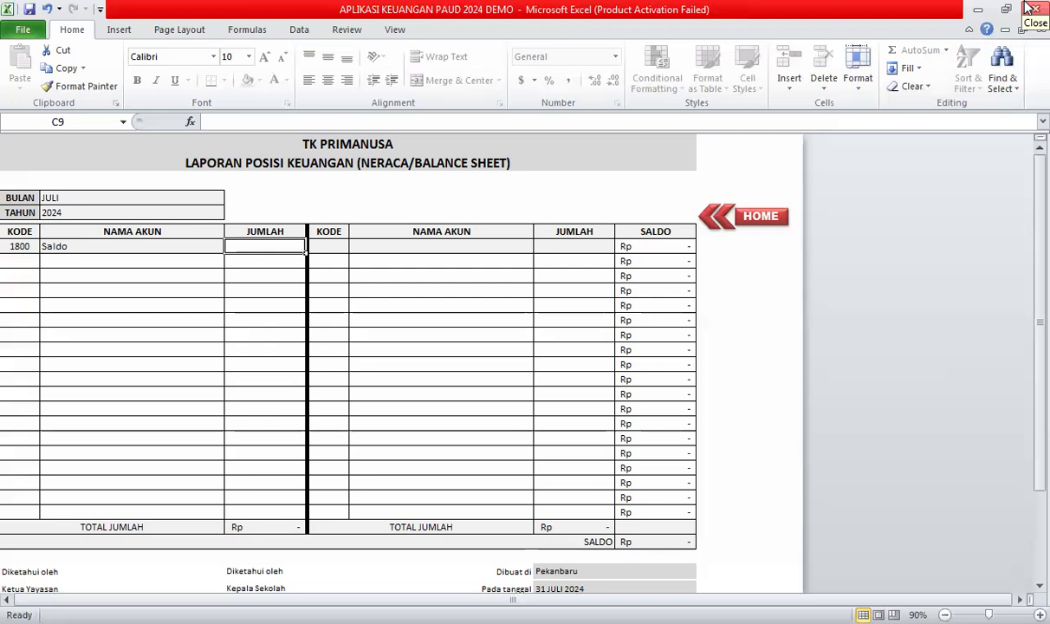
type("3,5")
type("00,")
type("00")
type("00")
key("Return")
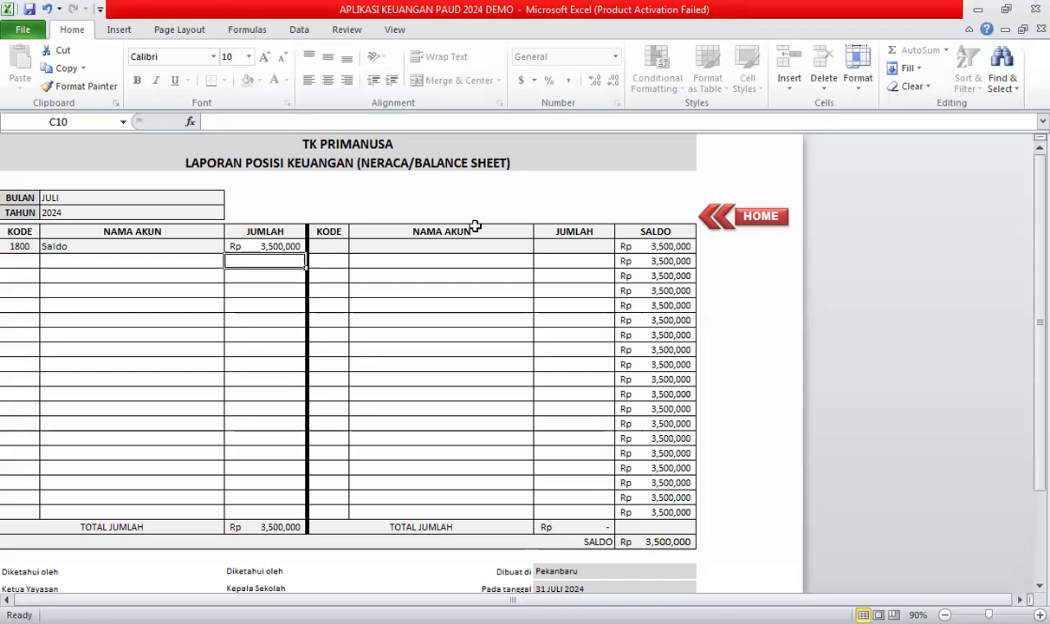
Select the right-hand code and amount cells on the balance sheet's first row.
left_click(319, 259)
left_click_drag(328, 246, 656, 246)
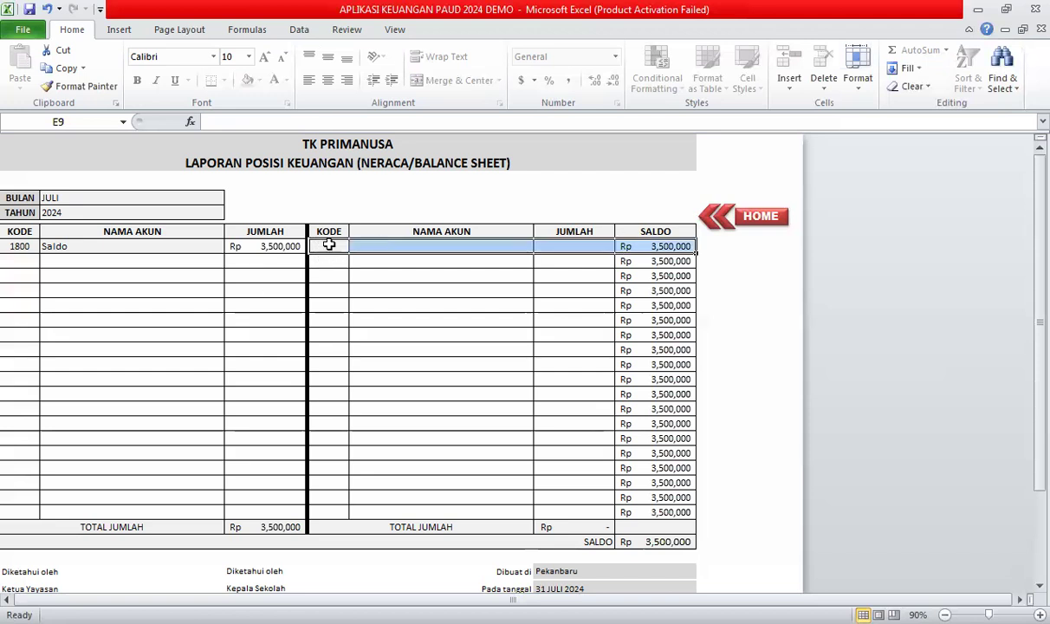
left_click(457, 260)
key("Down")
key("Down")
key("Down")
key("Down")
key("Down")
Remove the 1100 code mistakenly entered in the right-side code column.
left_click(323, 259)
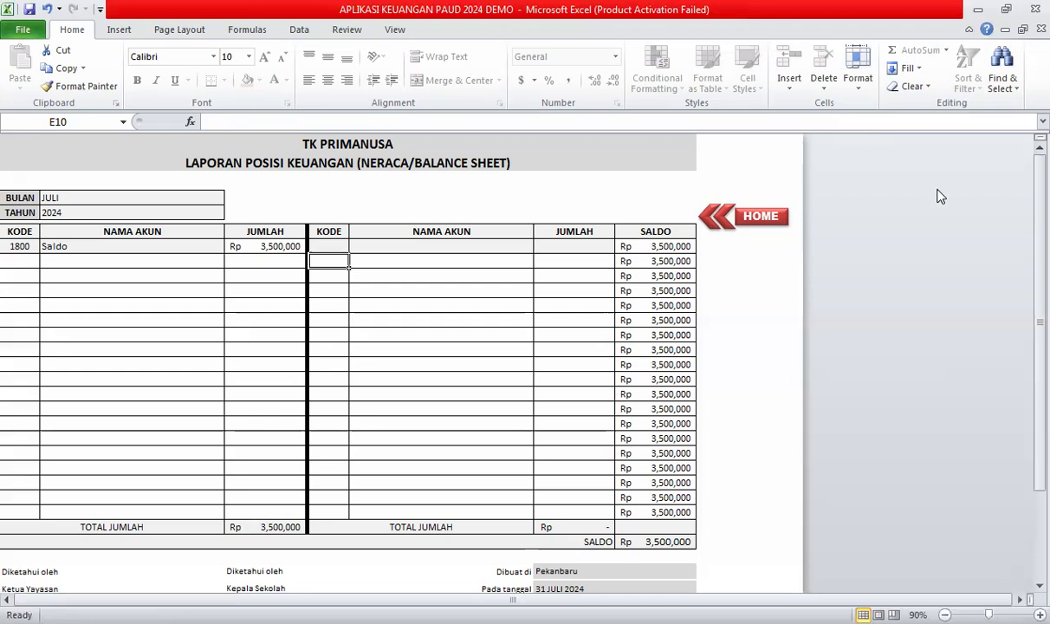
type("11")
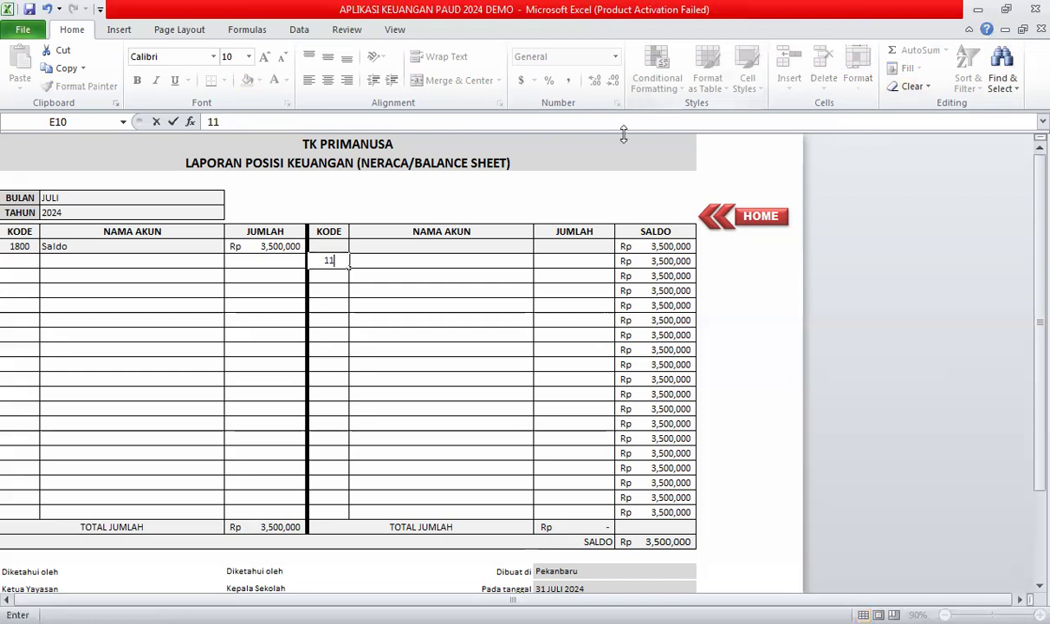
type("00")
key("Return")
left_click(434, 260)
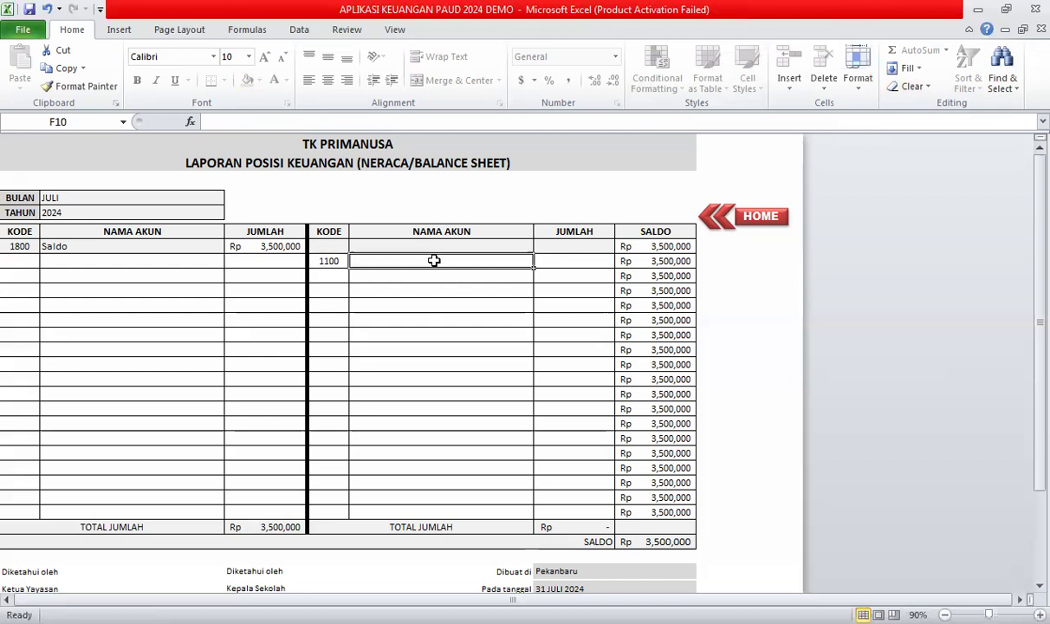
left_click(451, 421, "shift")
left_click_drag(444, 257, 456, 430)
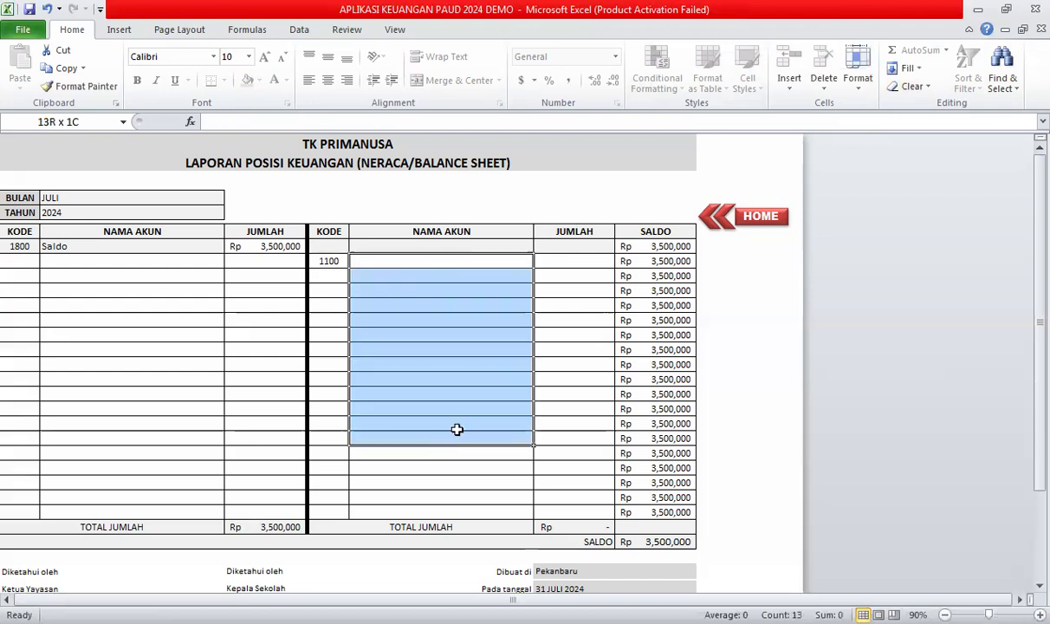
left_click(326, 260)
key("Delete")
Enter code 1100 (Penerimaan SPP) in the left-side code column with an amount of 300,000.
left_click(20, 259)
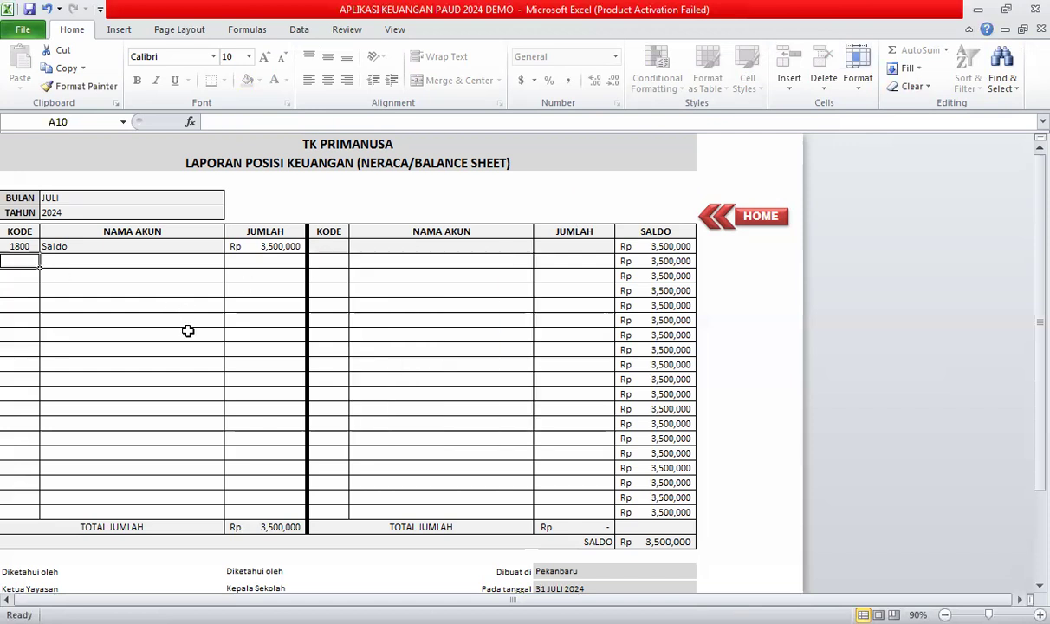
type("1100")
key("Return")
key("Up")
key("Right")
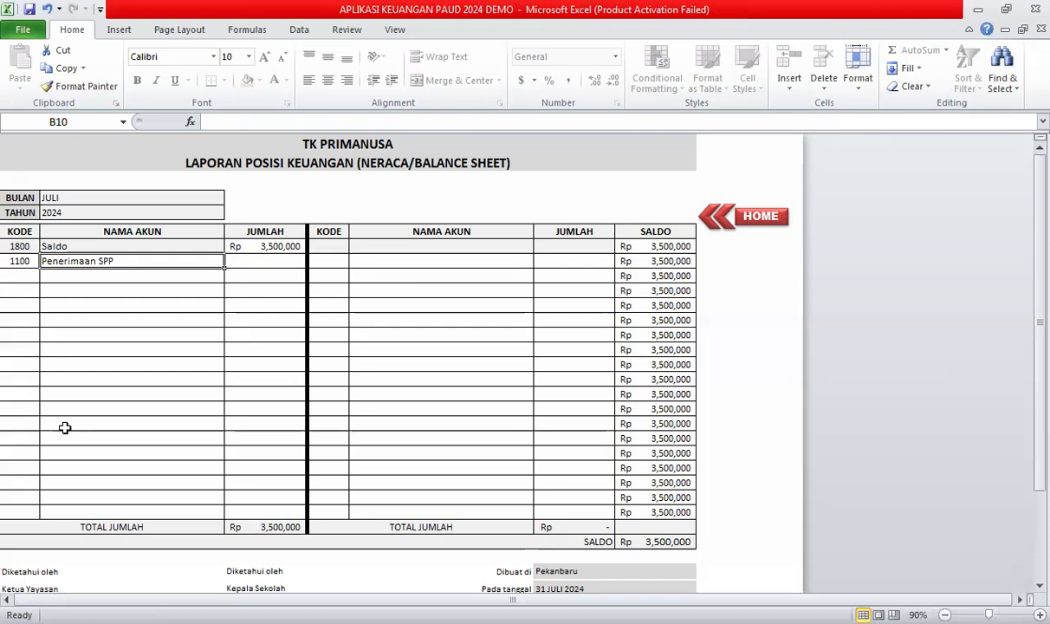
key("Tab")
type("3")
type("0")
type("0")
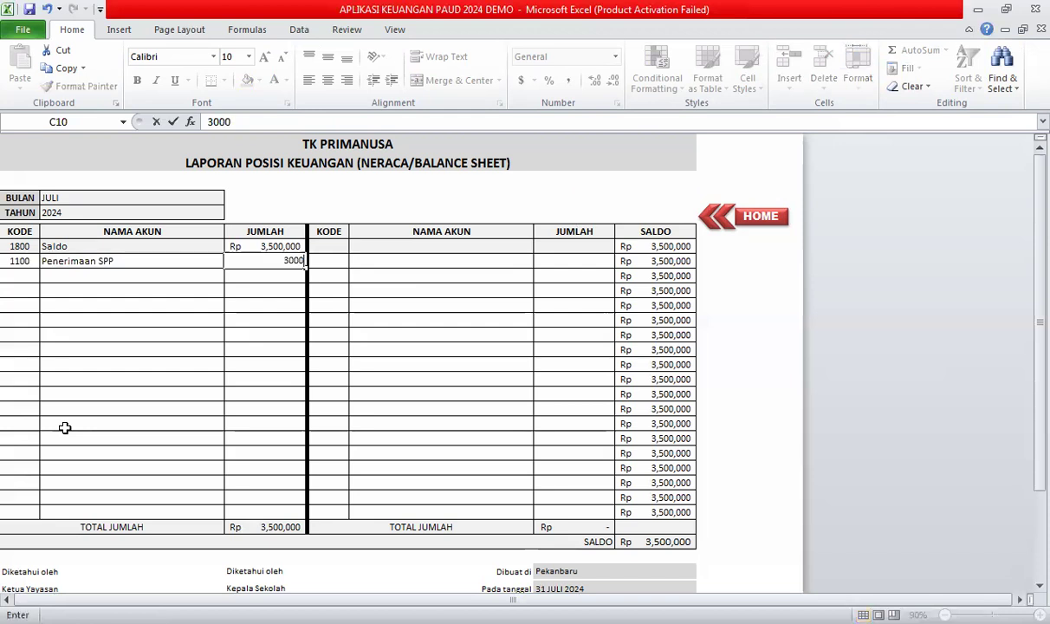
type(",000")
key("Return")
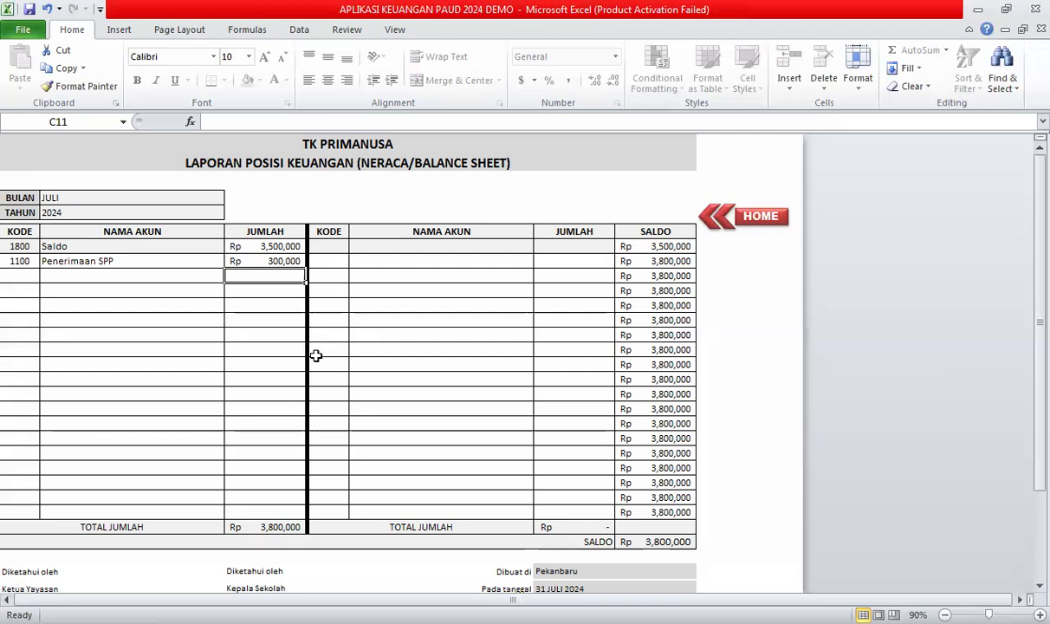
Remove the 1300 code mistakenly entered in the right-side code column.
left_click(333, 305)
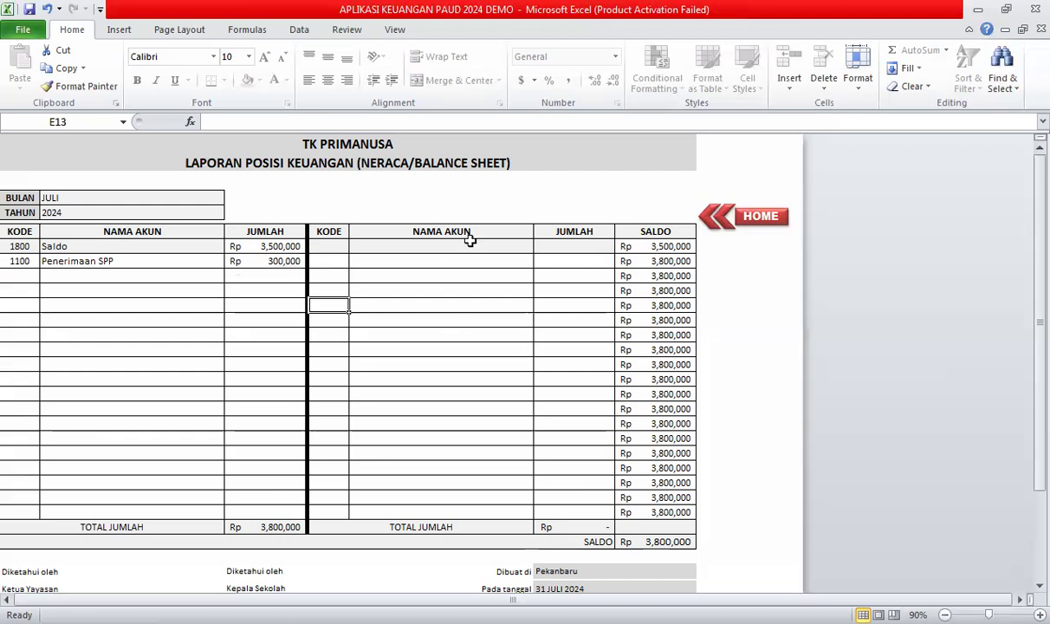
left_click(335, 279)
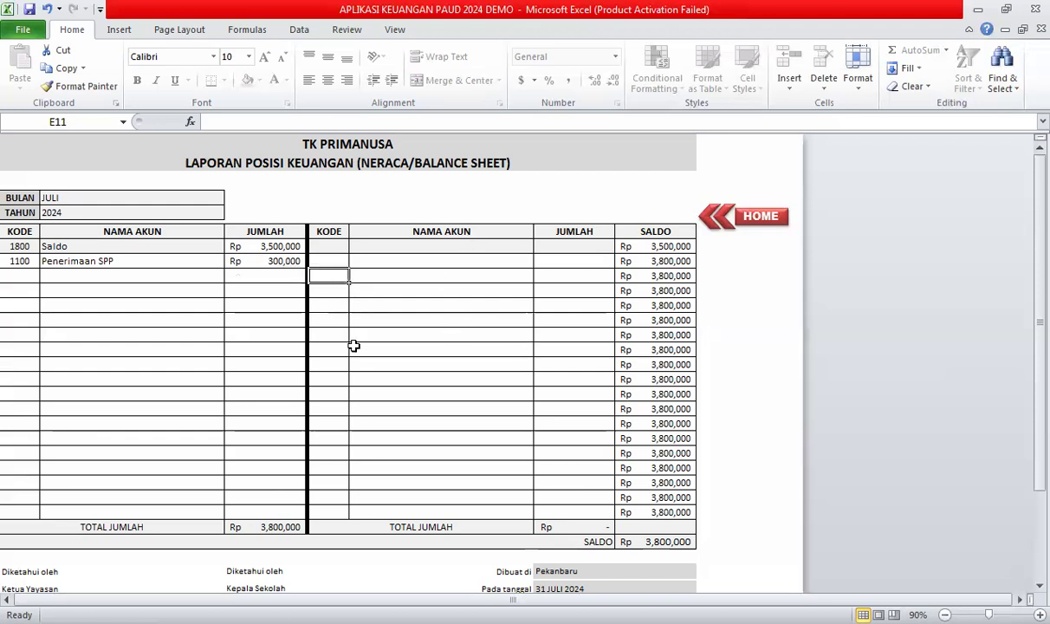
type("1300")
key("Return")
left_click(388, 276)
left_click(329, 278)
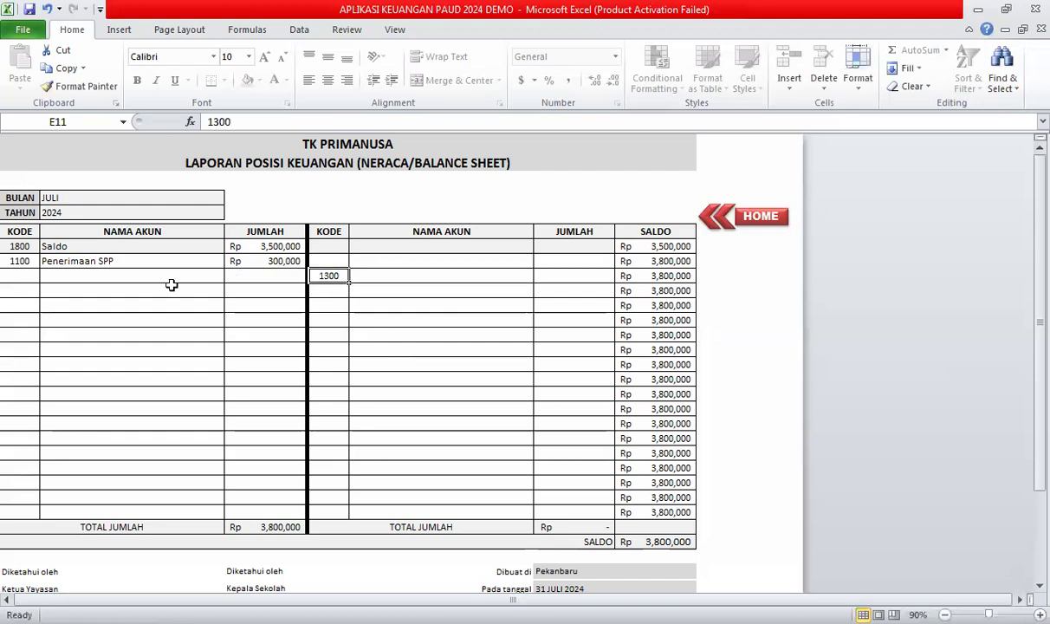
key("Delete")
Enter code 1300 (Penerimaan Uang Pangkal) on the left with an amount of 5,000,000.
left_click(7, 276)
type("1300")
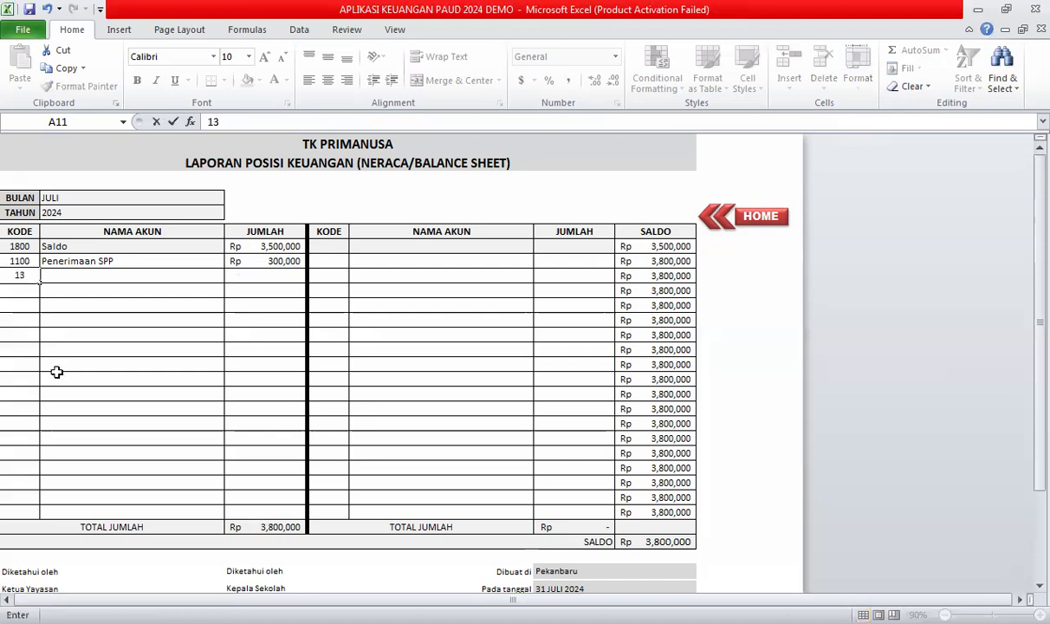
left_click(57, 378)
left_click(249, 279)
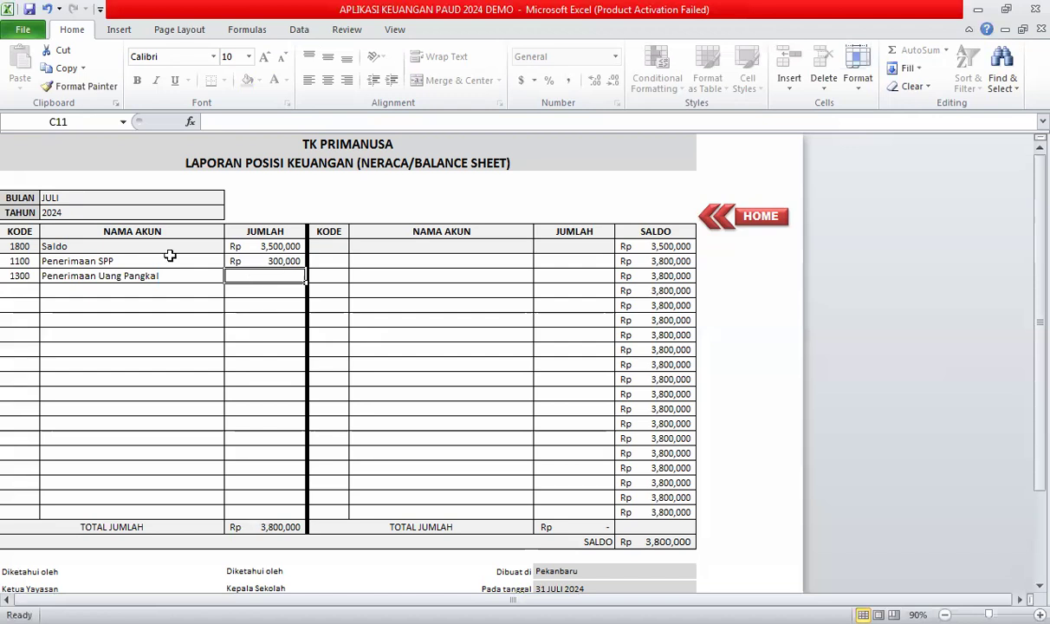
type("5,")
type("000,")
type("000000")
left_click(175, 366)
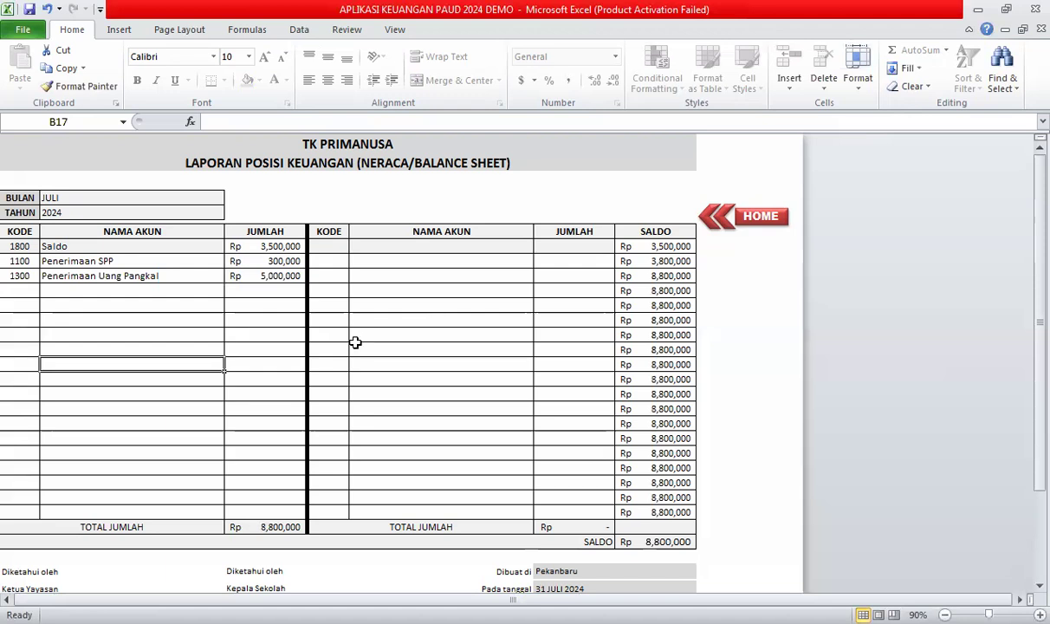
Remove the 2000 code mistakenly entered in the left-side code column.
key("ctrl+Home")
type("2000")
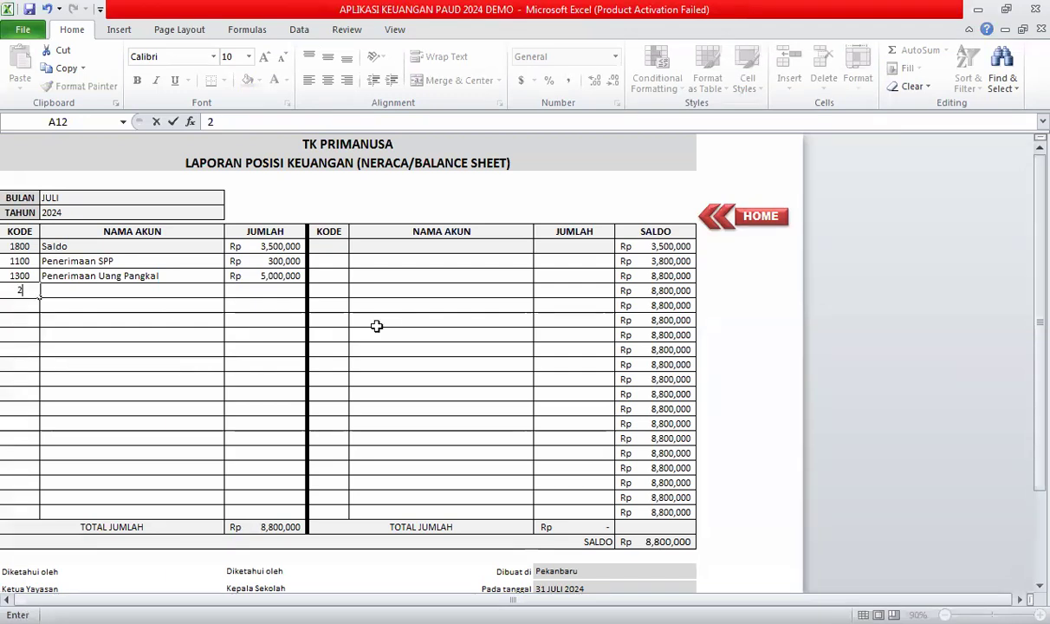
left_click(85, 290)
left_click(20, 290)
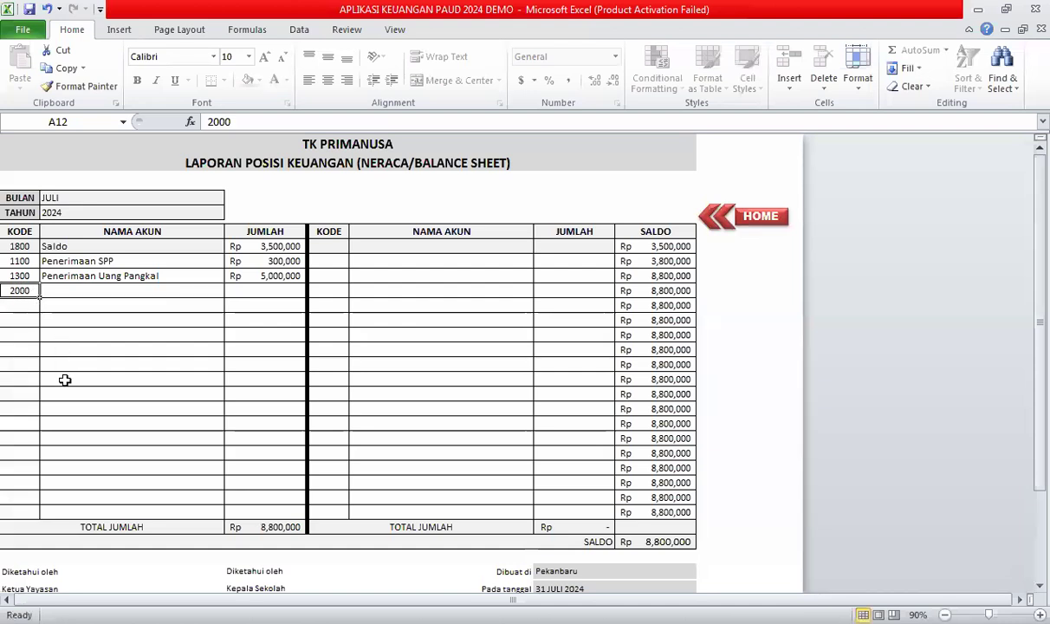
key("Delete")
Record expense 2000 Pembayaran Honor/Gaji at 1,250,000 on the right side.
left_click(319, 252)
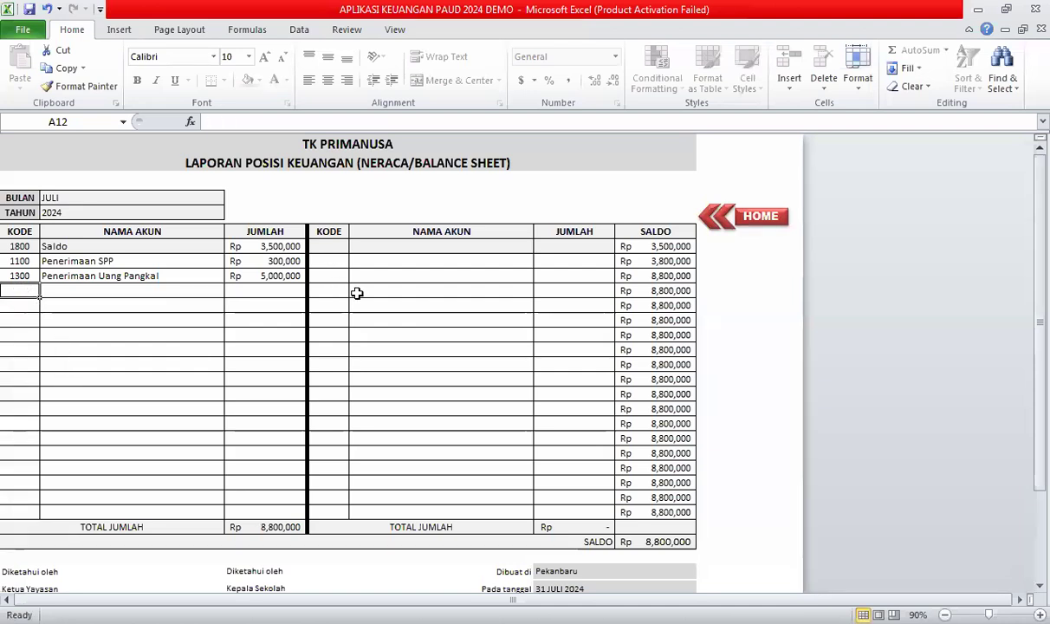
type("2000")
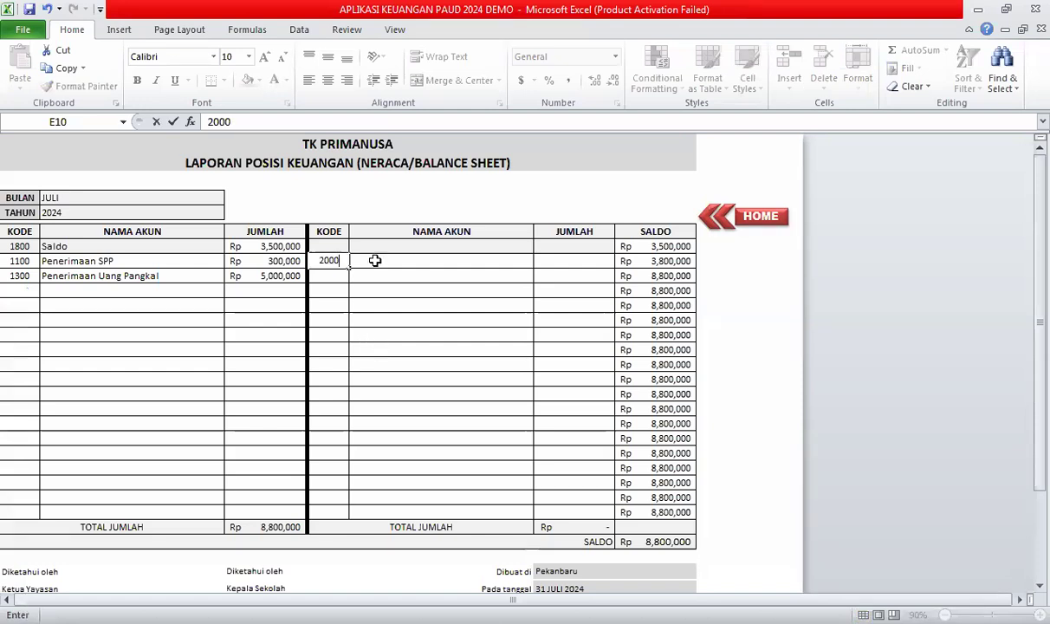
key("Return")
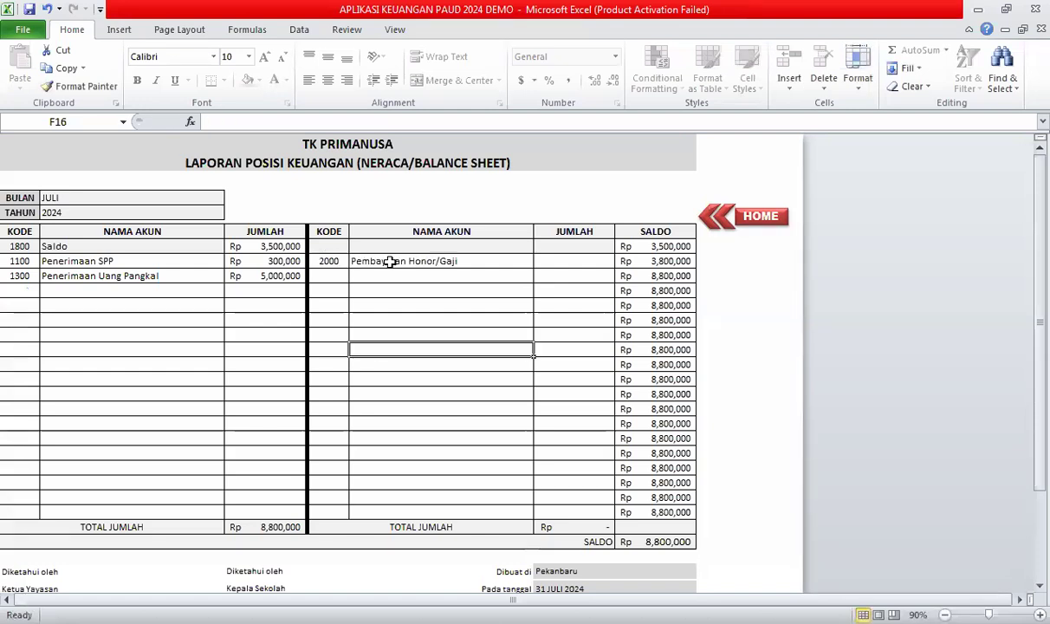
left_click(563, 260)
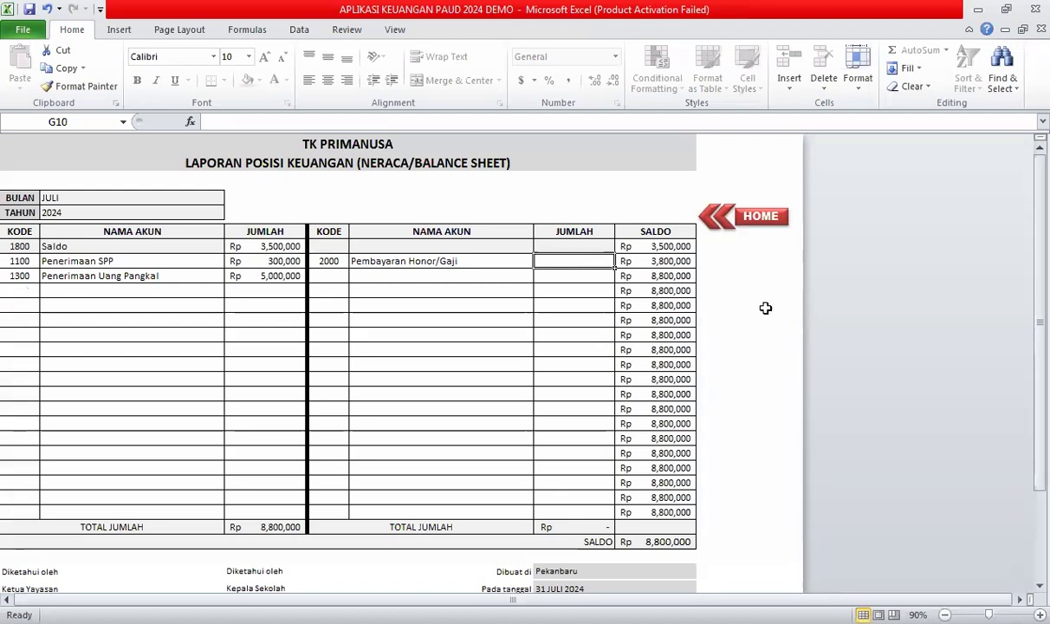
type("1,")
type("250,00")
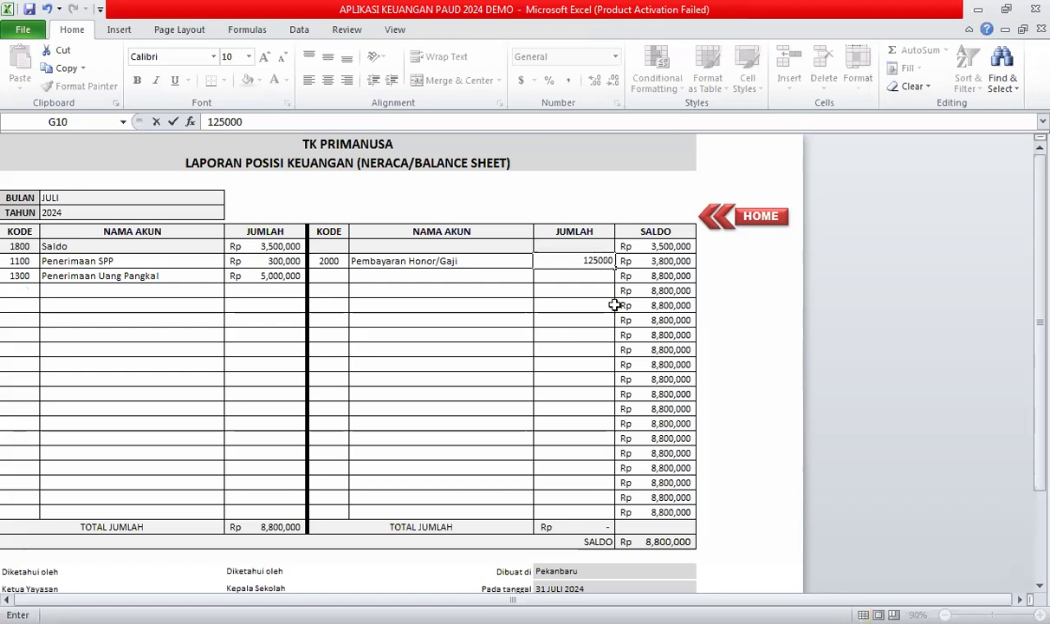
type("0")
key("Return")
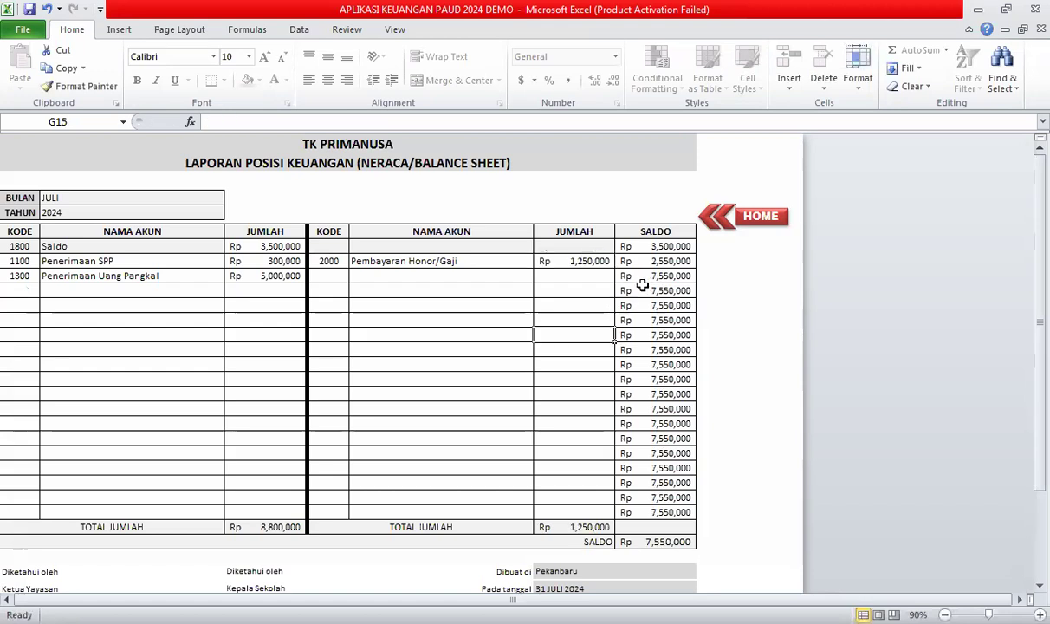
Record expense 3000 Pembelian ATK at 100,000 on the right side.
left_click(322, 274)
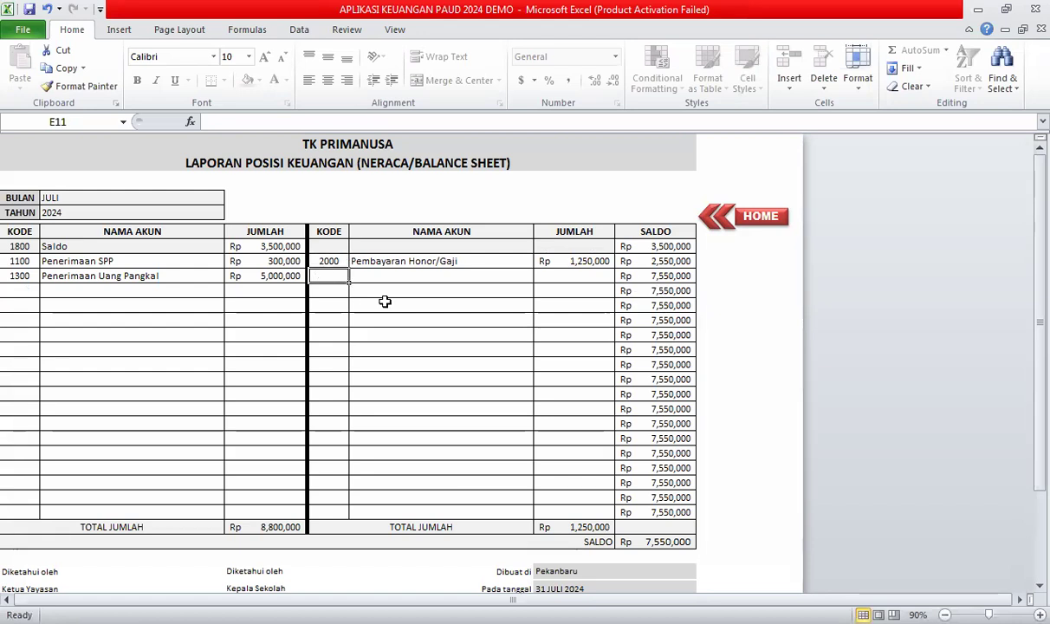
type("3000")
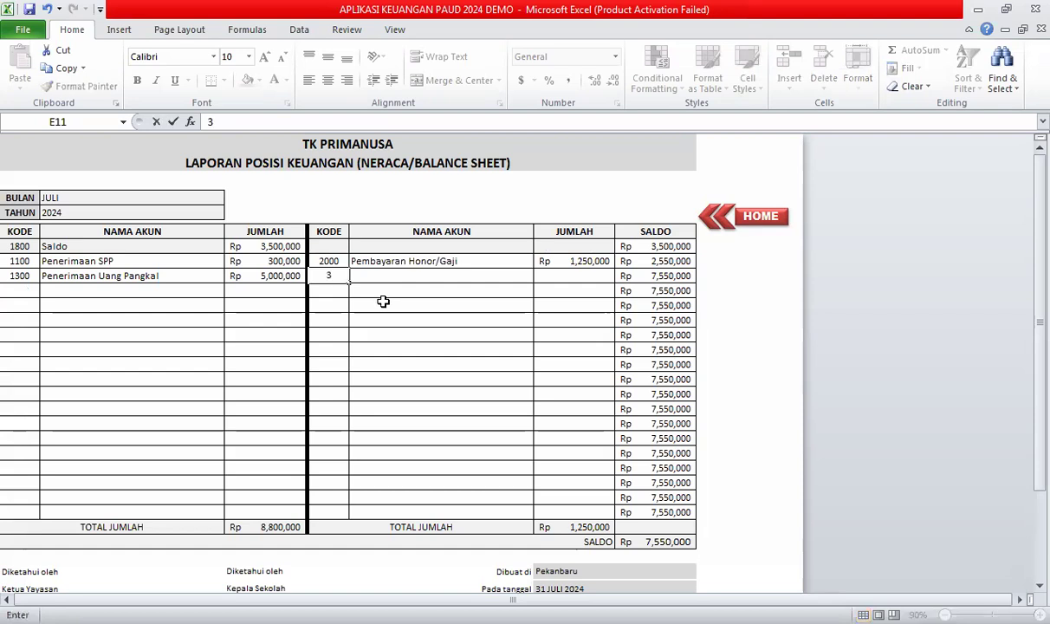
left_click(381, 301)
left_click(381, 277)
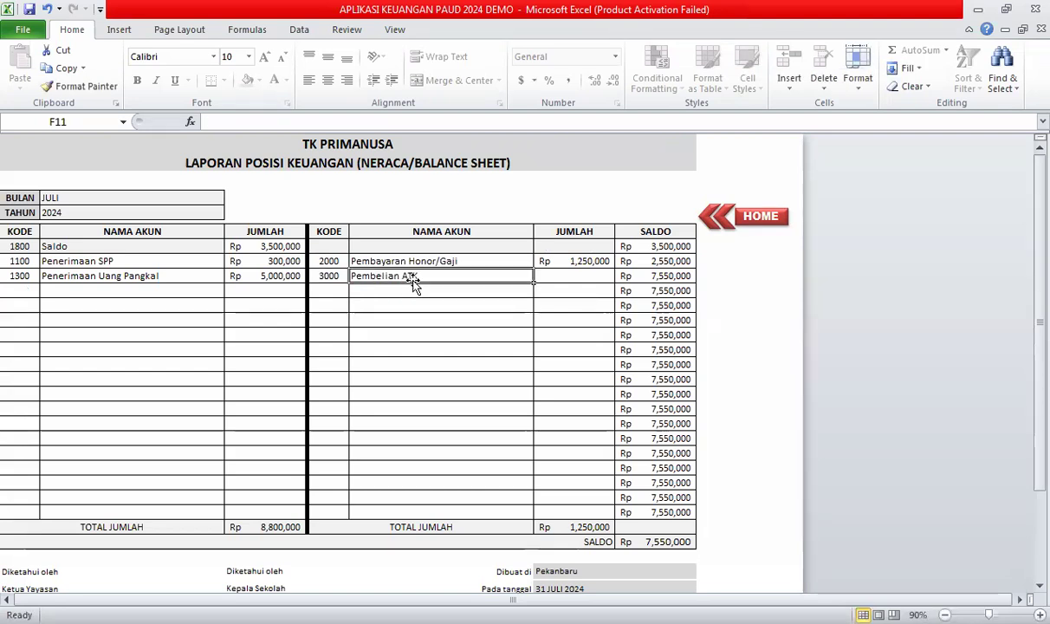
left_click(567, 277)
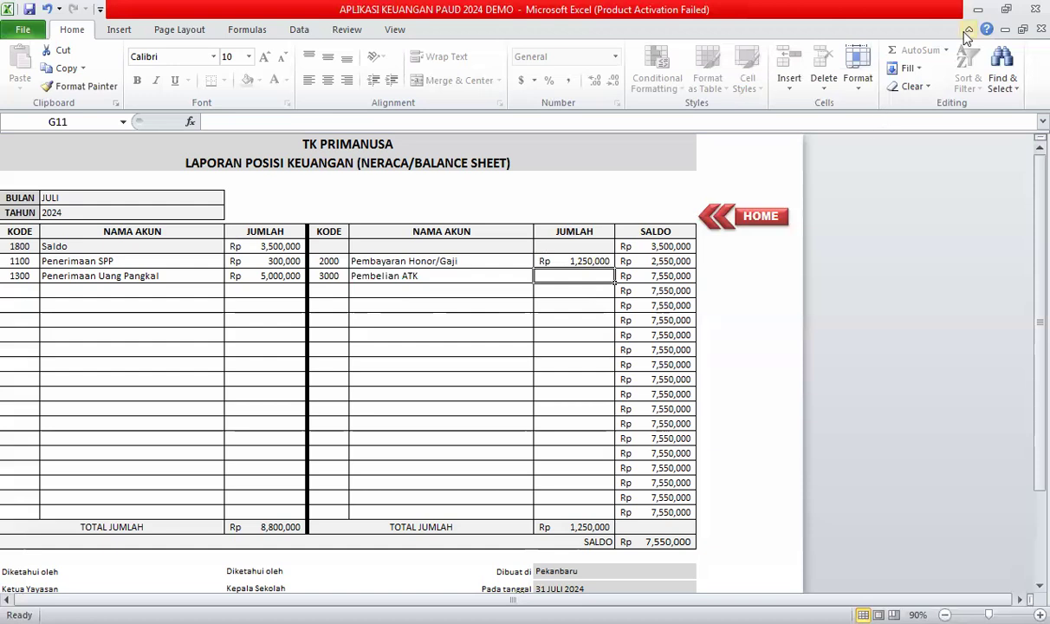
type("100,")
type("0000")
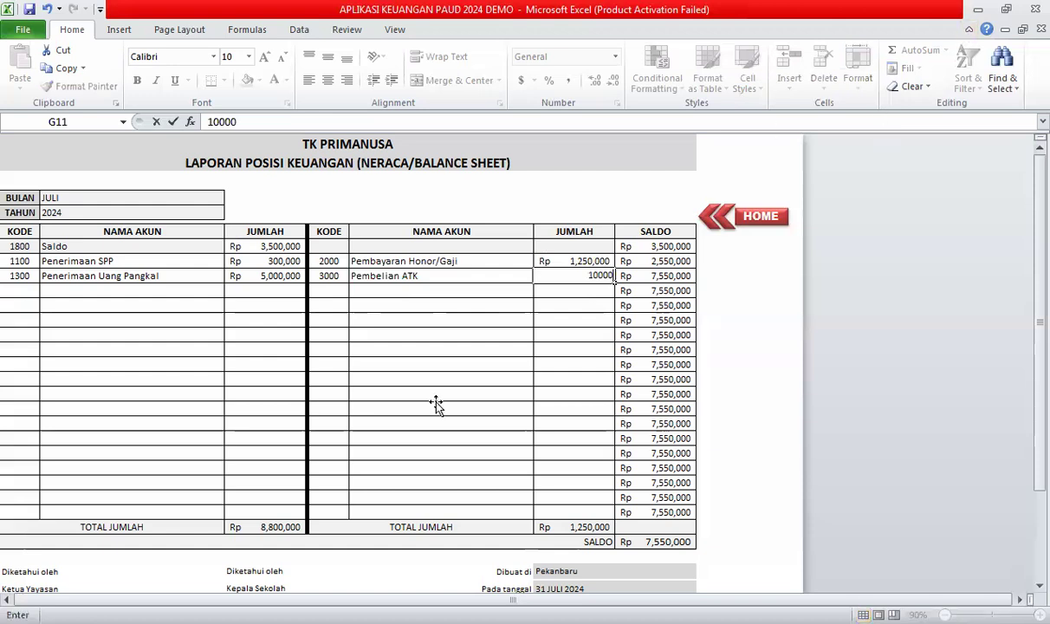
left_click(435, 407)
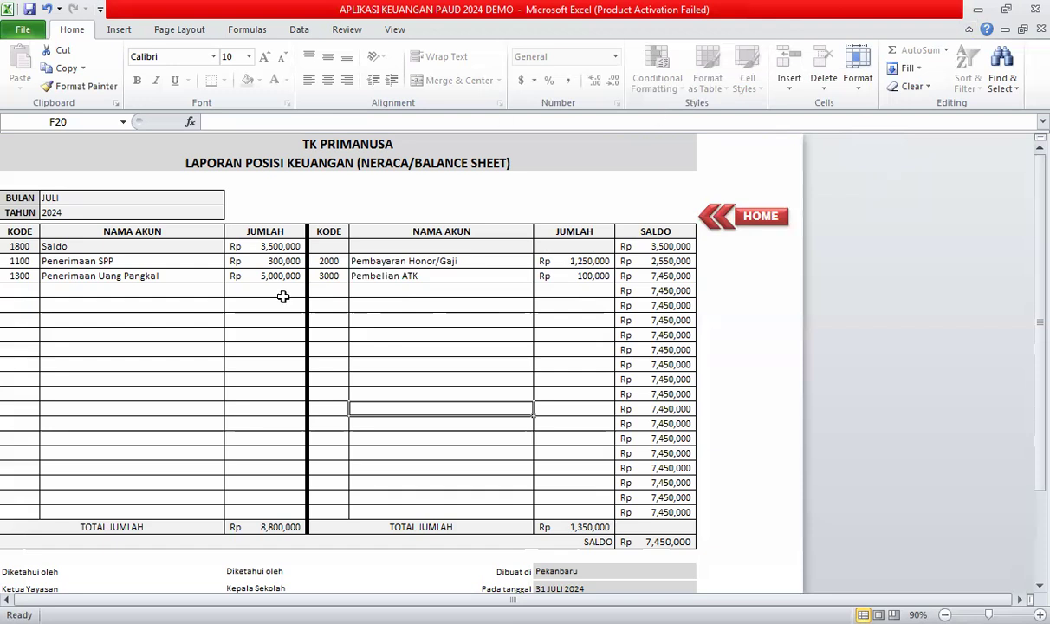
Record expense 6000 Biaya Operasional at 250,000 on the right side.
double_click(334, 288)
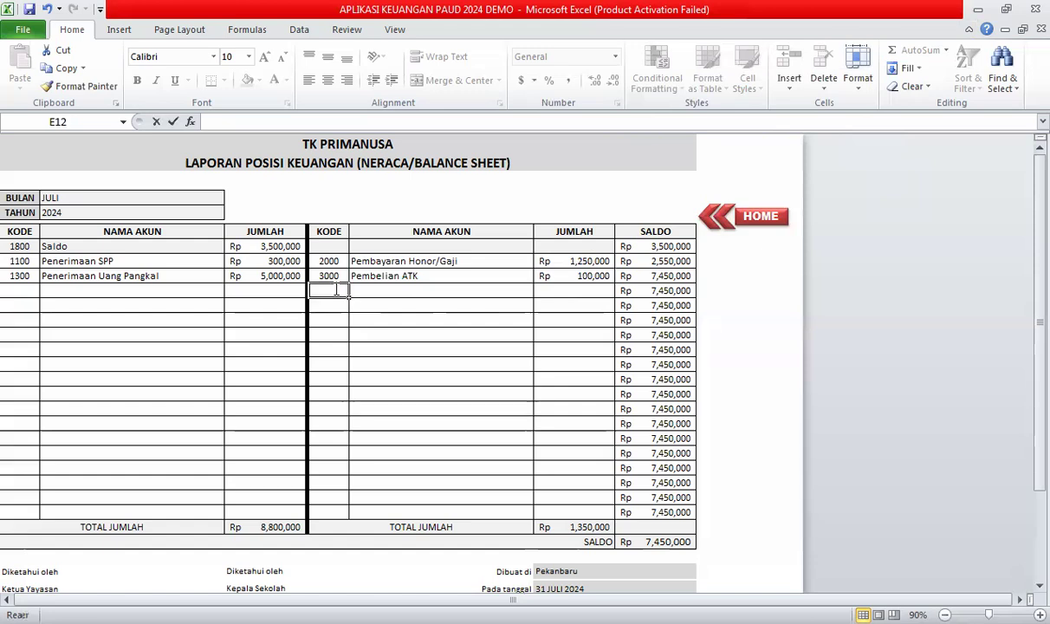
type("6000")
left_click(382, 349)
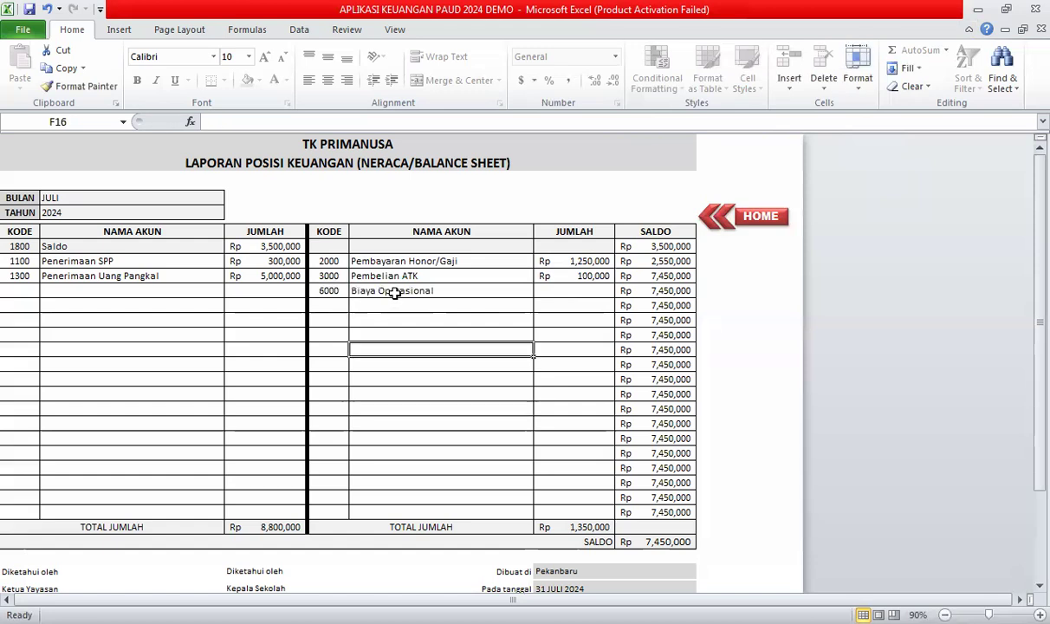
left_click(543, 297)
type("250")
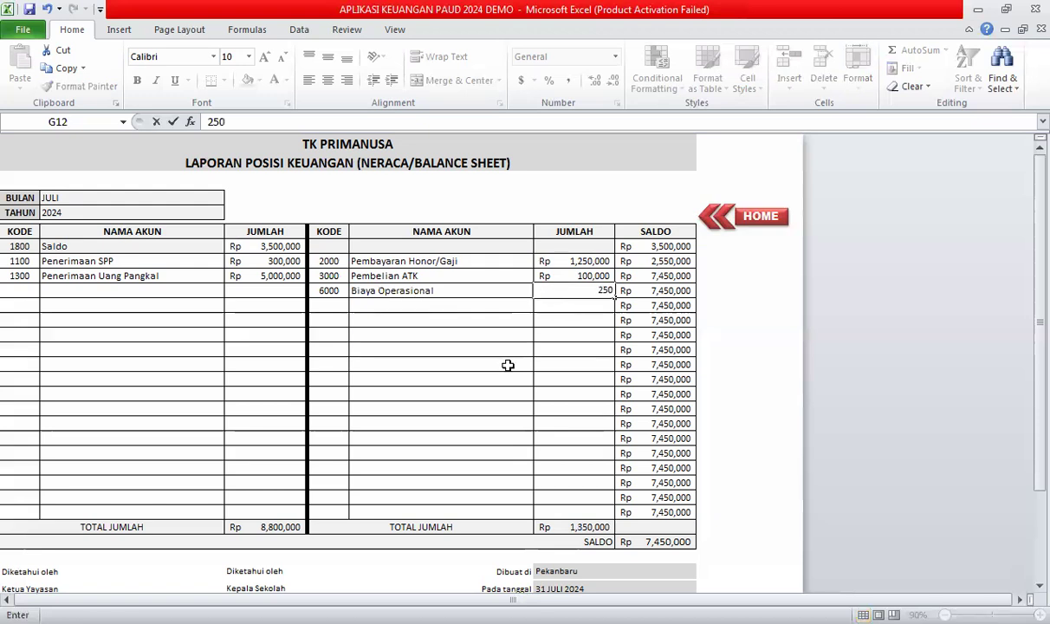
type(",0000")
left_click(500, 379)
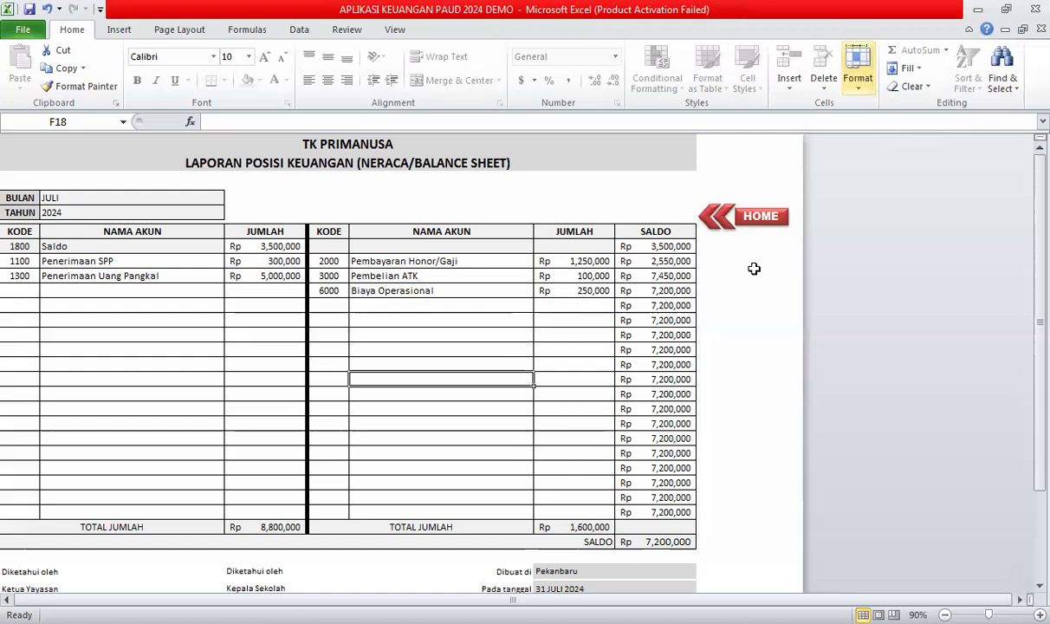
Visit the home dashboard and first monthly report, then return to the balance sheet.
left_click(754, 225)
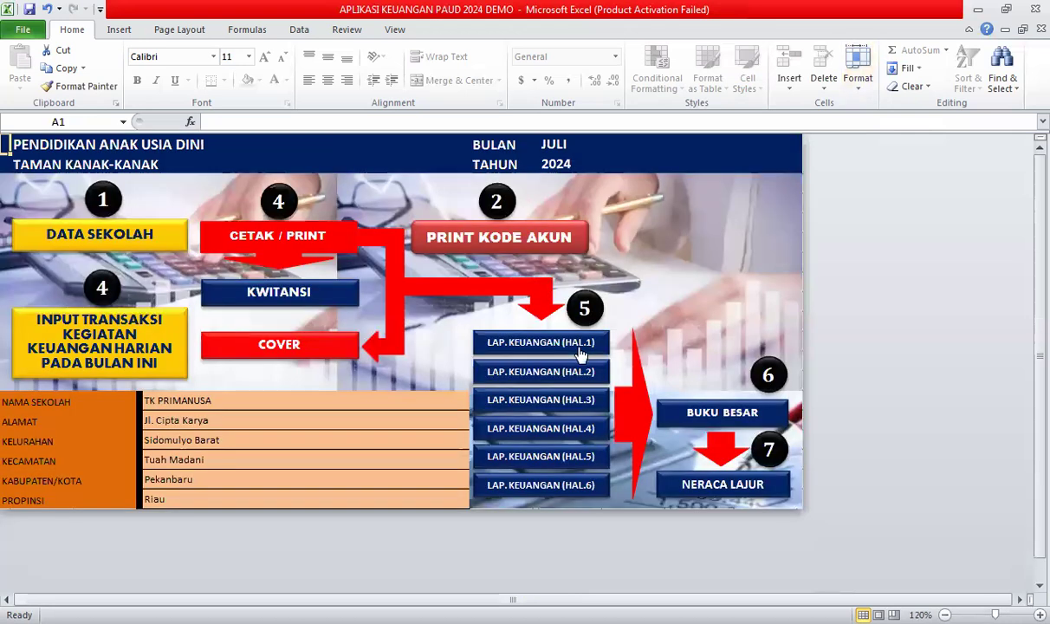
left_click(479, 347)
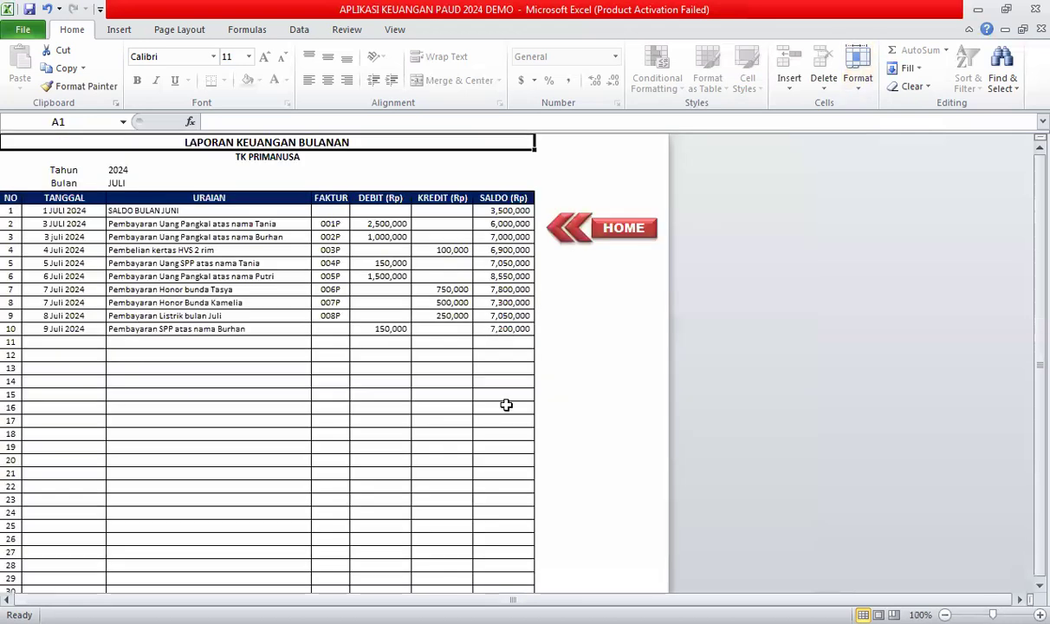
left_click(631, 234)
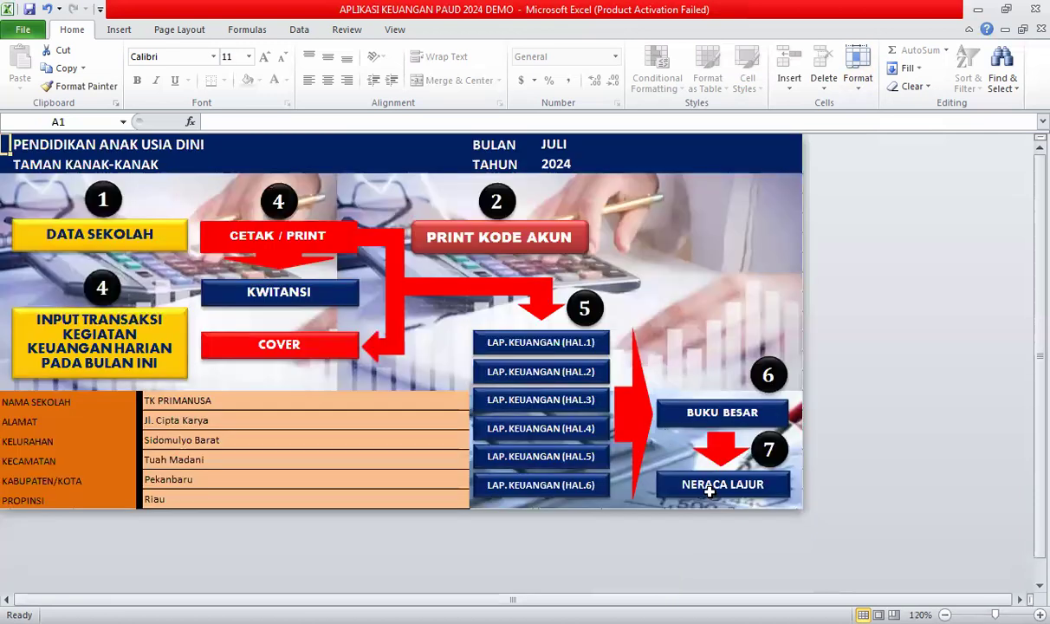
left_click(704, 482)
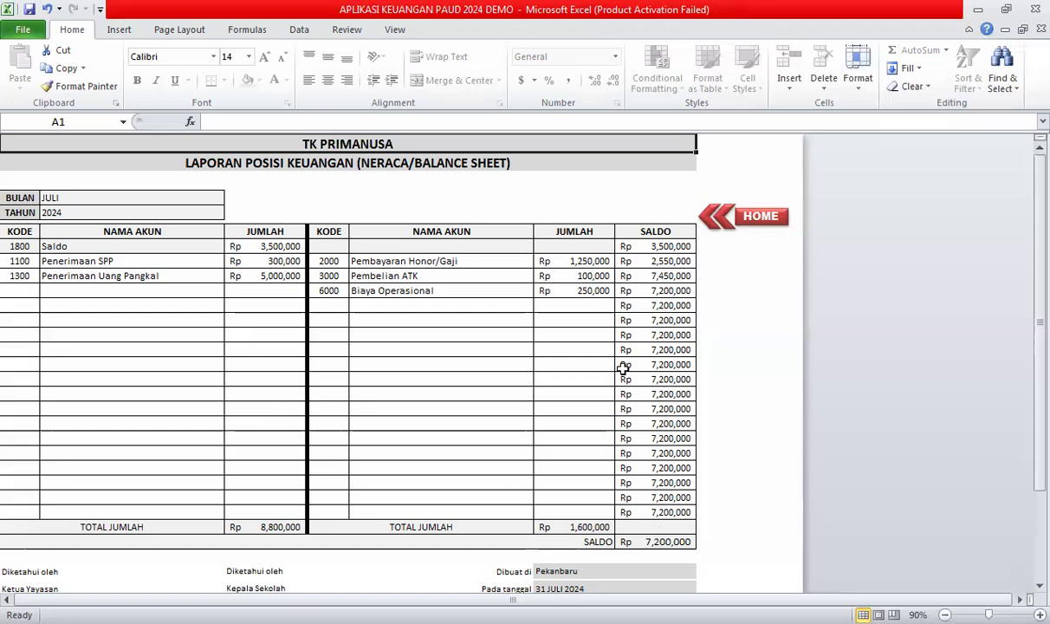
Clear the repeated 7,200,000 values from the empty SALDO rows below the entries.
left_click_drag(662, 305, 607, 481)
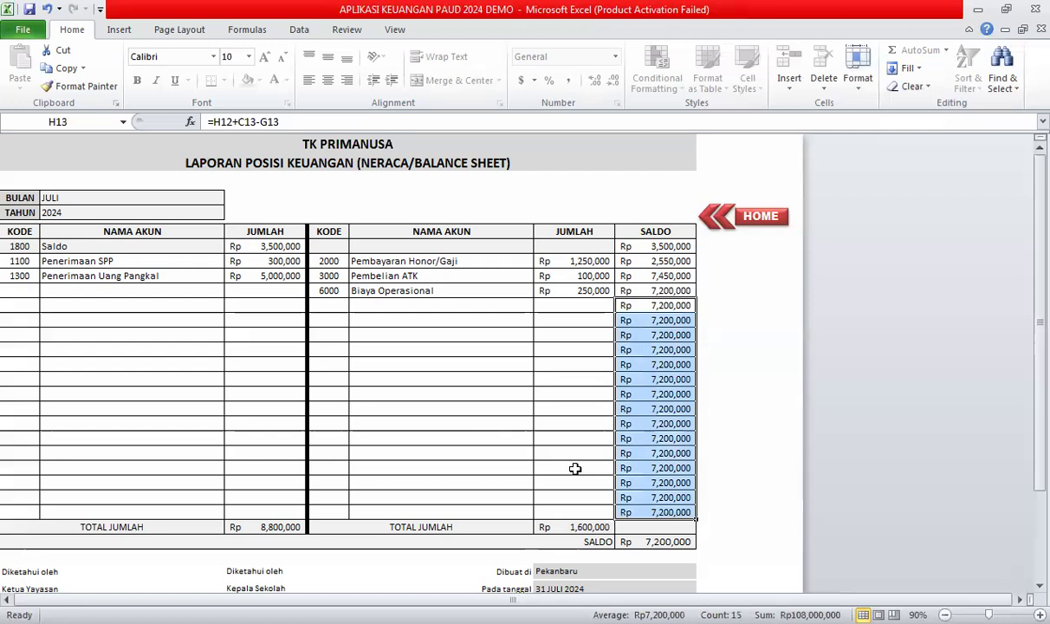
left_click(625, 404)
left_click_drag(643, 305, 662, 511)
key("Delete")
left_click(373, 438)
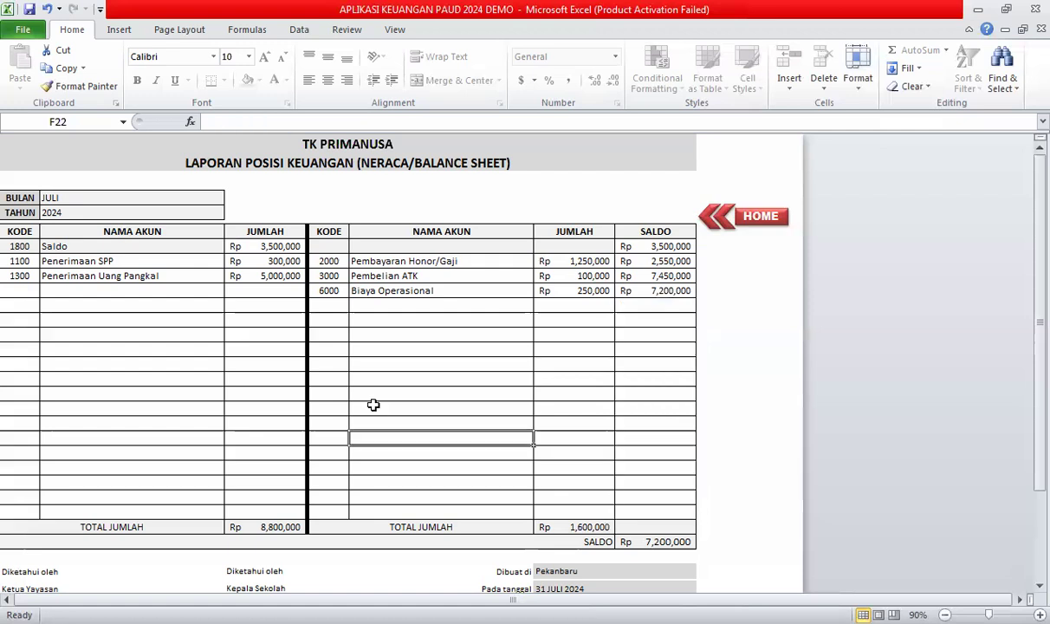
Clear the left signature's Diketahui oleh, Ketua Yayasan and 0 placeholder cells in the footer.
scroll(373, 405, "down", 2)
scroll(373, 405, "down", 2)
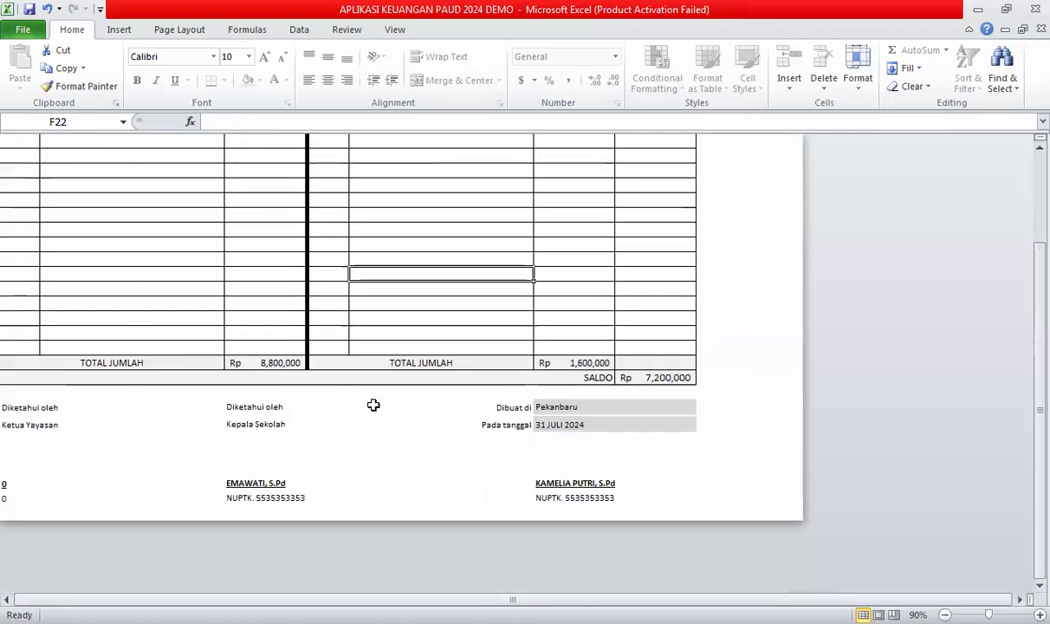
scroll(373, 405, "up", 4)
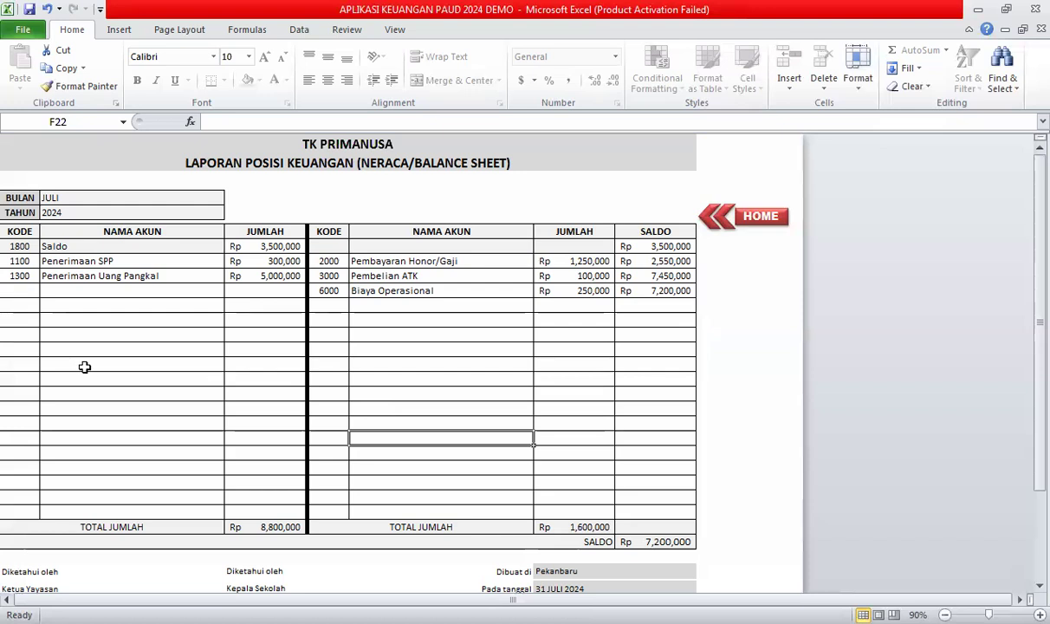
scroll(93, 369, "down", 2)
scroll(173, 364, "down", 3)
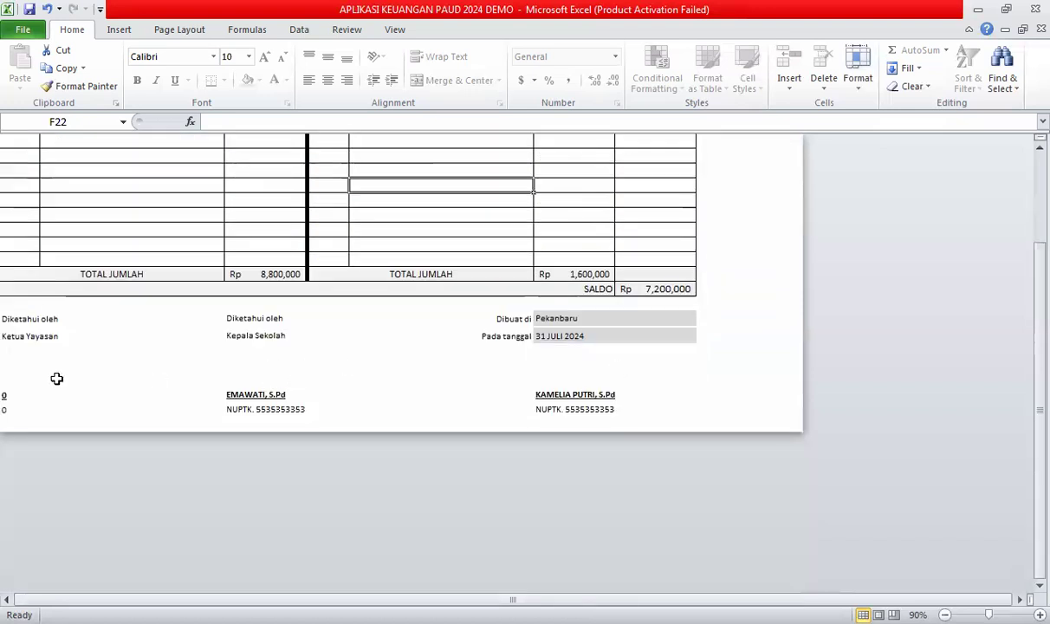
left_click(5, 319)
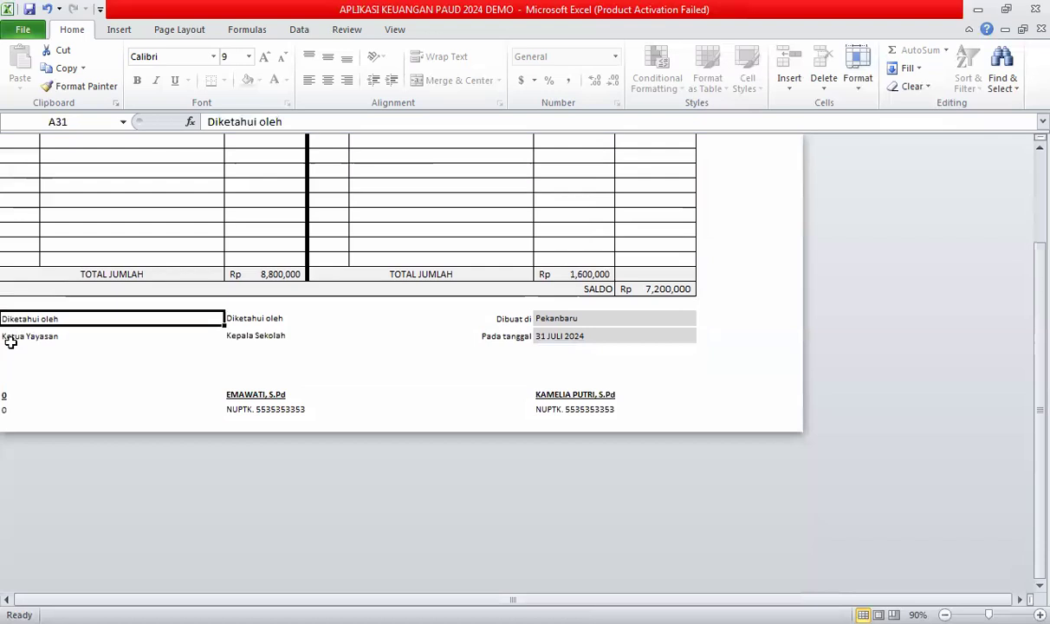
left_click(4, 394)
key("Down")
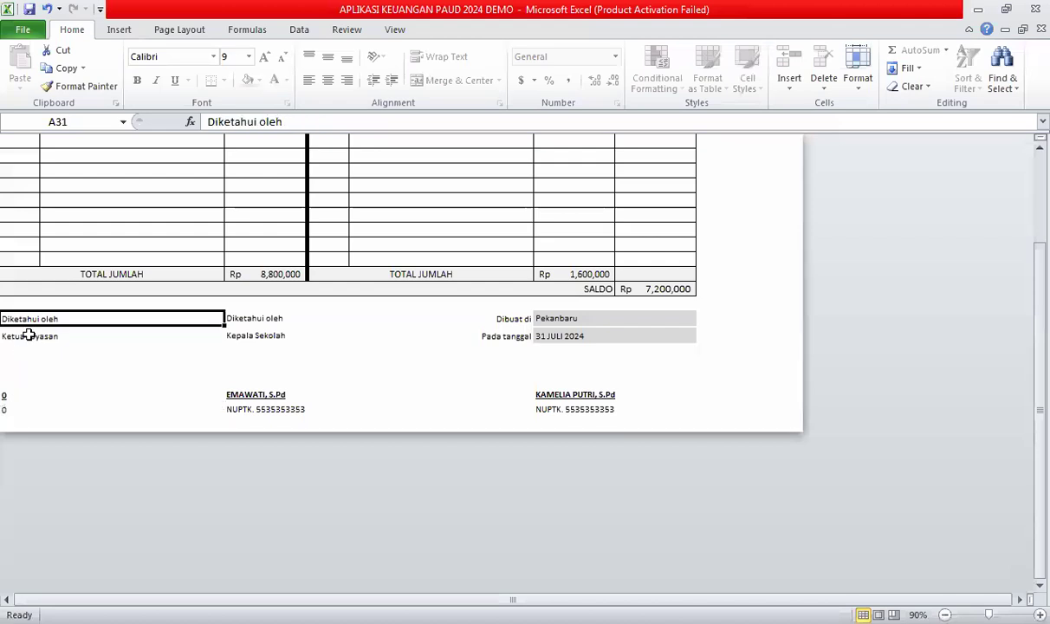
key("Delete")
left_click(28, 336)
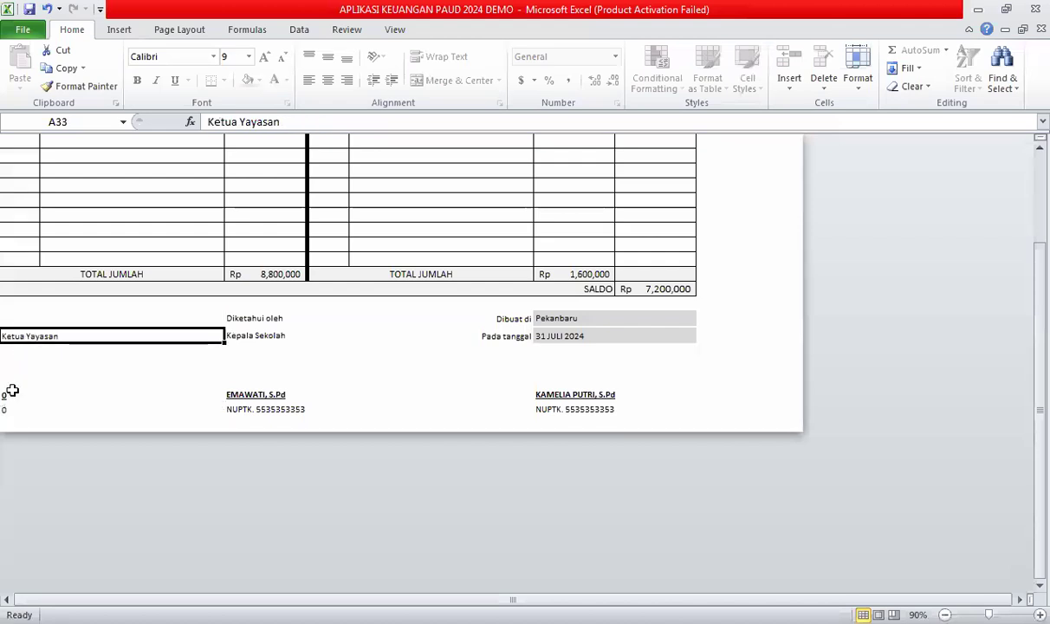
key("Delete")
left_click(9, 394)
key("Delete")
left_click(152, 350)
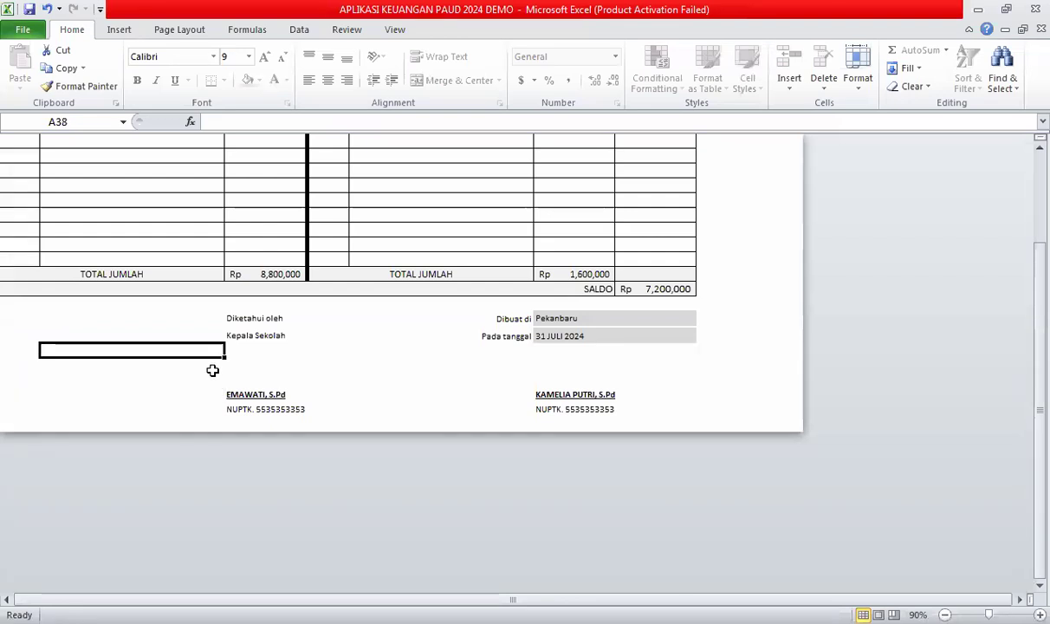
Print-preview the NERACA sheet with Ctrl+P, close it, and return to the HOME dashboard.
scroll(214, 370, "up", 6)
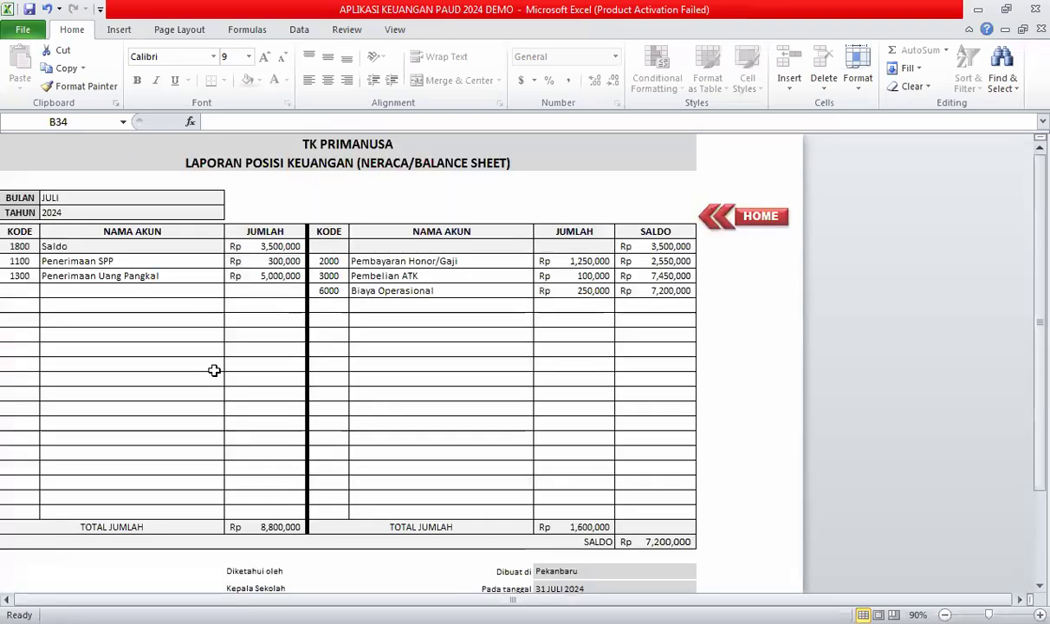
scroll(240, 375, "down", 9)
scroll(239, 363, "up", 9)
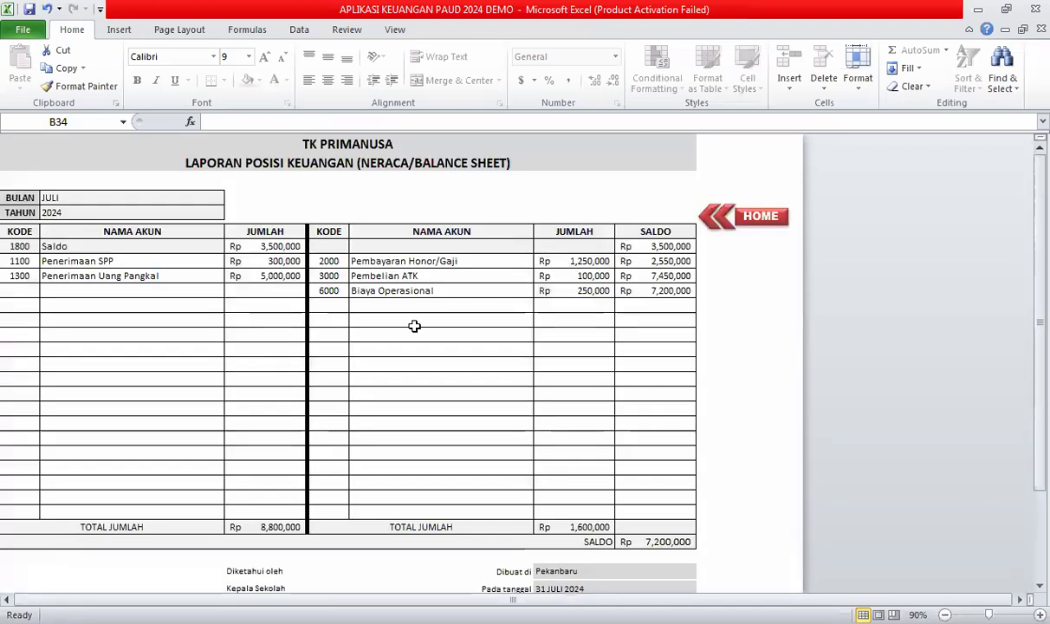
left_click(752, 230)
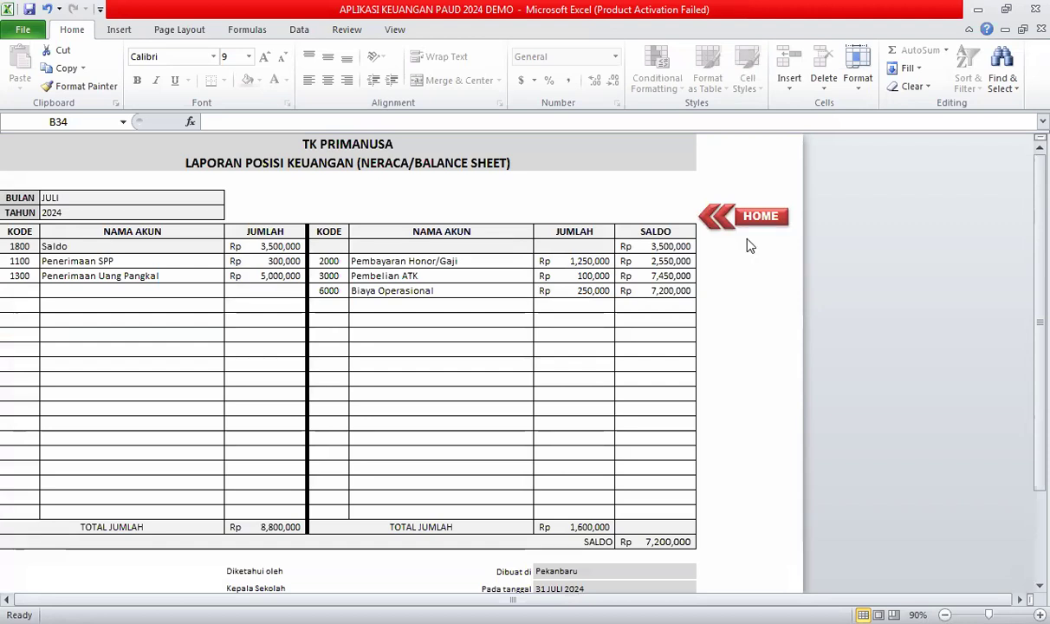
key("ctrl+p")
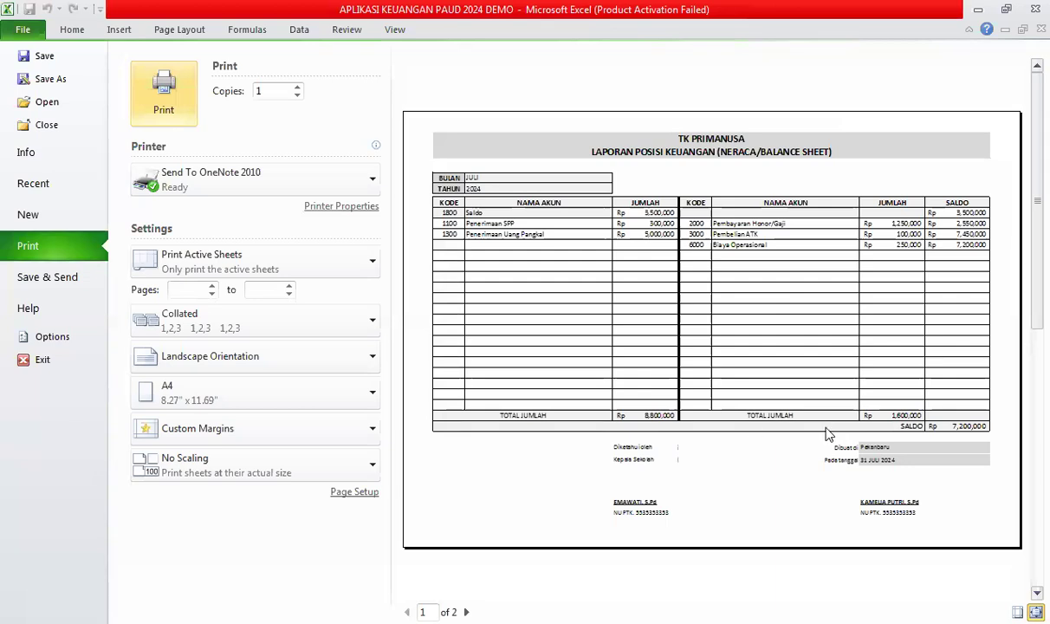
key("Escape")
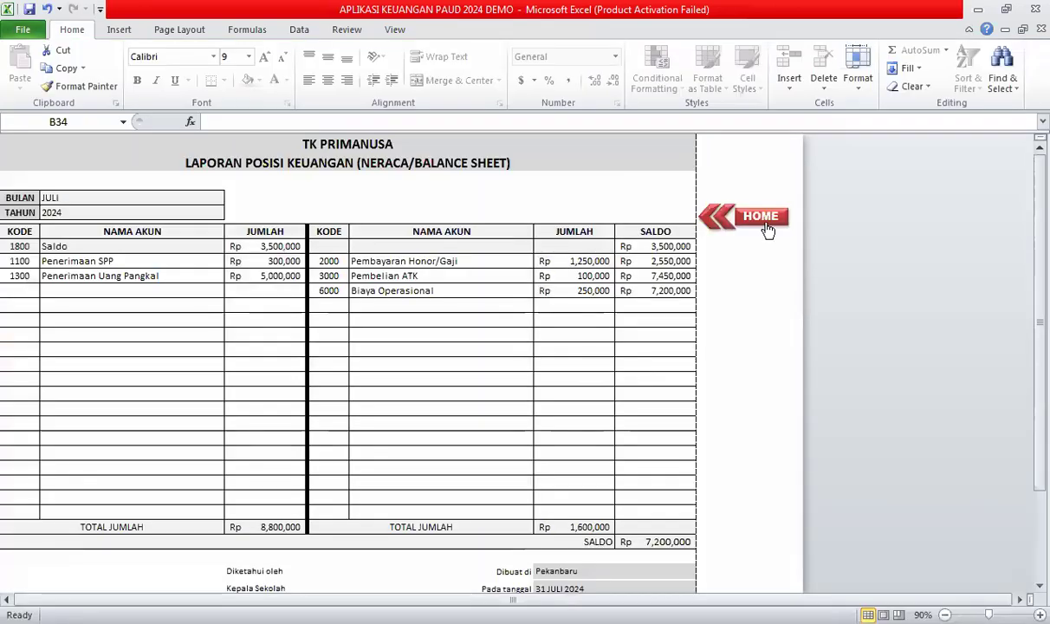
left_click(759, 218)
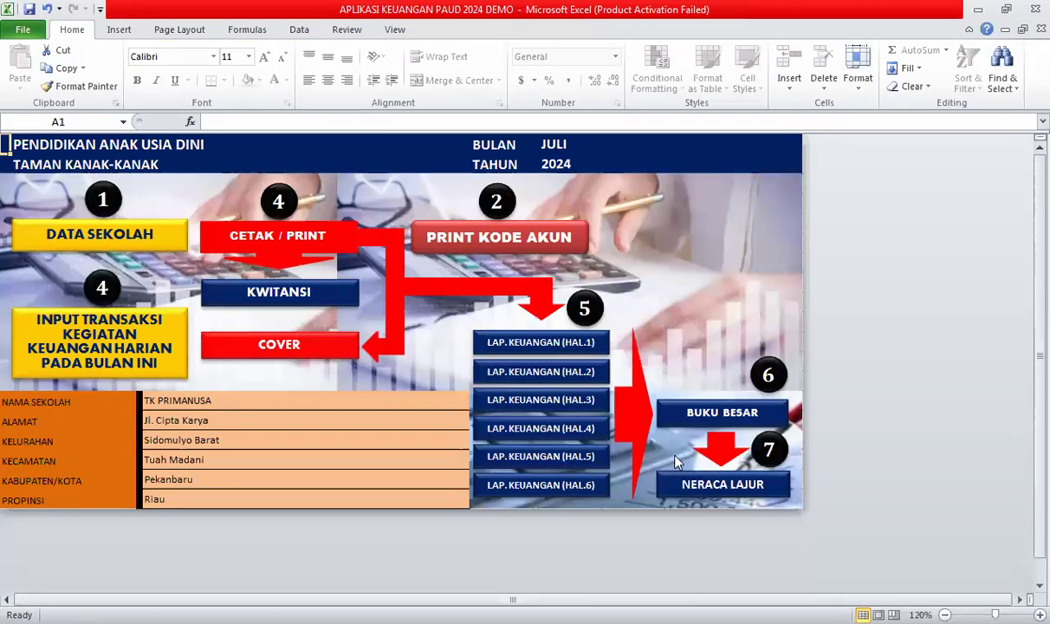